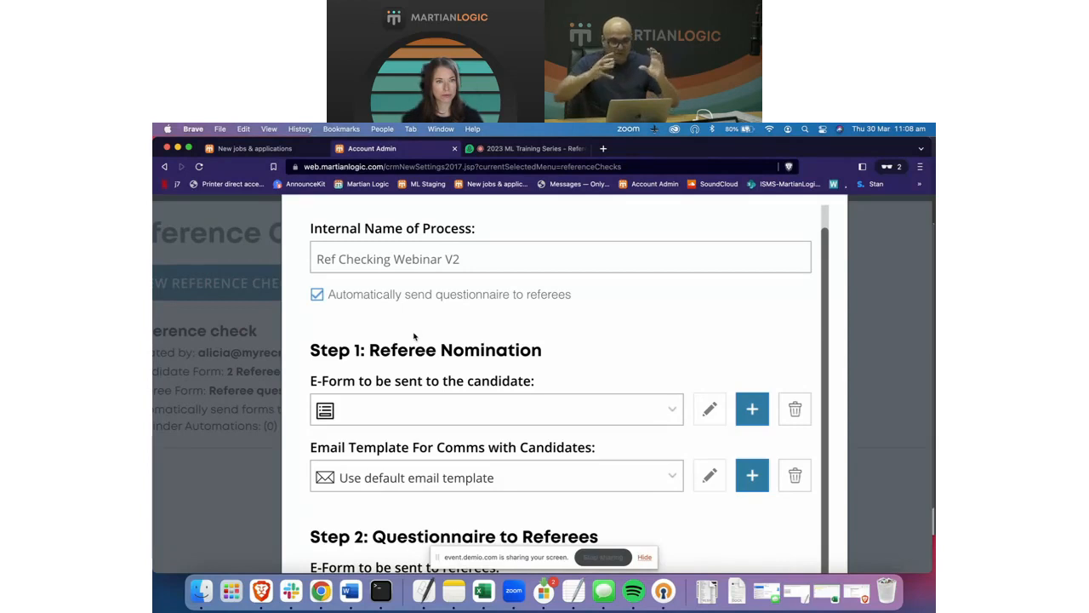
# Review the new reference check process form, covering its general settings, referee nomination and referee questionnaire sections
pyautogui.scroll(-3, 415, 336)
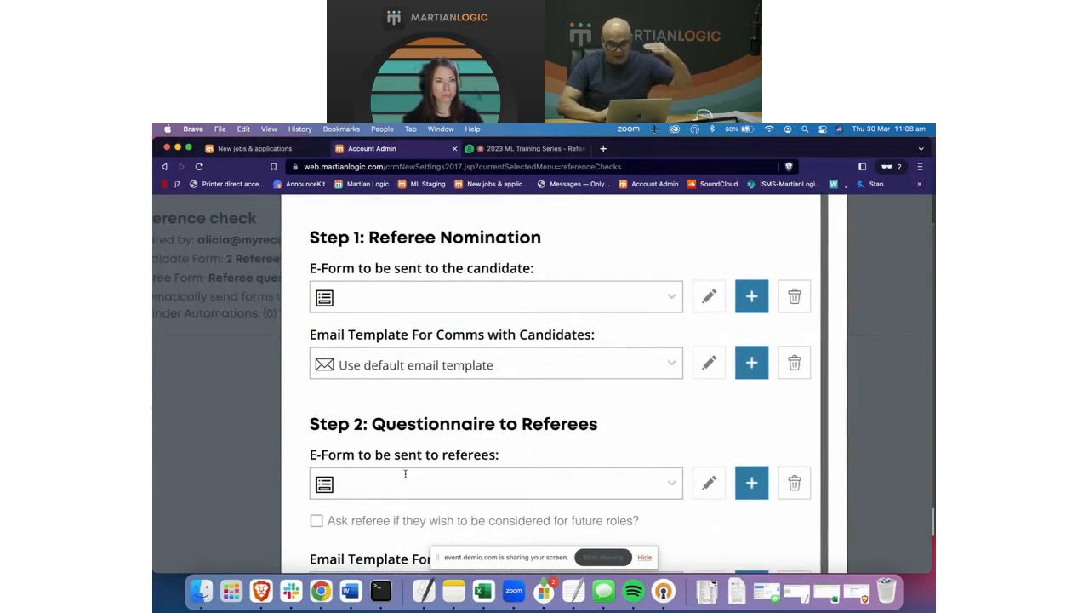
pyautogui.scroll(1, 407, 473)
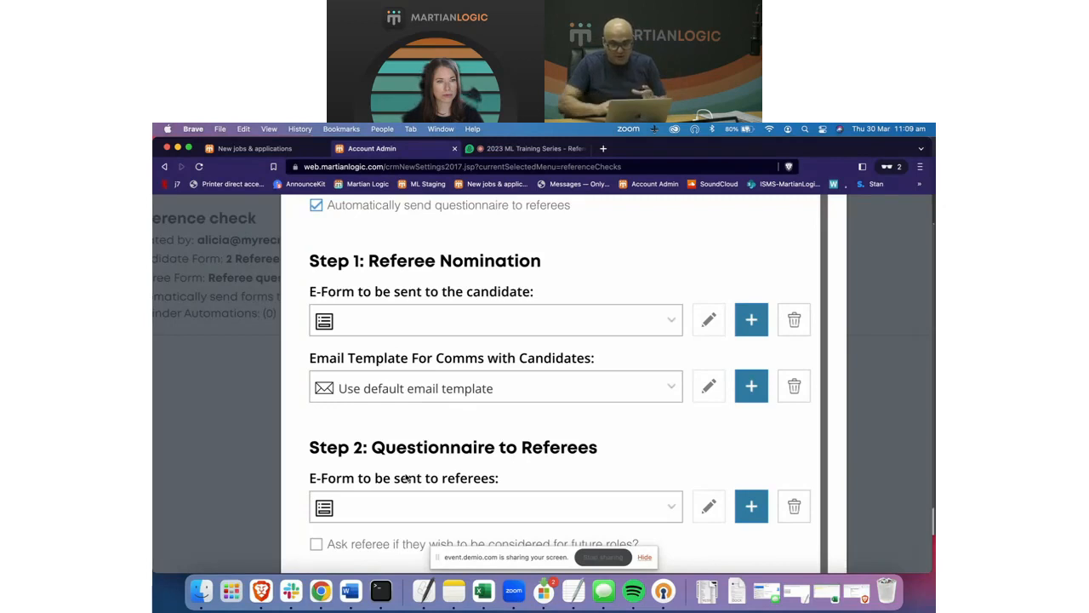
pyautogui.scroll(-1, 406, 479)
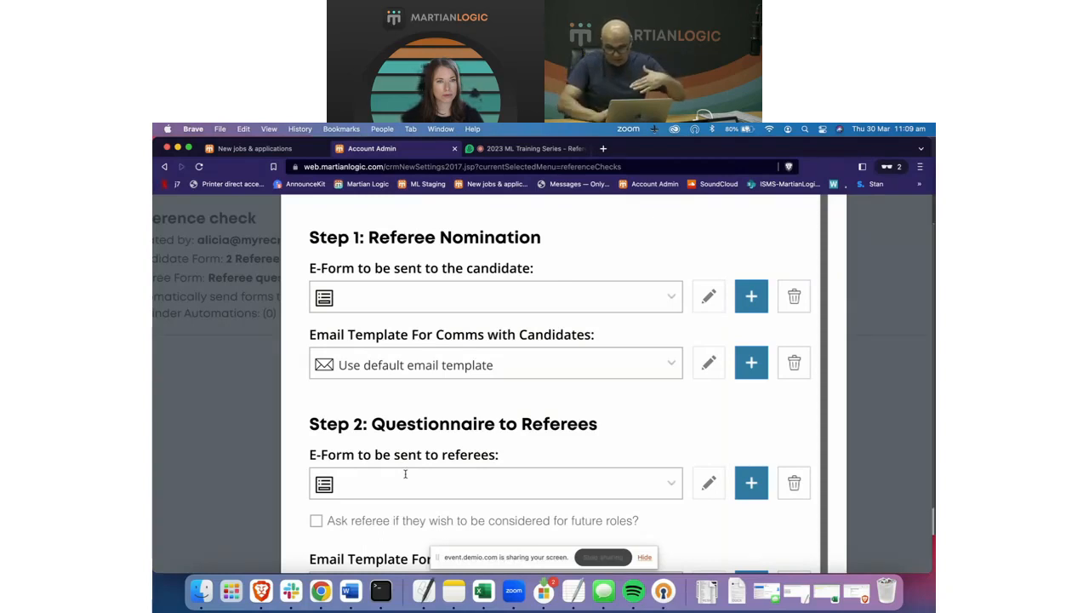
pyautogui.scroll(1, 405, 474)
pyautogui.scroll(3, 405, 474)
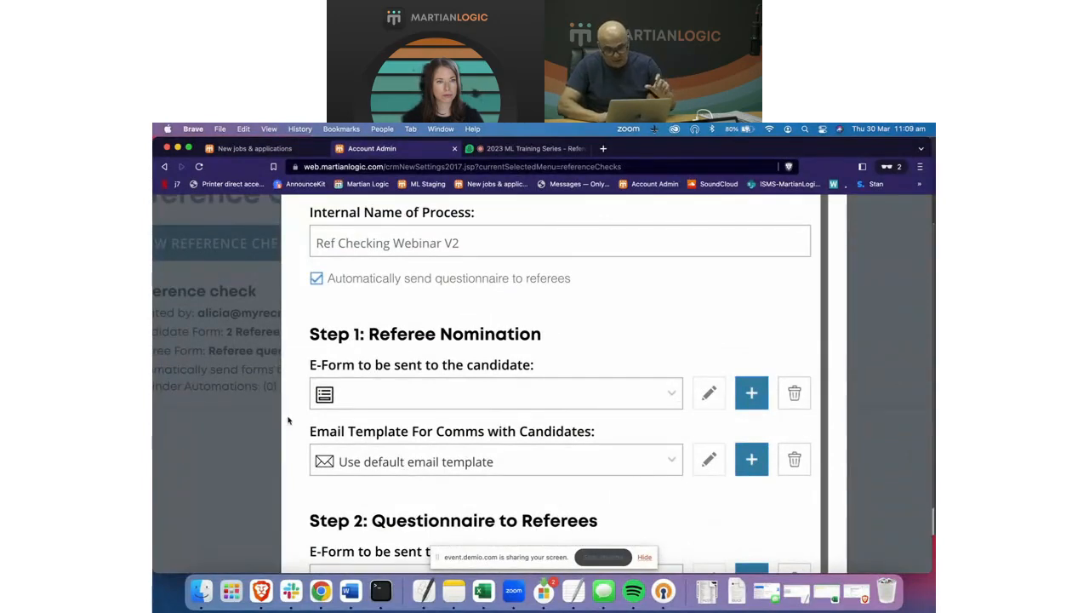
pyautogui.scroll(-6, 375, 475)
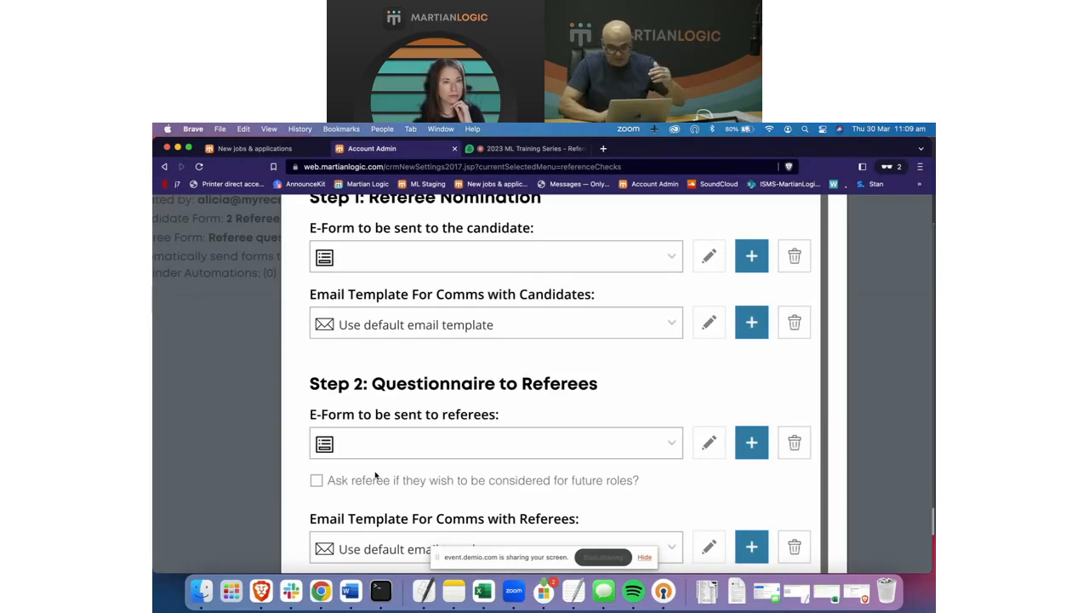
pyautogui.scroll(5, 375, 475)
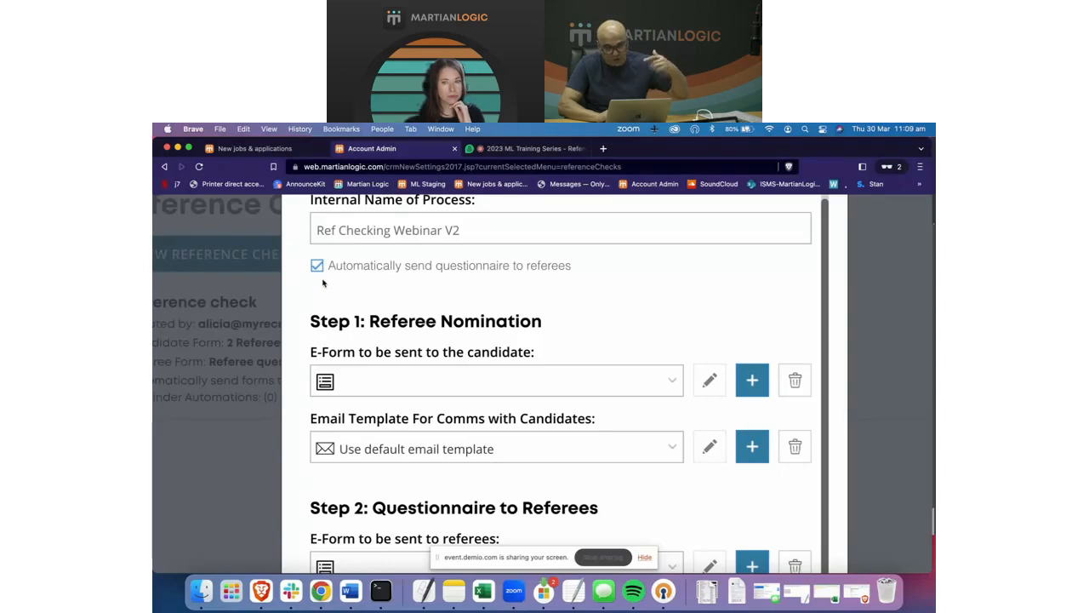
pyautogui.scroll(-5, 322, 283)
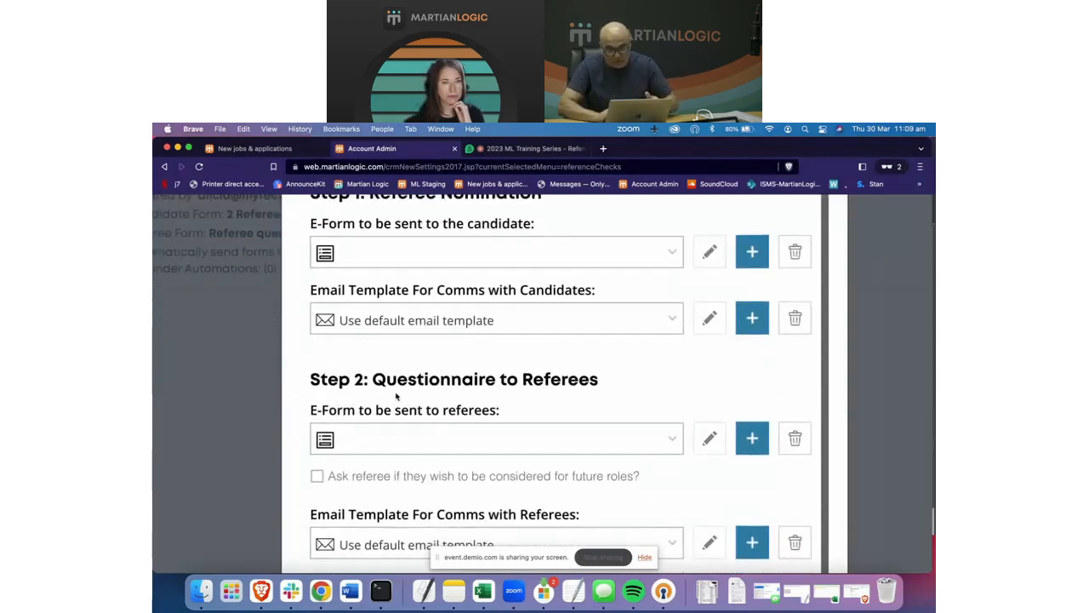
pyautogui.scroll(4, 397, 396)
pyautogui.scroll(4, 397, 396)
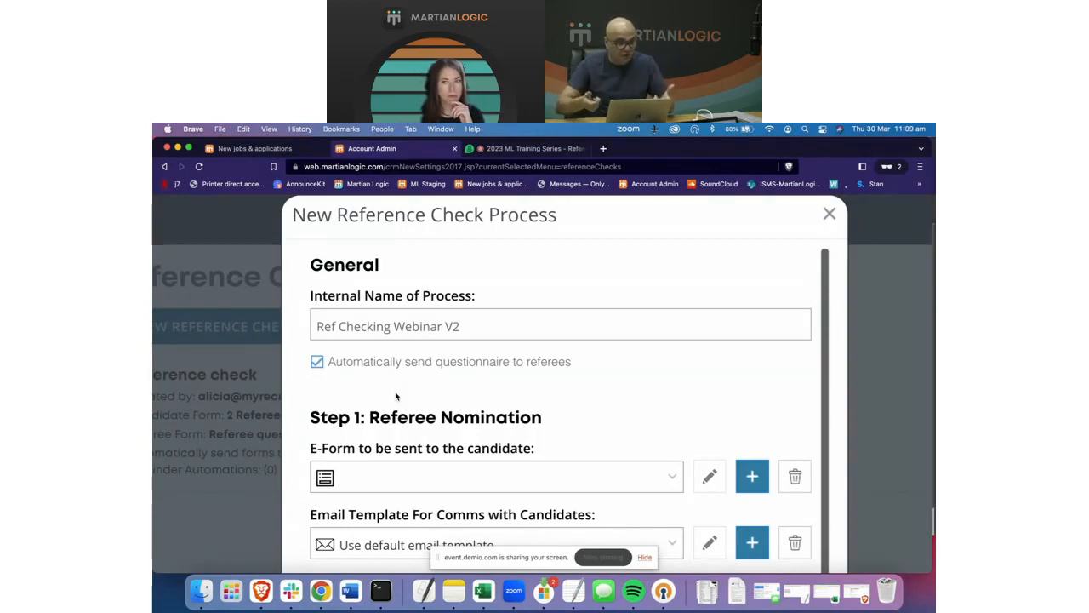
pyautogui.scroll(-1, 396, 396)
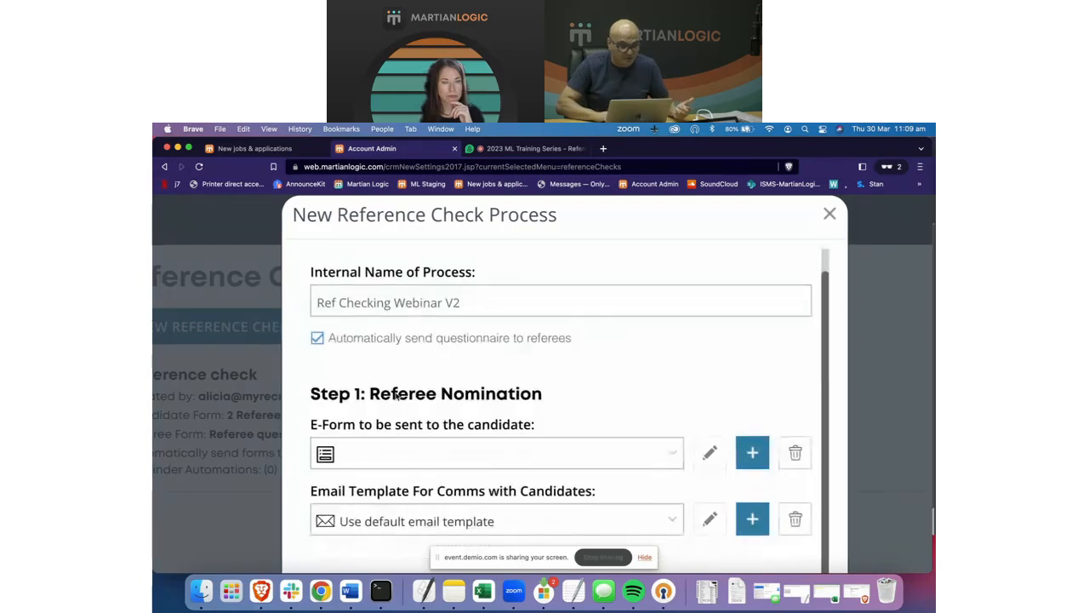
pyautogui.press('super+minus')
pyautogui.press('super+minus')
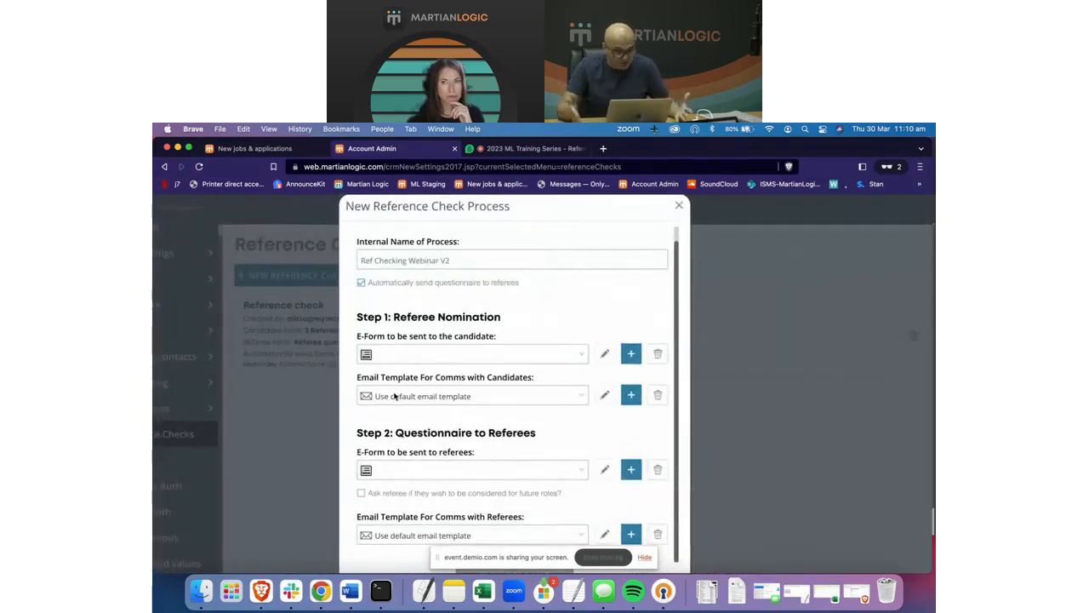
pyautogui.scroll(1, 393, 397)
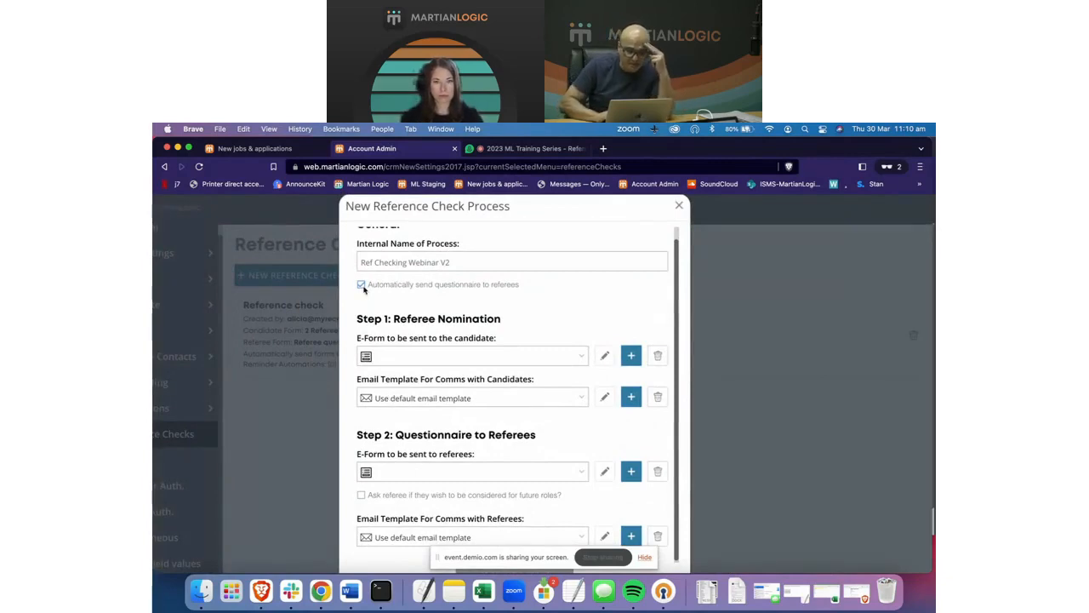
pyautogui.press('super+equal')
pyautogui.press('super+equal')
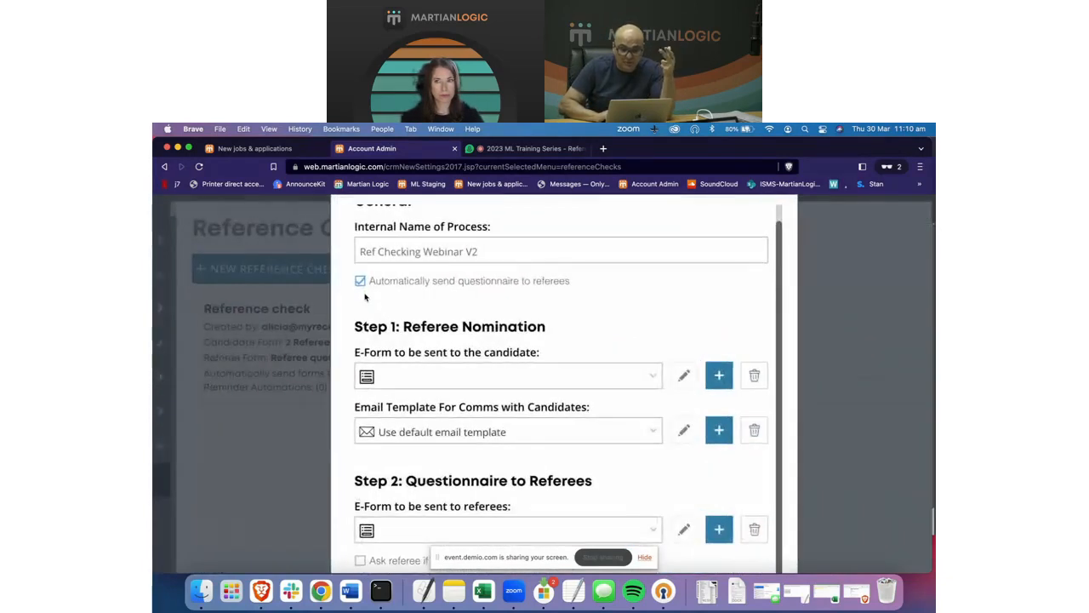
pyautogui.scroll(2, 364, 296)
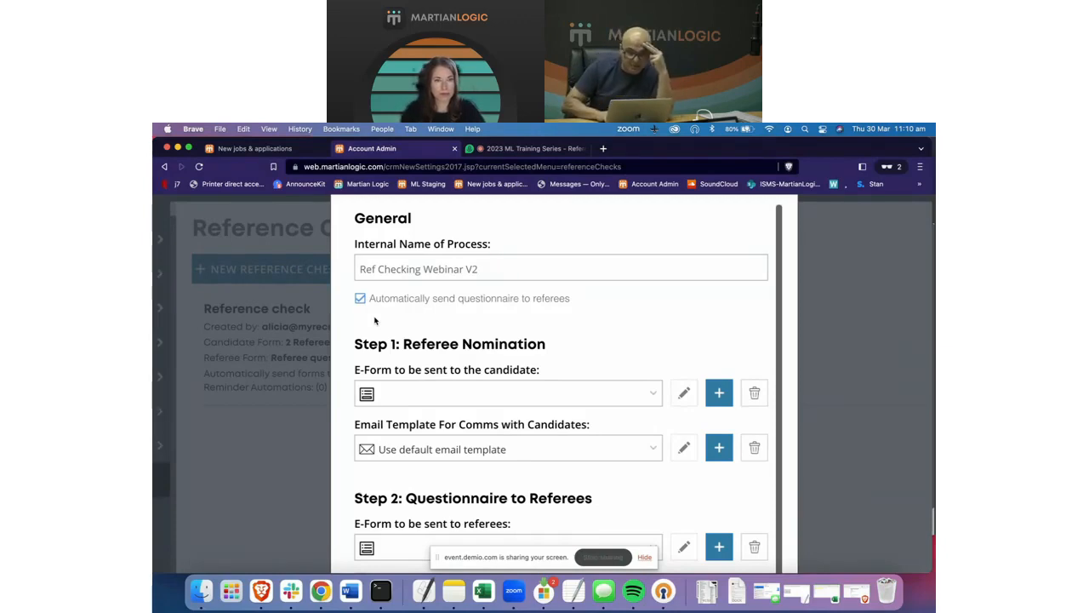
pyautogui.scroll(-5, 372, 321)
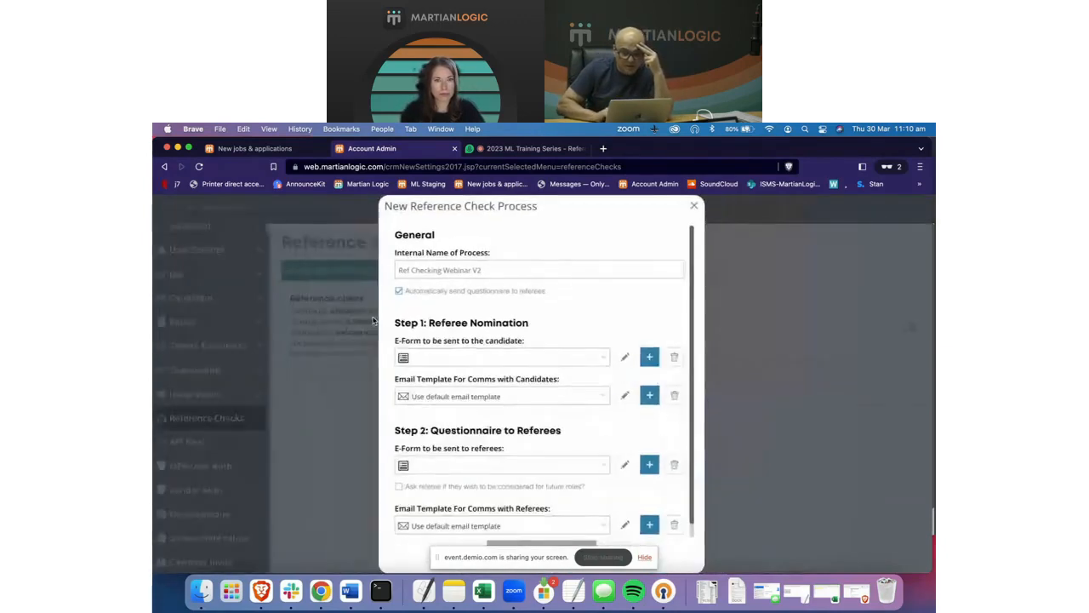
pyautogui.scroll(5, 474, 324)
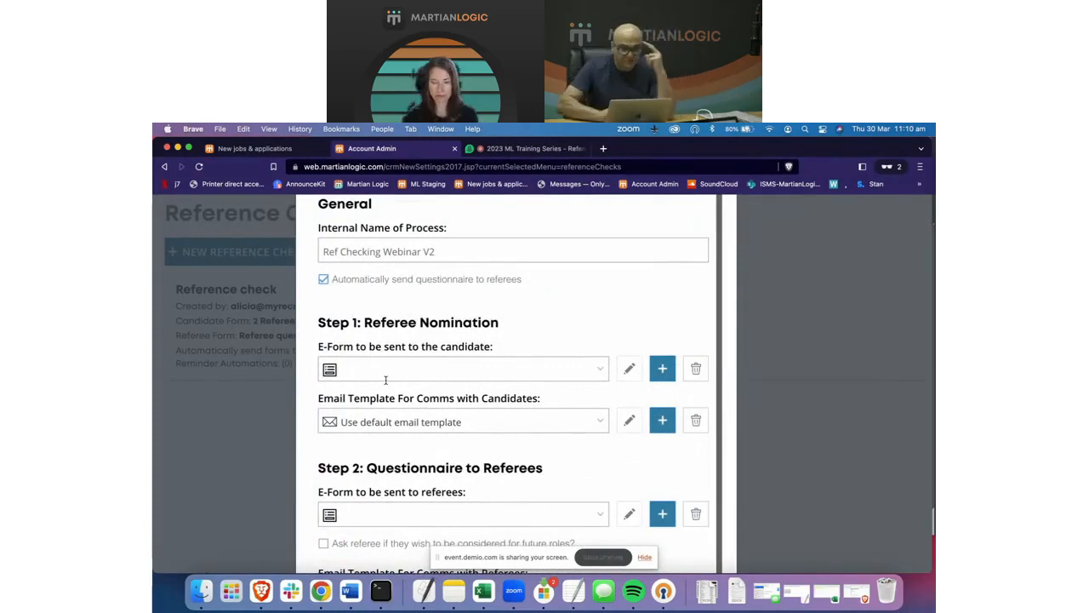
pyautogui.scroll(-1, 382, 326)
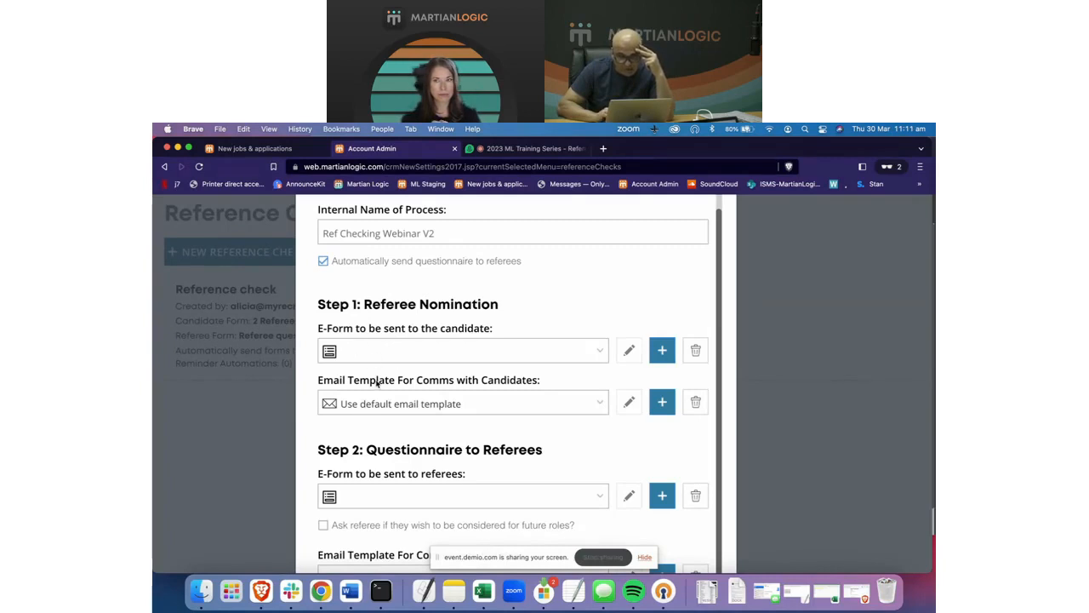
# Check the choices for the candidate e-form and for the email template used for comms with candidates
pyautogui.click(470, 328)
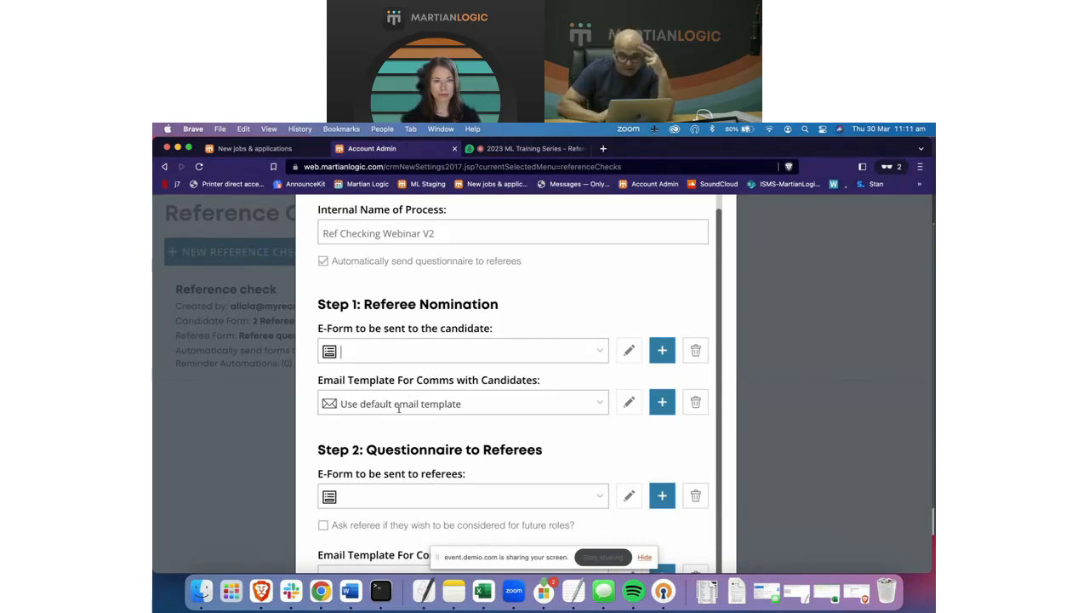
pyautogui.click(416, 429)
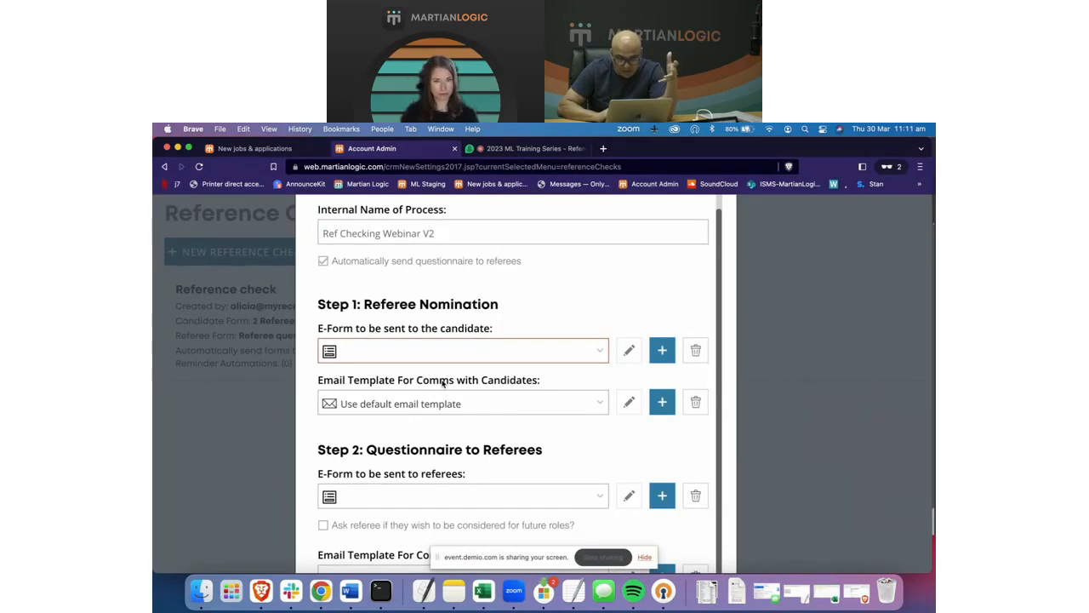
pyautogui.scroll(-1, 456, 439)
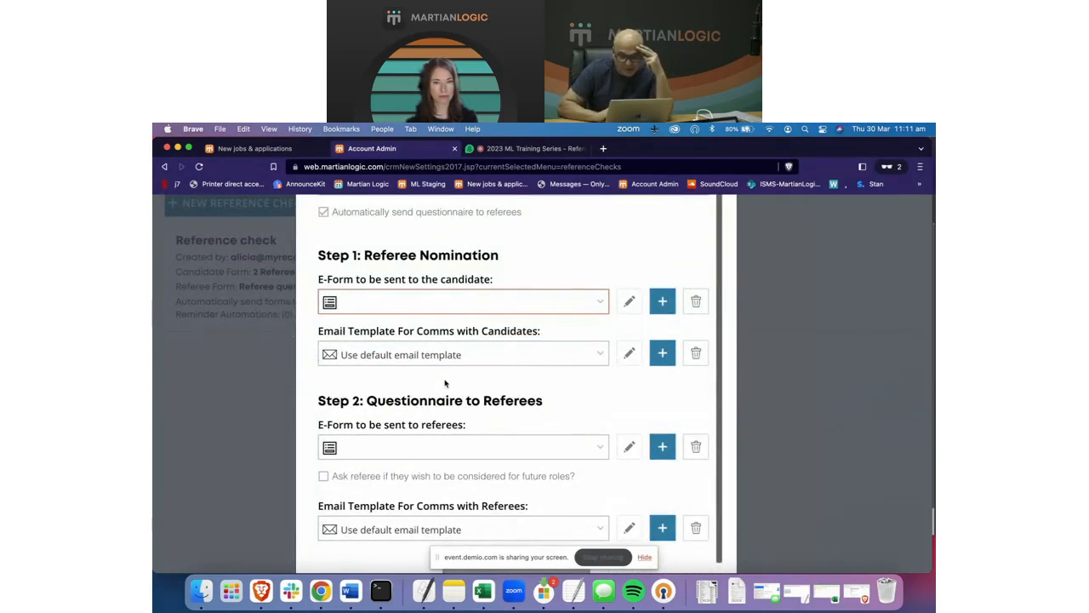
pyautogui.click(599, 355)
pyautogui.click(599, 359)
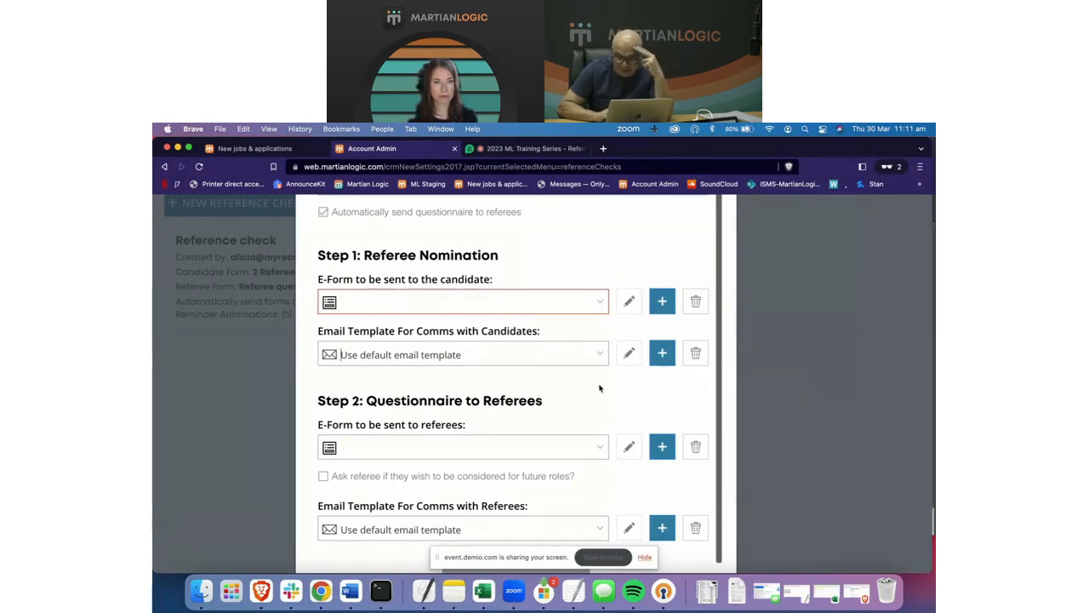
# Start a new email template for comms with candidates and review its description and body
pyautogui.click(664, 354)
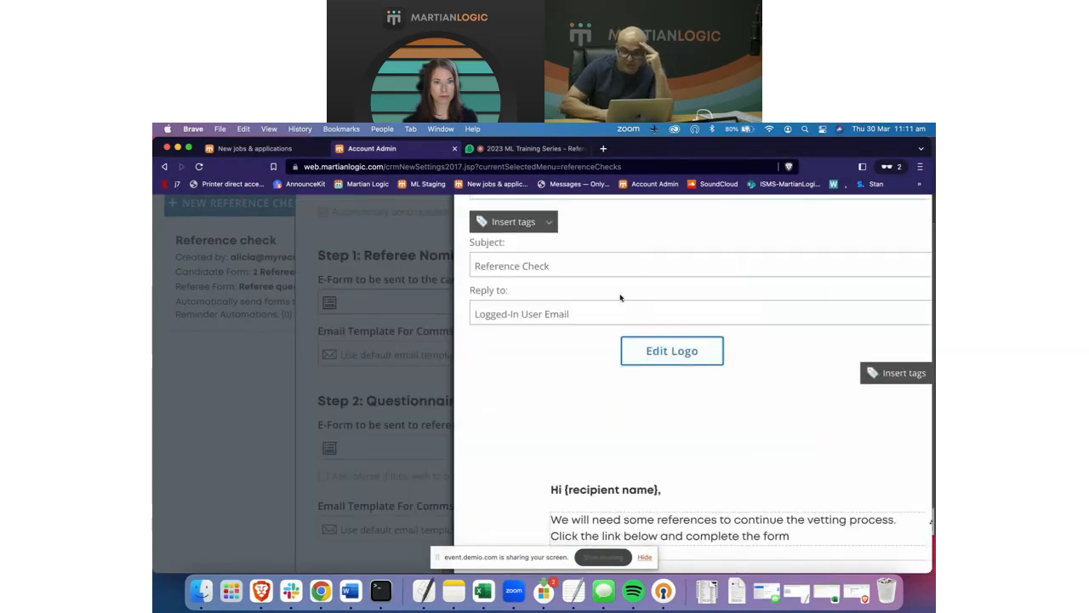
pyautogui.scroll(-5, 689, 376)
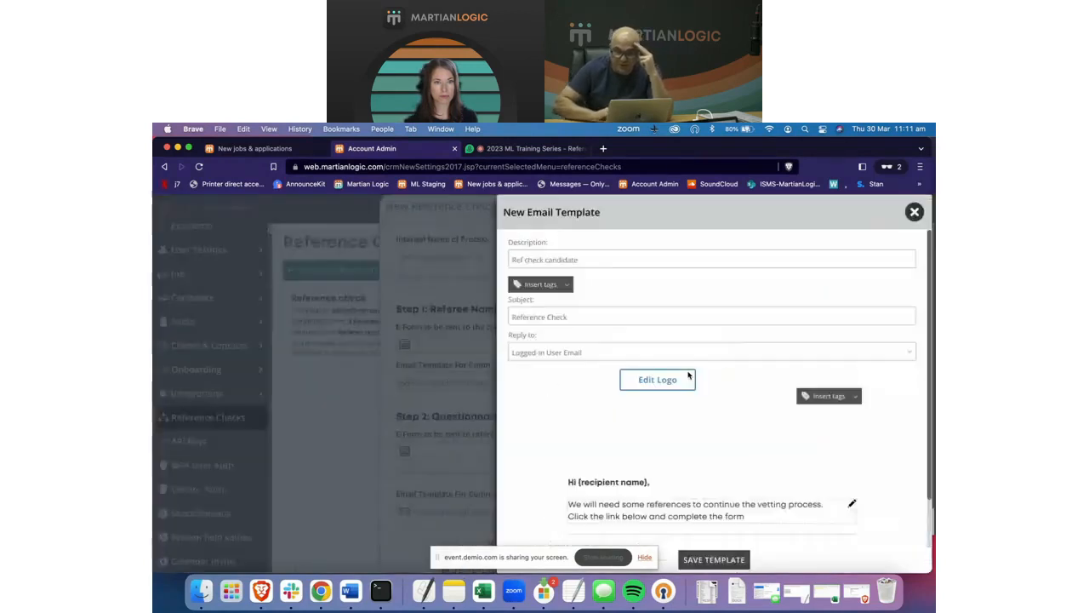
pyautogui.scroll(-1, 689, 375)
pyautogui.scroll(1, 684, 355)
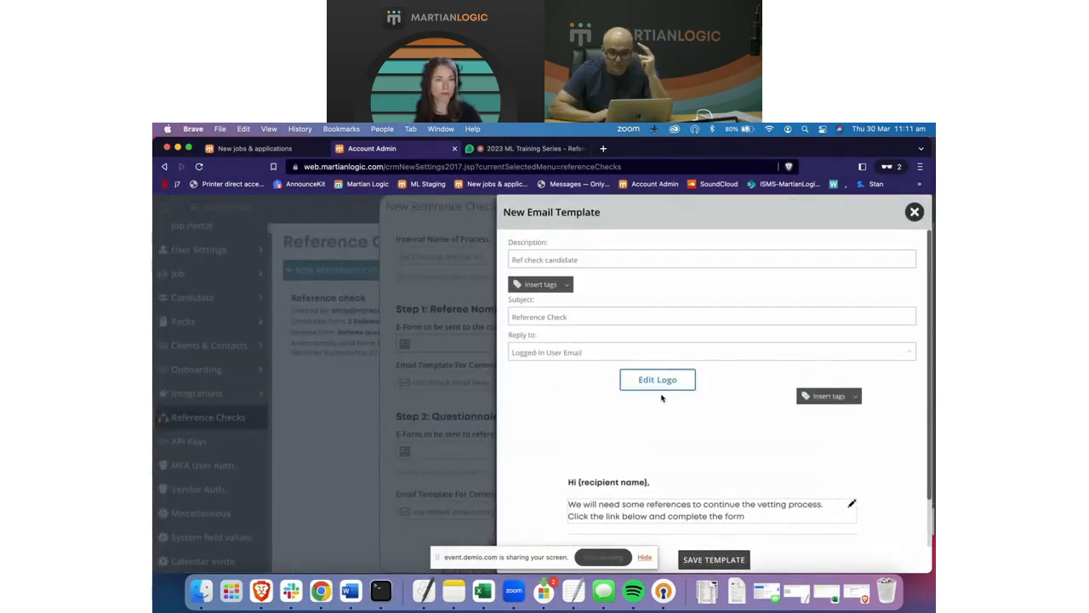
pyautogui.tripleClick(589, 260)
pyautogui.click(602, 260)
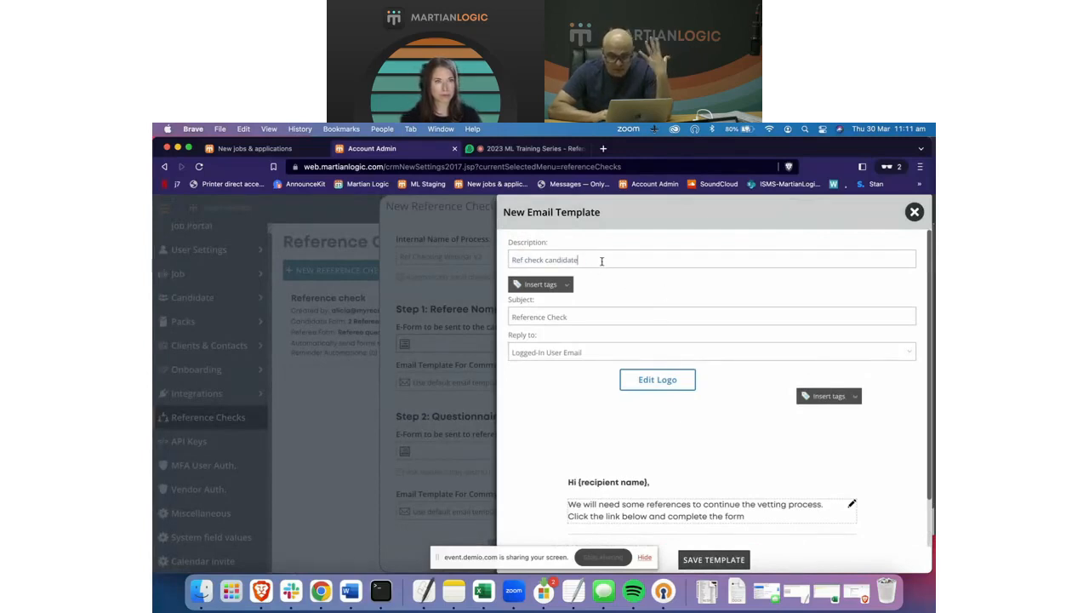
pyautogui.scroll(-1, 572, 401)
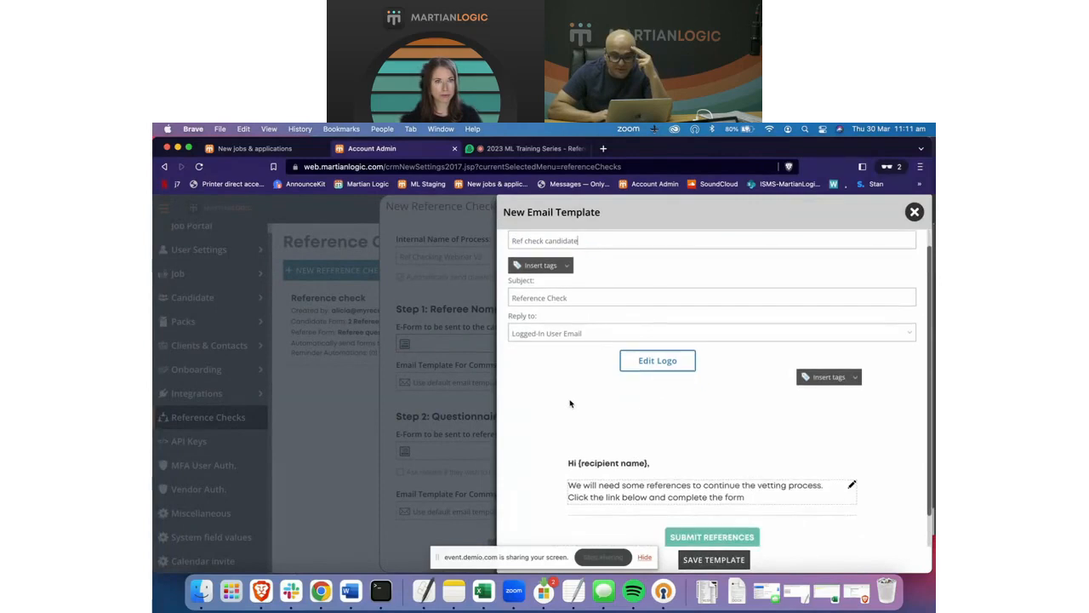
# Change the email template's subject to "Martian Logic - next step - Reference Check"
pyautogui.tripleClick(596, 295)
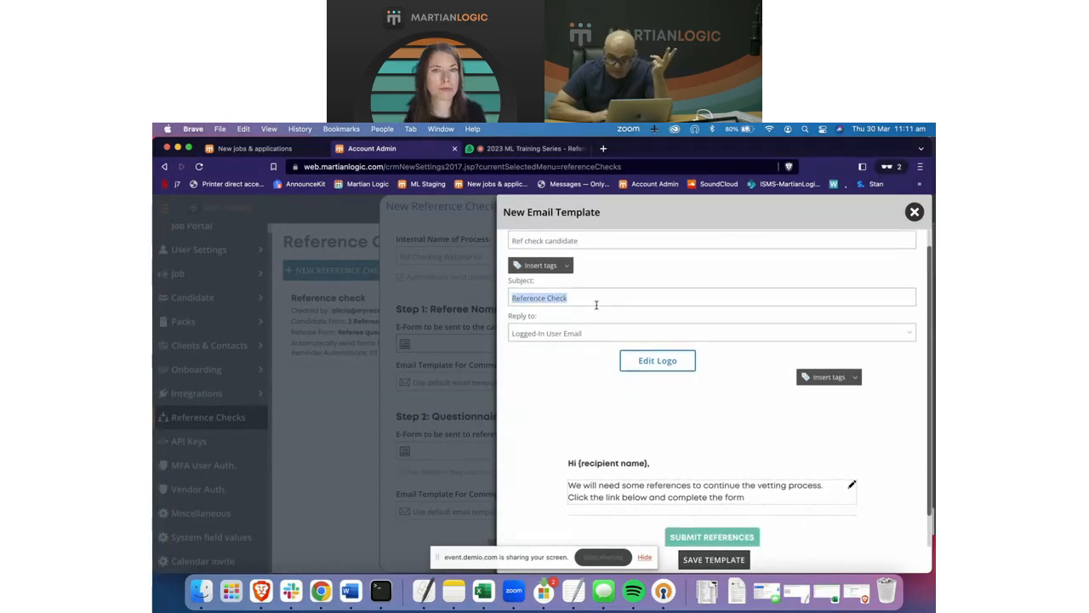
pyautogui.click(595, 300)
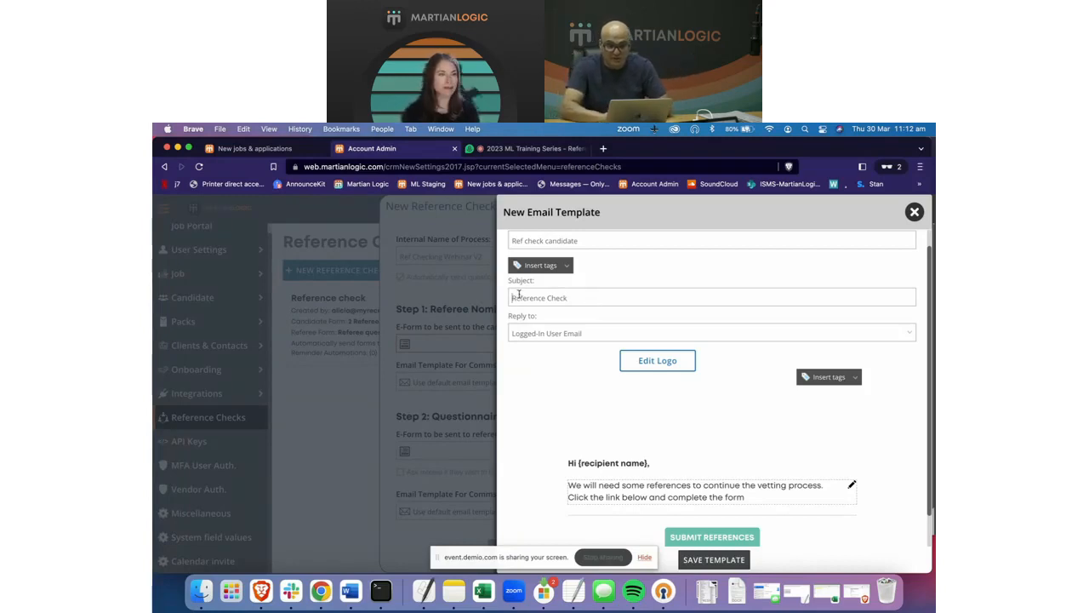
pyautogui.write('Martian Logic')
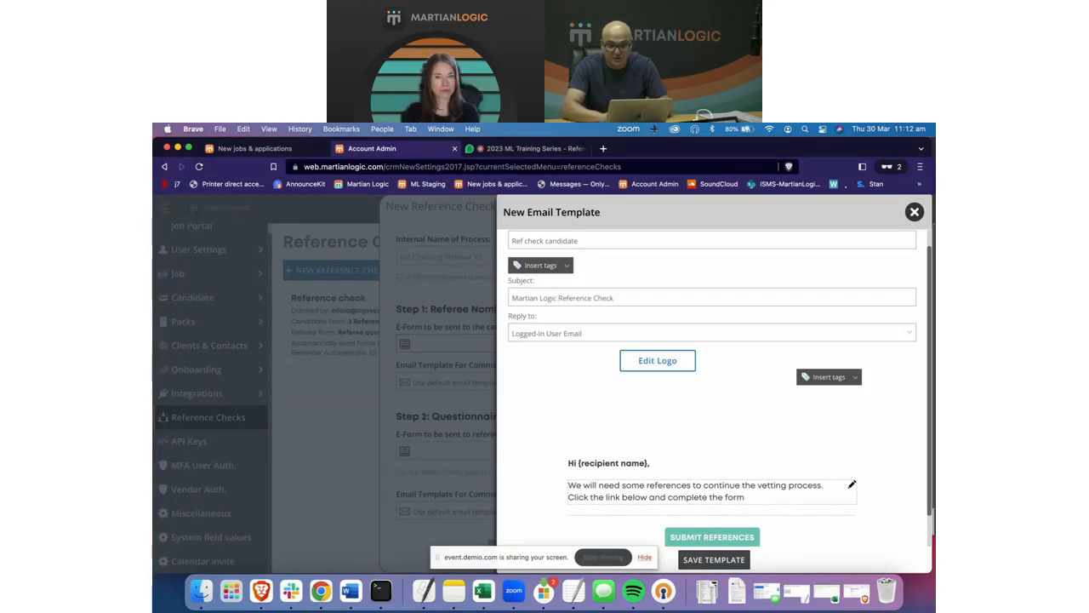
pyautogui.write(' - next ste4p')
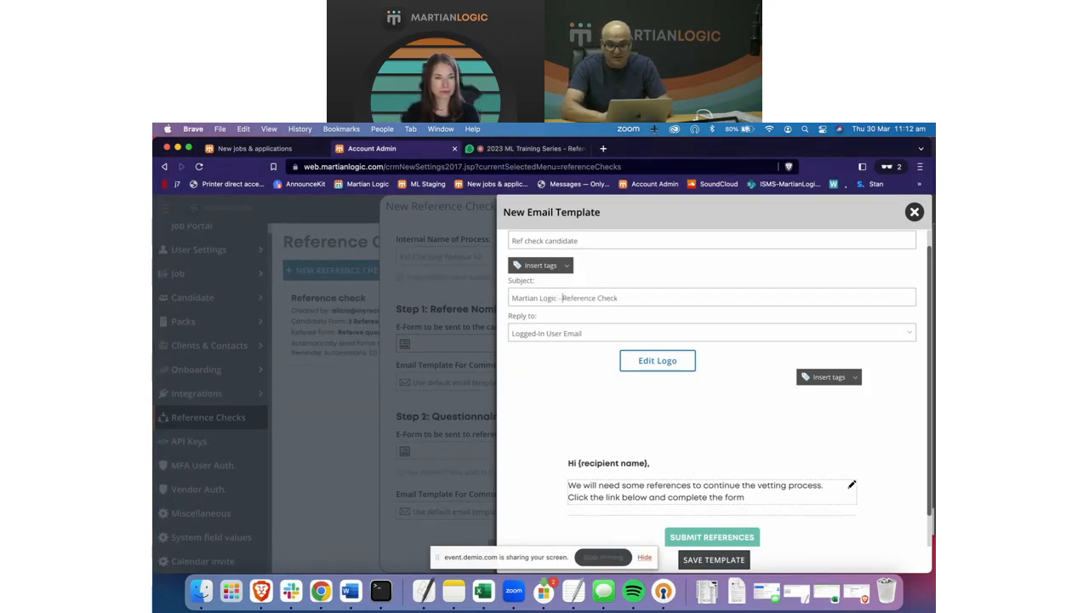
pyautogui.press('BackSpace')
pyautogui.press('BackSpace')
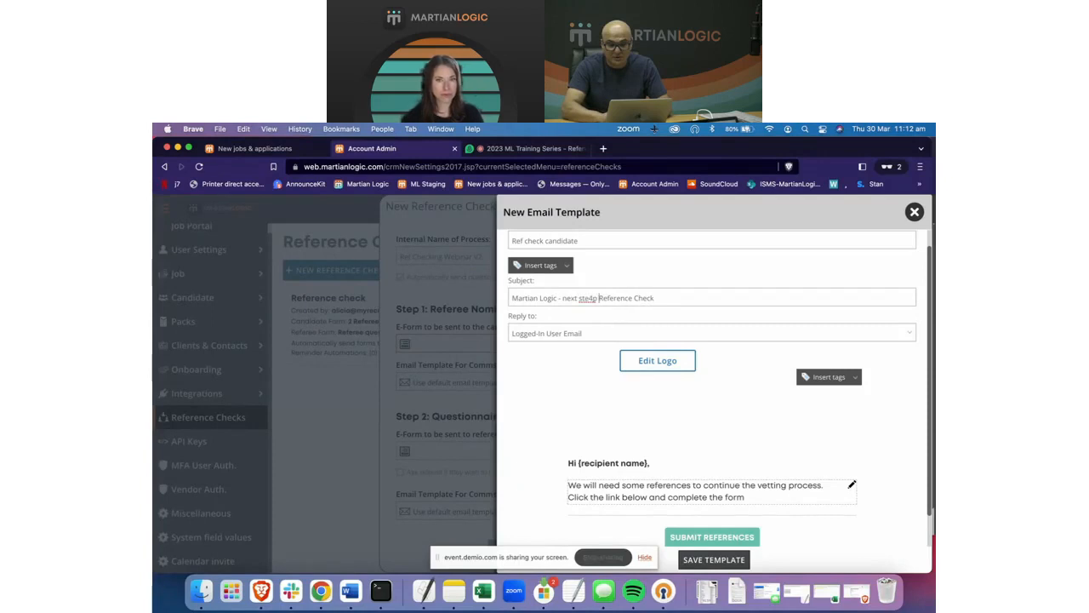
pyautogui.write('p -')
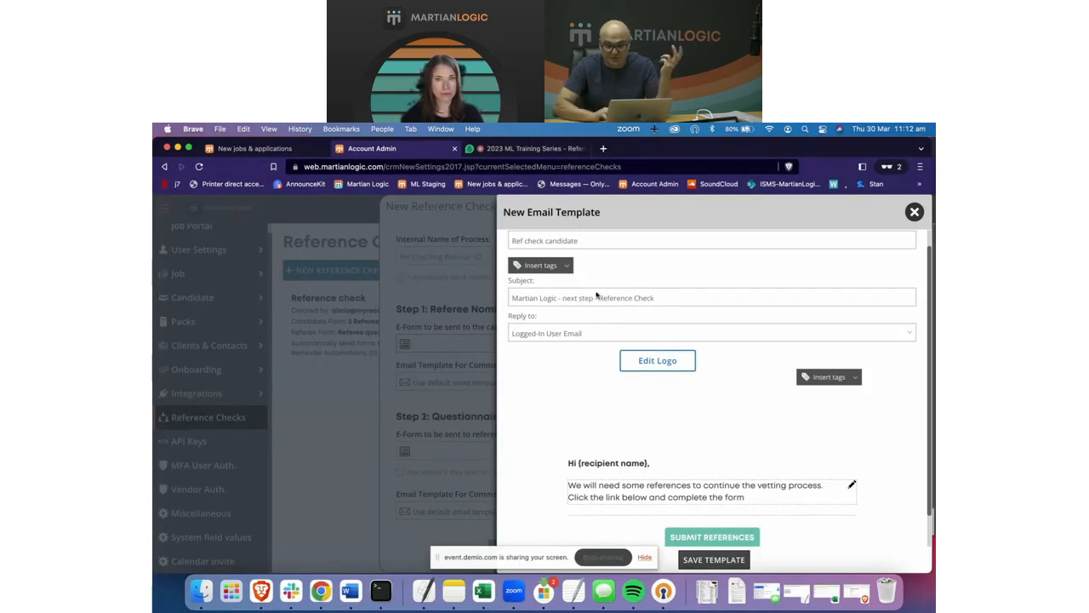
pyautogui.click(622, 331)
pyautogui.tripleClick(673, 296)
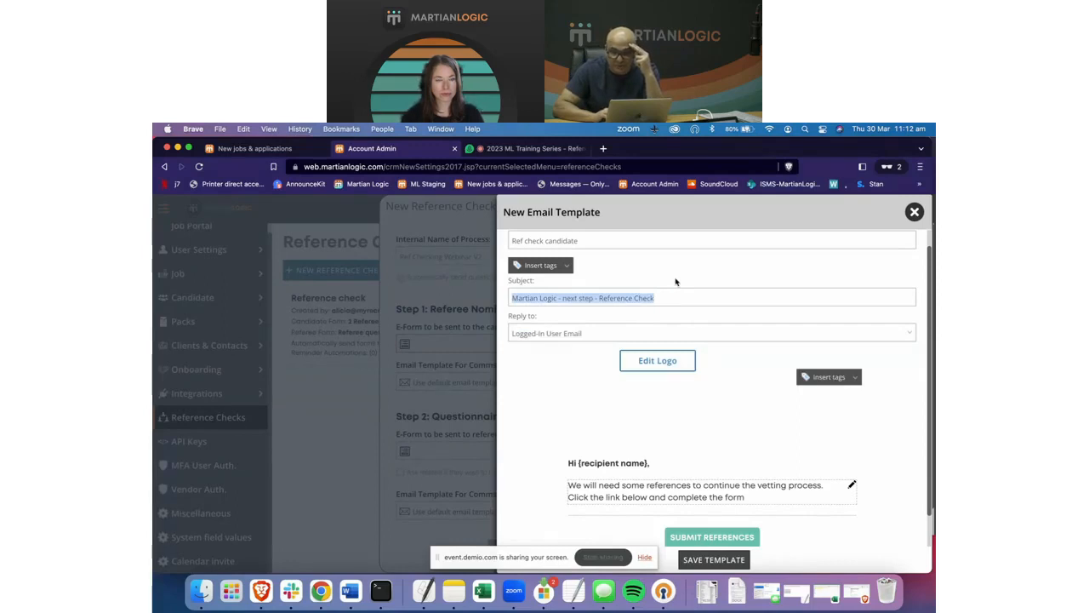
pyautogui.click(674, 298)
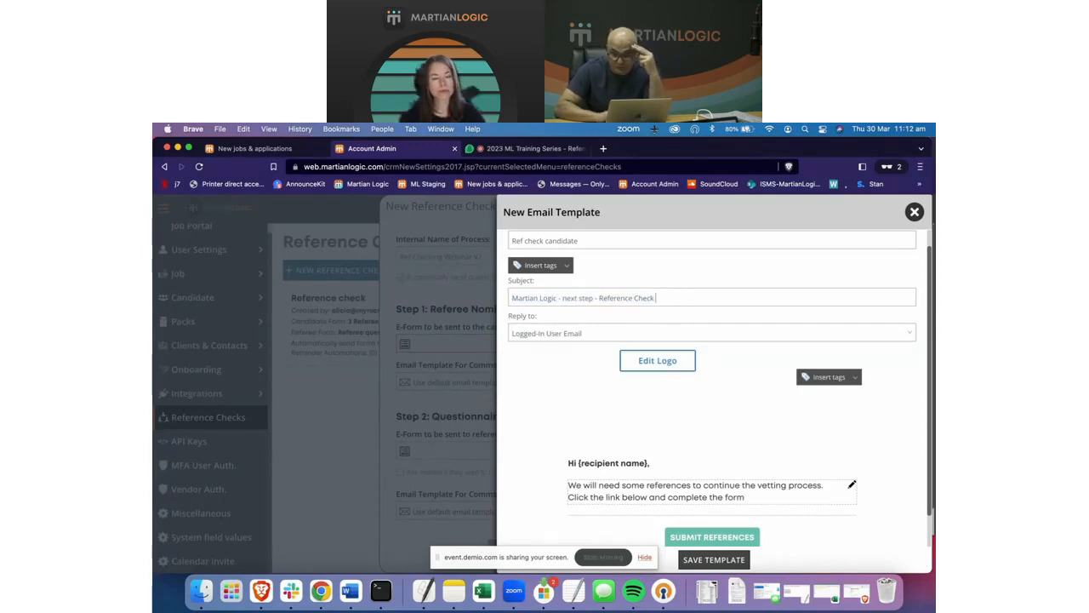
# Look at the tags that can be inserted in the email template's subject line
pyautogui.click(567, 265)
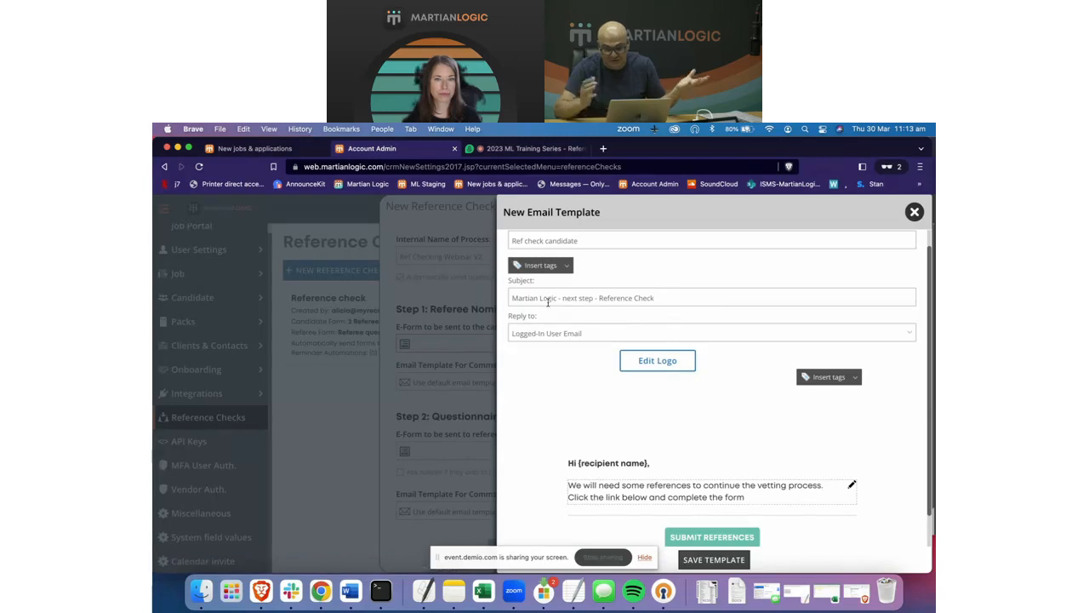
pyautogui.tripleClick(544, 298)
pyautogui.click(600, 298)
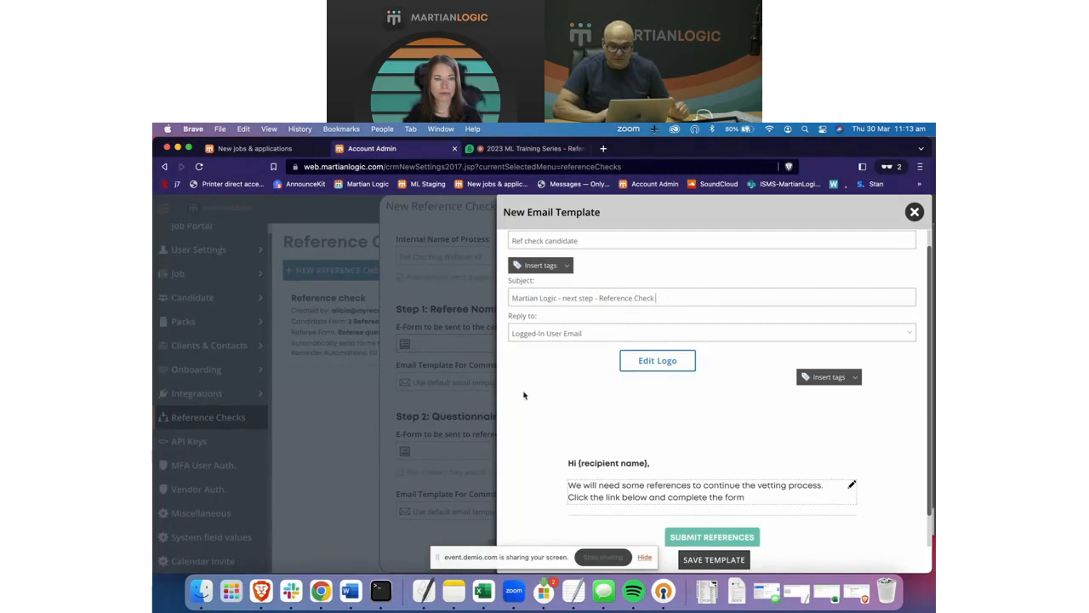
# Review the reply-to choices for the email template and select Logged-In User Email
pyautogui.click(600, 335)
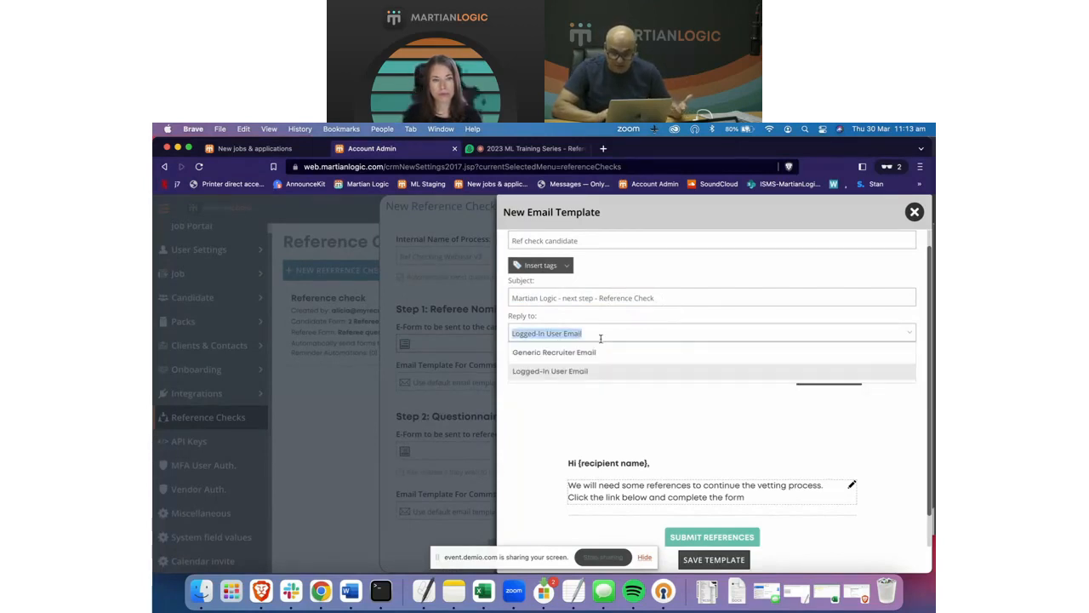
pyautogui.click(567, 403)
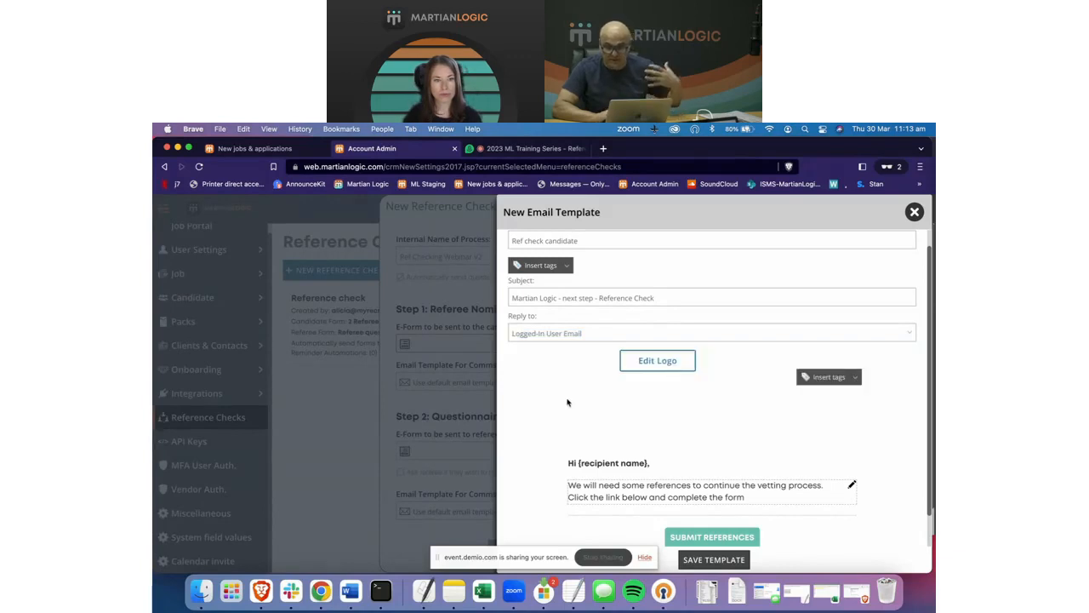
pyautogui.click(567, 337)
pyautogui.click(516, 430)
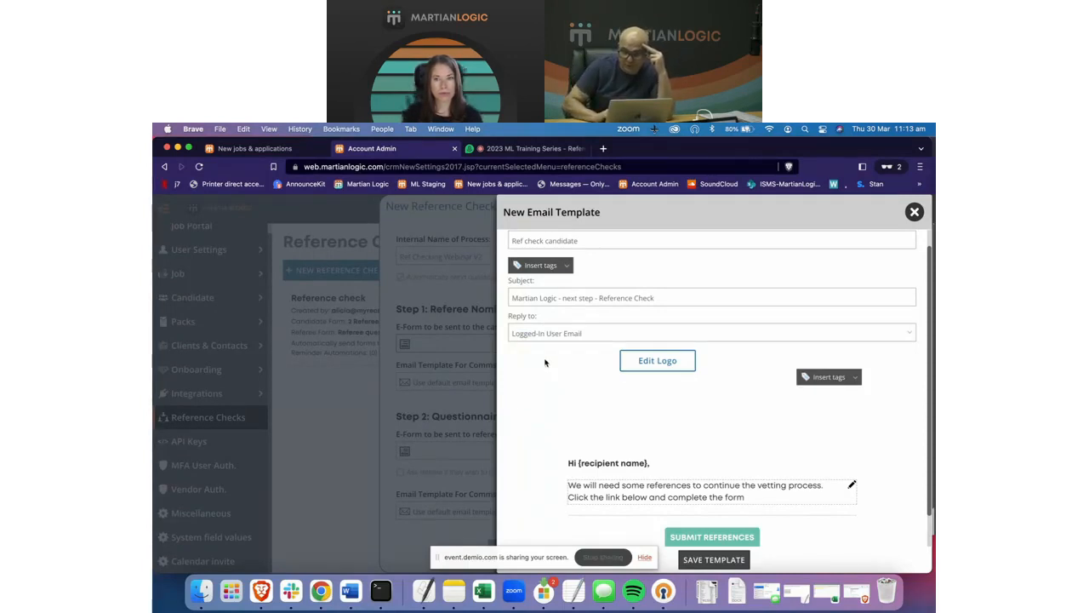
pyautogui.click(585, 313)
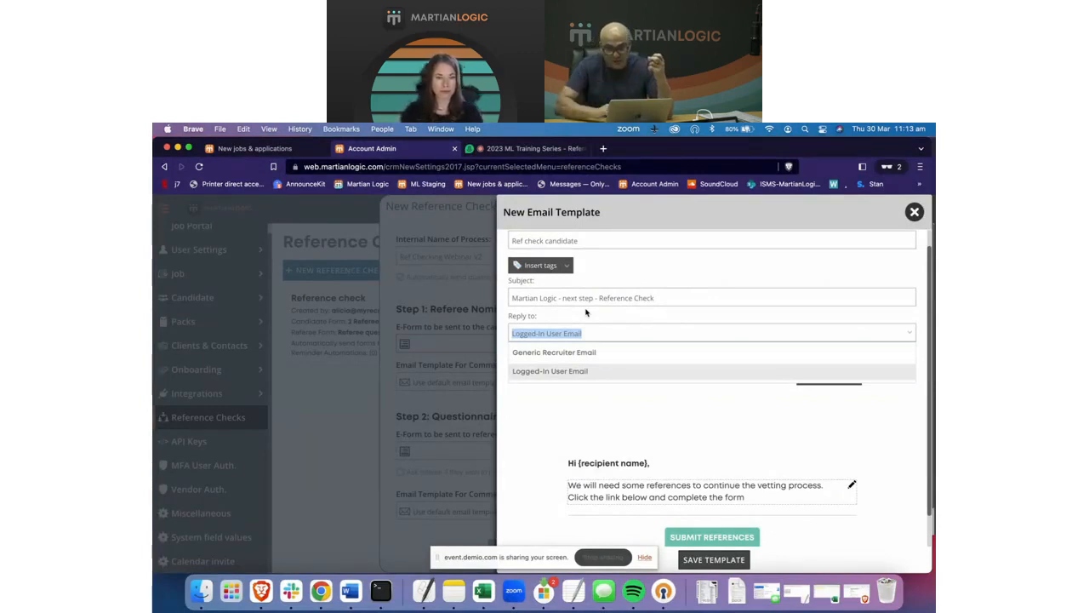
pyautogui.click(588, 316)
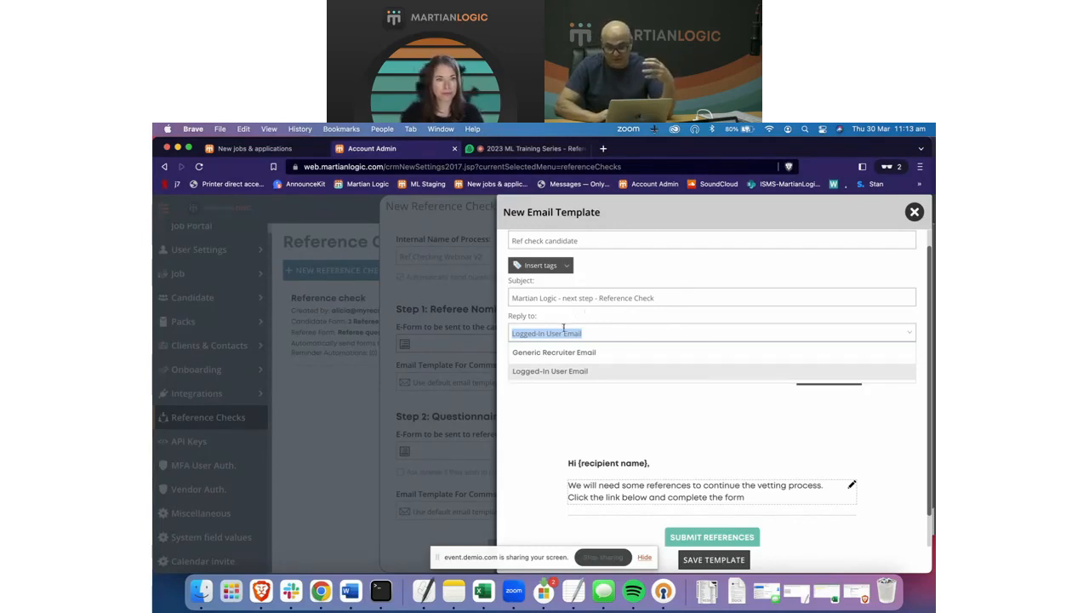
pyautogui.click(581, 319)
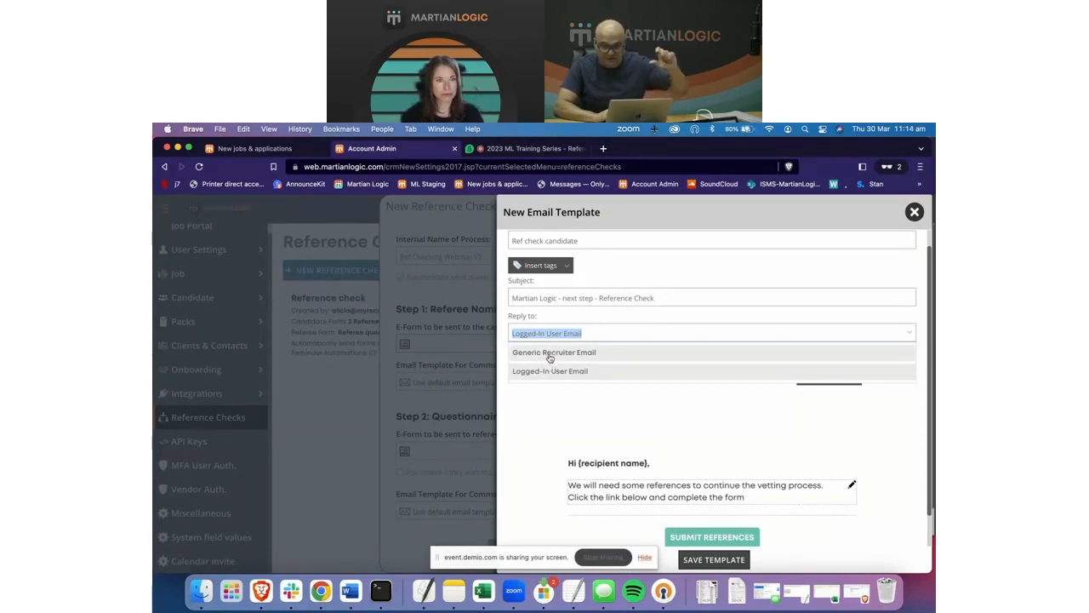
pyautogui.click(570, 374)
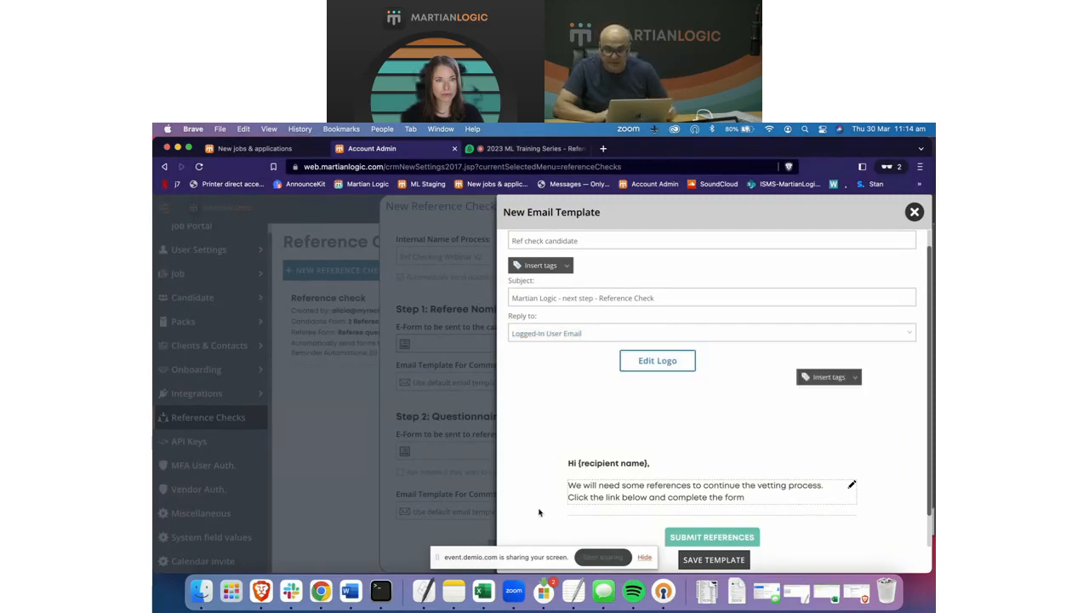
# Add several blank lines below the last line of the email body text
pyautogui.scroll(-1, 667, 437)
pyautogui.scroll(-2, 667, 437)
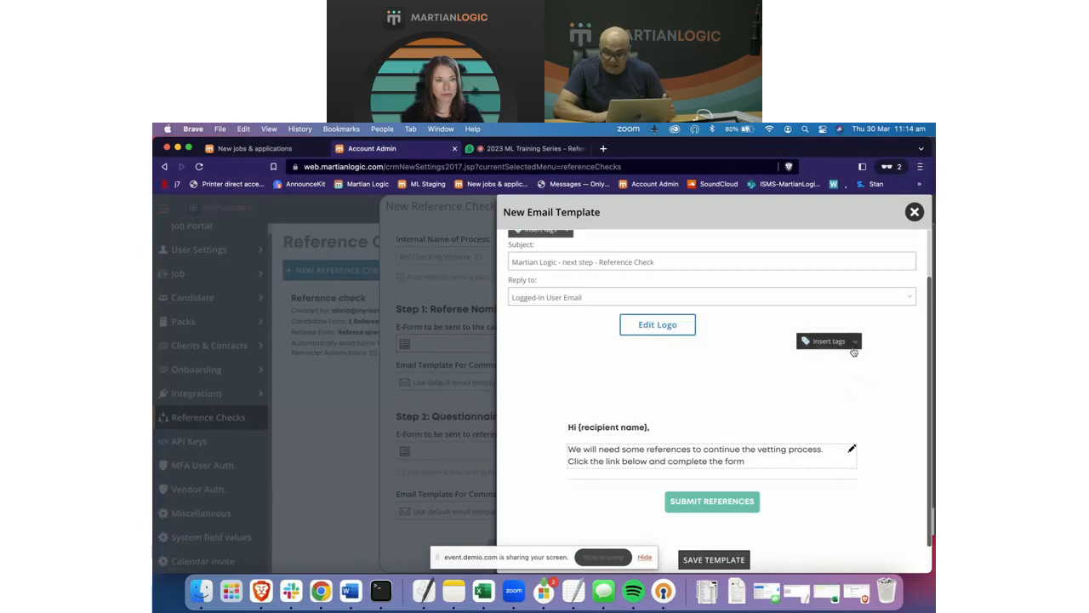
pyautogui.click(778, 465)
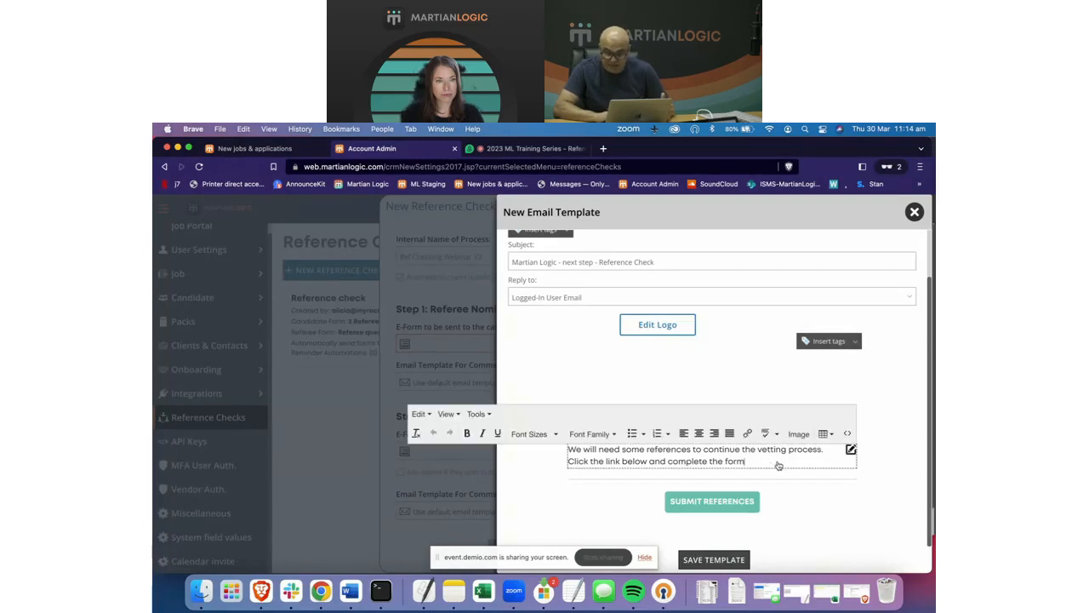
pyautogui.click(617, 510)
pyautogui.click(710, 469)
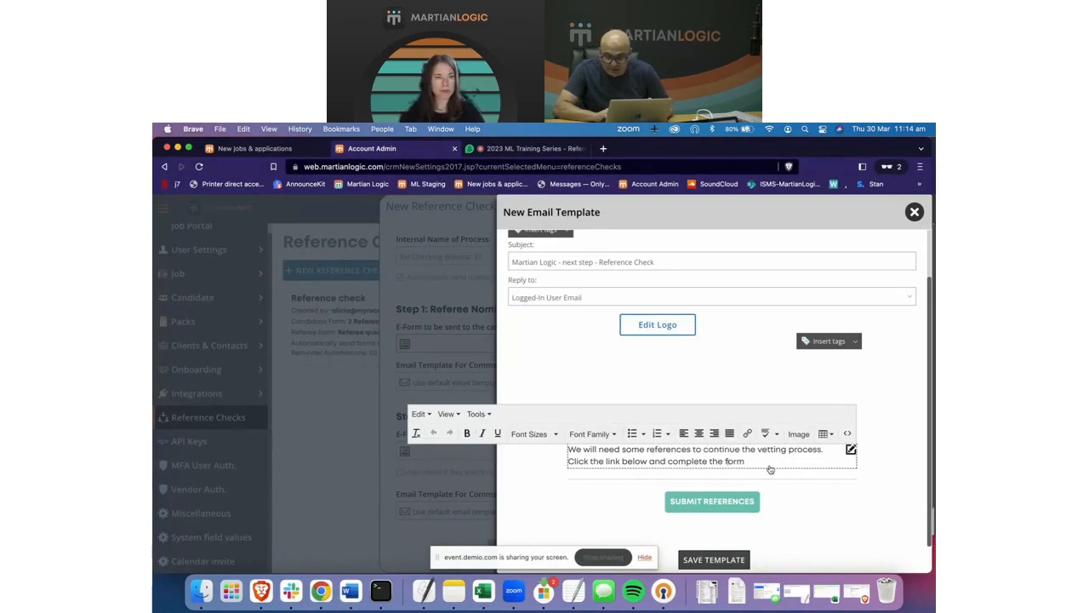
pyautogui.press('Return')
pyautogui.press('Return')
pyautogui.press('Return')
pyautogui.press('Return')
pyautogui.press('Return')
pyautogui.press('Return')
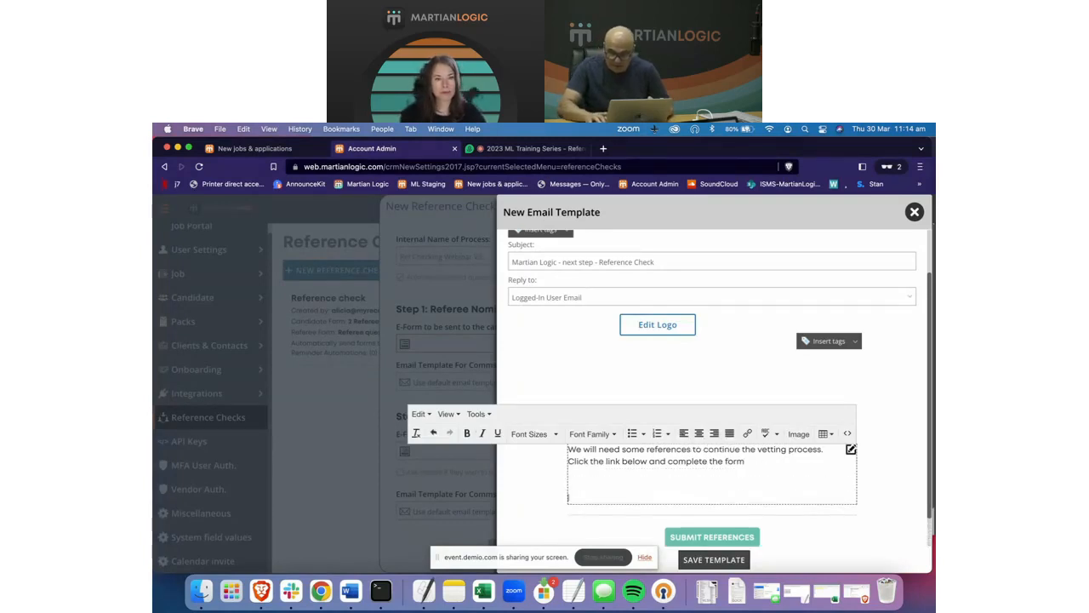
pyautogui.scroll(-3, 633, 458)
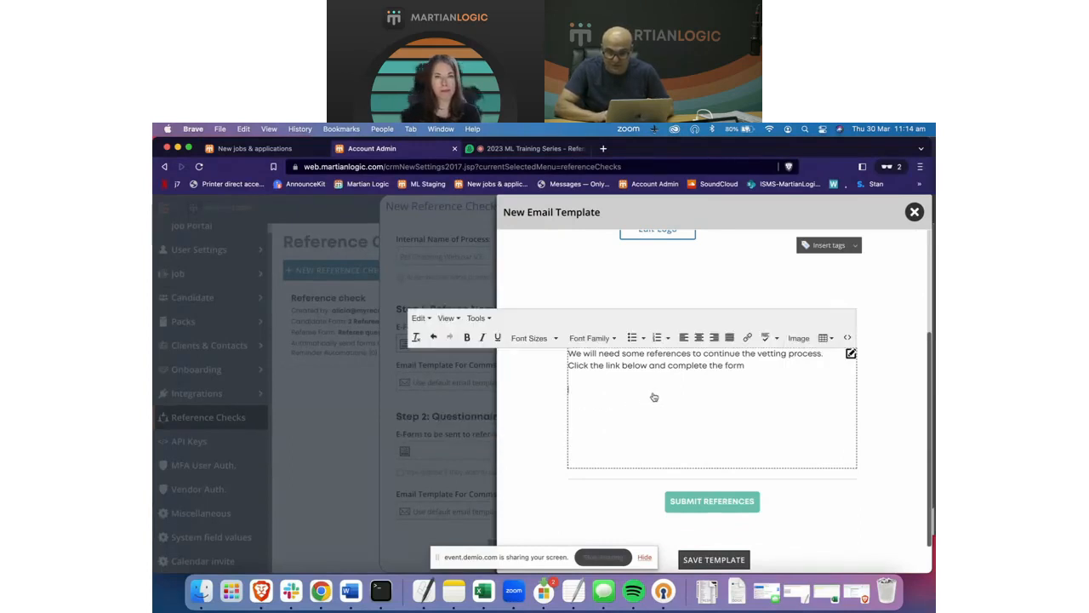
pyautogui.click(631, 282)
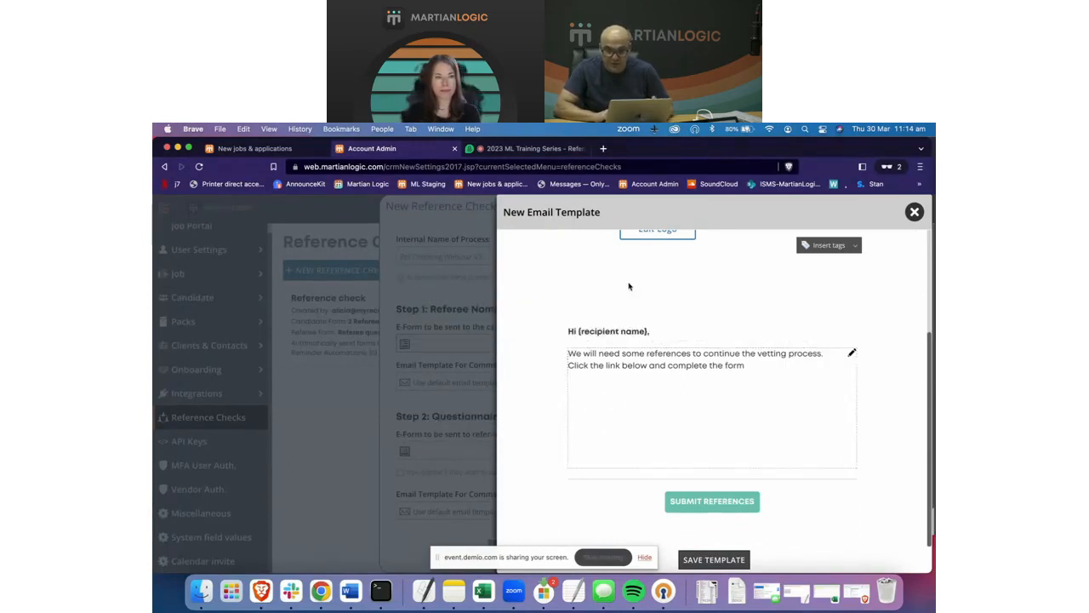
# Try a "Hi" greeting above the email body text, and remove it while keeping an empty first line
pyautogui.click(608, 358)
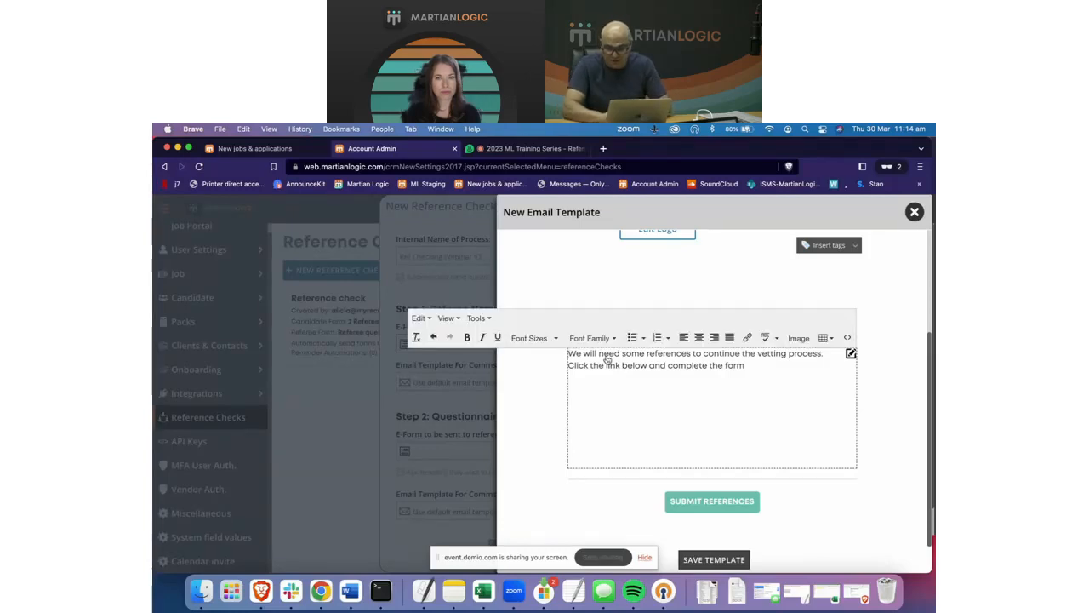
pyautogui.write('Hi')
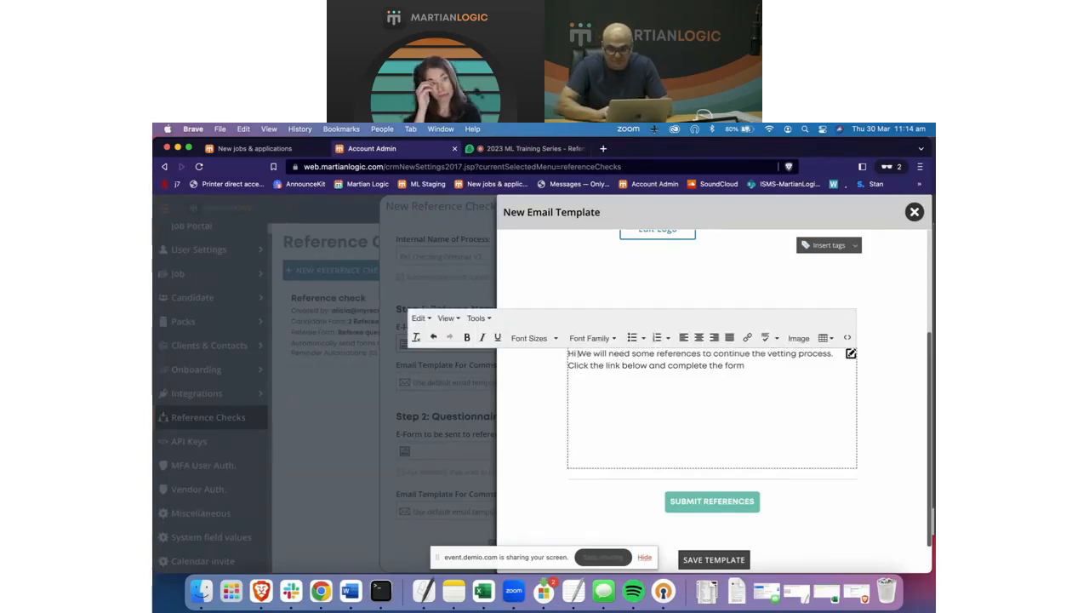
pyautogui.press('Return')
pyautogui.press('Return')
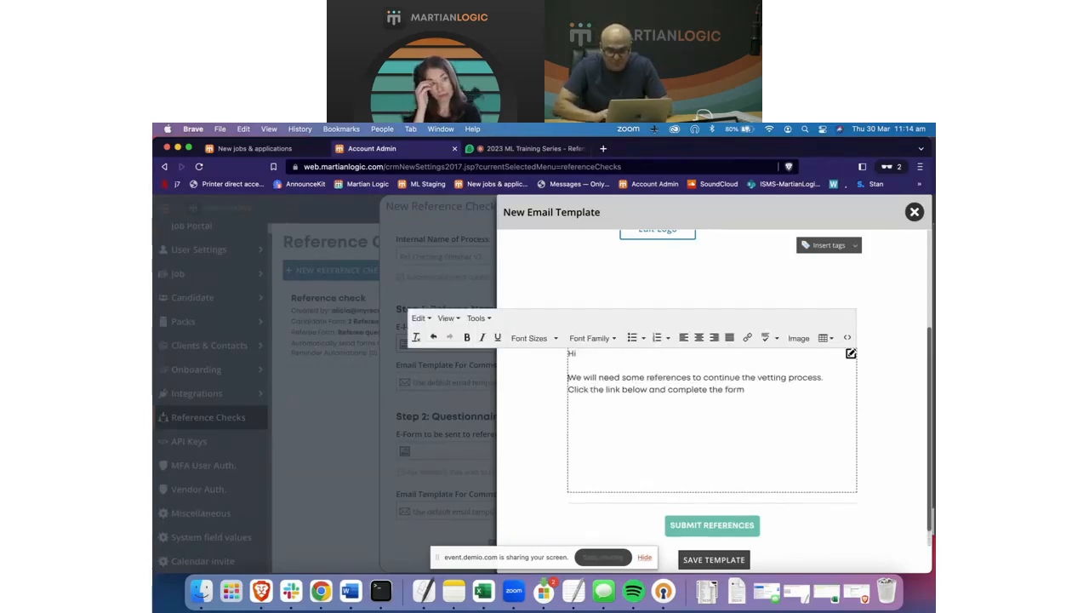
pyautogui.click(572, 298)
pyautogui.click(584, 366)
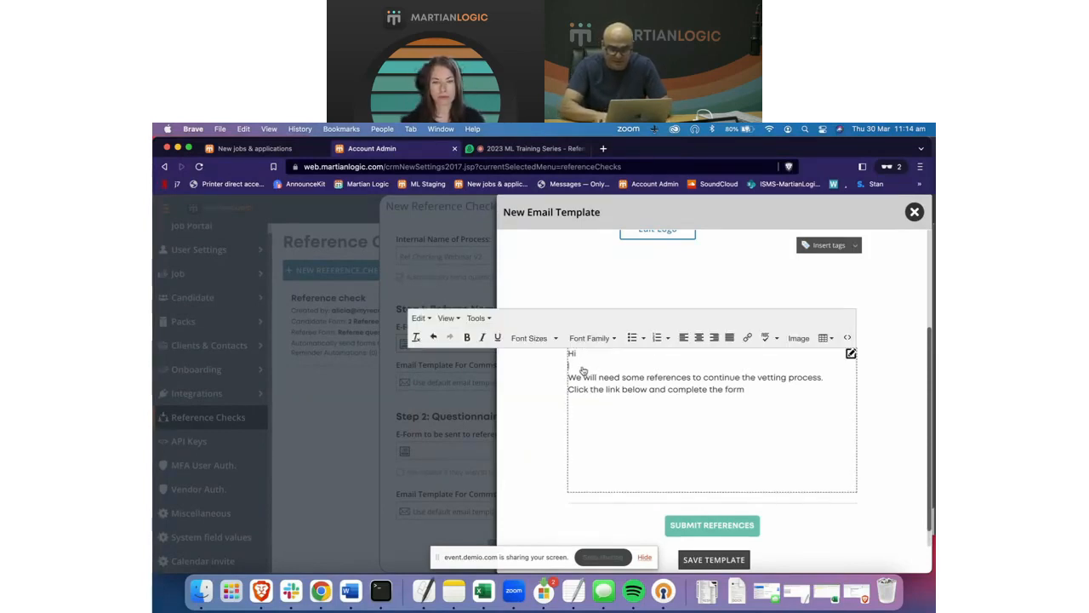
pyautogui.press('BackSpace')
pyautogui.press('BackSpace')
pyautogui.press('BackSpace')
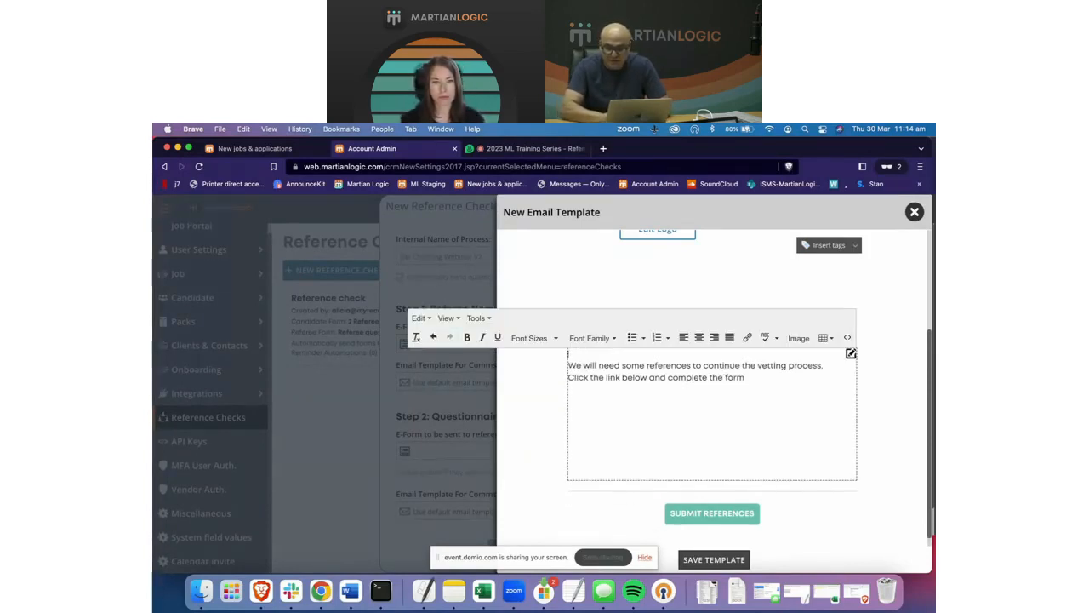
# Write "At this point in the recruitment process" on the empty first line of the email body
pyautogui.write('At this p')
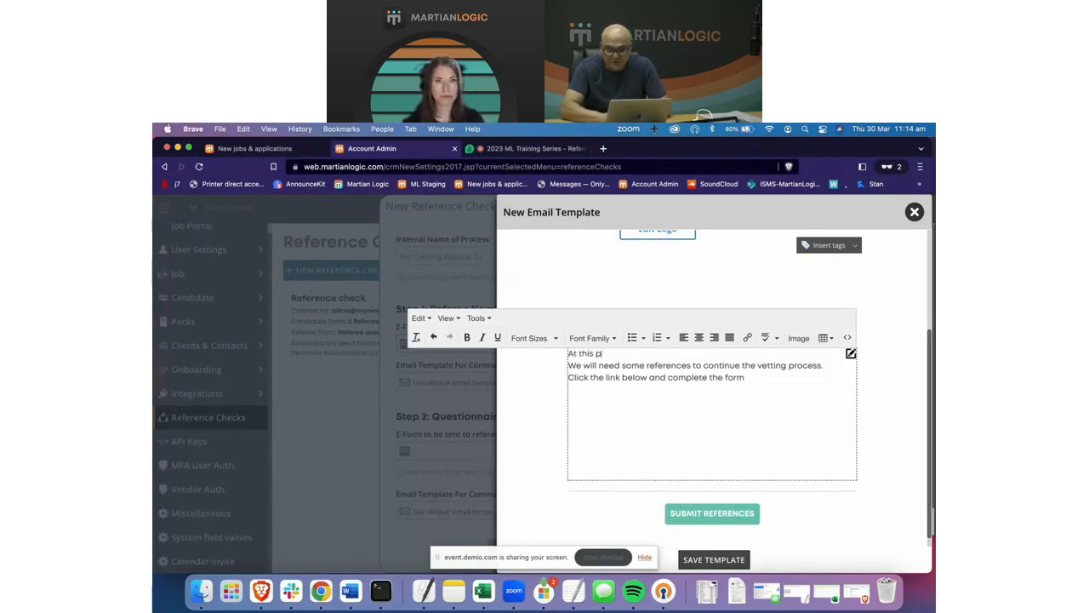
pyautogui.write('ionto')
pyautogui.write('oint')
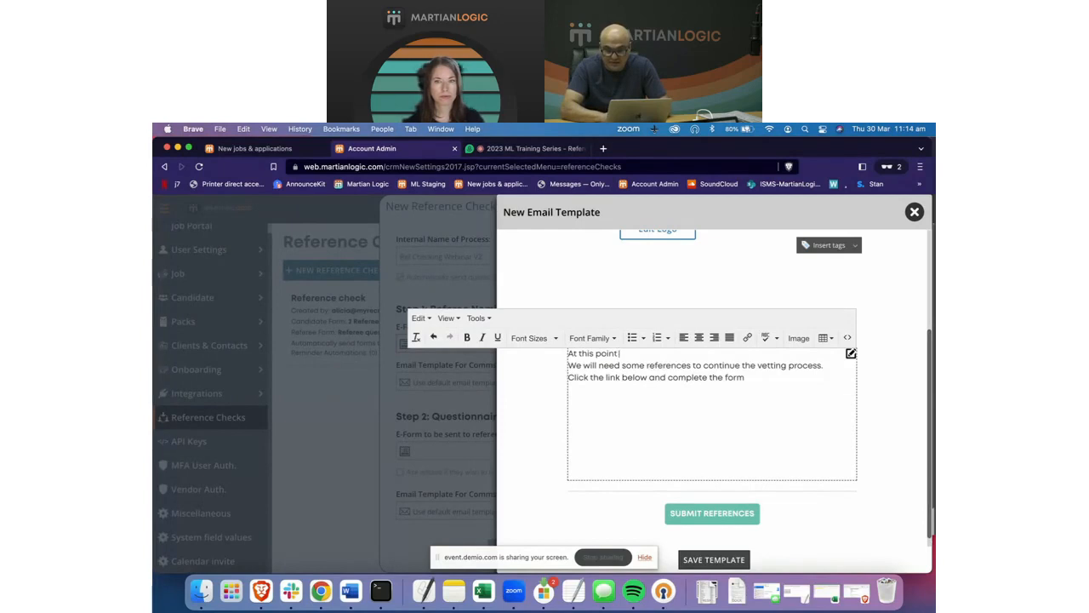
pyautogui.write(' in the recruitme')
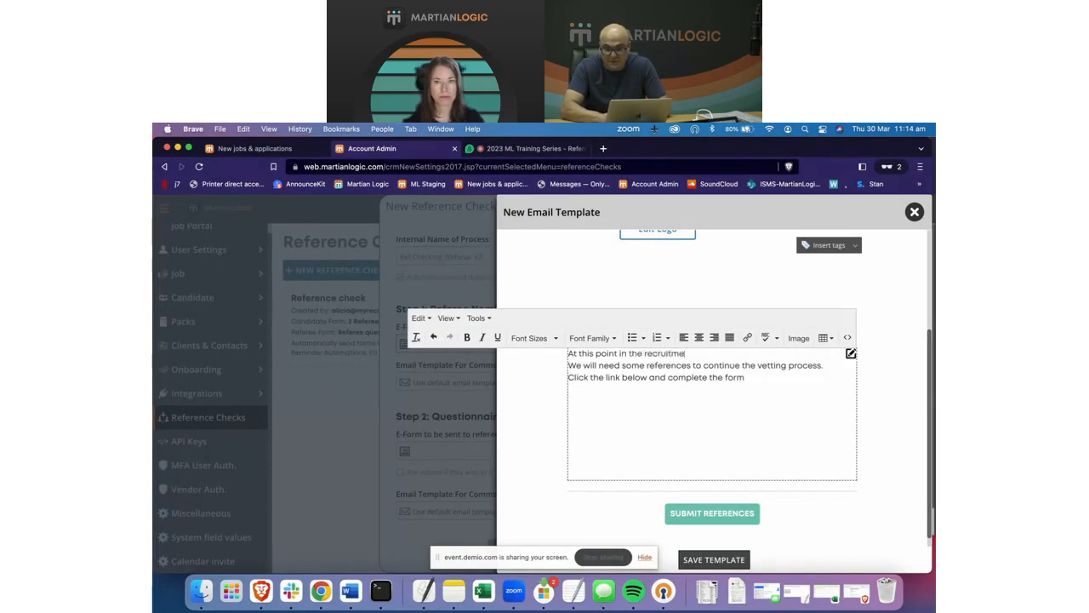
pyautogui.write('nt process')
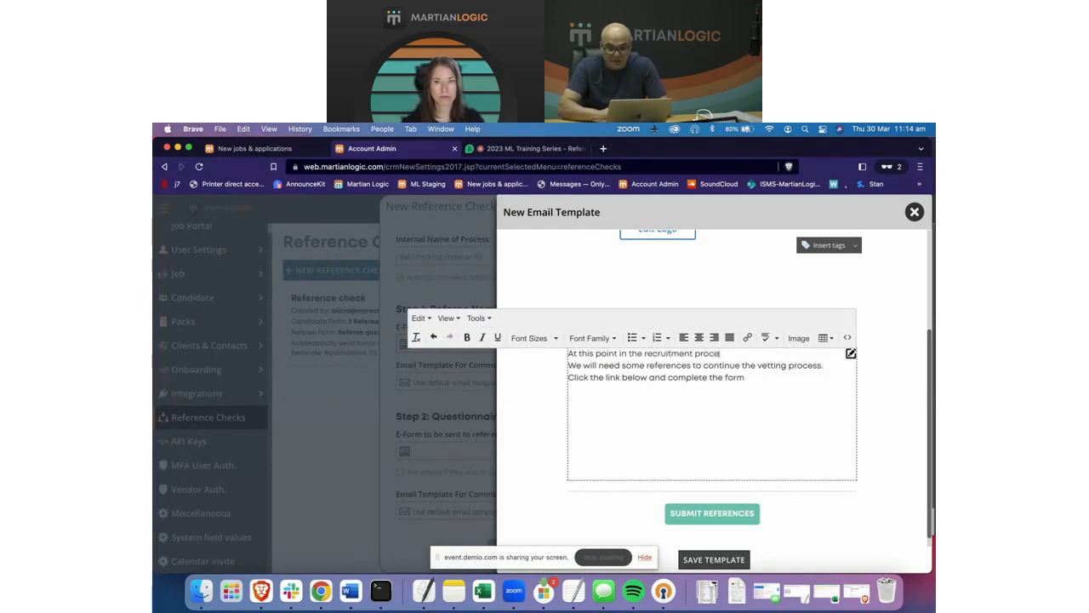
pyautogui.click(639, 287)
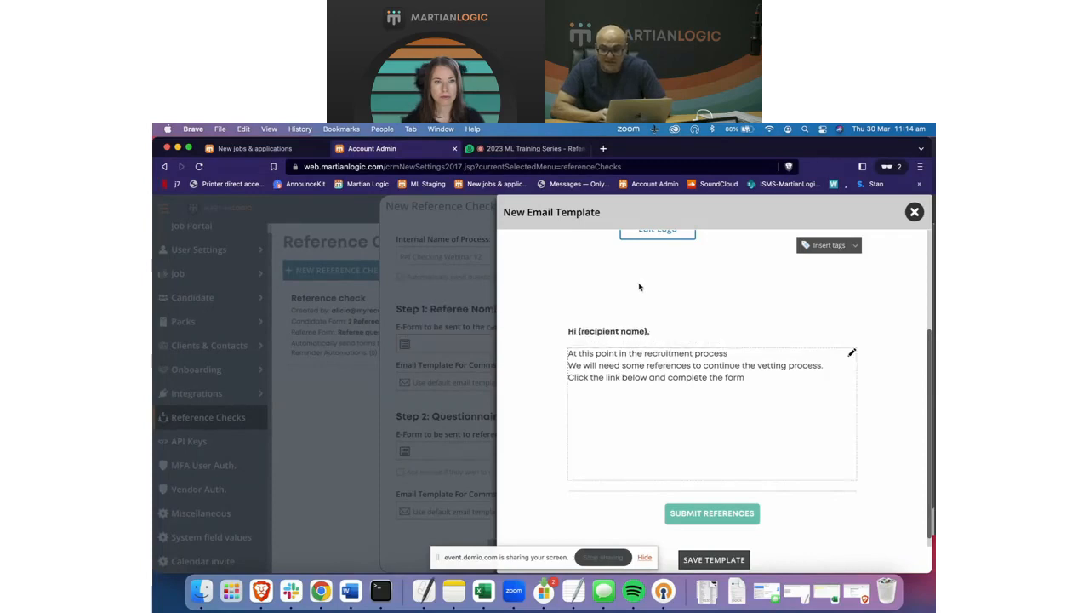
# Look at the tags that can be inserted in the email body, and review the template from its description to the body text
pyautogui.click(856, 246)
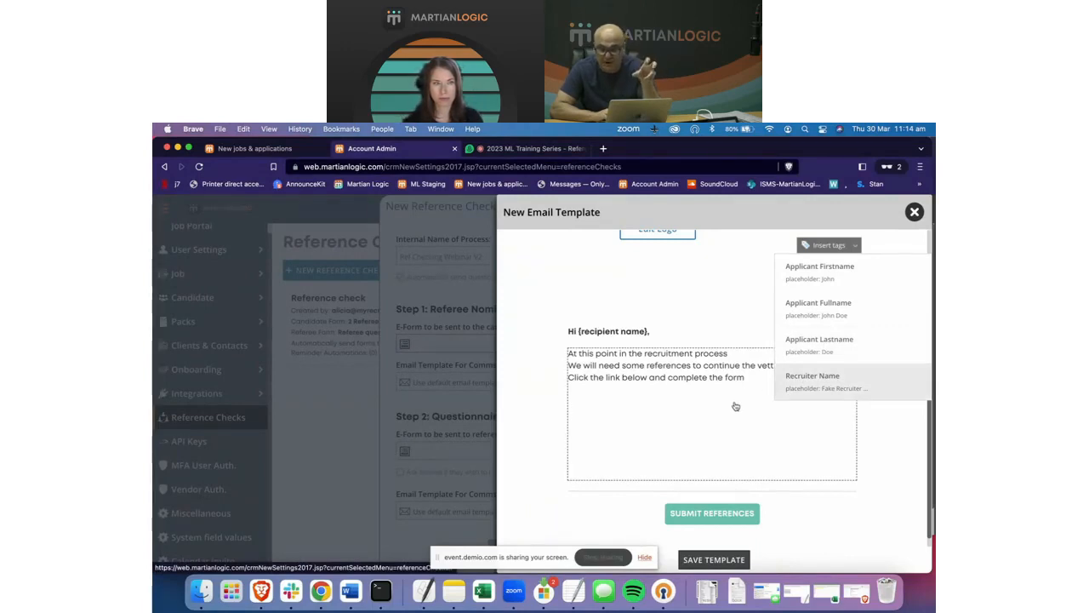
pyautogui.scroll(2, 736, 406)
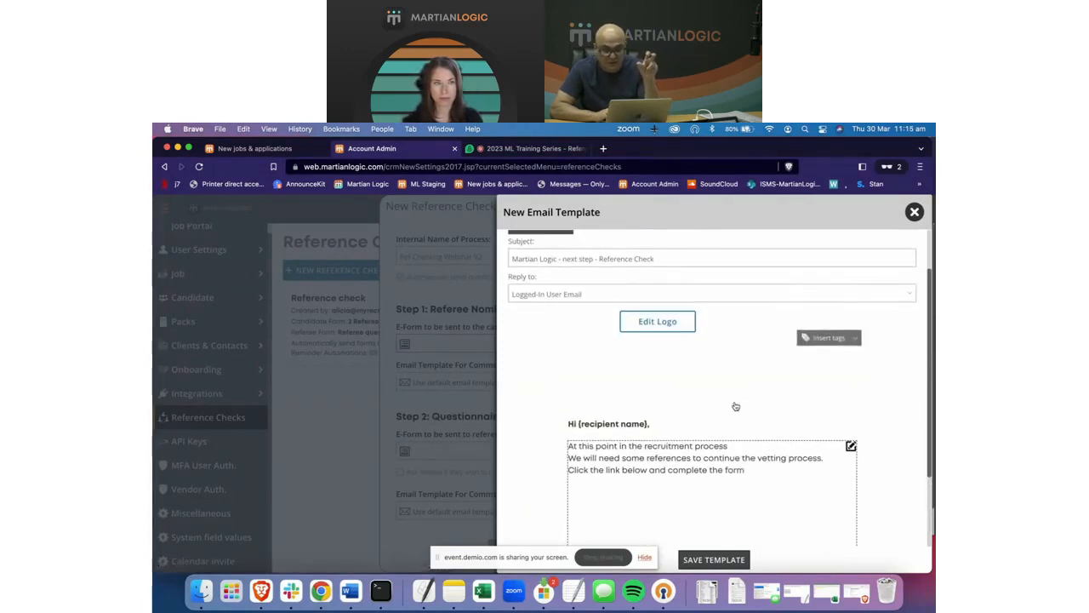
pyautogui.scroll(1, 736, 406)
pyautogui.scroll(1, 735, 405)
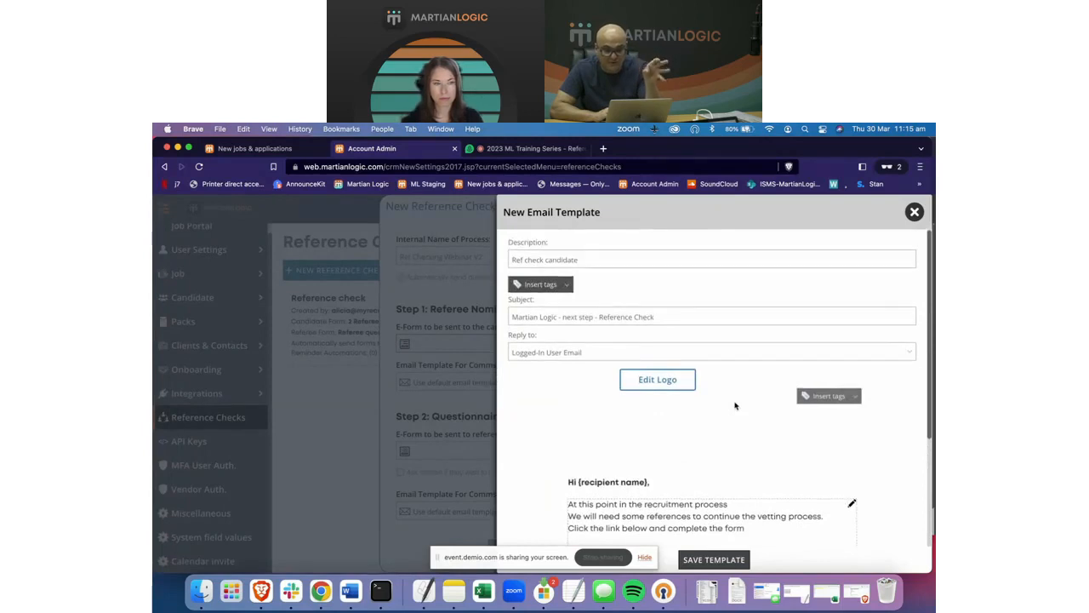
pyautogui.scroll(-2, 735, 406)
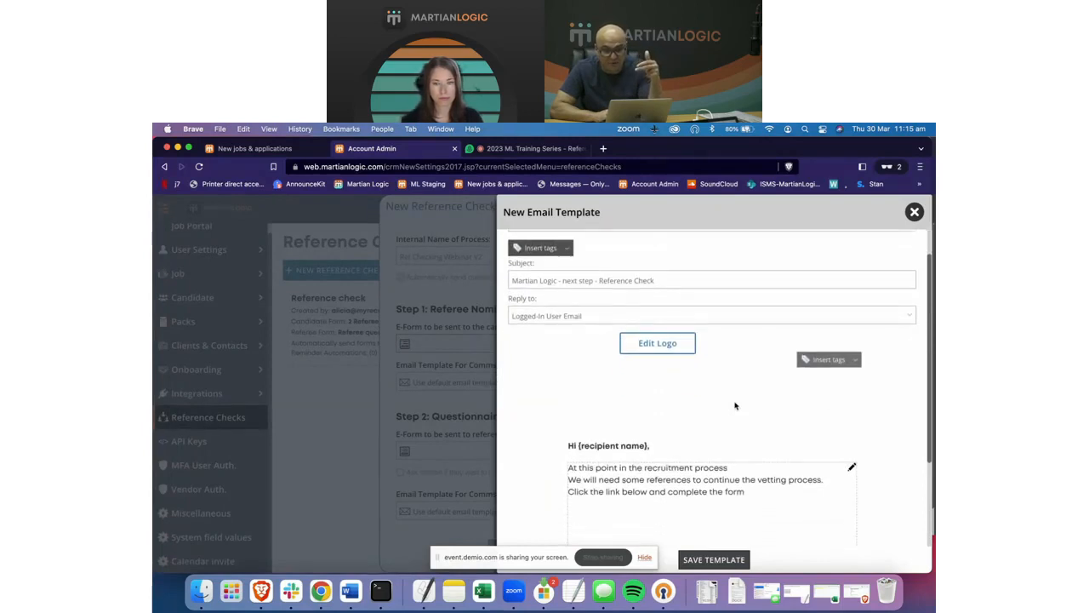
pyautogui.scroll(-3, 736, 406)
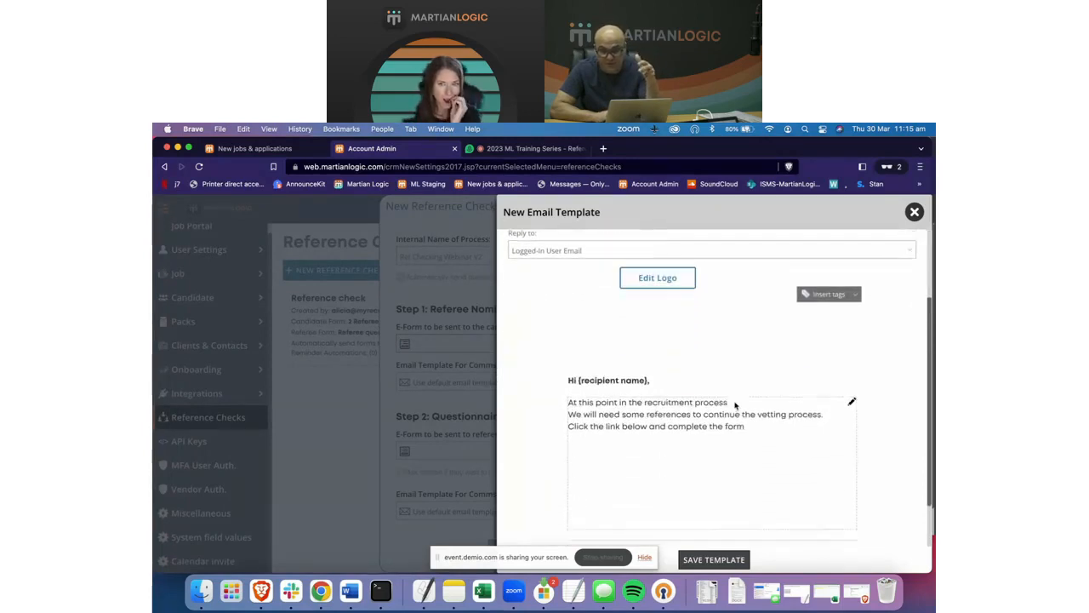
pyautogui.scroll(-1, 736, 405)
pyautogui.click(756, 421)
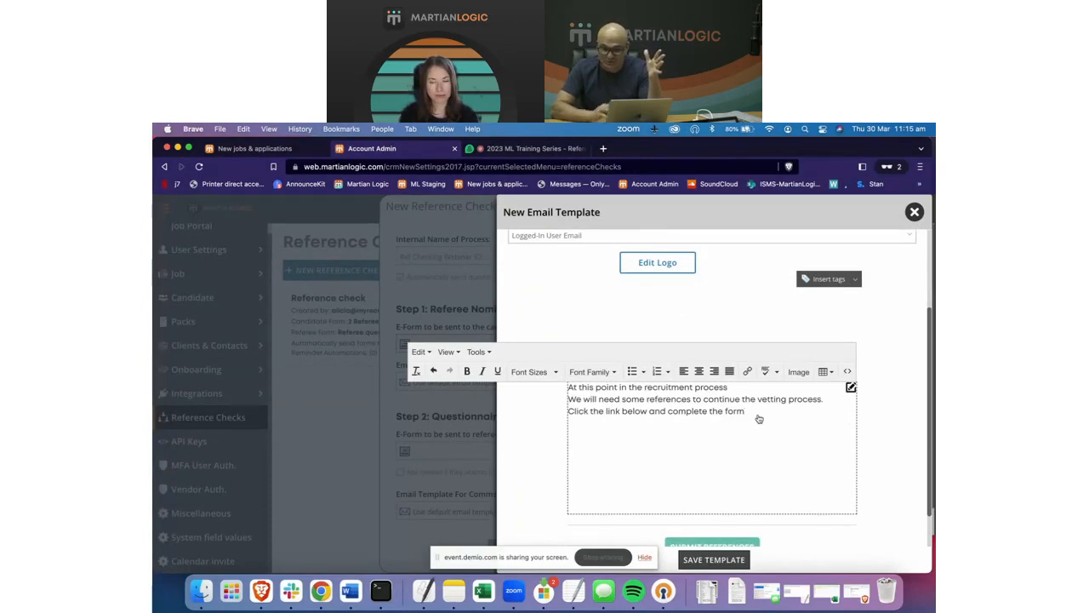
pyautogui.click(756, 325)
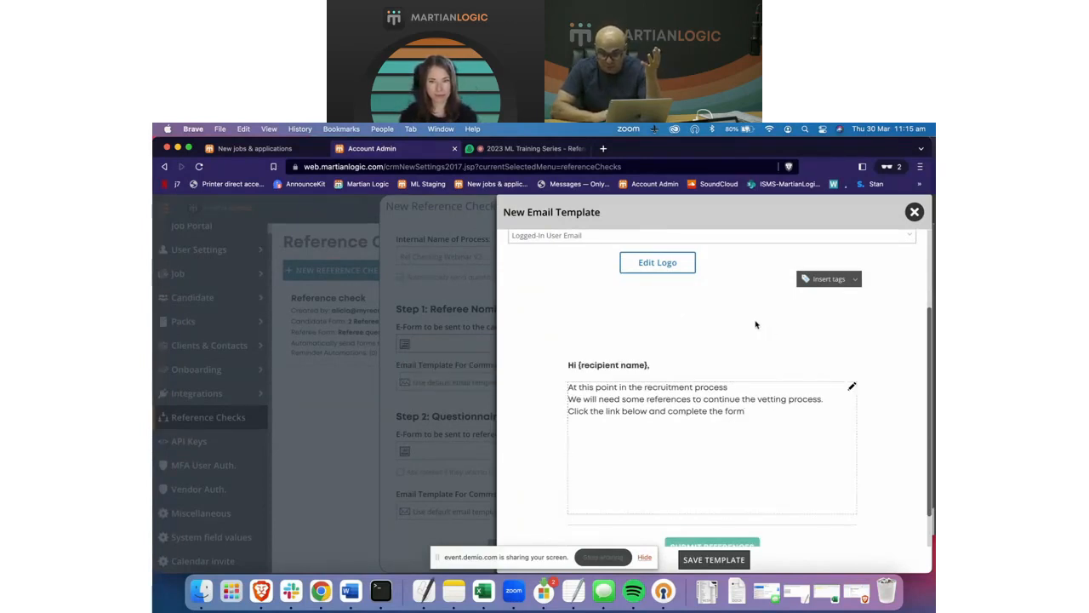
# Extend the first line of the email body with "in regard to the job we would"
pyautogui.click(755, 390)
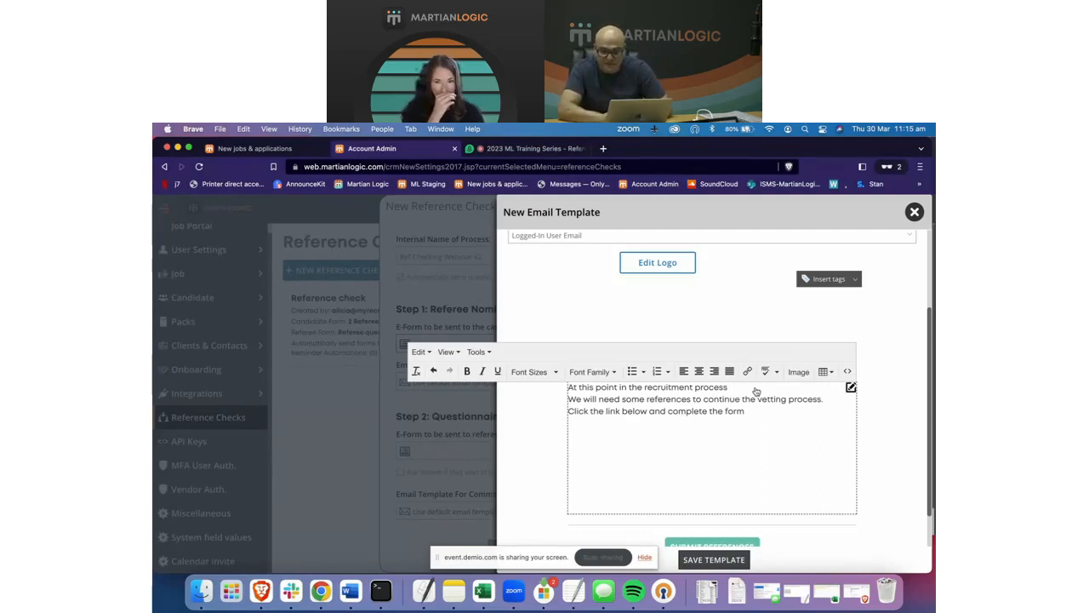
pyautogui.write('in')
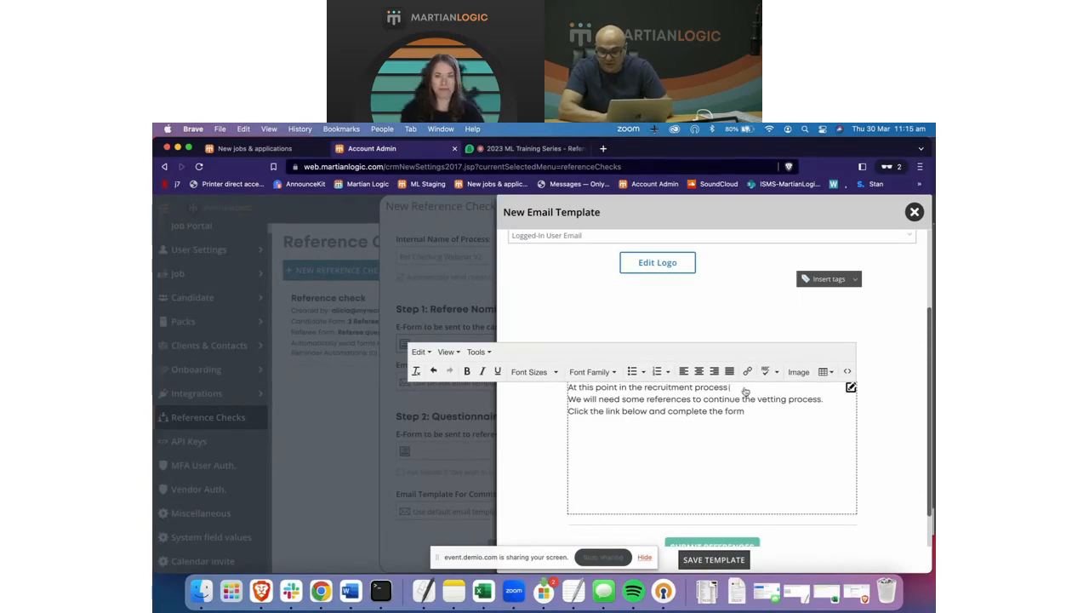
pyautogui.write(' regard to the')
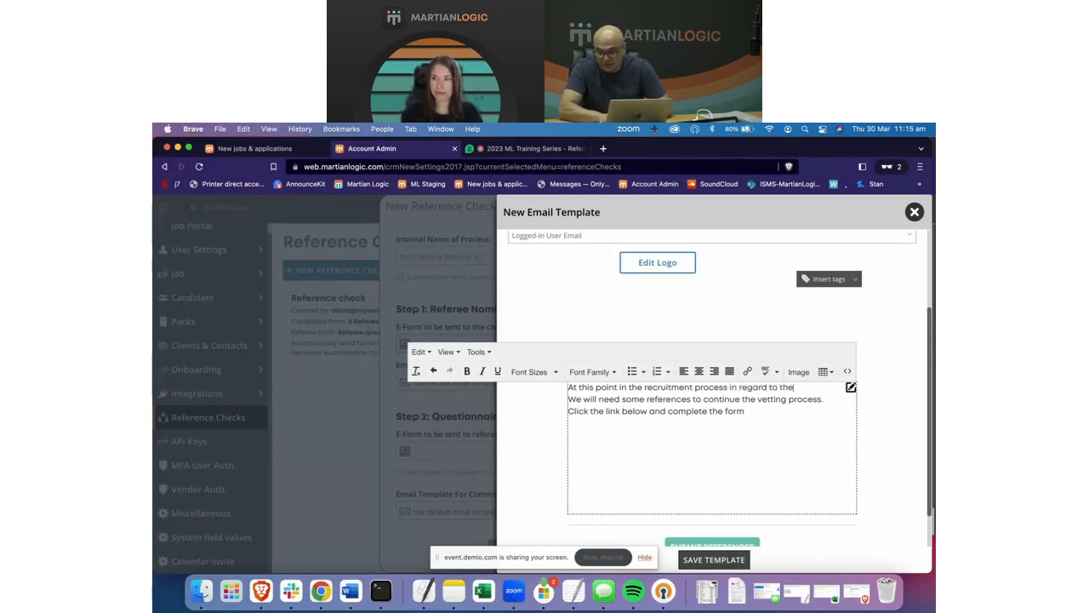
pyautogui.write(' job')
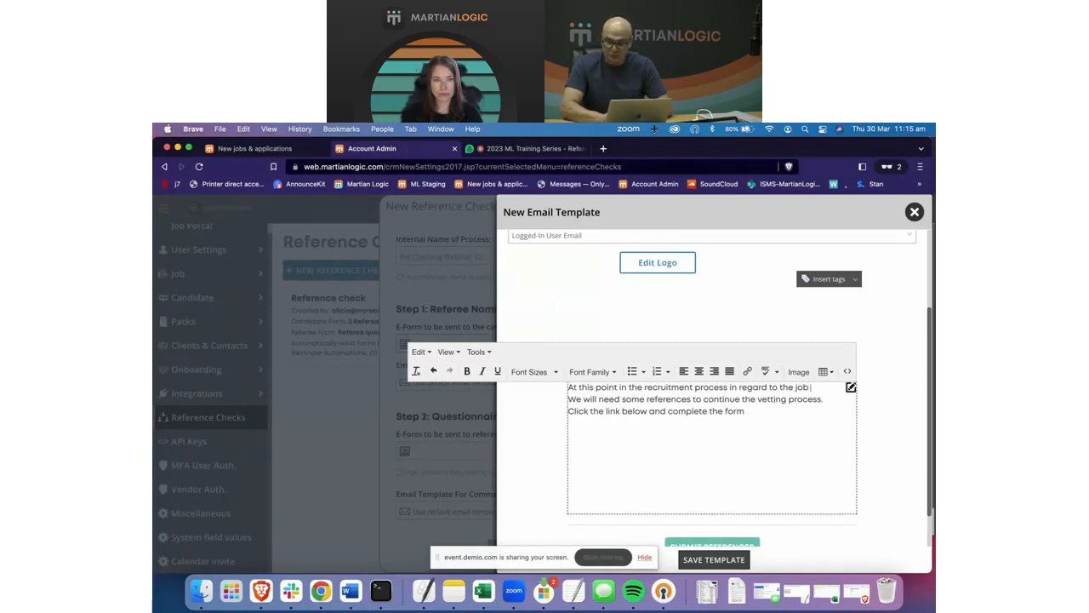
pyautogui.write(' we would')
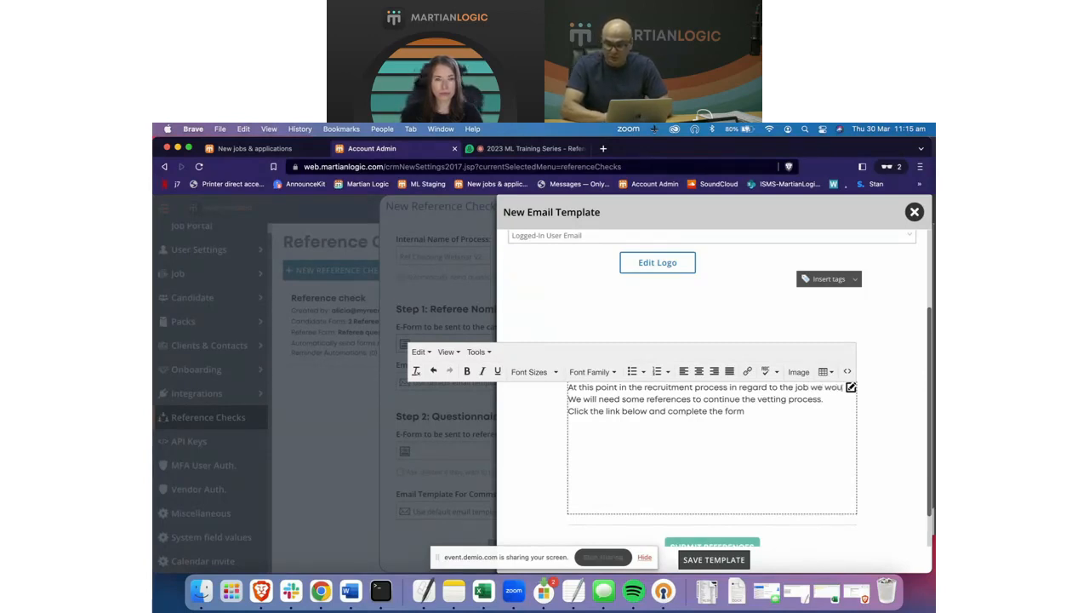
# Continue the opening sentence of the email body with "like you to provide"
pyautogui.write(' like')
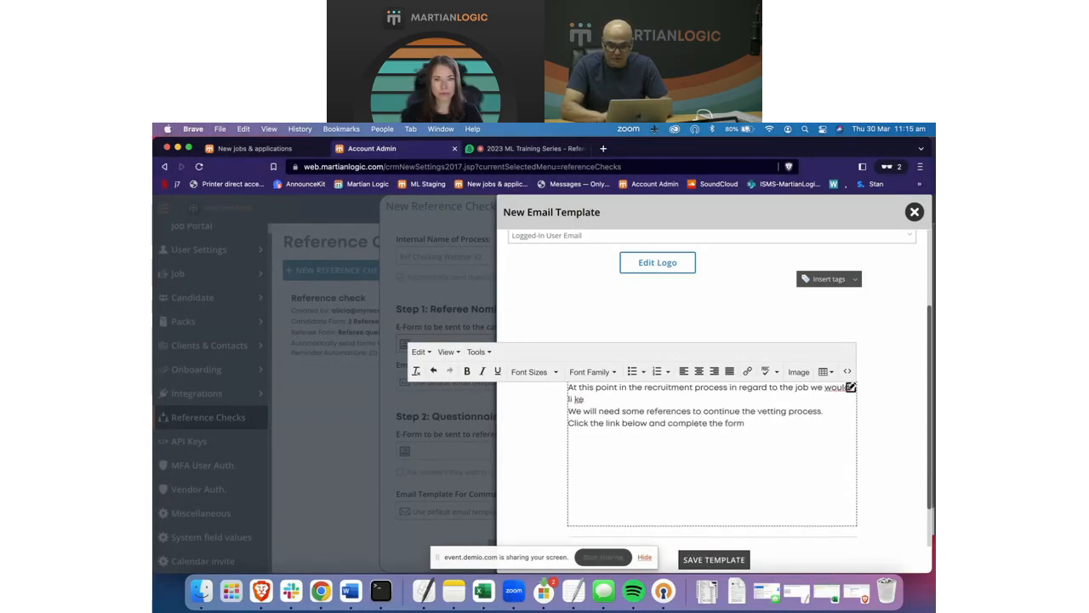
pyautogui.press('BackSpace')
pyautogui.press('BackSpace')
pyautogui.write('like you to complete')
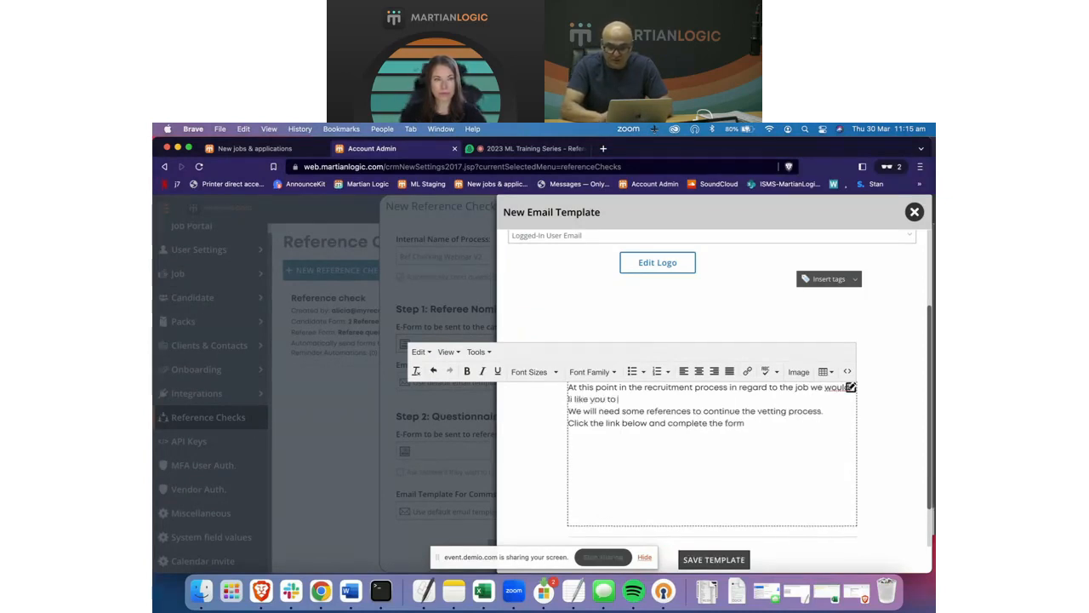
pyautogui.press('BackSpace')
pyautogui.press('BackSpace')
pyautogui.press('BackSpace')
pyautogui.press('BackSpace')
pyautogui.press('BackSpace')
pyautogui.press('BackSpace')
pyautogui.press('BackSpace')
pyautogui.press('BackSpace')
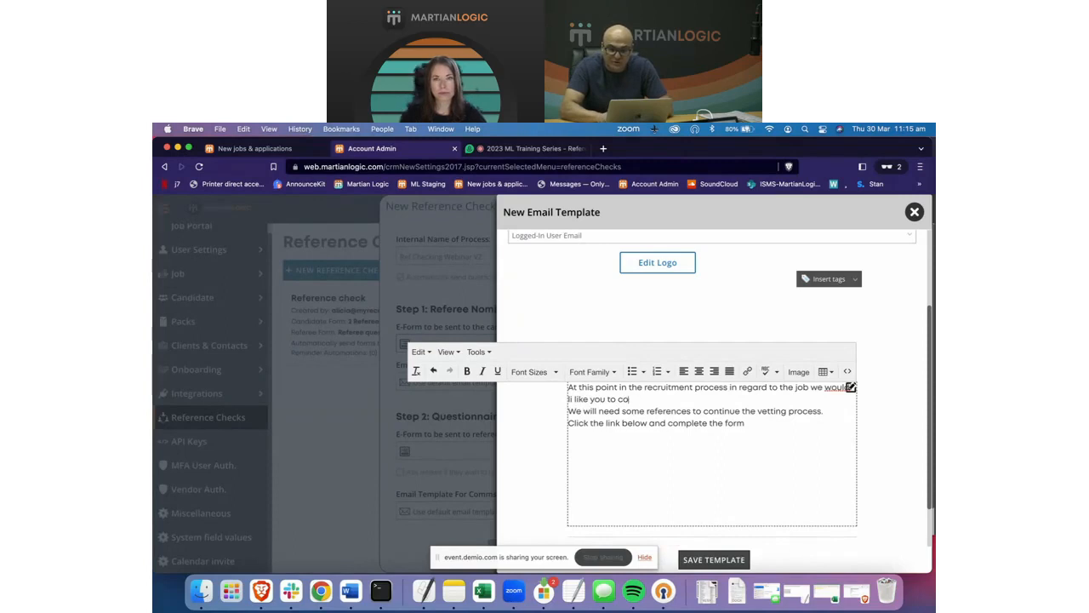
pyautogui.write('pr')
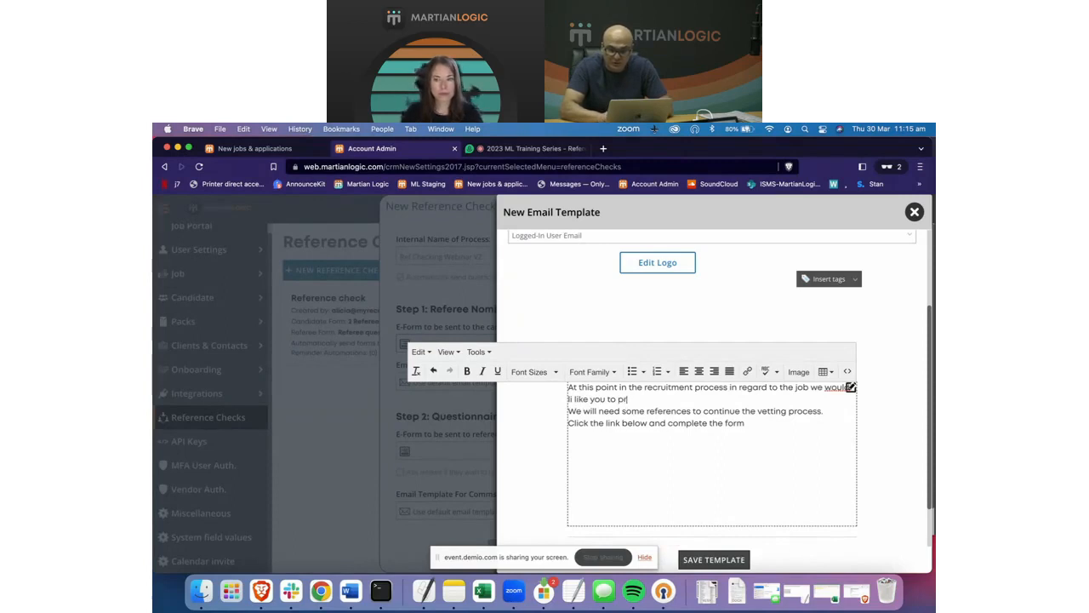
pyautogui.write('oviovide')
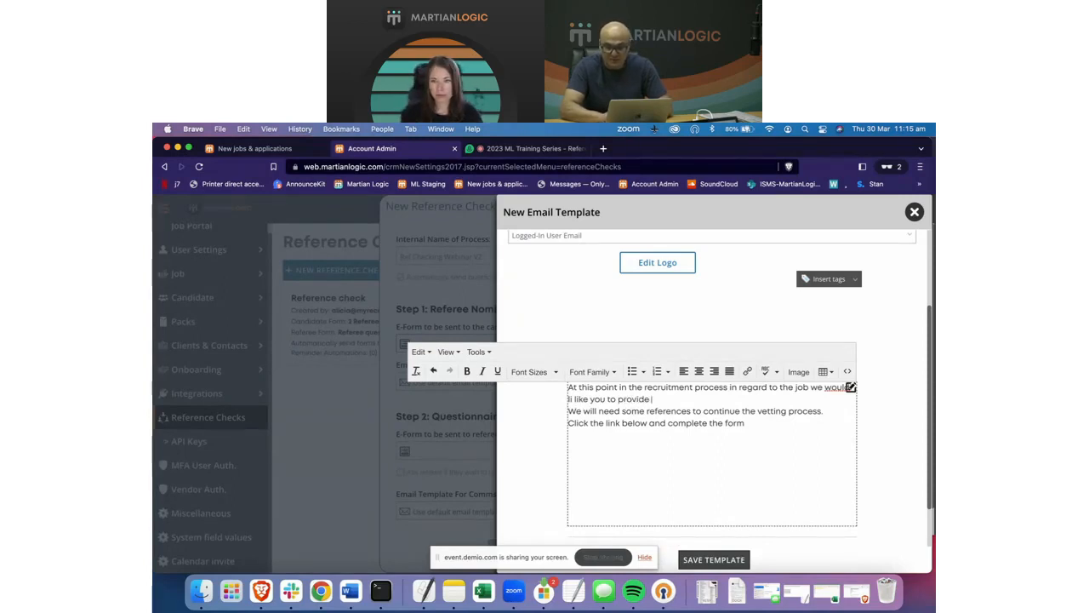
# End the opening sentence with "referees ....", add a blank line below it, and leave the text editor
pyautogui.write(' references')
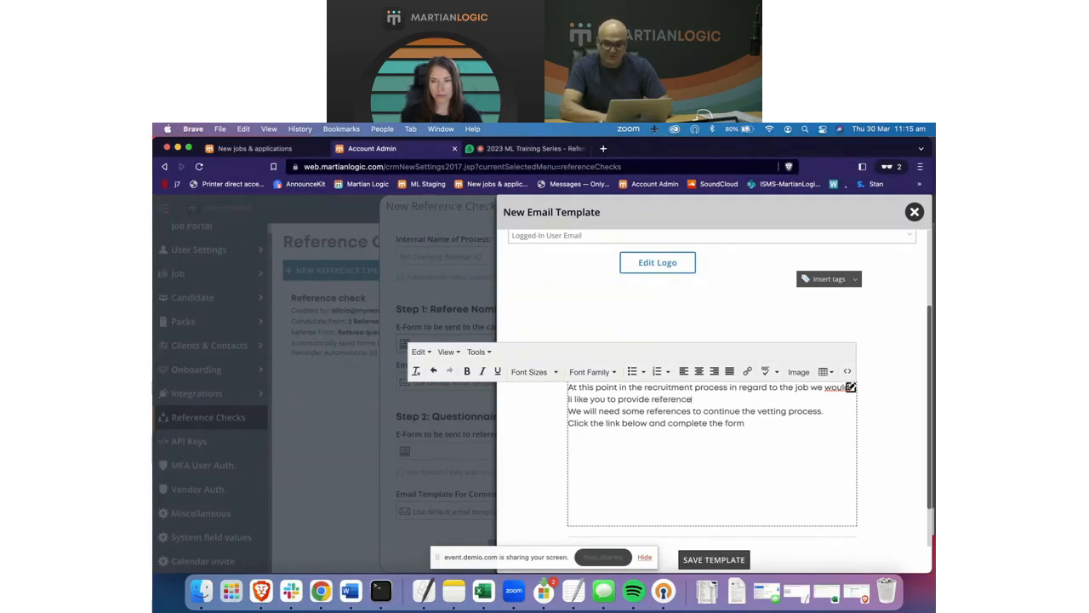
pyautogui.press('BackSpace')
pyautogui.press('BackSpace')
pyautogui.press('BackSpace')
pyautogui.press('BackSpace')
pyautogui.write('ee')
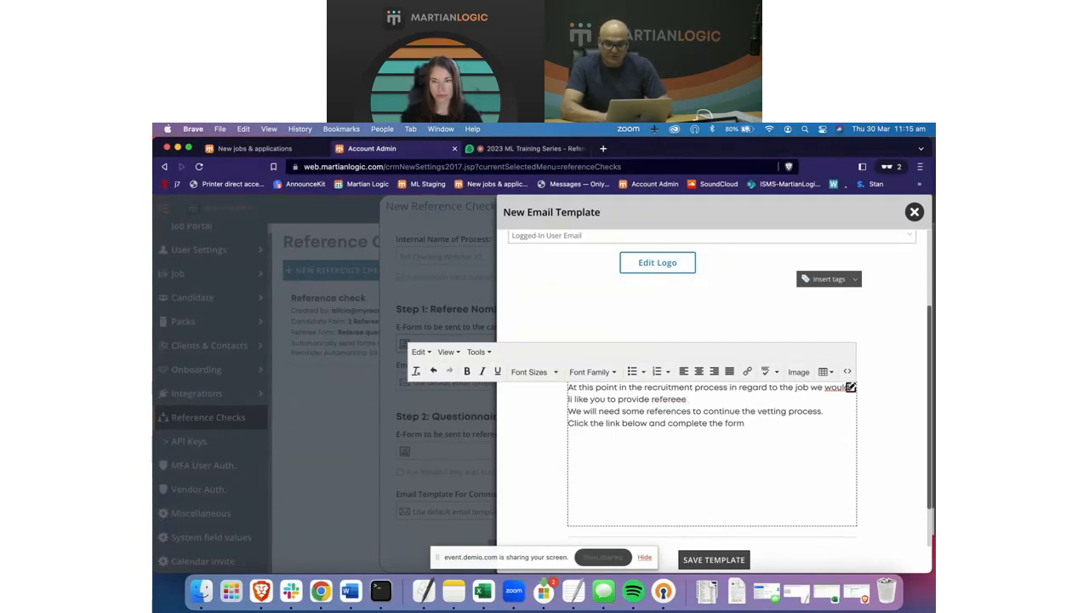
pyautogui.write('s .')
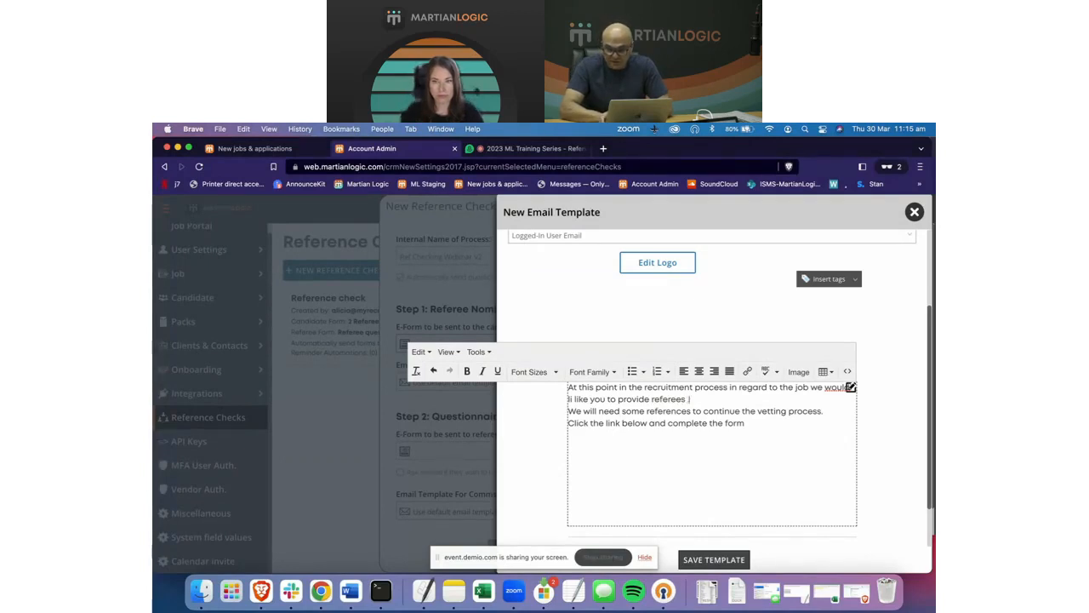
pyautogui.write('...')
pyautogui.press('Return')
pyautogui.click(619, 329)
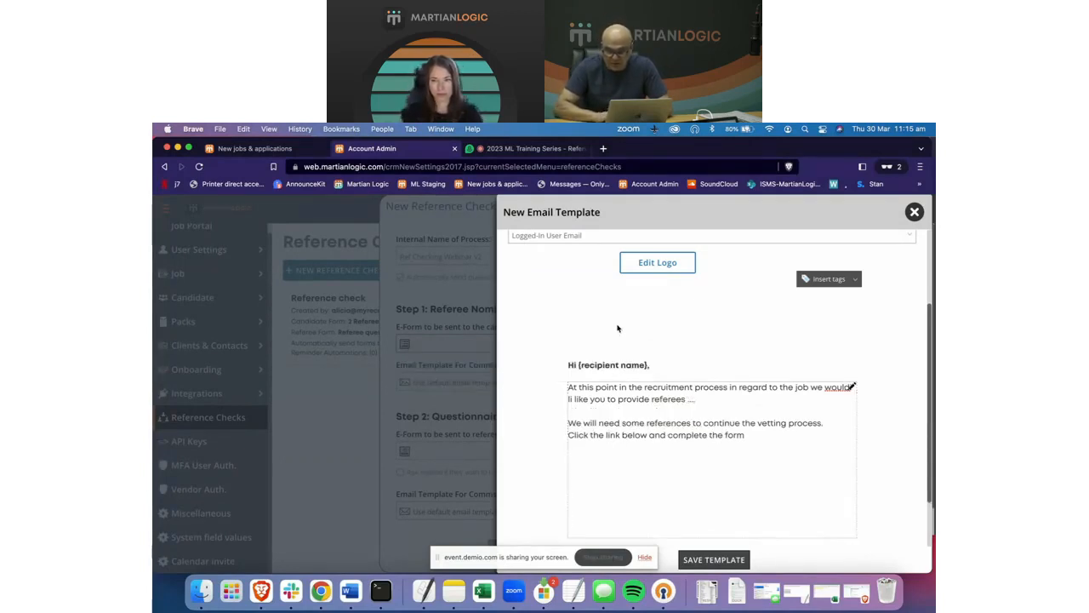
# Replace "we would" with "would" after "in regard to the job" in the email body
pyautogui.scroll(-2, 618, 329)
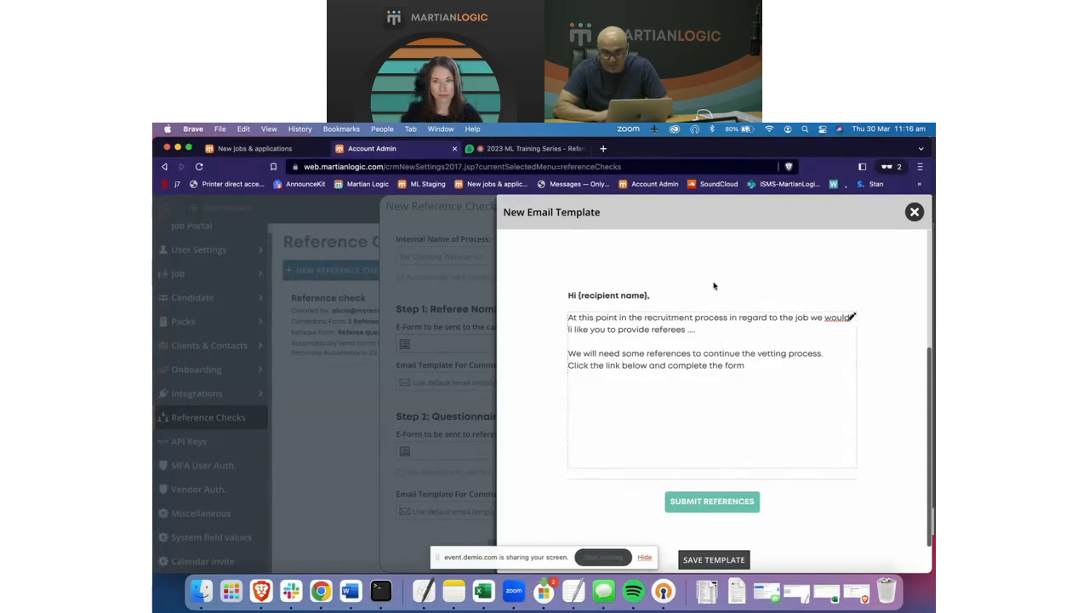
pyautogui.doubleClick(838, 317)
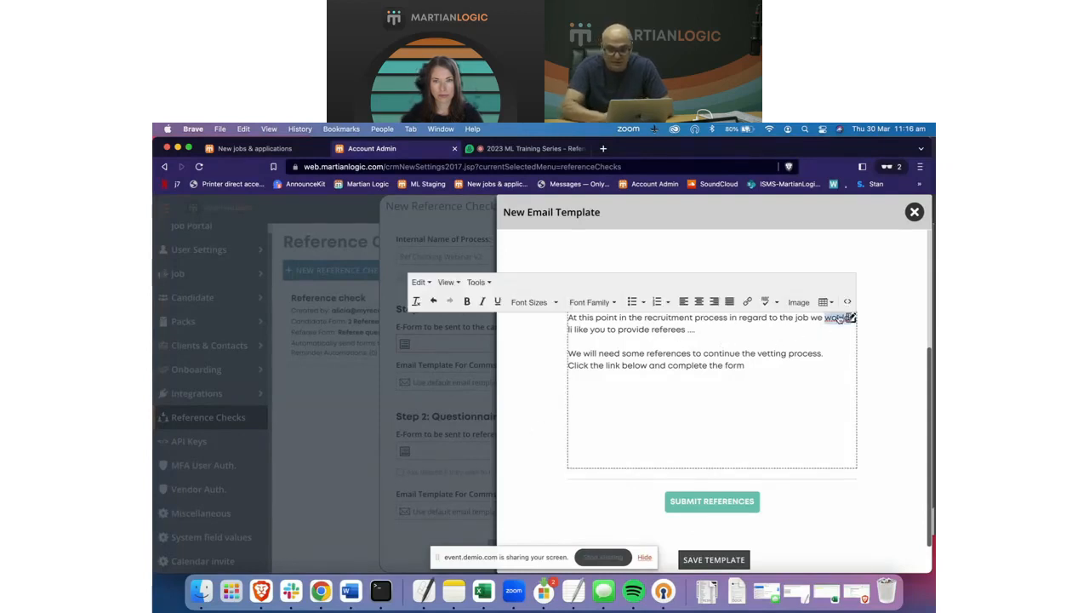
pyautogui.press('BackSpace')
pyautogui.write('wou')
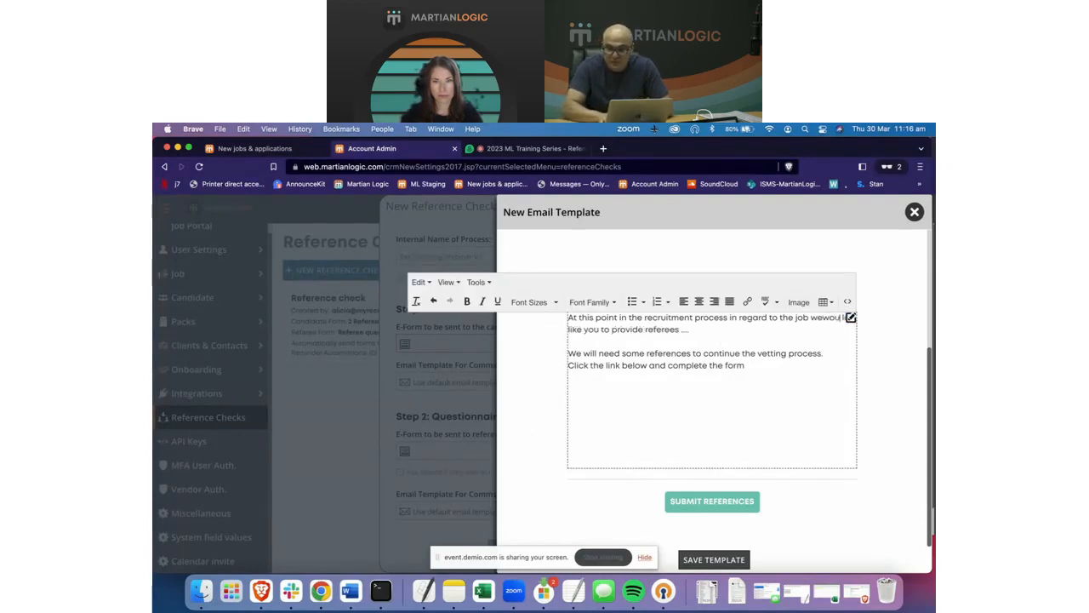
pyautogui.press('BackSpace')
pyautogui.press('BackSpace')
pyautogui.press('BackSpace')
pyautogui.press('BackSpace')
pyautogui.press('BackSpace')
pyautogui.write('wo')
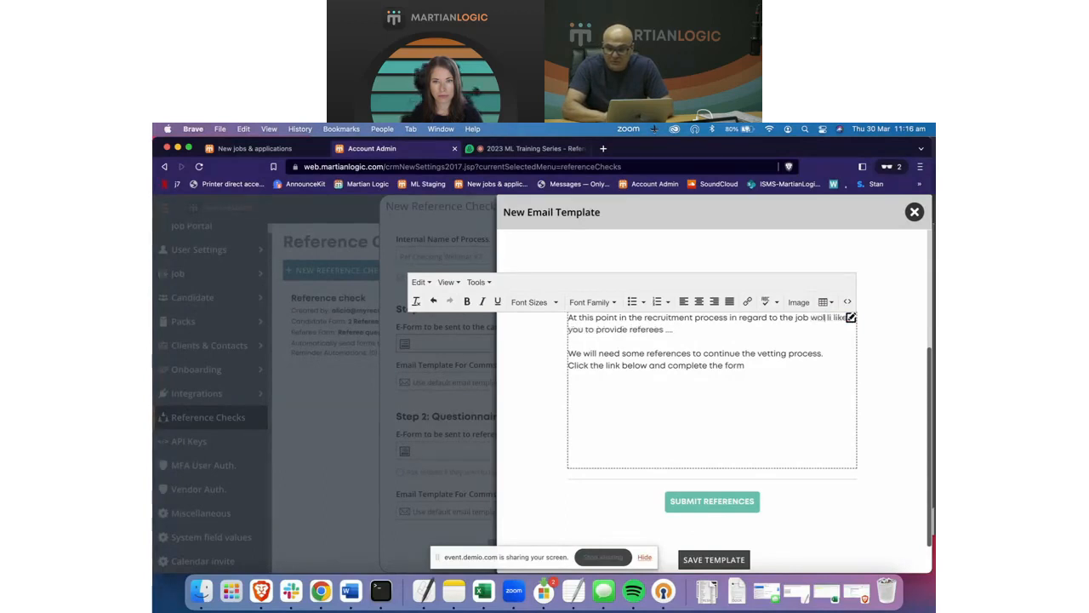
pyautogui.write('uld')
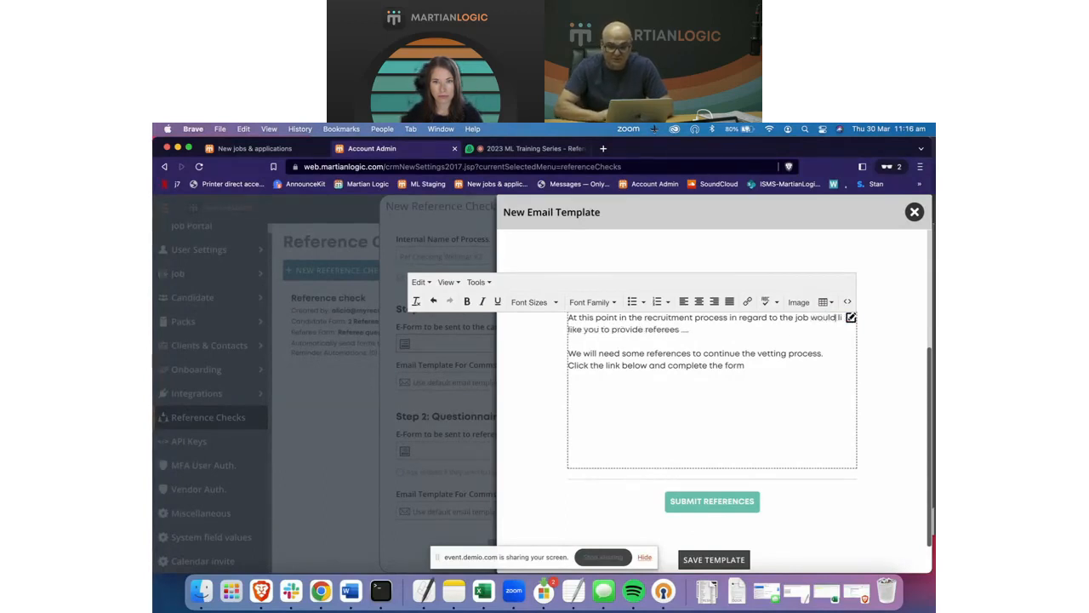
# Leave the email body text and save the new email template
pyautogui.moveTo(762, 369); pyautogui.dragTo(570, 356)
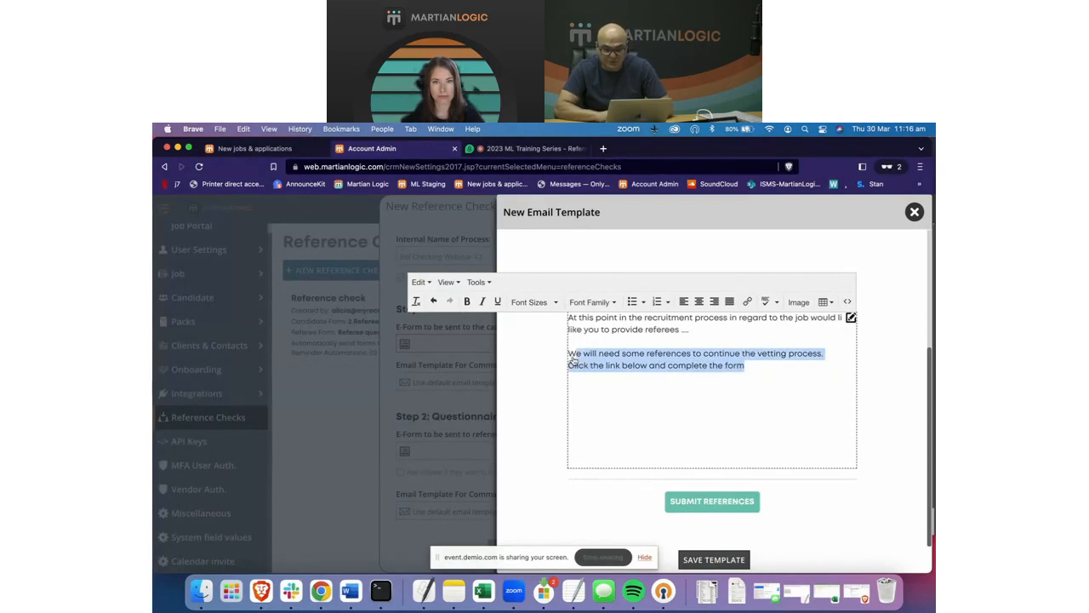
pyautogui.click(639, 379)
pyautogui.click(535, 396)
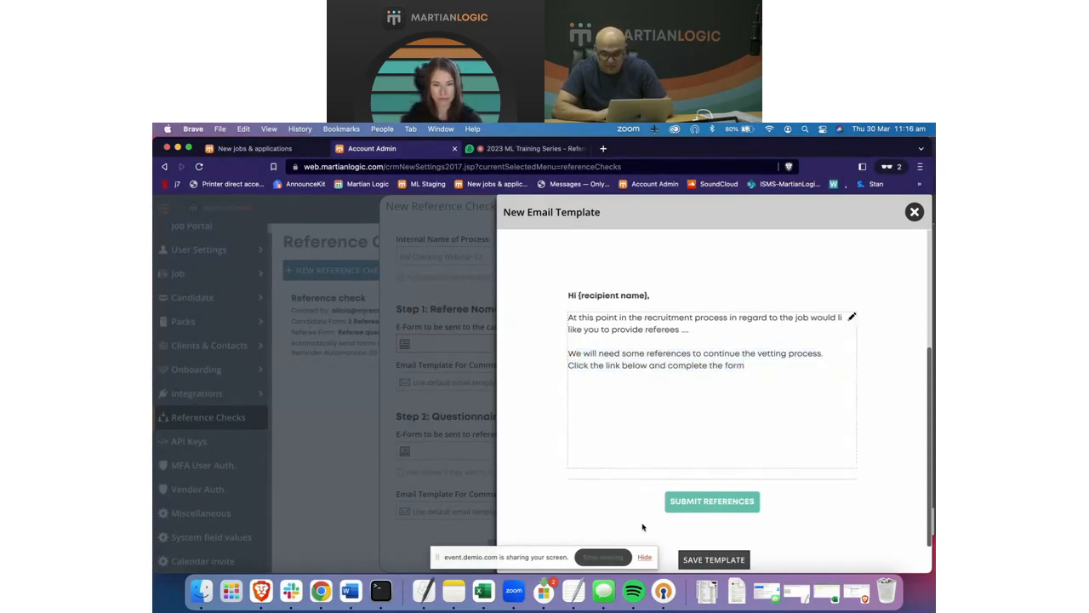
pyautogui.click(713, 559)
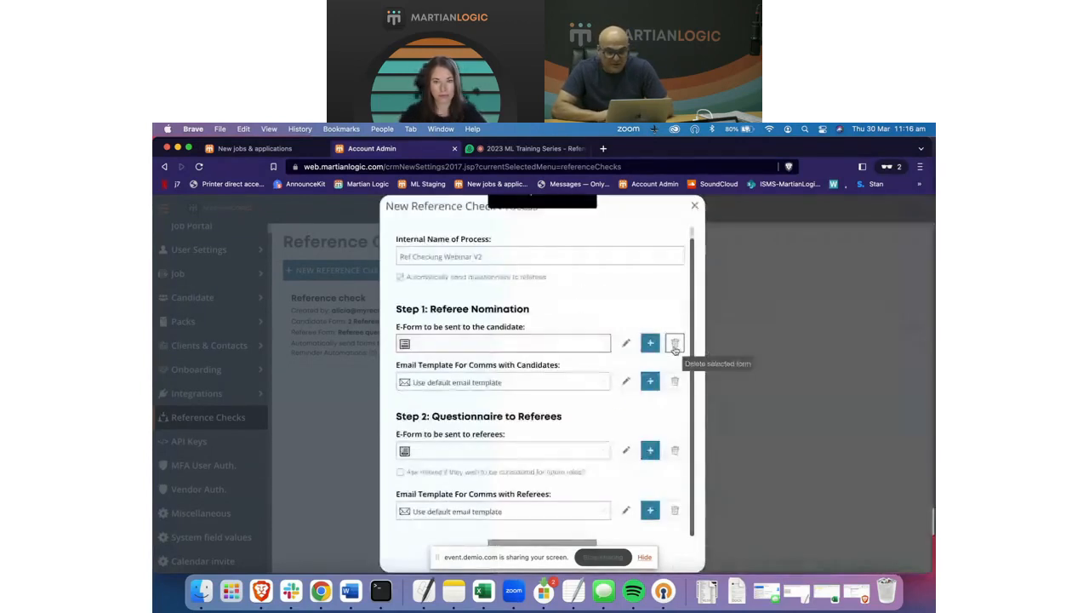
# Choose "Ref check candidate" as the email template for comms with candidates
pyautogui.click(603, 385)
pyautogui.click(474, 403)
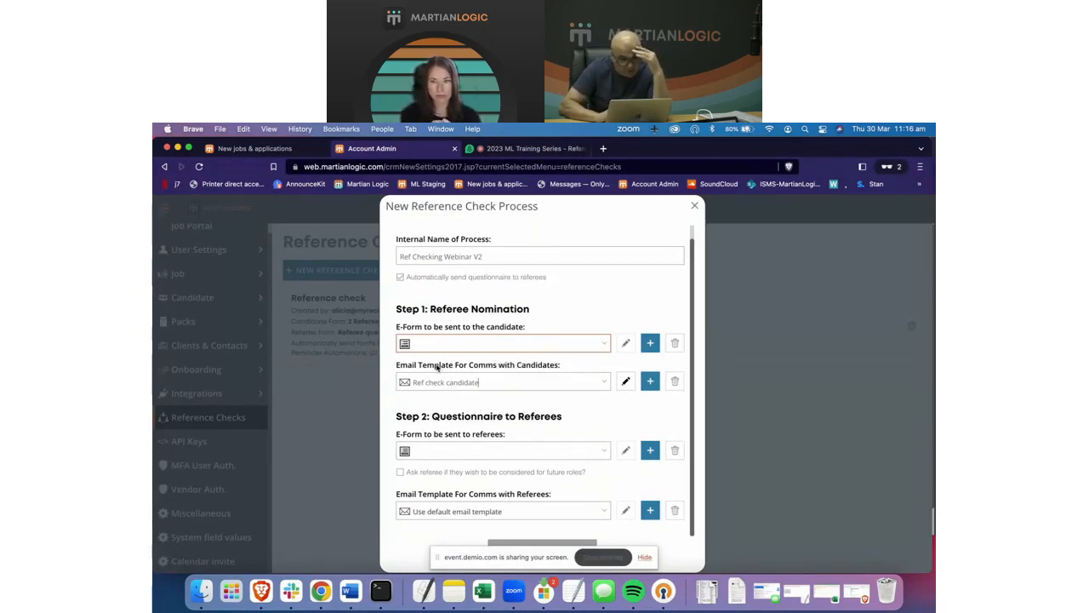
pyautogui.click(501, 363)
pyautogui.click(484, 360)
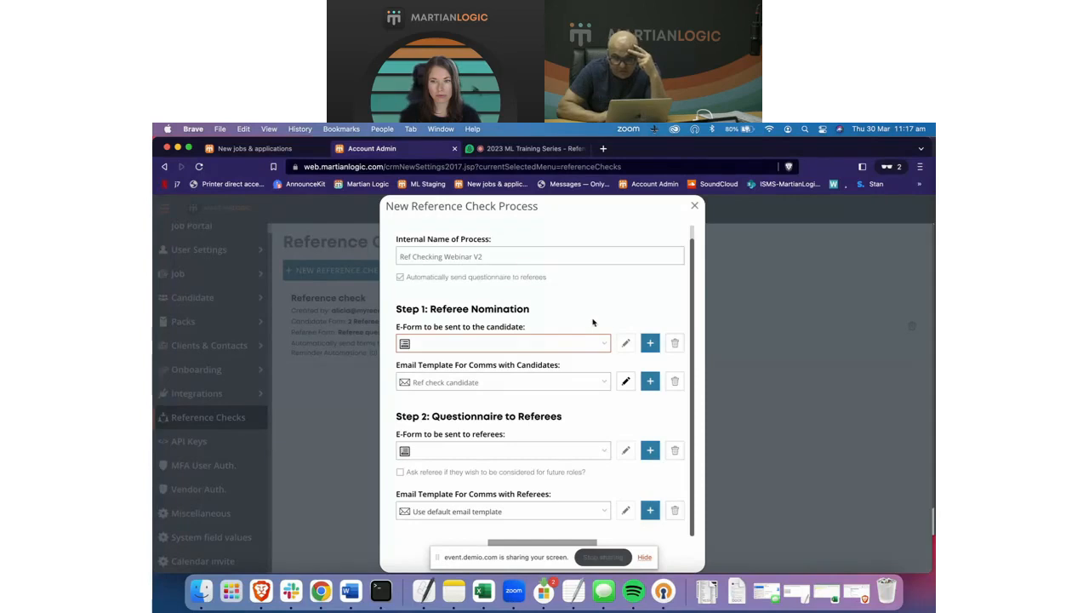
# Create a new candidate e-form for the referee nomination step, named "Referee collection form"
pyautogui.click(650, 342)
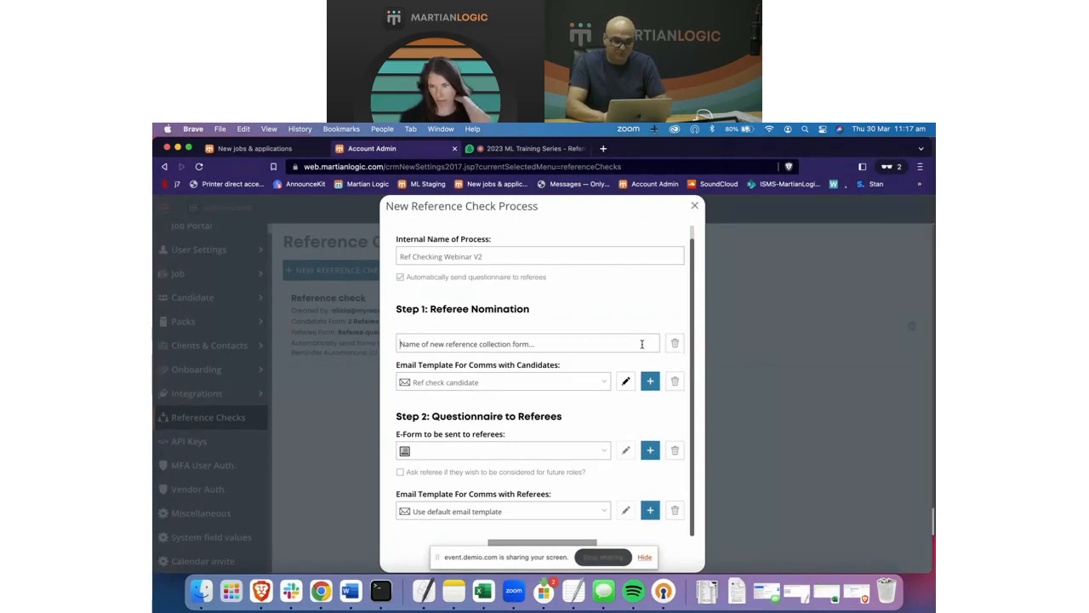
pyautogui.write('Refer')
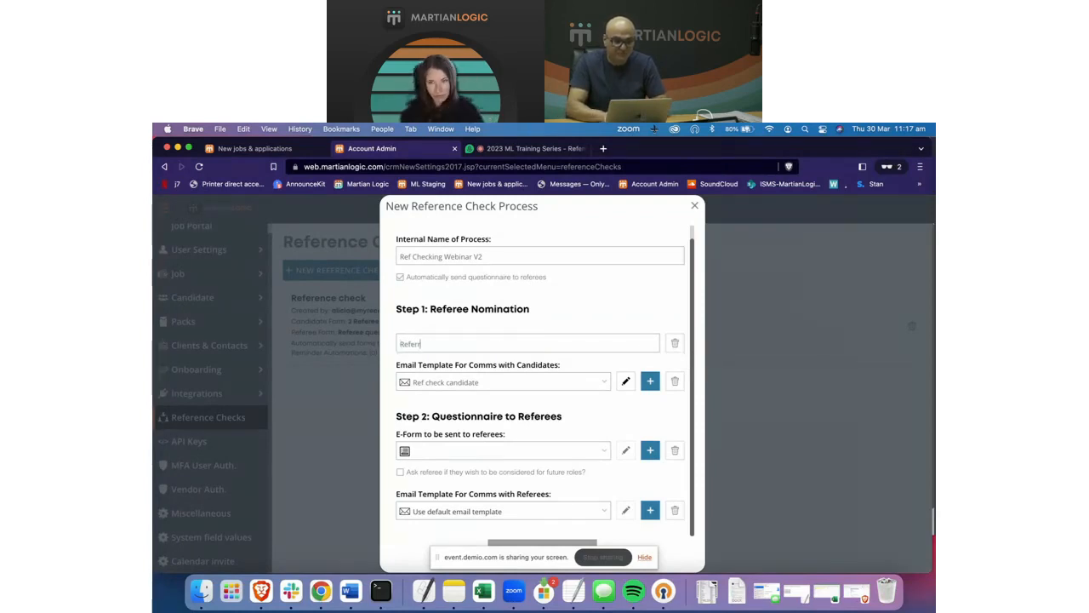
pyautogui.write('e')
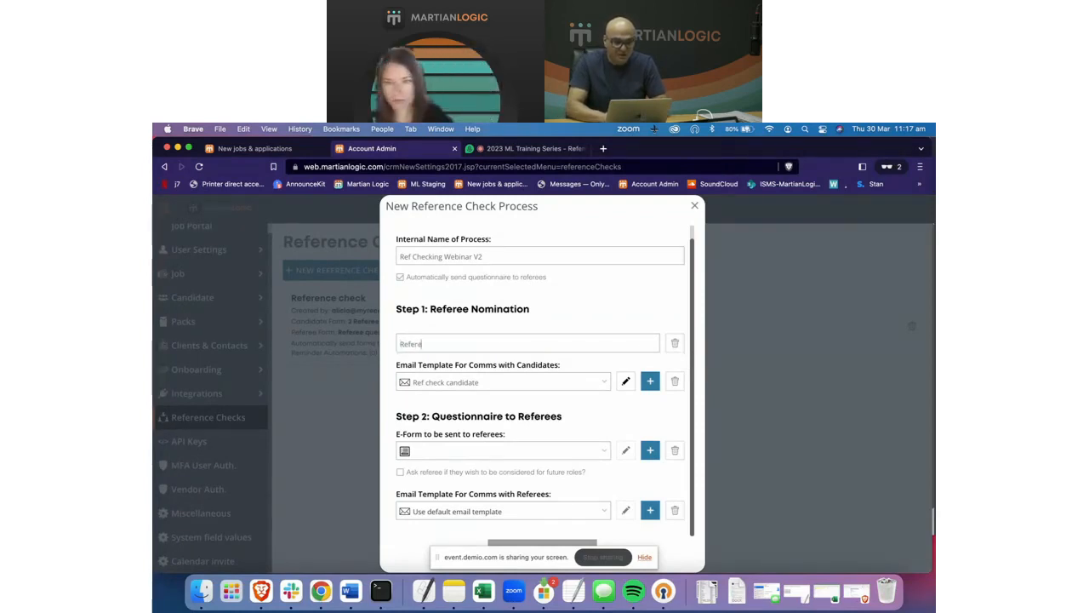
pyautogui.write('e collection f')
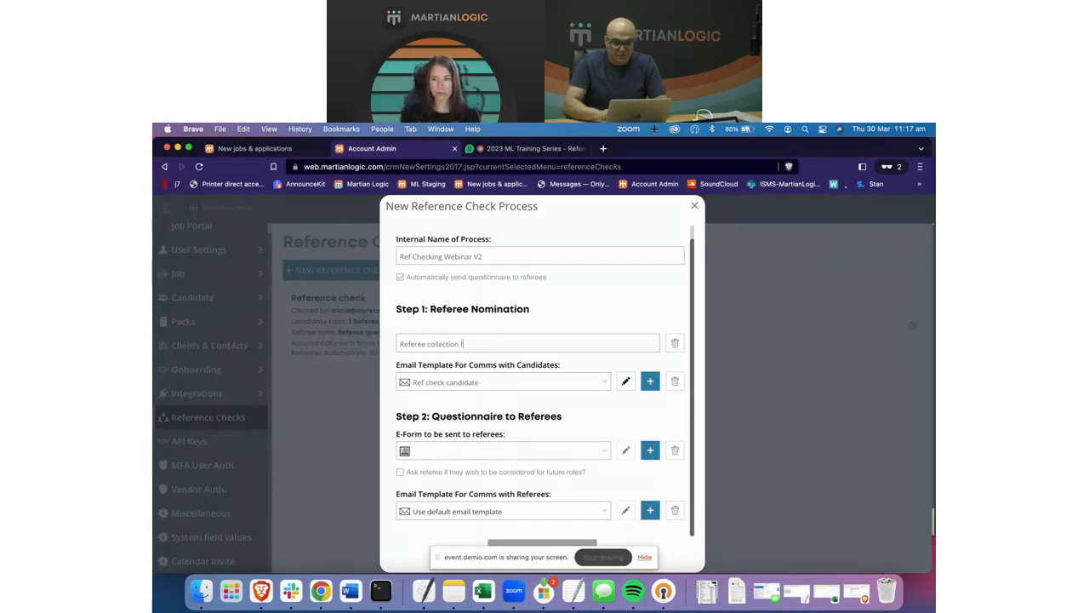
pyautogui.write('orm')
pyautogui.press('Return')
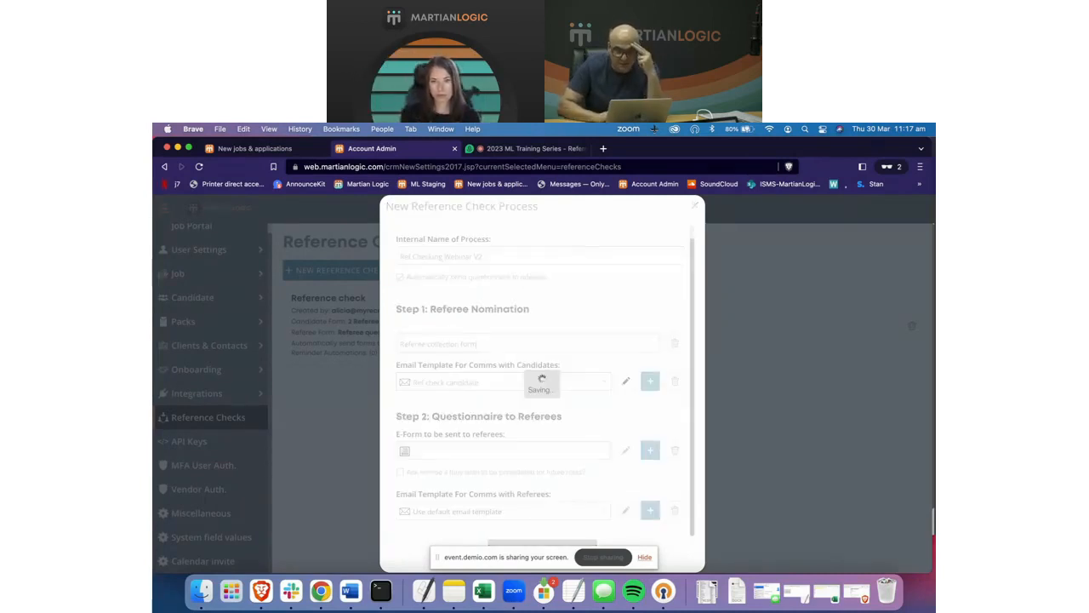
# Examine the Referee 1 question and its contact fields in the new form, along with the page controls below
pyautogui.scroll(-1, 235, 422)
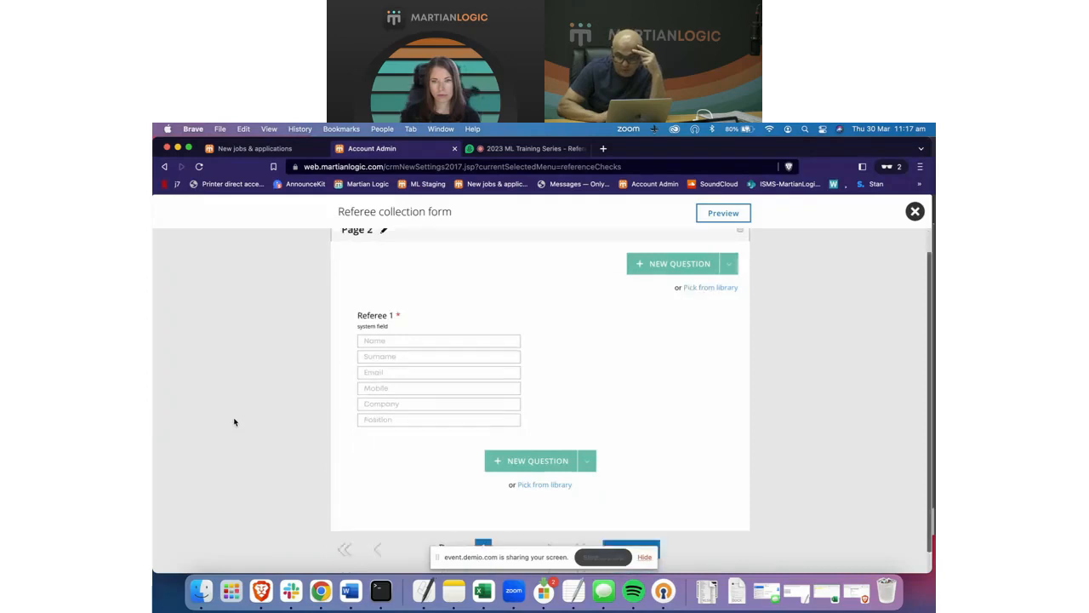
pyautogui.scroll(1, 235, 422)
pyautogui.scroll(-1, 235, 422)
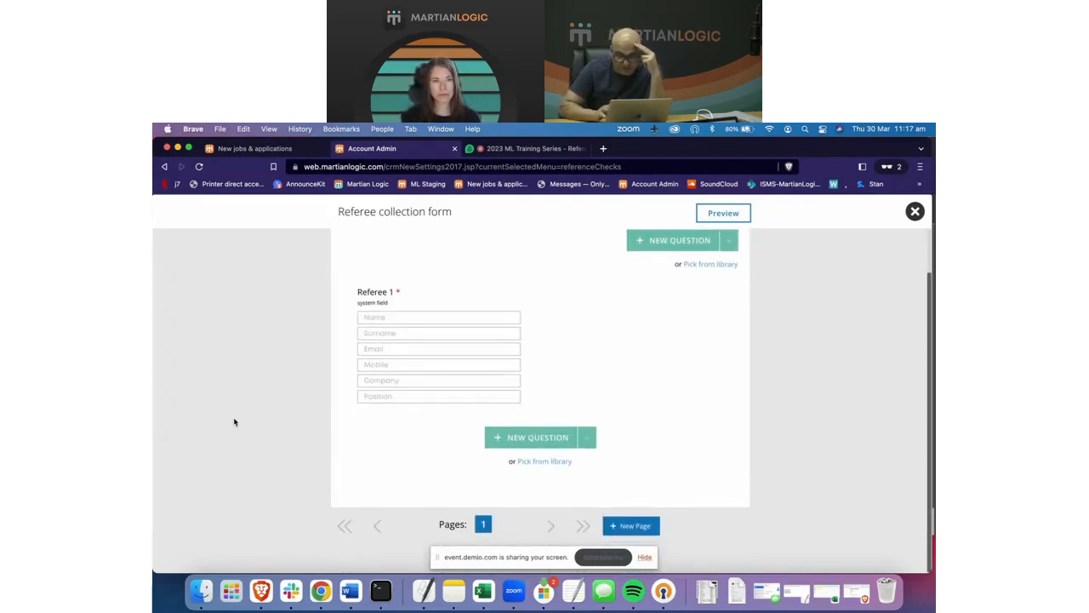
pyautogui.scroll(1, 235, 422)
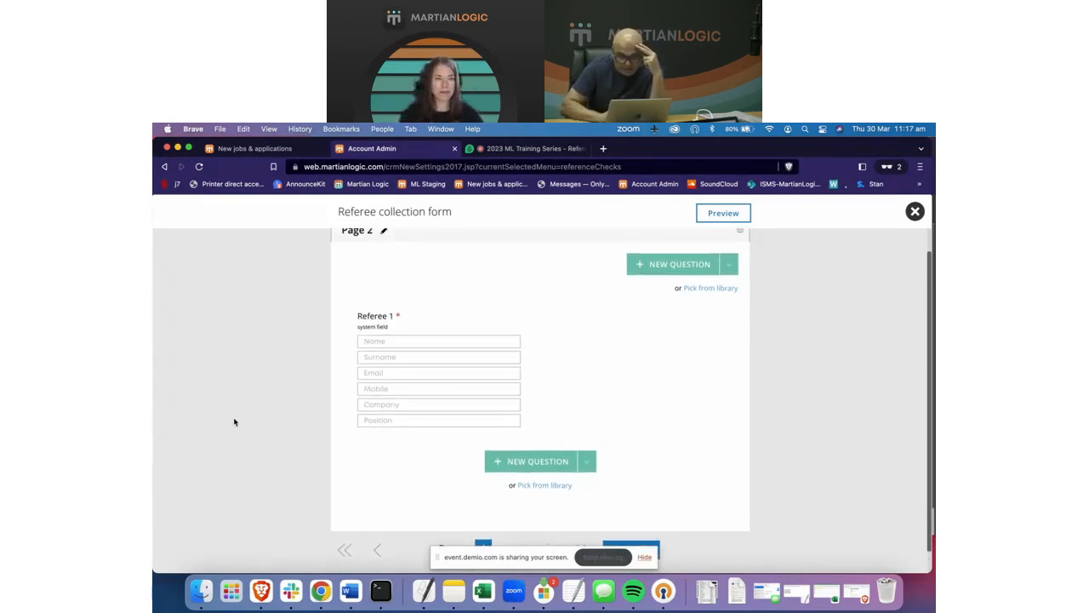
pyautogui.scroll(-1, 246, 482)
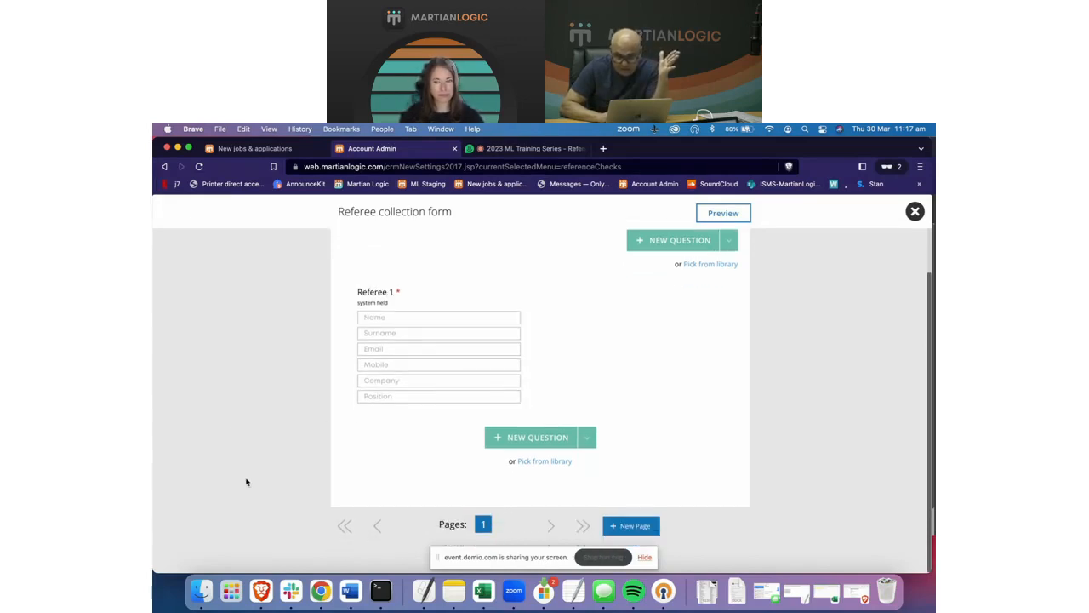
pyautogui.scroll(1, 247, 482)
pyautogui.moveTo(428, 420)
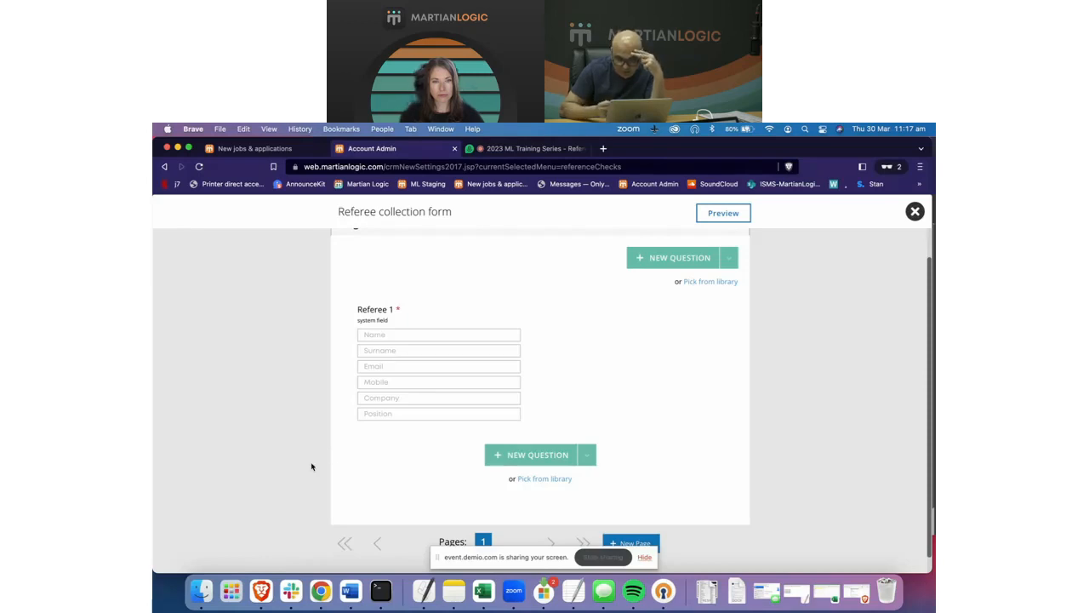
pyautogui.moveTo(391, 392)
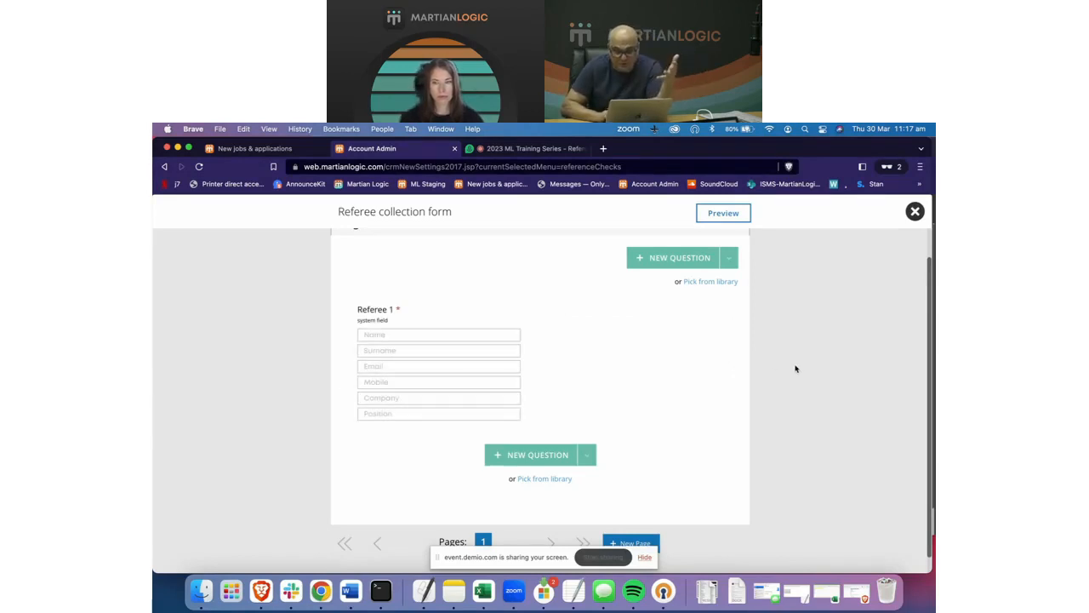
# Add a non-mandatory Candidate References question named "Second referee" below Referee 1 and save it
pyautogui.scroll(-1, 445, 425)
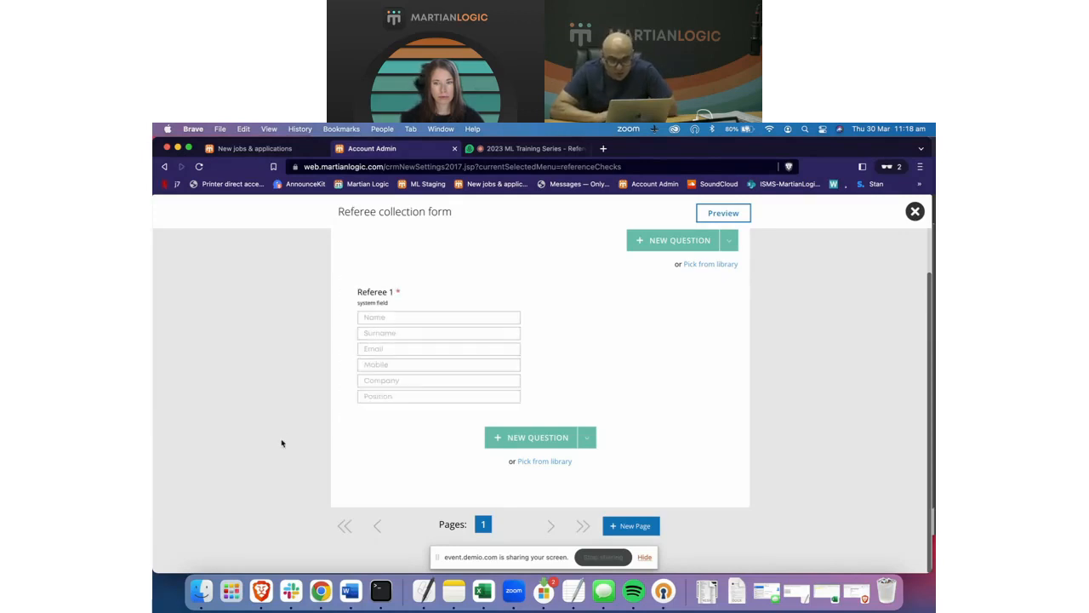
pyautogui.click(589, 439)
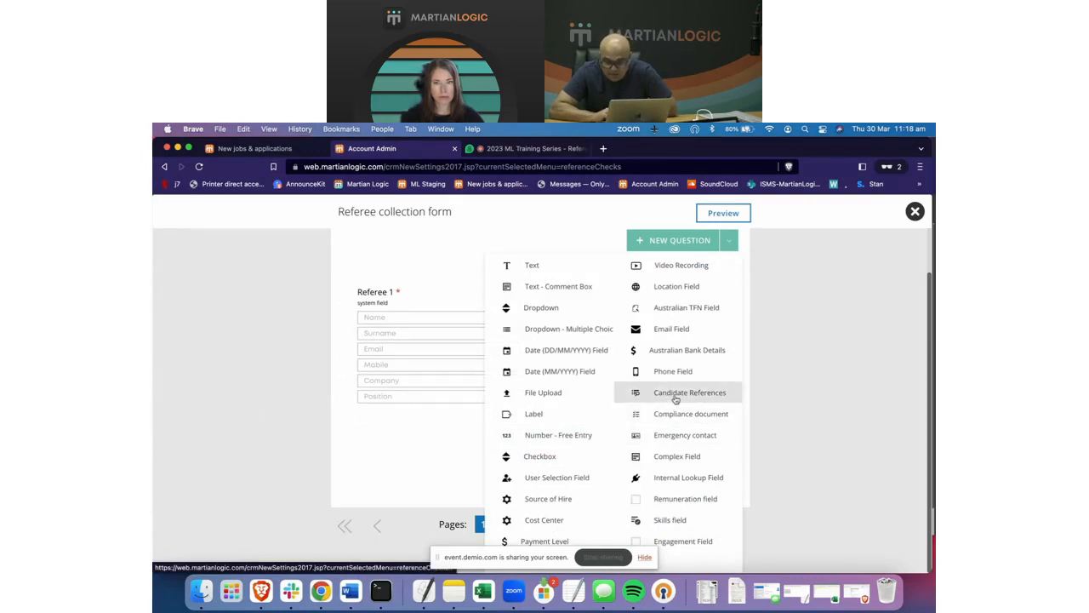
pyautogui.click(676, 396)
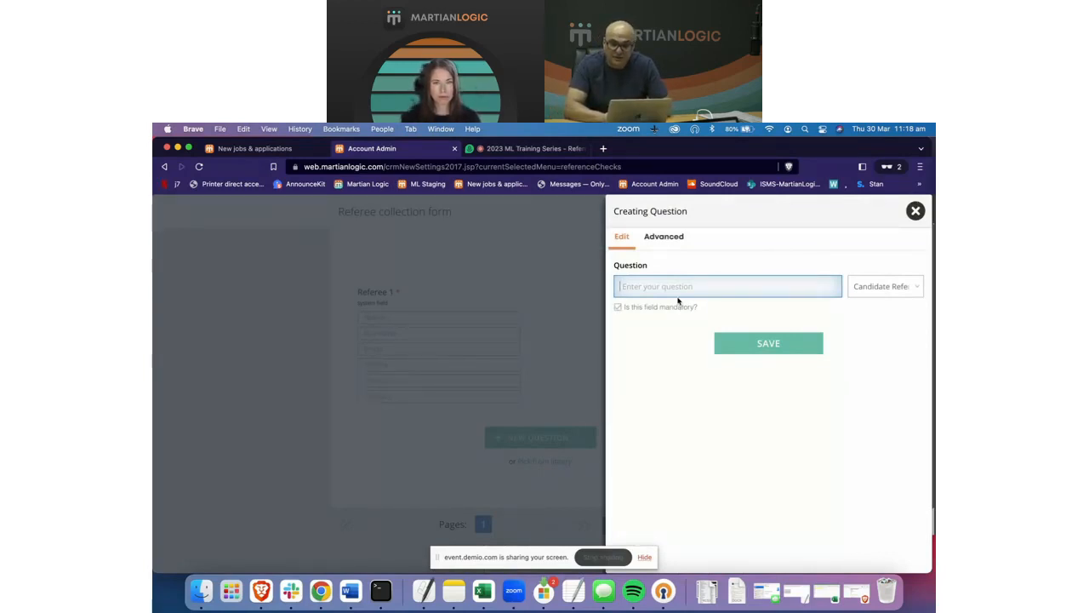
pyautogui.write('Sedcond')
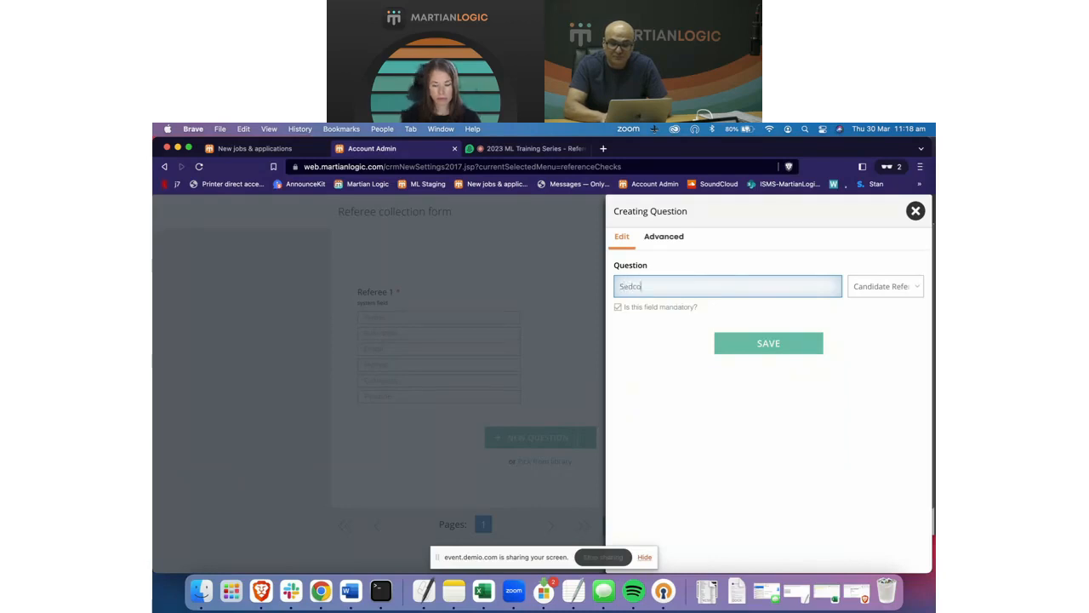
pyautogui.press('BackSpace')
pyautogui.press('BackSpace')
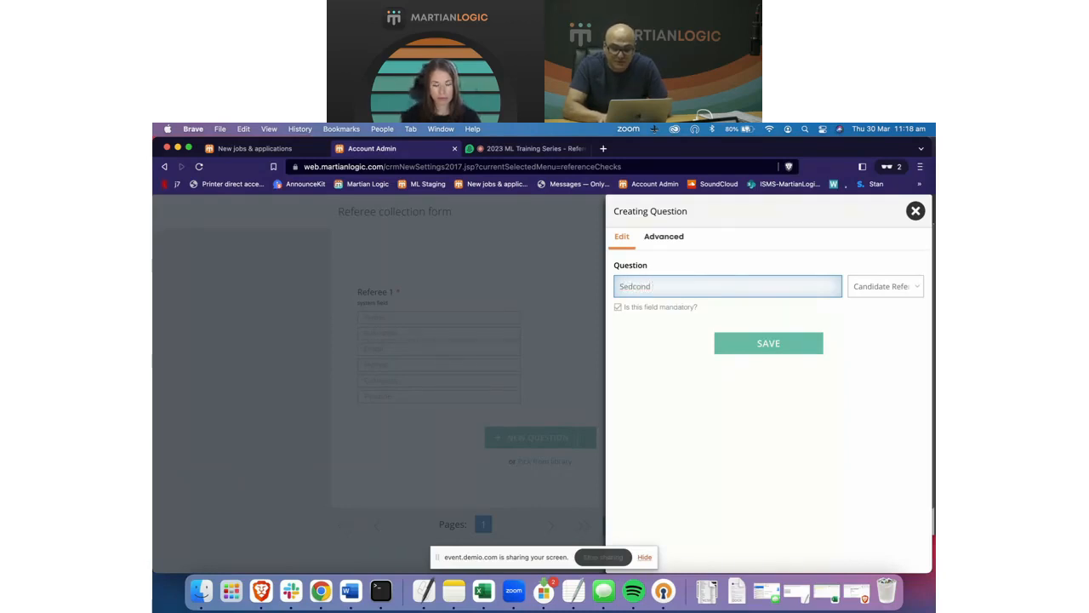
pyautogui.press('BackSpace')
pyautogui.write('cond ')
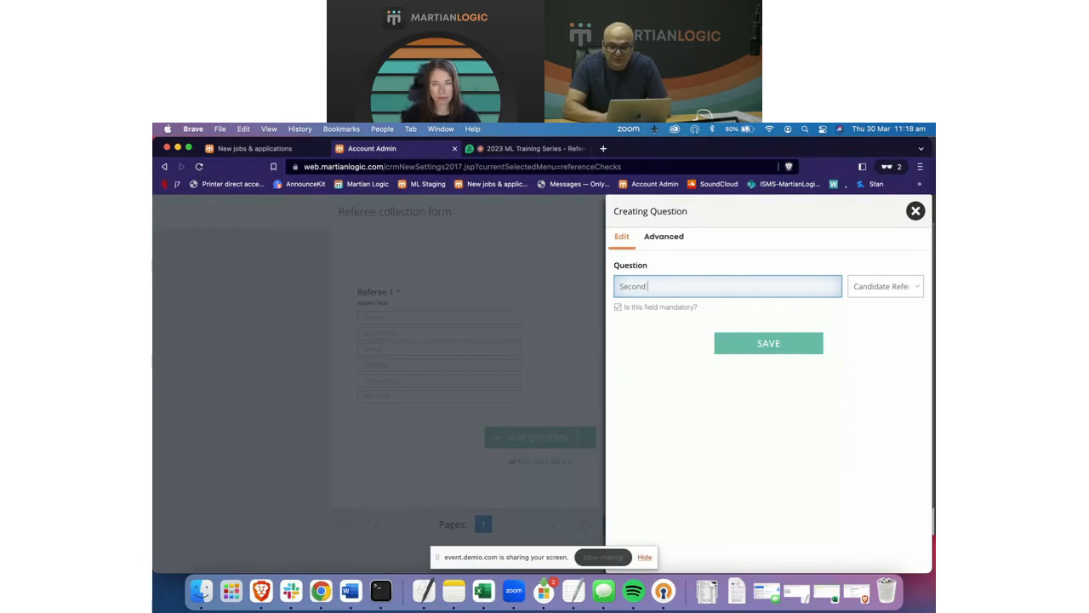
pyautogui.write('referee')
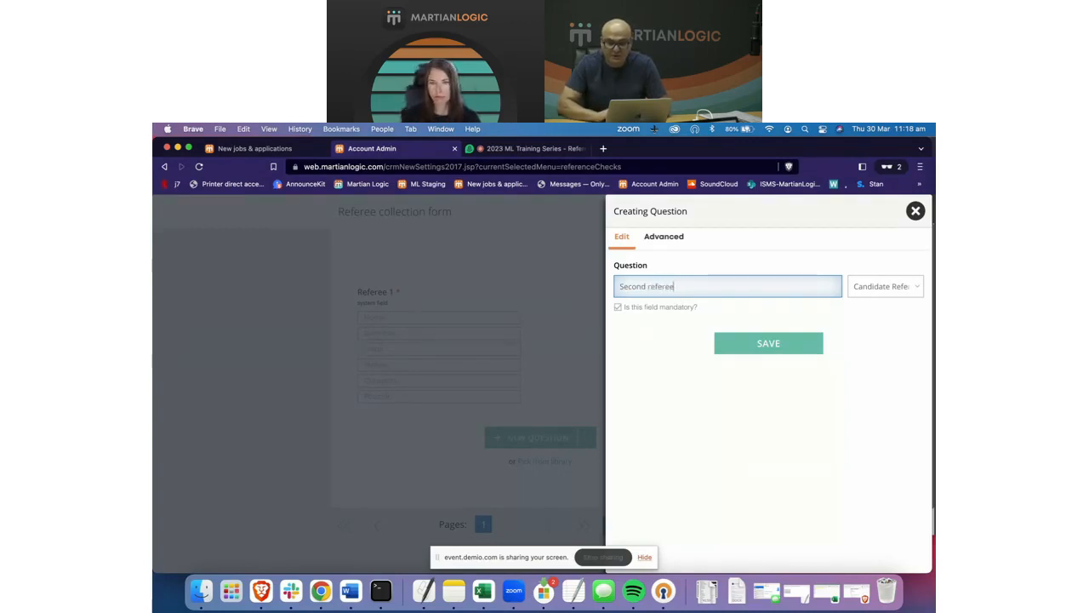
pyautogui.click(675, 417)
pyautogui.click(618, 308)
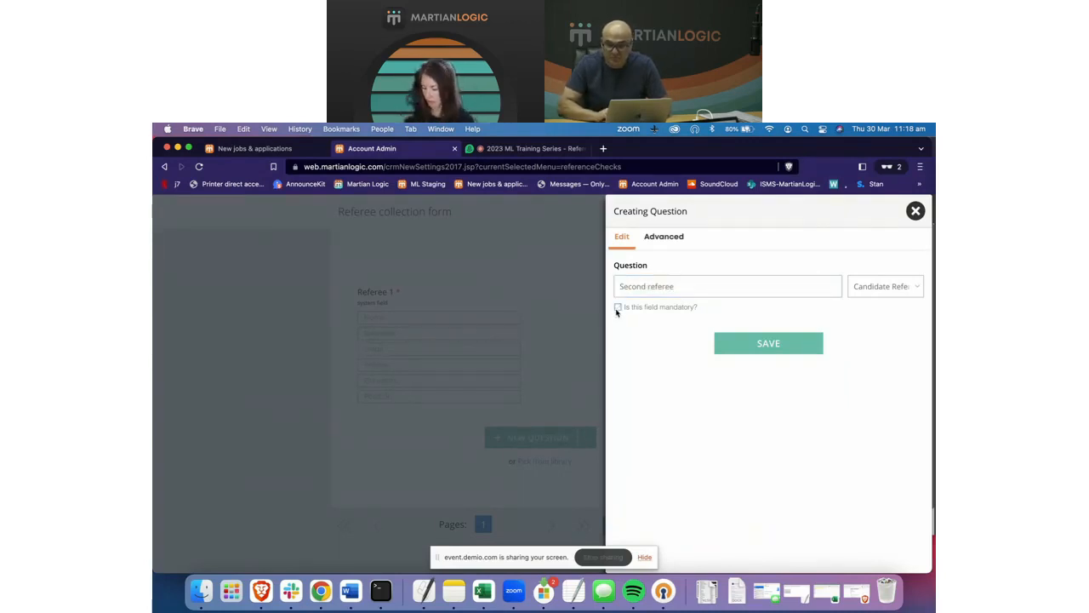
pyautogui.click(741, 347)
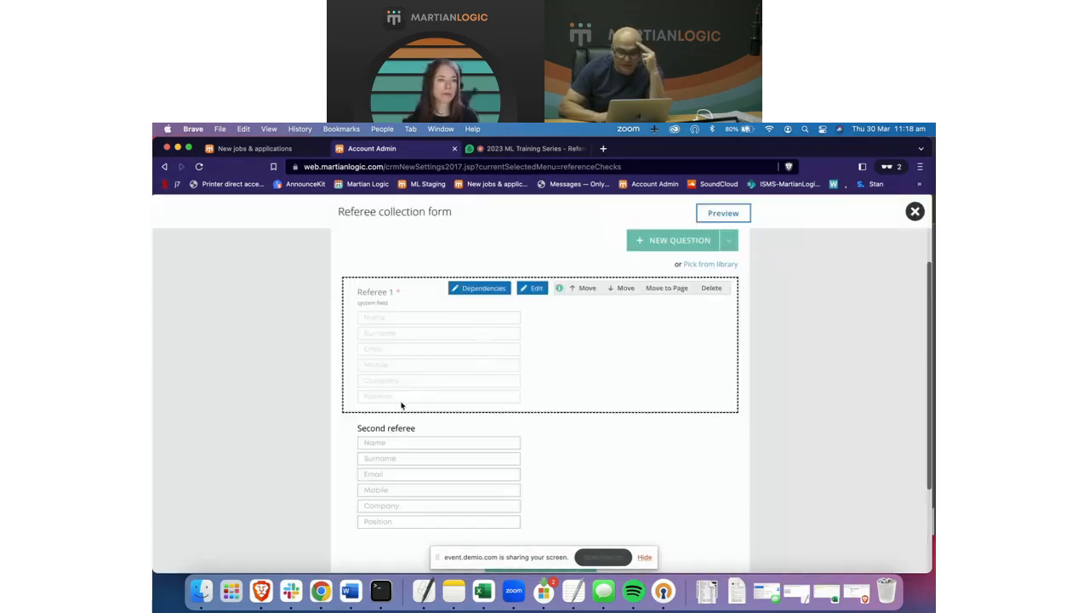
# Rename the Referee 1 question as "First referee" and save it
pyautogui.click(526, 293)
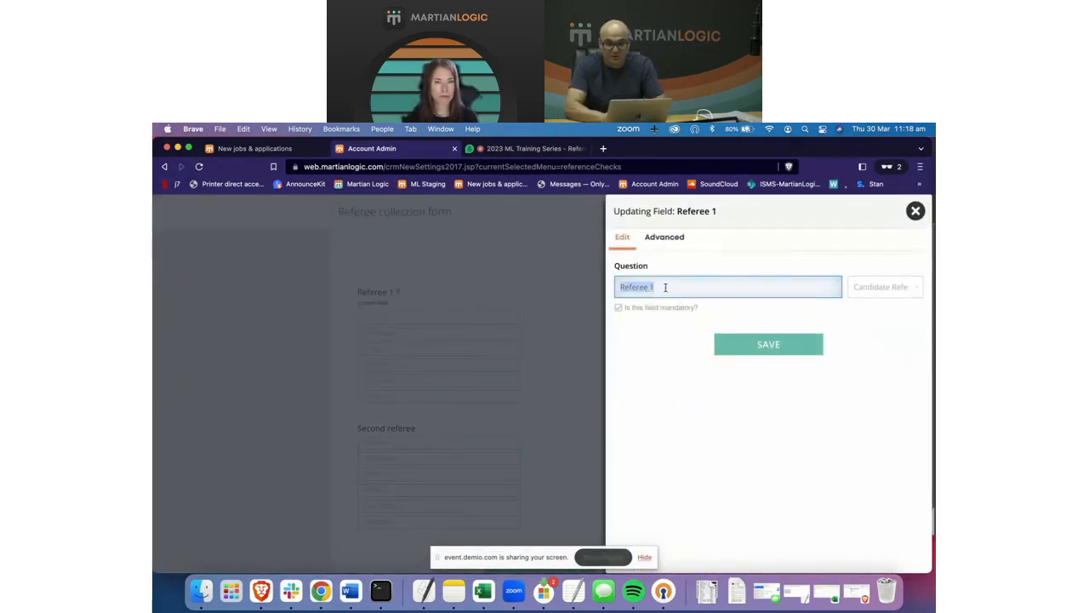
pyautogui.write('Firs')
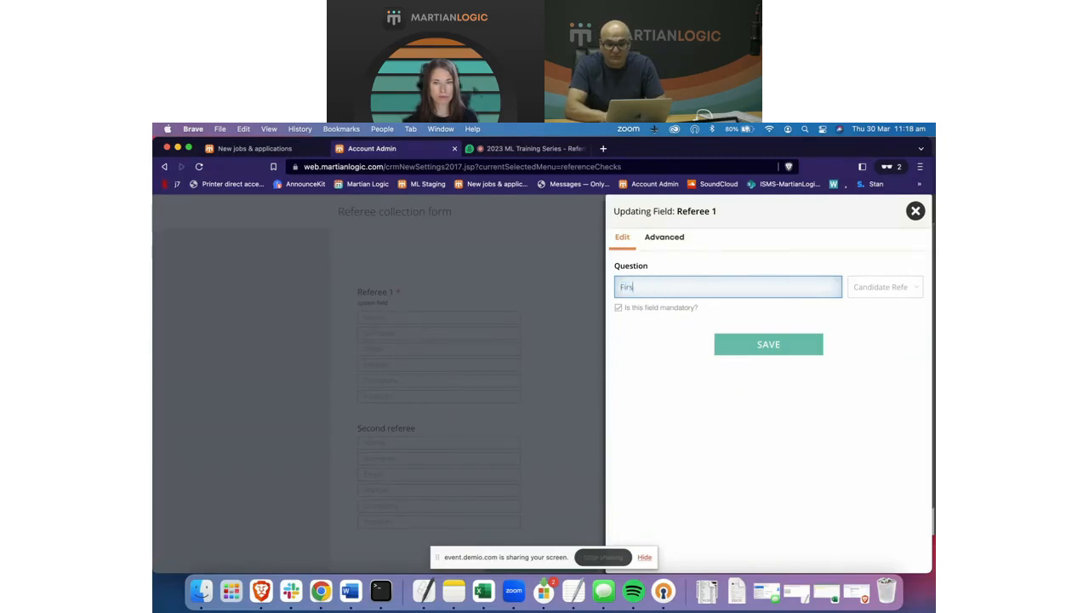
pyautogui.write('t ref')
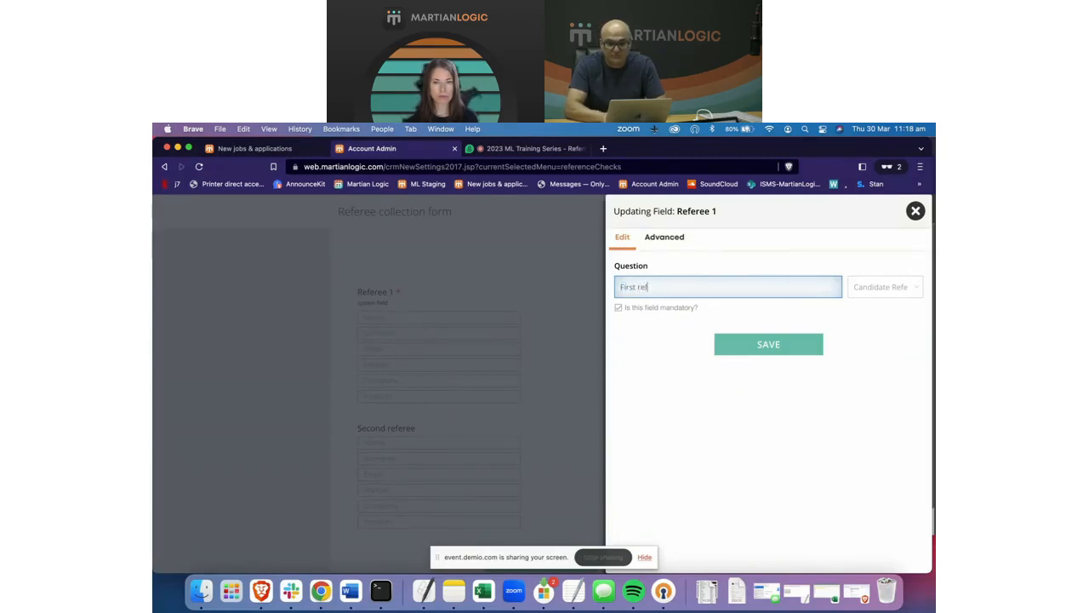
pyautogui.write('eeree')
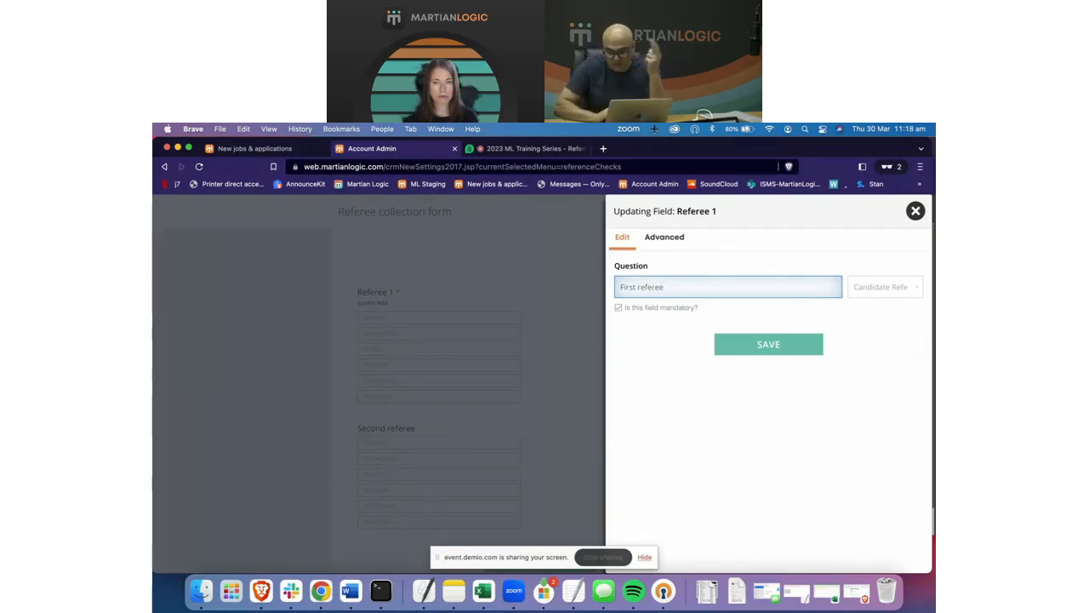
pyautogui.click(671, 440)
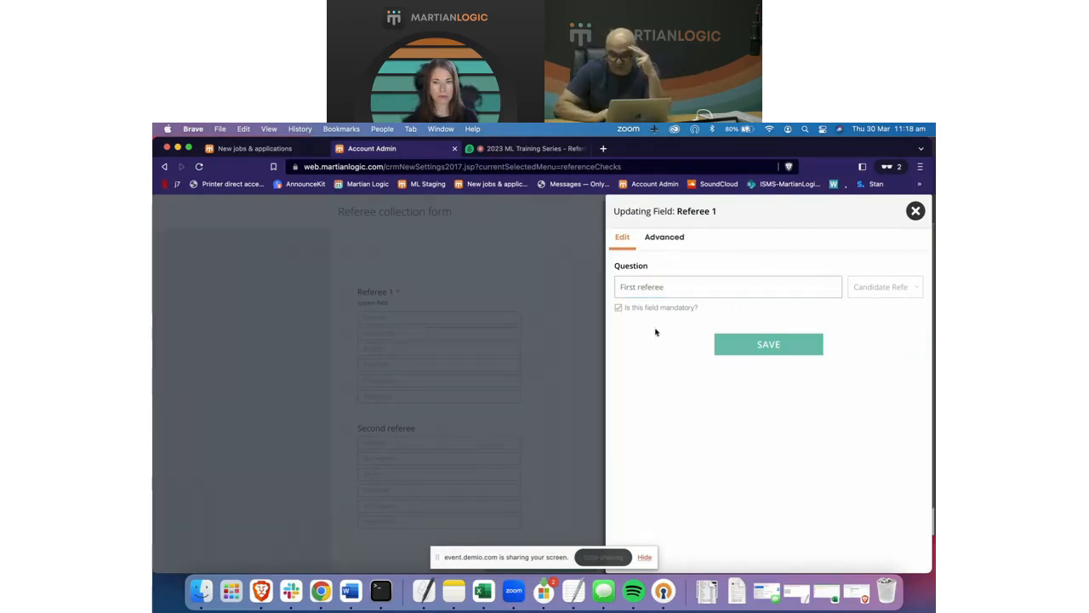
pyautogui.click(751, 345)
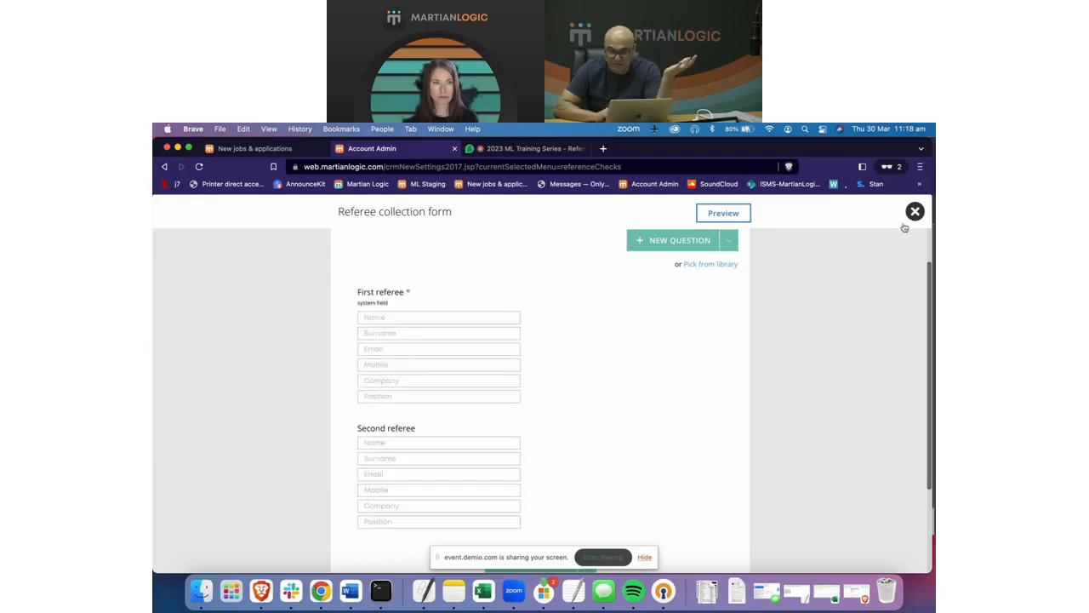
# Close the form editor and choose "Referee collection form" as the e-form sent to the candidate
pyautogui.scroll(-2, 818, 355)
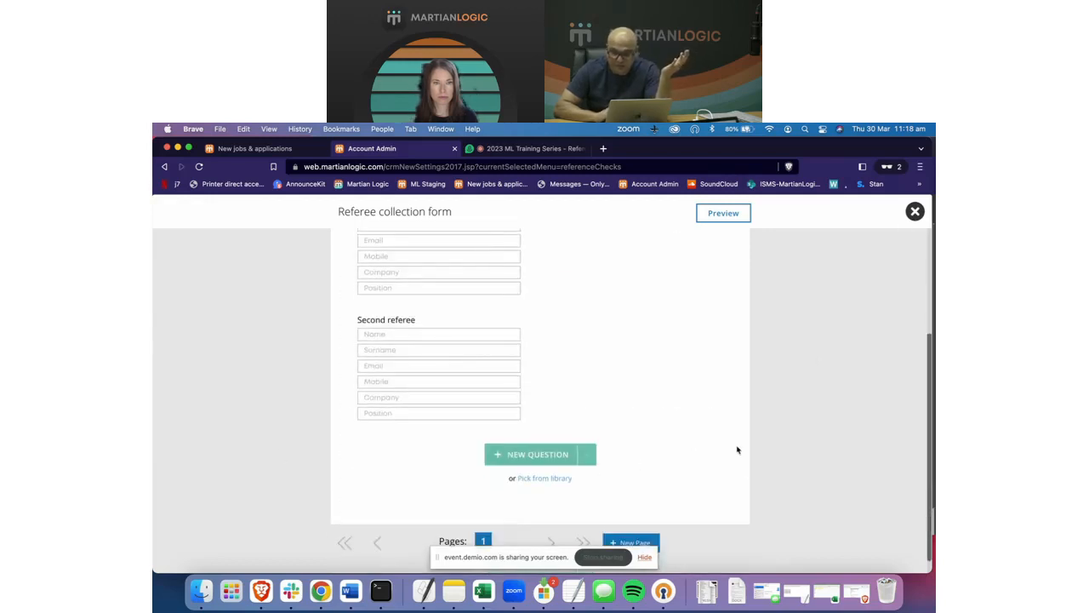
pyautogui.scroll(3, 846, 397)
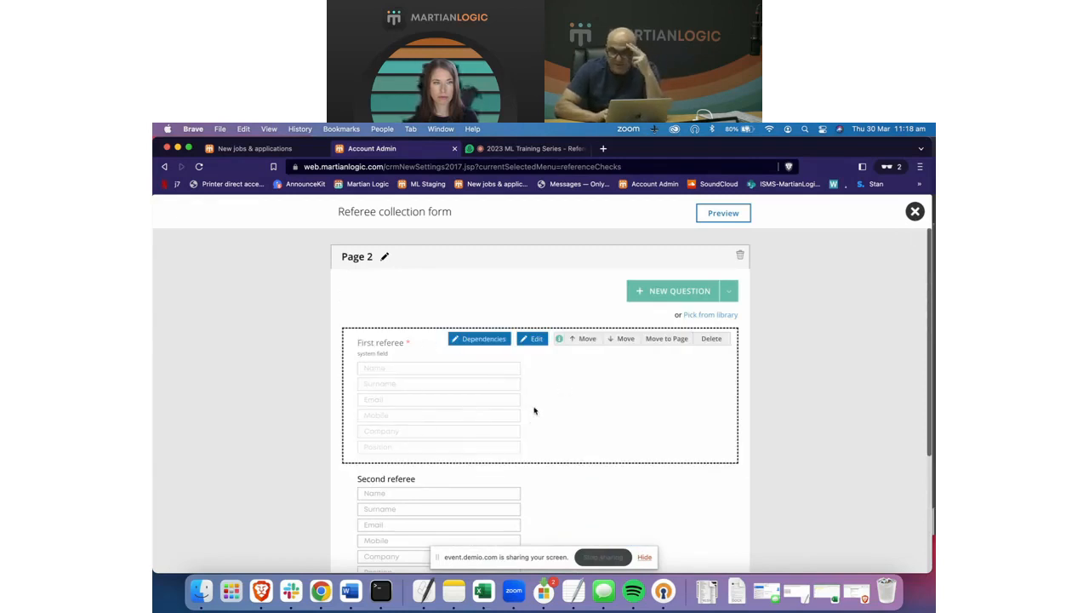
pyautogui.click(914, 213)
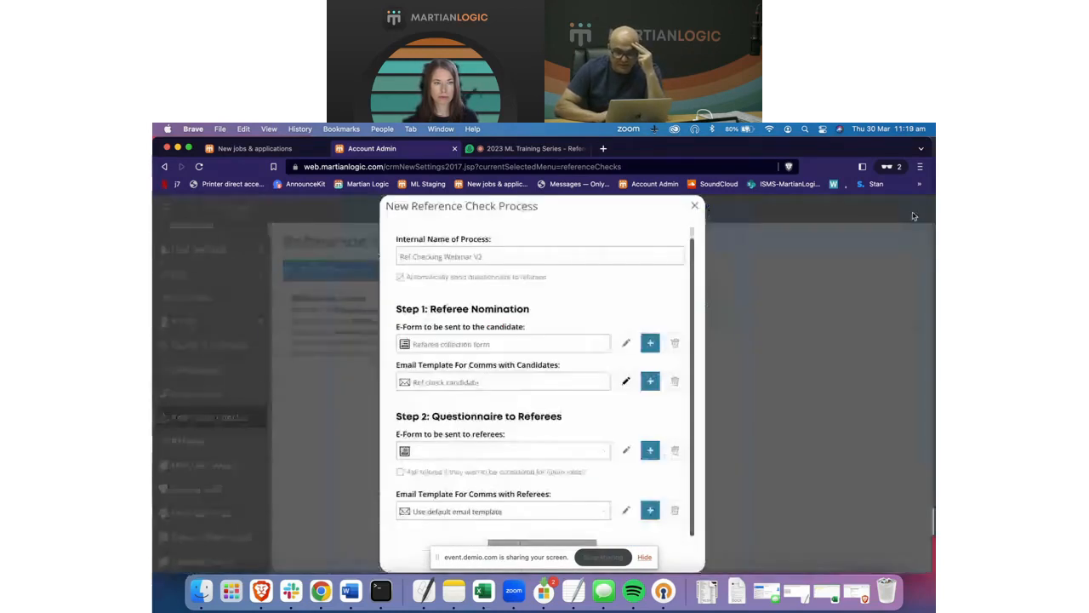
pyautogui.click(602, 344)
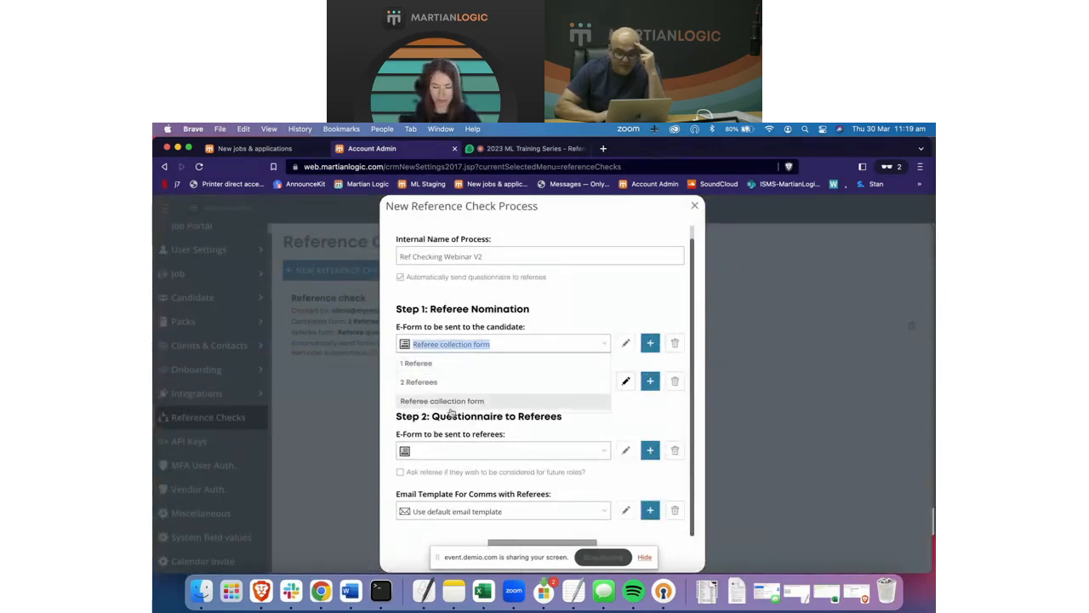
pyautogui.click(451, 401)
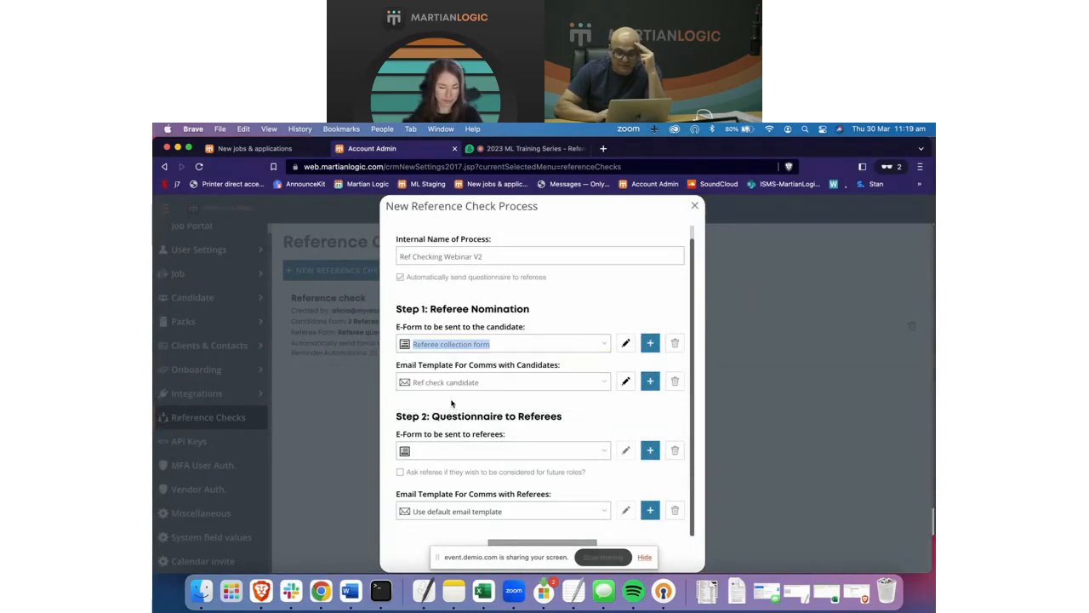
pyautogui.click(604, 349)
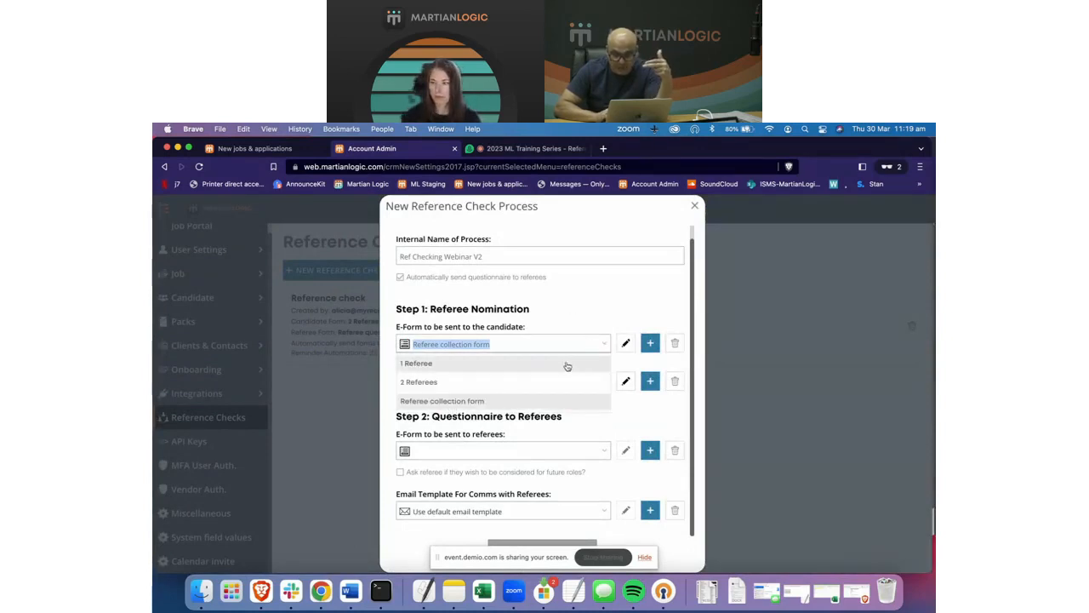
pyautogui.click(564, 308)
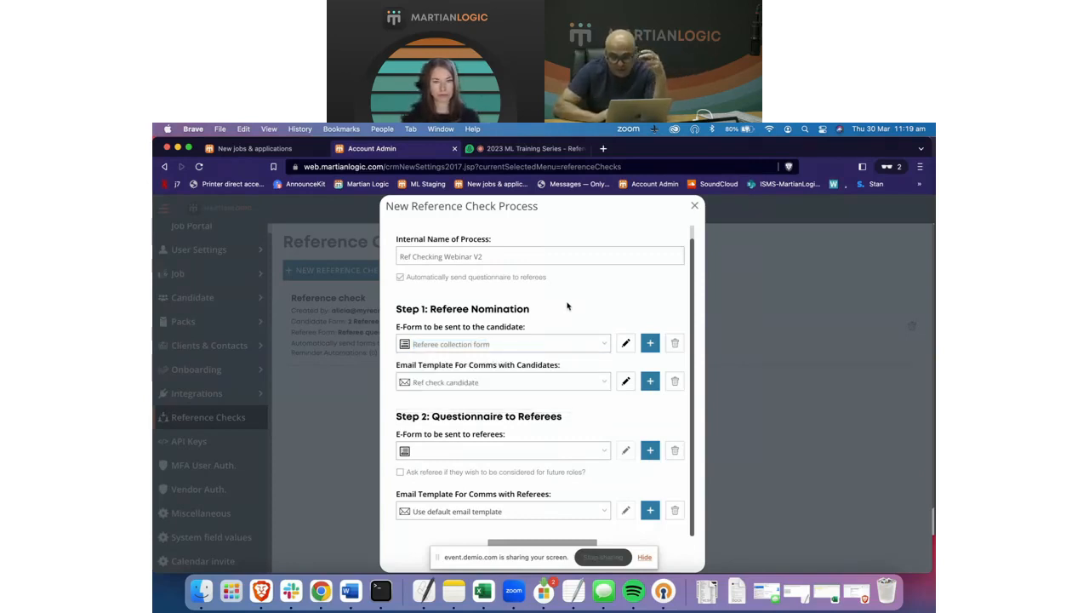
pyautogui.click(604, 345)
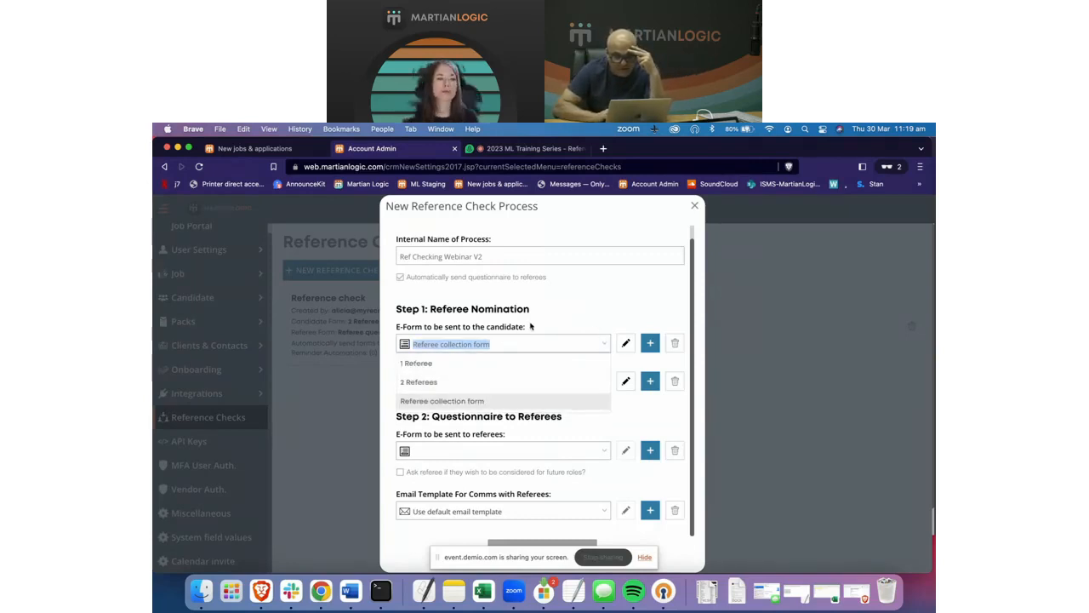
pyautogui.click(450, 405)
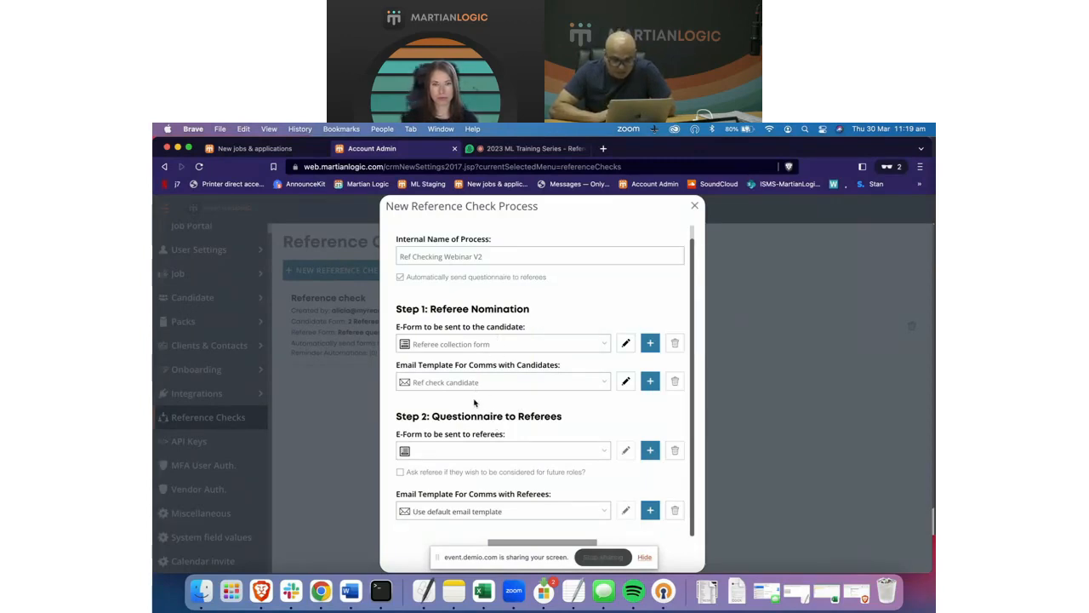
# Choose "Ref check referee" as the email template for comms with referees
pyautogui.scroll(1, 481, 384)
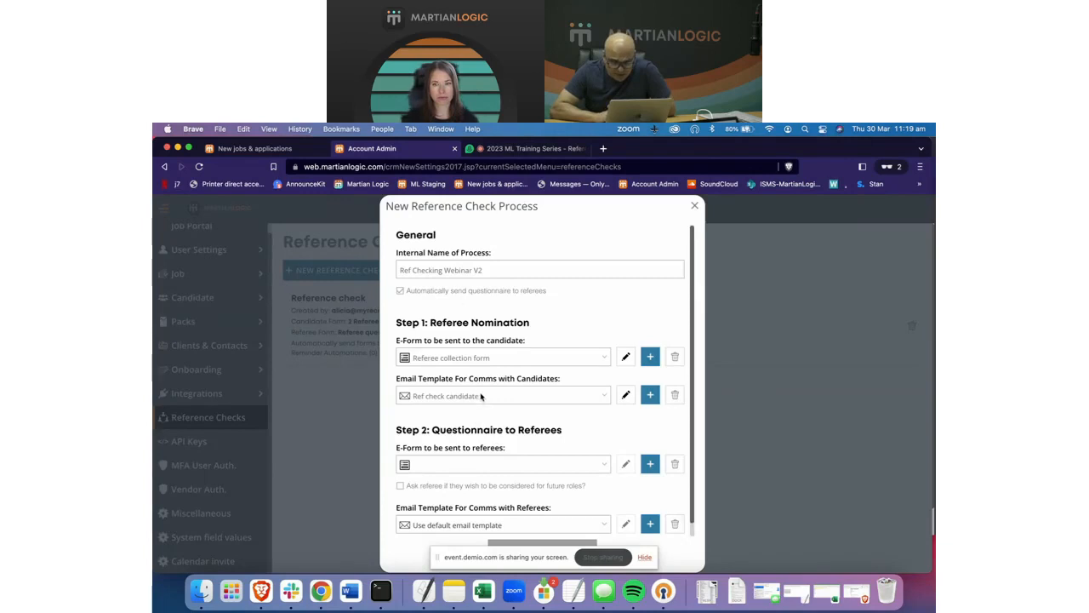
pyautogui.scroll(-1, 435, 374)
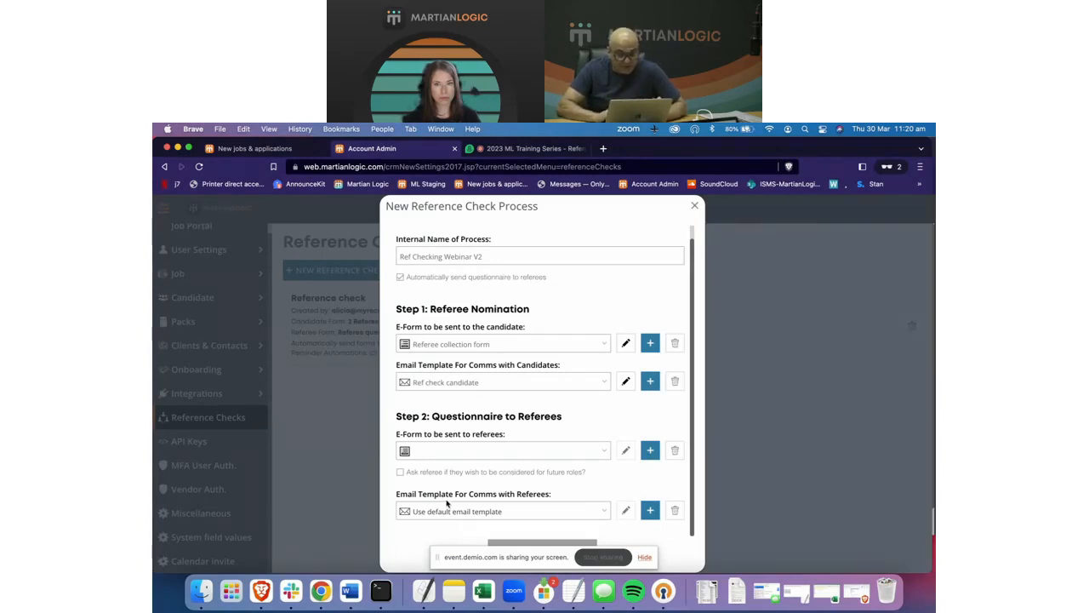
pyautogui.click(606, 511)
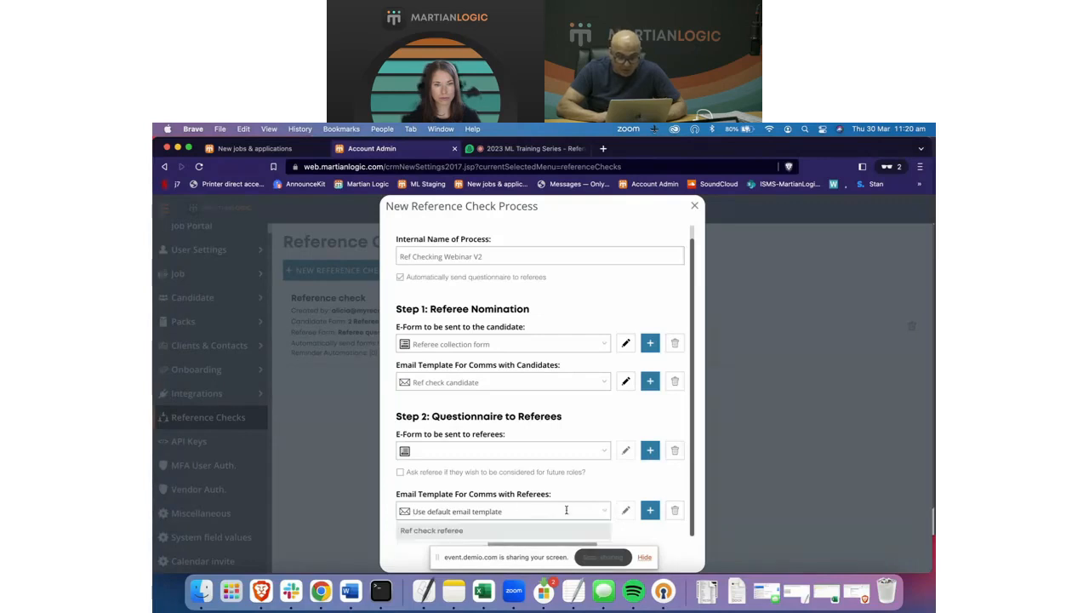
pyautogui.click(429, 531)
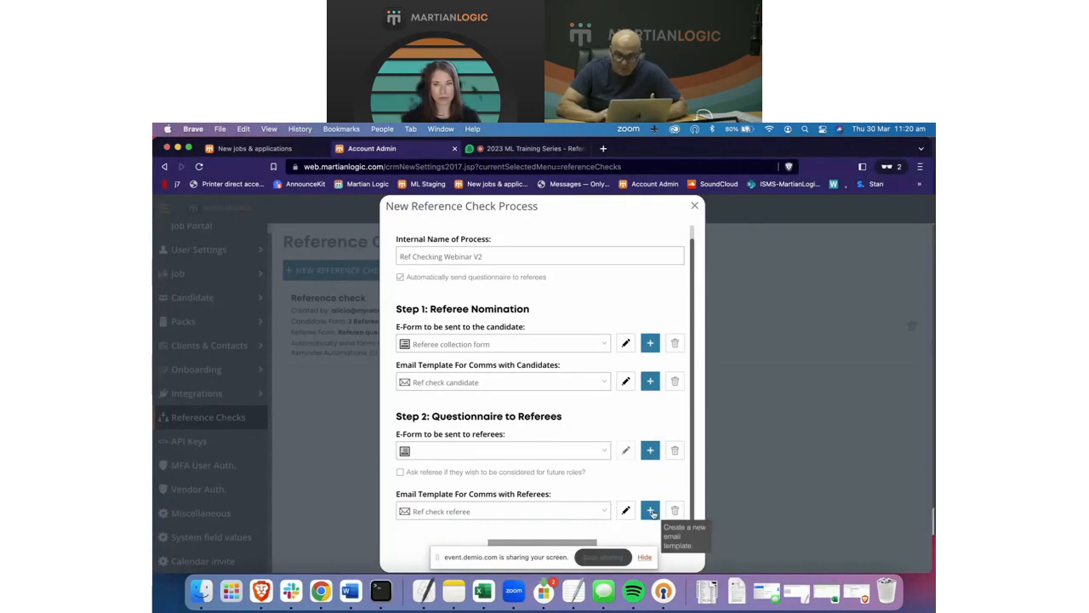
# Start a new email template for comms with referees and set its description to "Ref check referee Webinar V1"
pyautogui.click(650, 510)
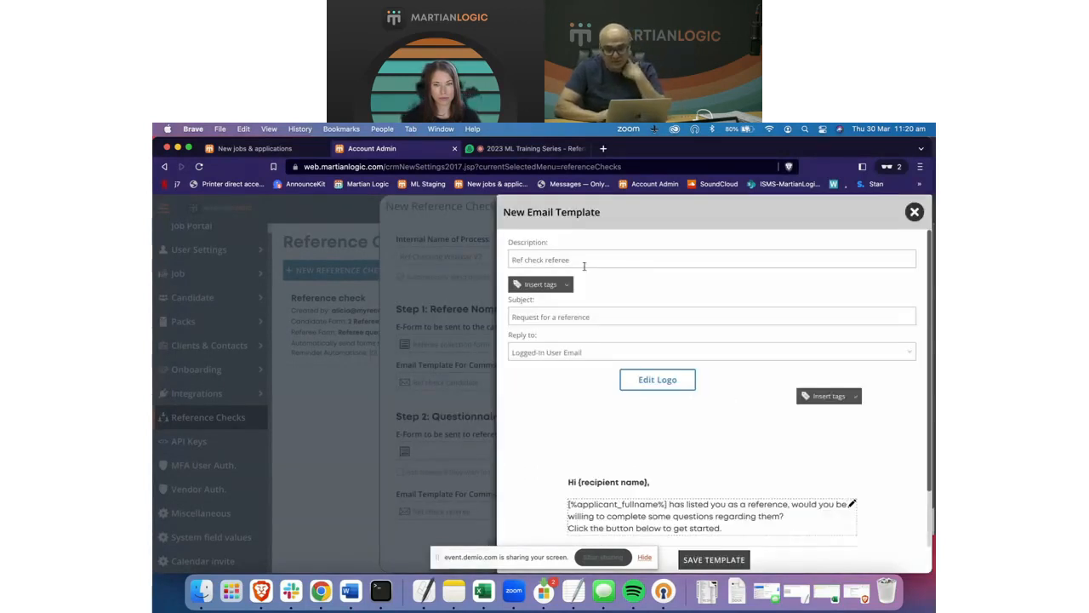
pyautogui.tripleClick(599, 260)
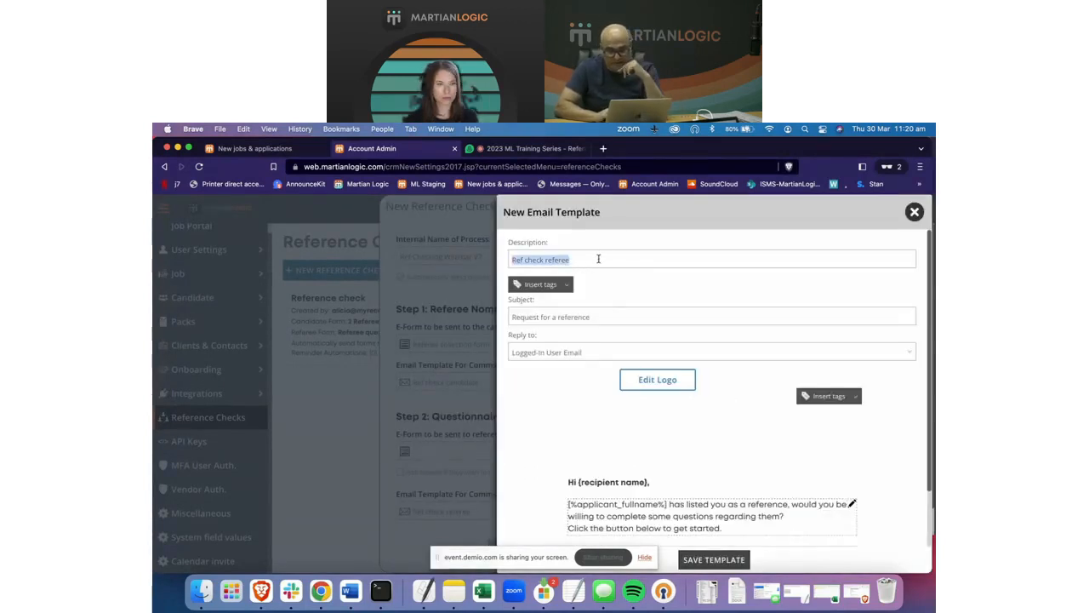
pyautogui.click(599, 261)
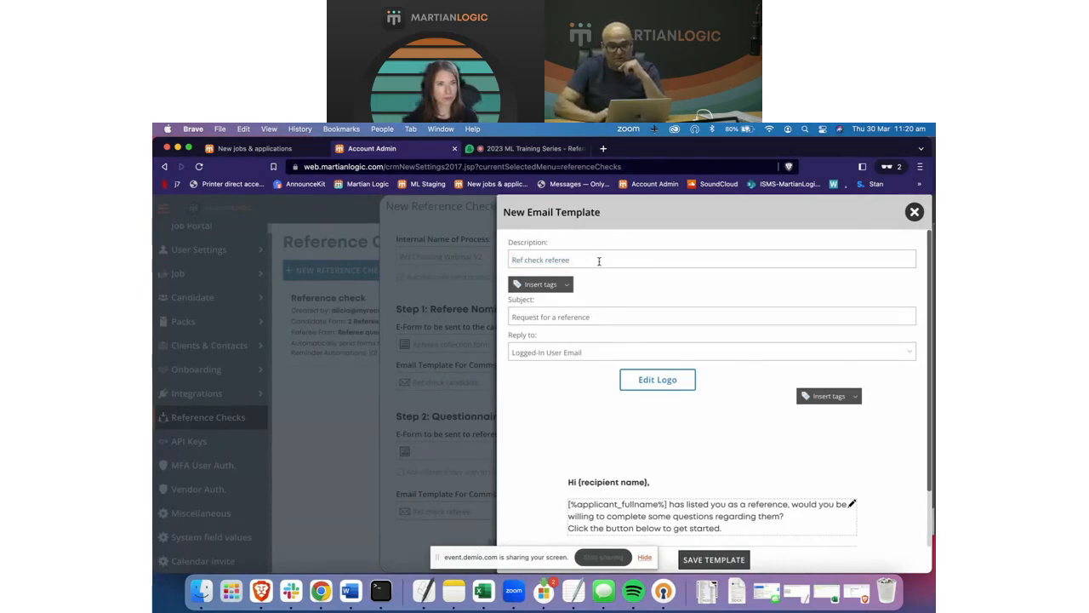
pyautogui.write('Web')
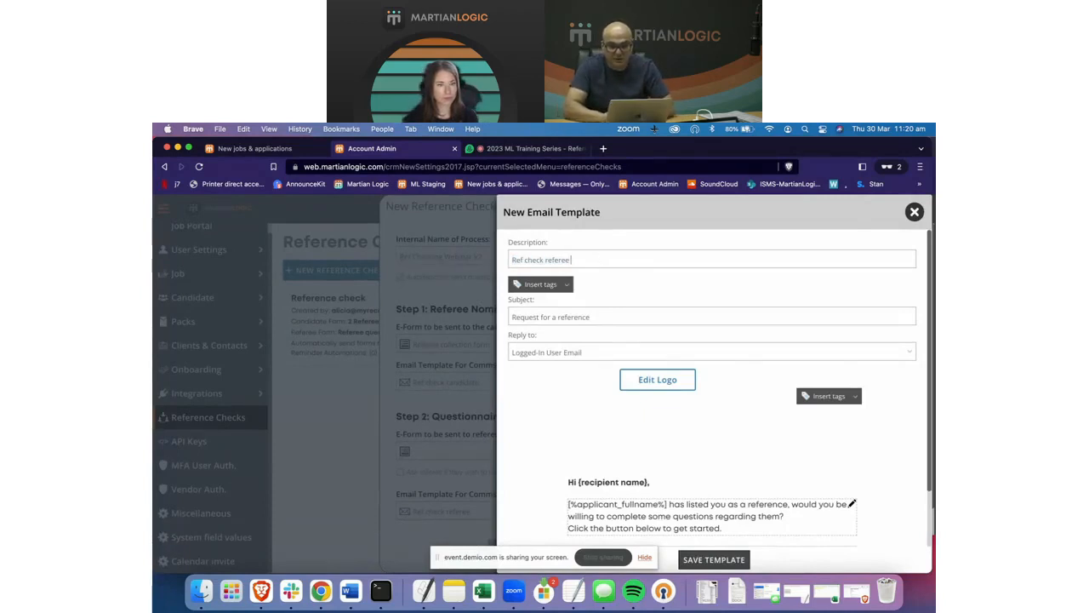
pyautogui.write('inar V1')
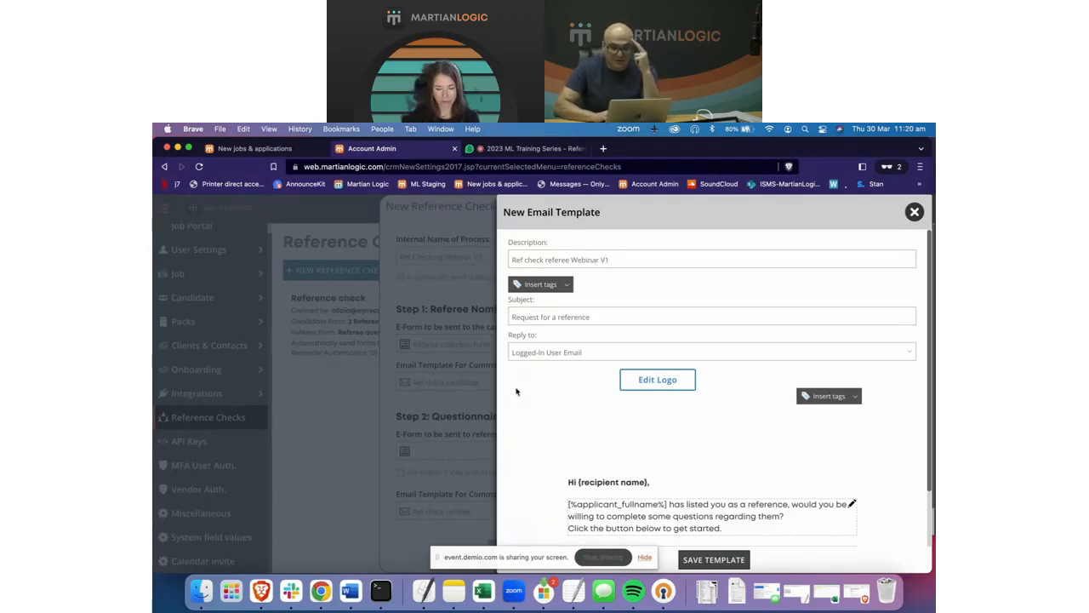
pyautogui.tripleClick(620, 319)
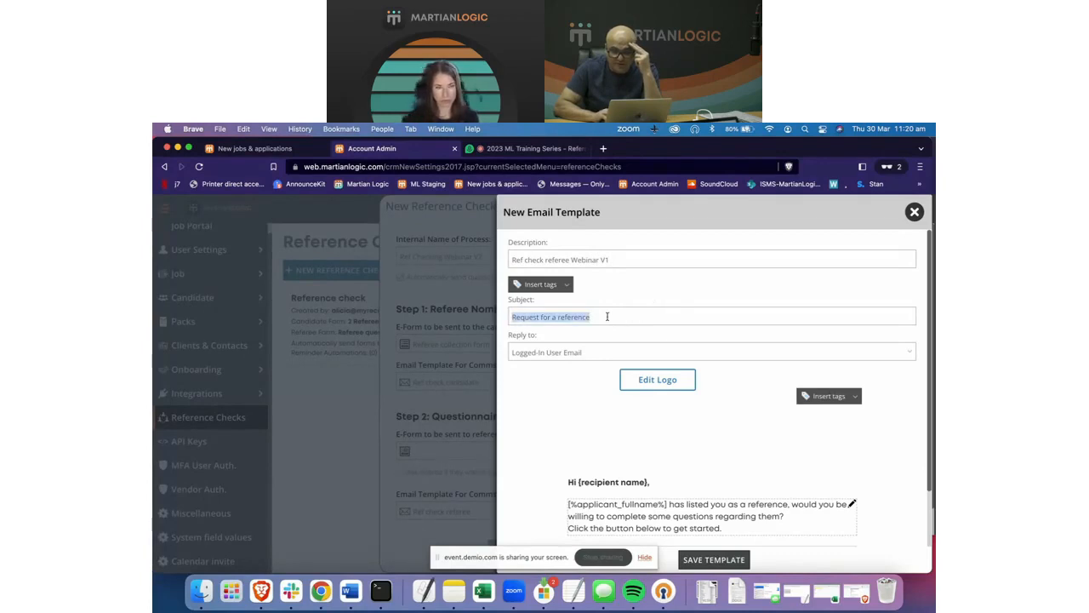
pyautogui.moveTo(608, 317); pyautogui.dragTo(638, 303)
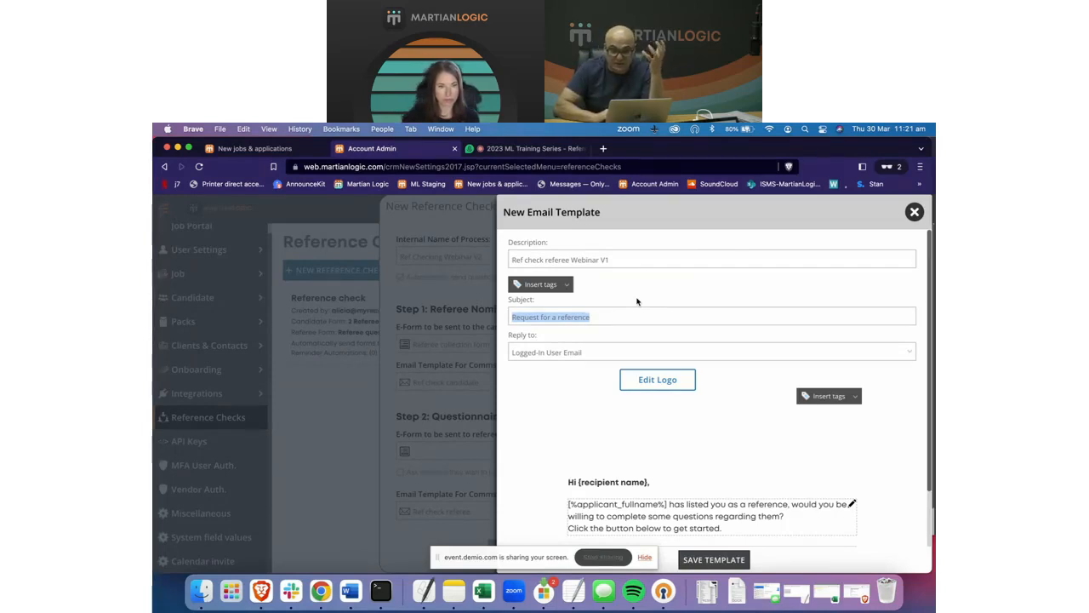
# Check the reply-to choices and the tags available for the referee email's subject line
pyautogui.click(607, 316)
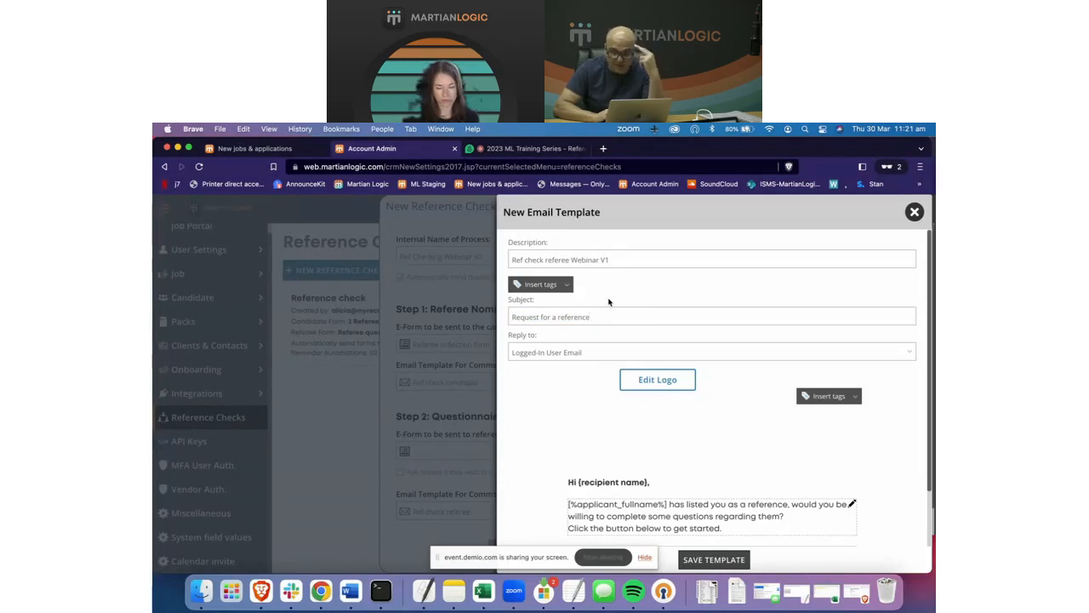
pyautogui.click(613, 340)
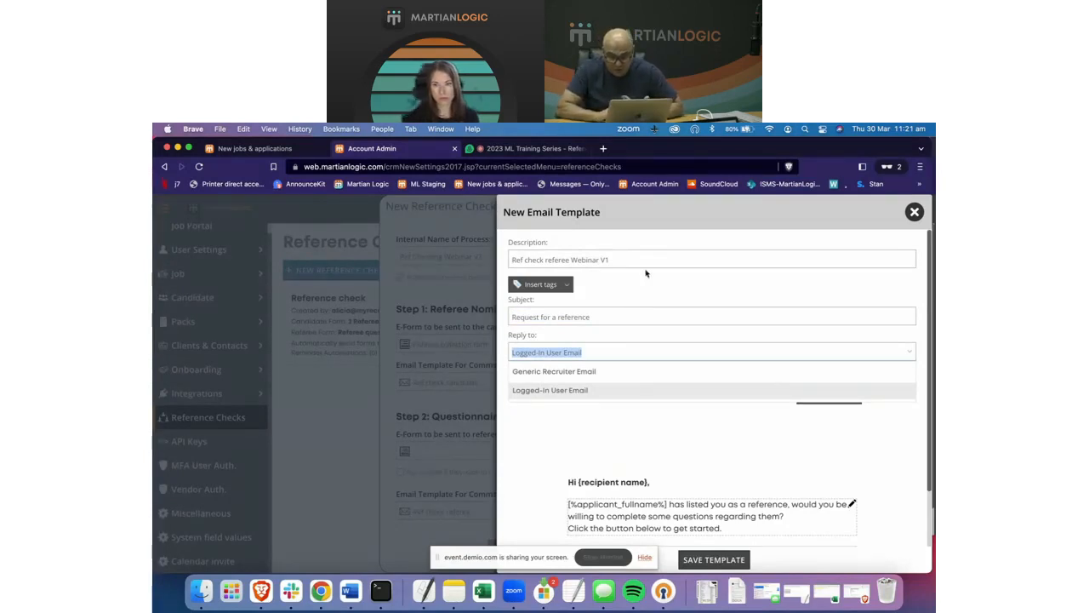
pyautogui.click(646, 301)
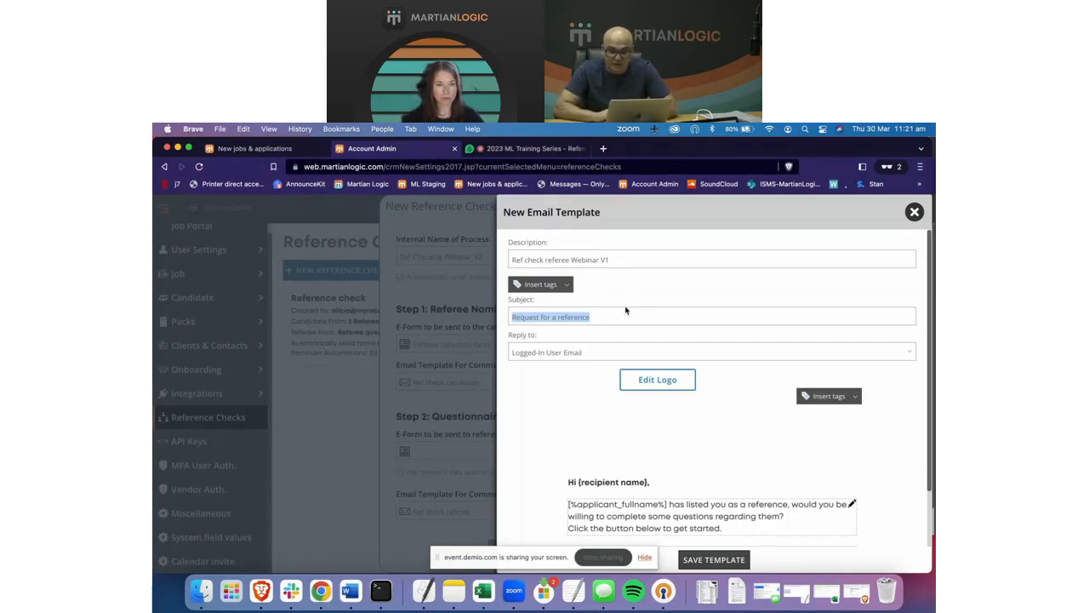
pyautogui.click(613, 322)
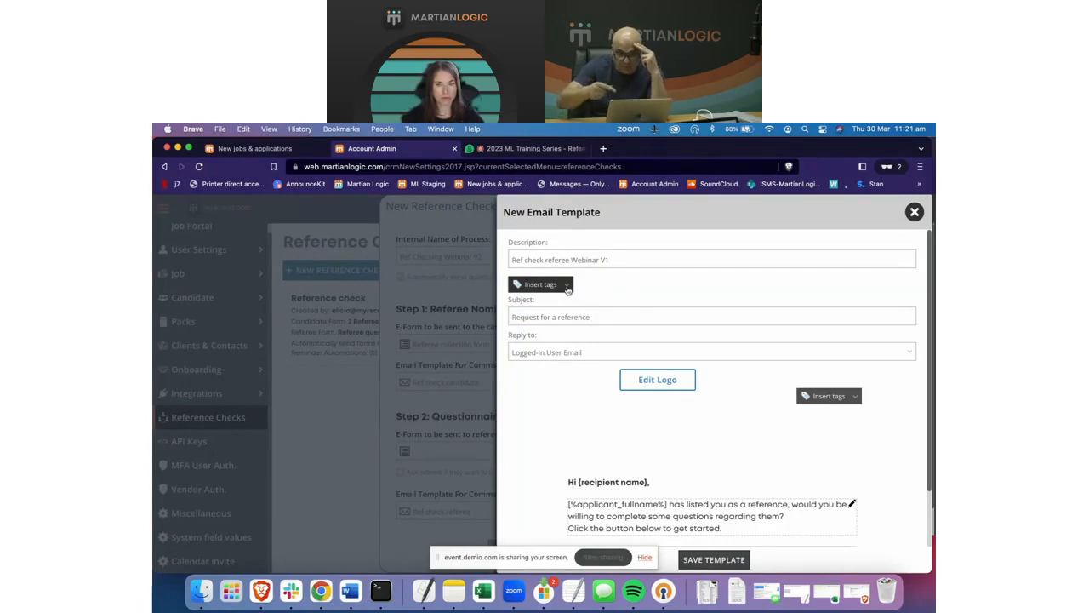
pyautogui.click(568, 287)
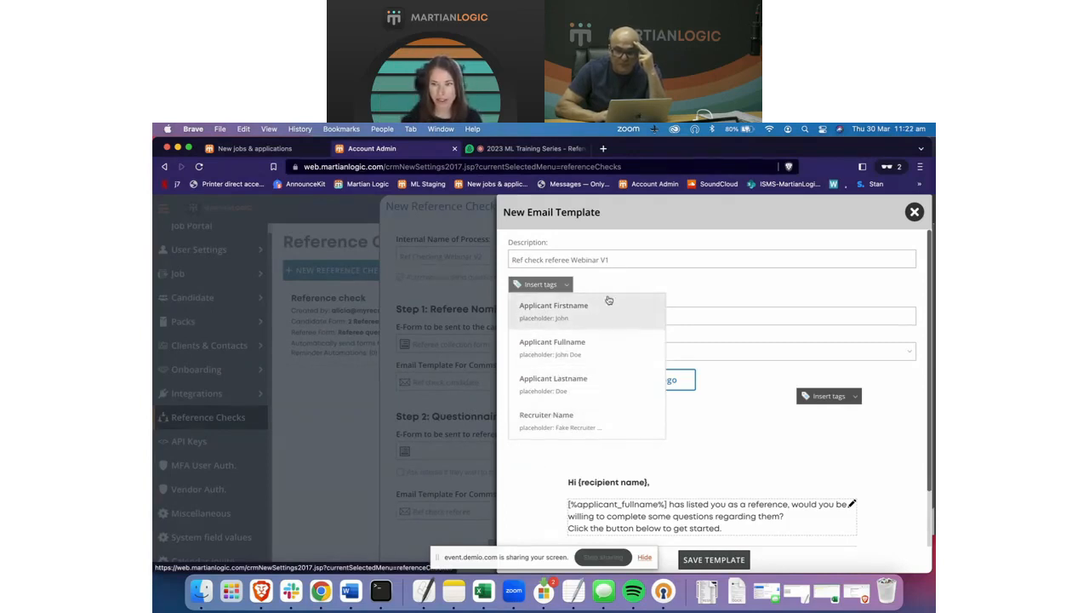
pyautogui.click(634, 283)
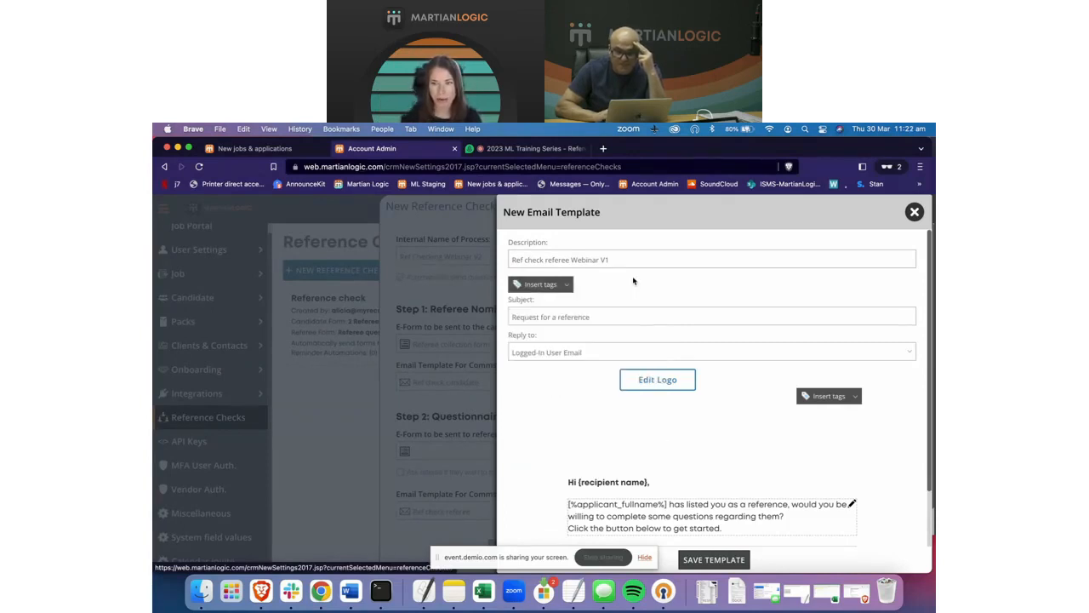
# Change the email subject to "Reference check request | " followed by the Applicant Fullname tag
pyautogui.tripleClick(606, 318)
pyautogui.click(557, 316)
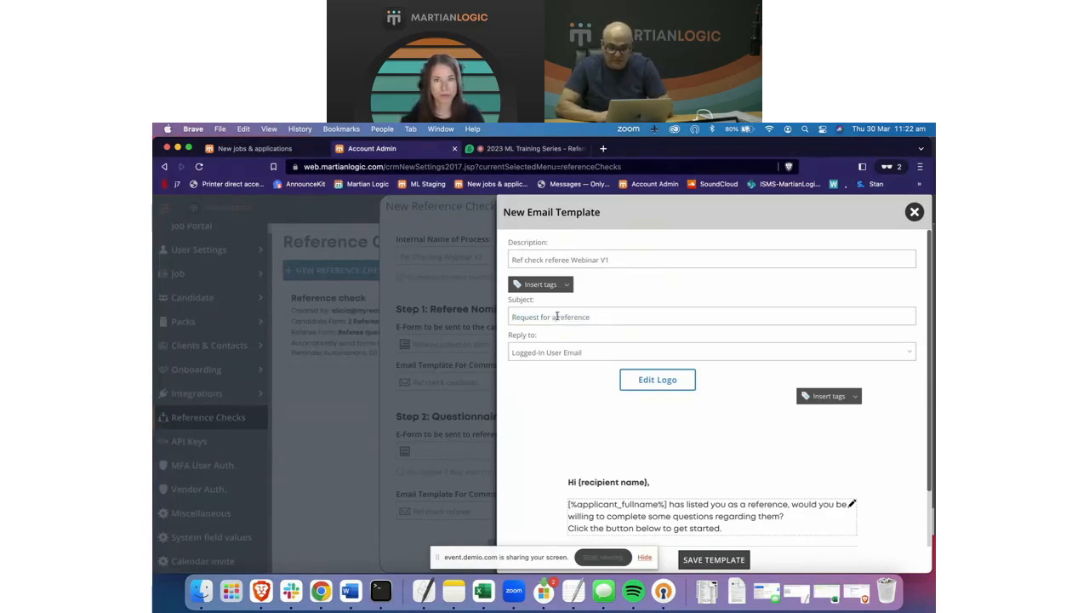
pyautogui.moveTo(557, 316); pyautogui.dragTo(481, 320)
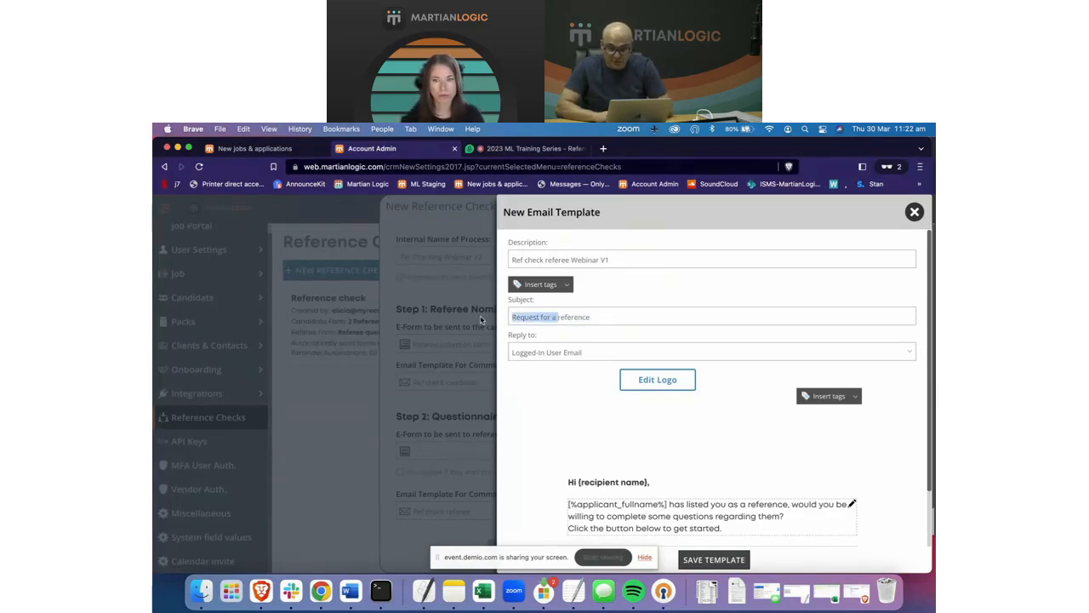
pyautogui.click(620, 317)
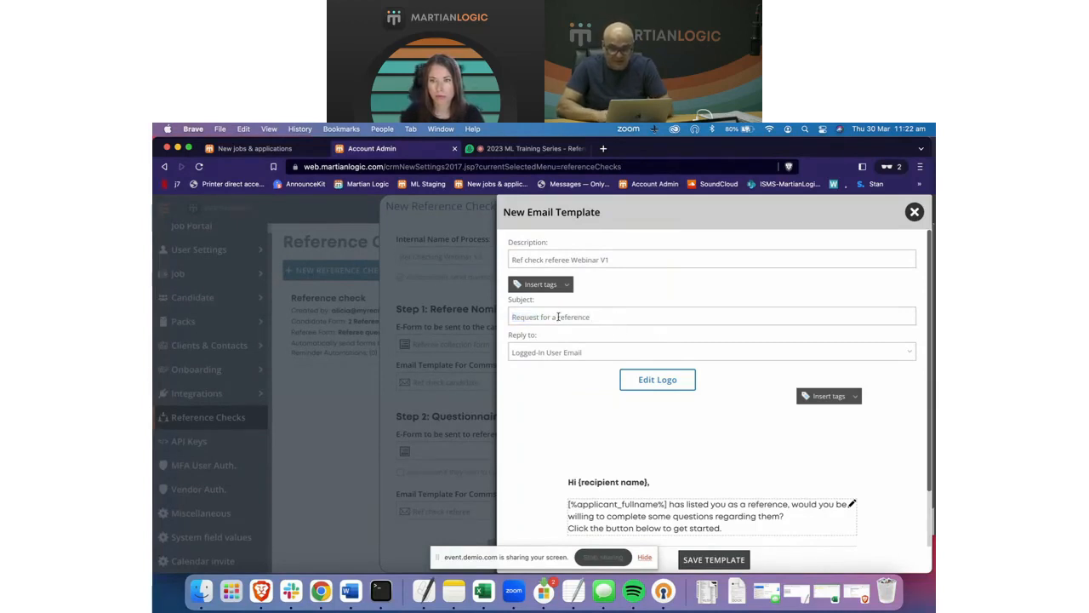
pyautogui.moveTo(555, 317); pyautogui.dragTo(485, 319)
pyautogui.press('BackSpace')
pyautogui.press('Delete')
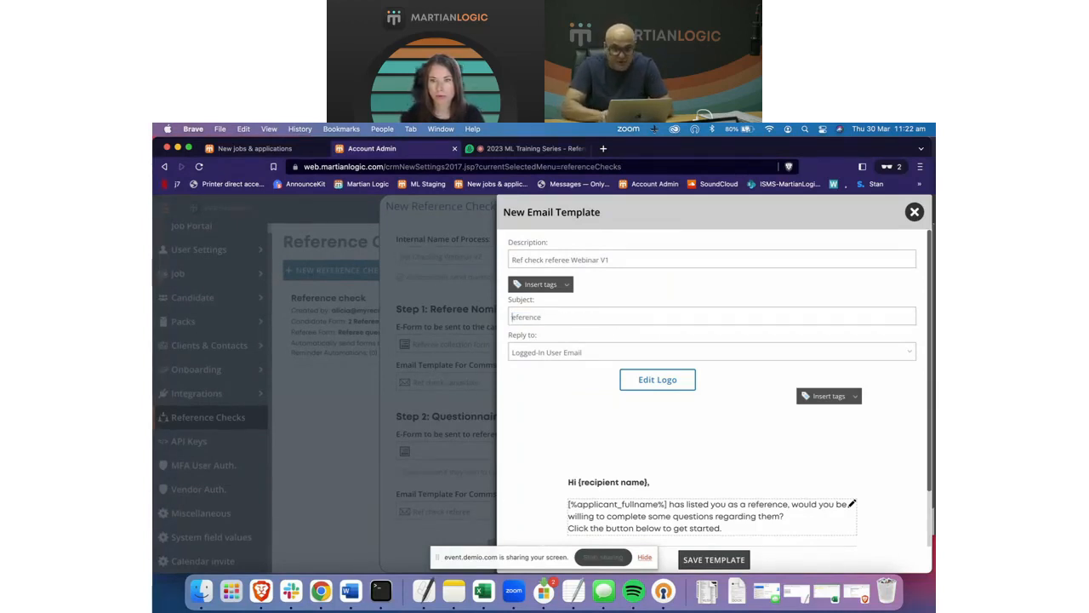
pyautogui.write('R')
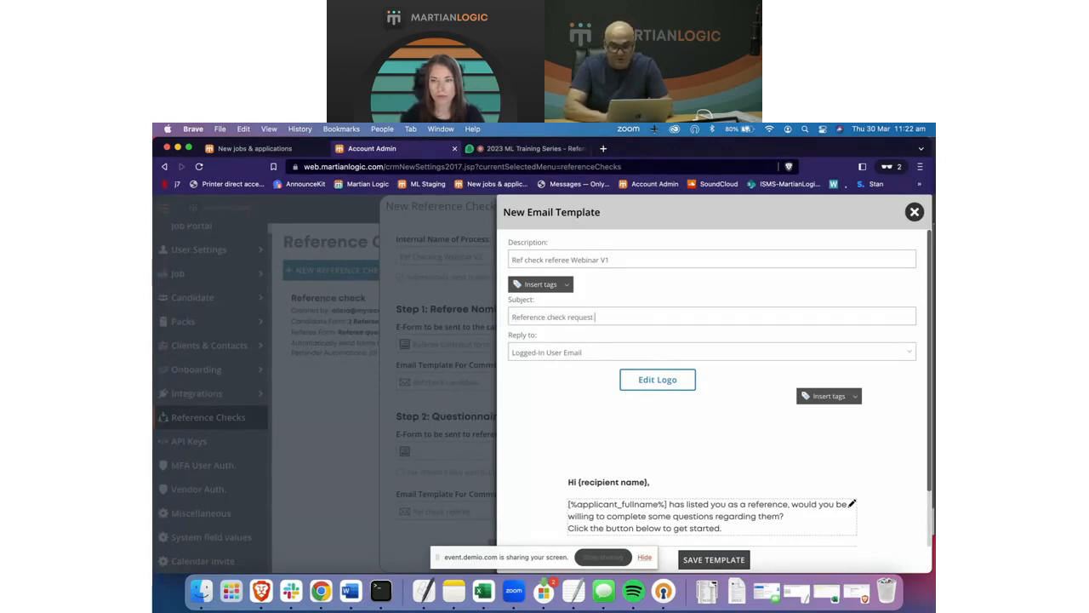
pyautogui.click(566, 286)
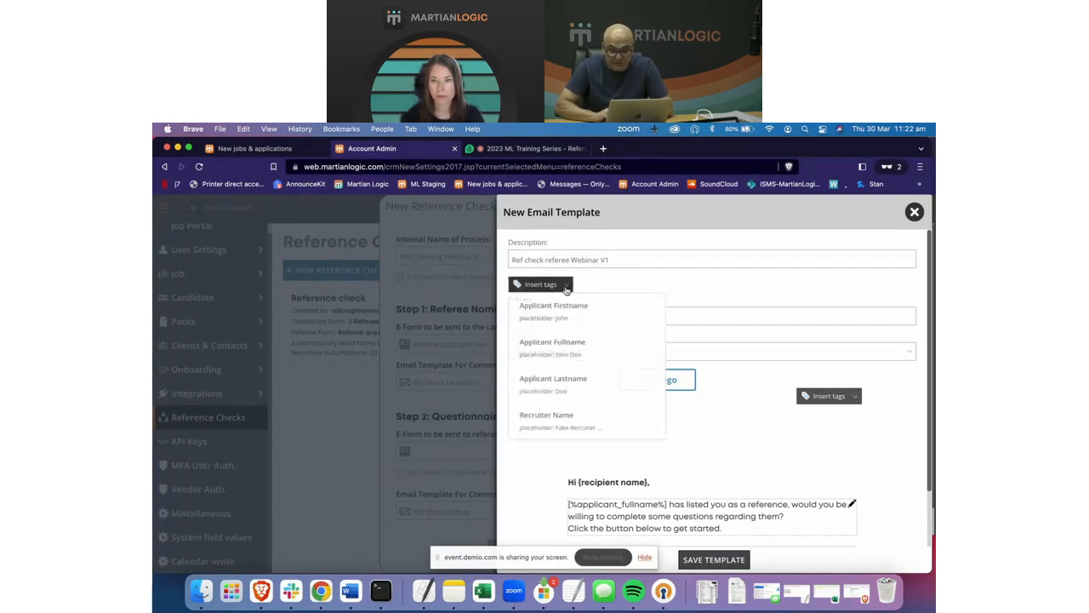
pyautogui.click(565, 349)
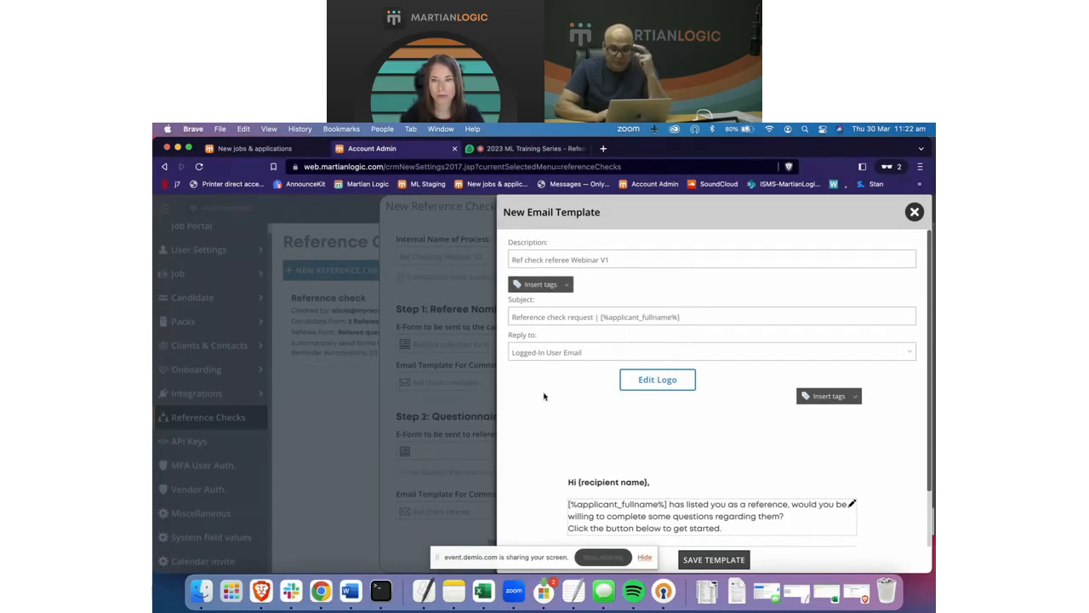
# Append "| Martian Logic" to the end of the email subject
pyautogui.click(575, 350)
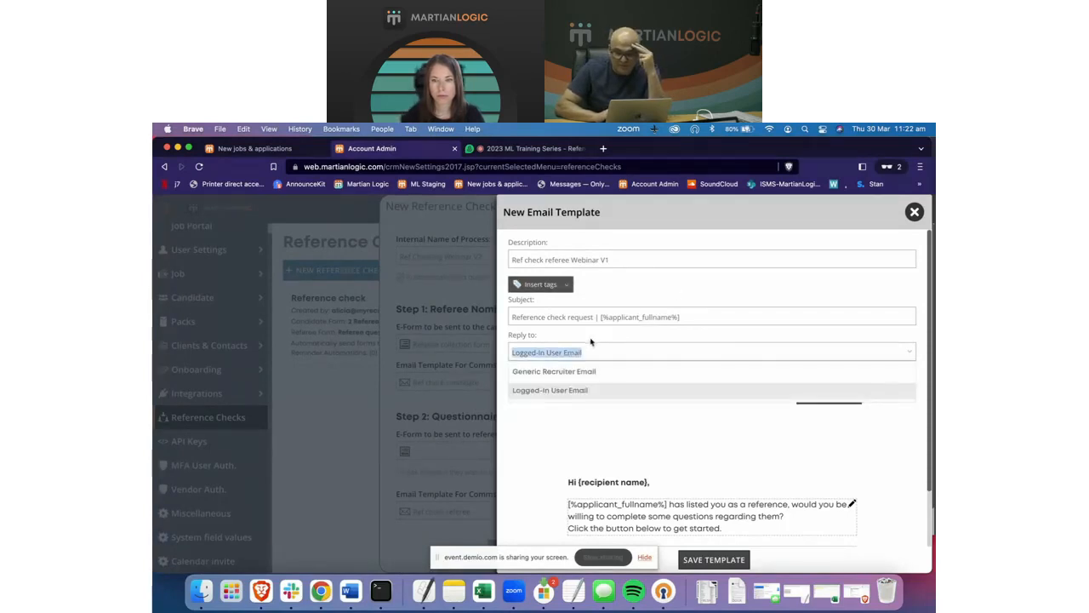
pyautogui.click(598, 339)
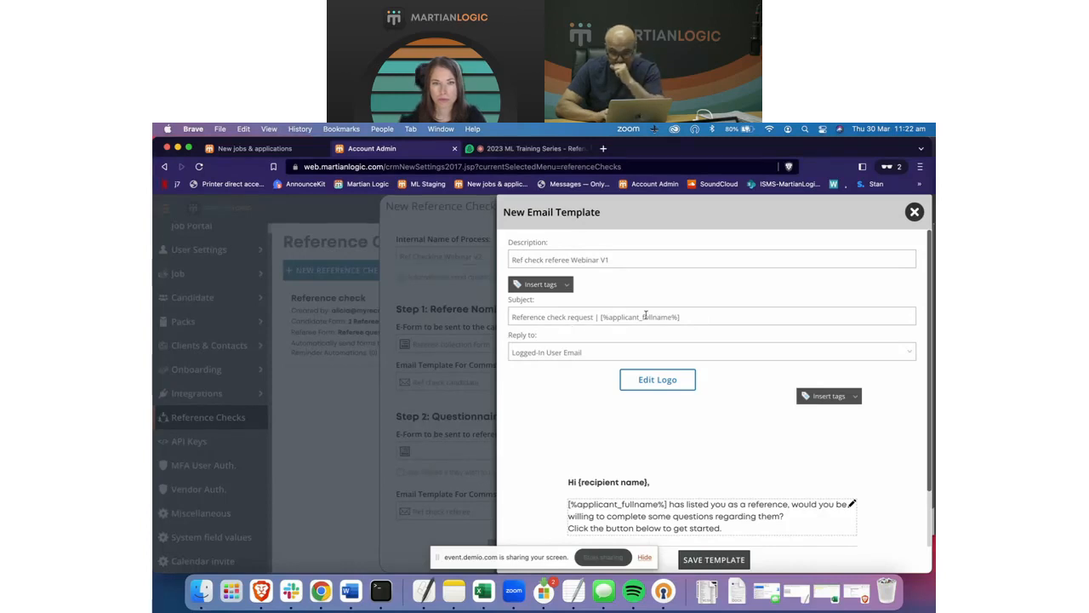
pyautogui.tripleClick(700, 317)
pyautogui.click(700, 317)
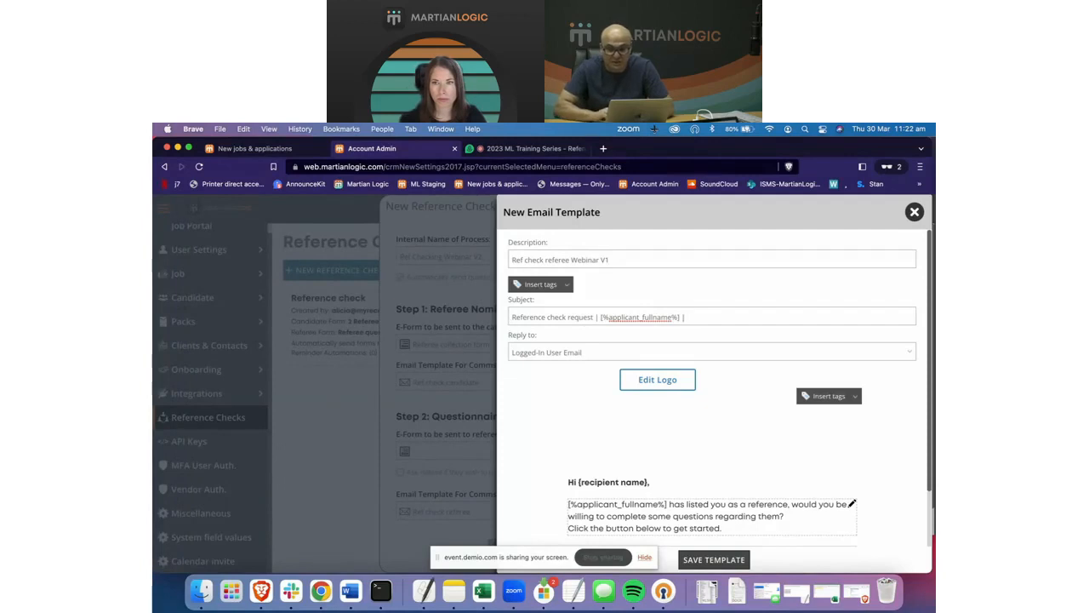
pyautogui.write('| Ma')
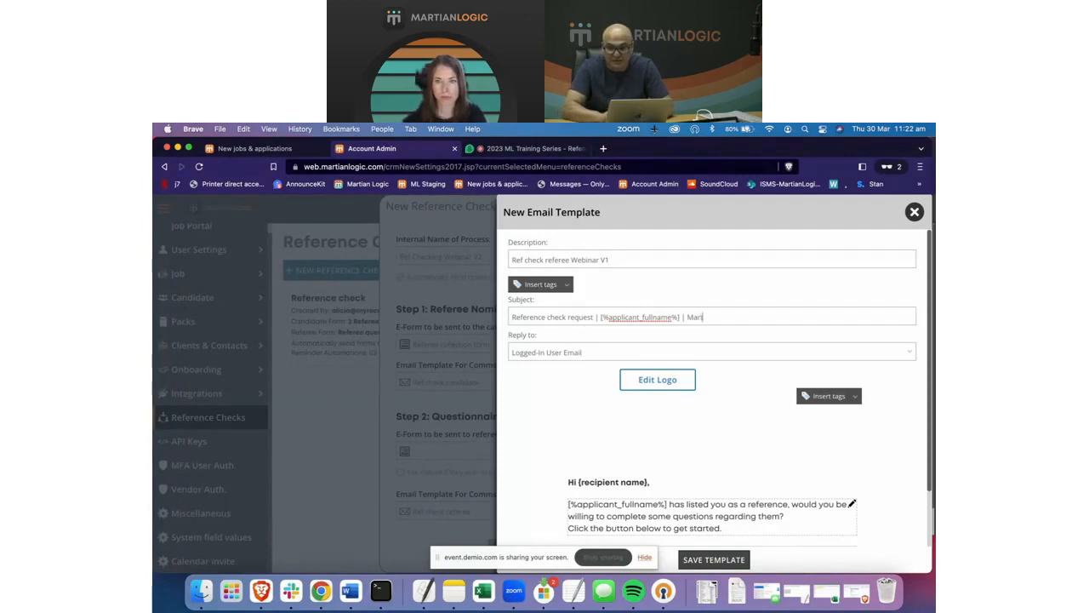
pyautogui.write('rtian Logic')
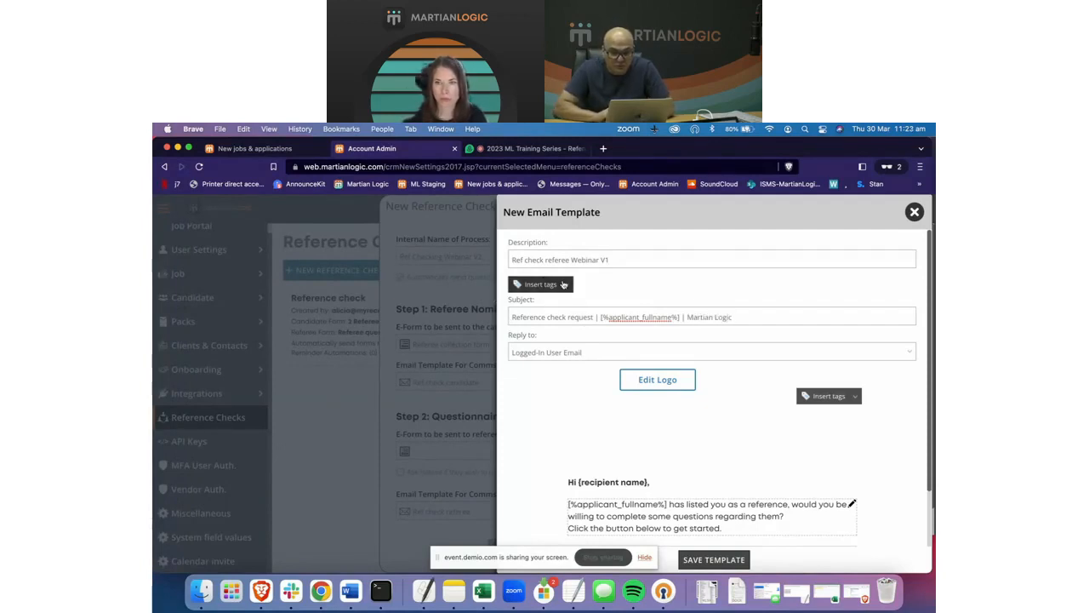
# Insert the Recruiter Name tag at the end of the subject and delete "Martian Logic" in front of it
pyautogui.click(543, 284)
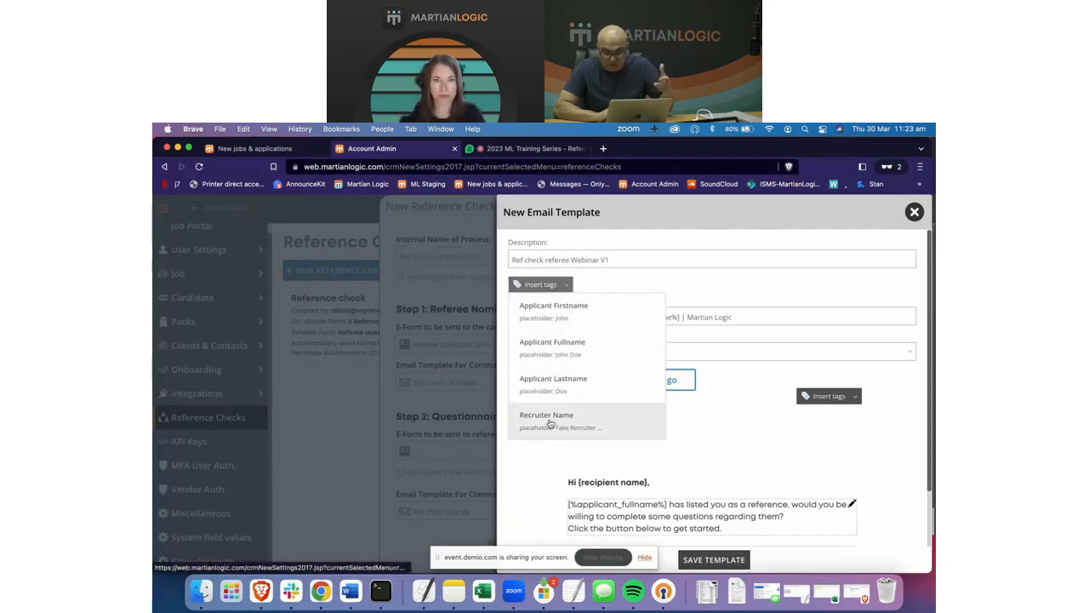
pyautogui.click(551, 423)
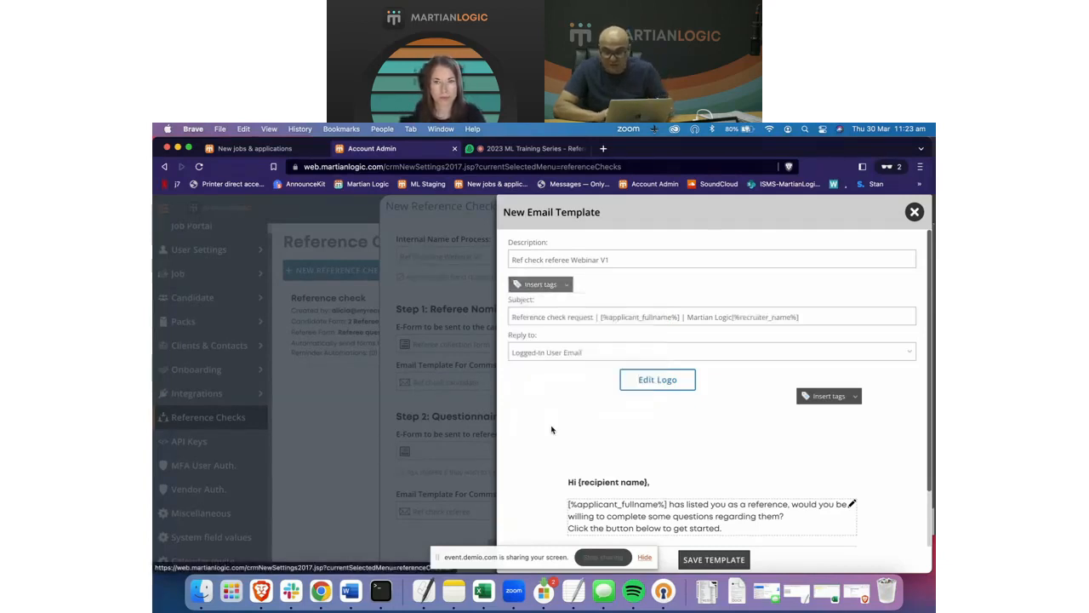
pyautogui.click(730, 318)
pyautogui.click(730, 318)
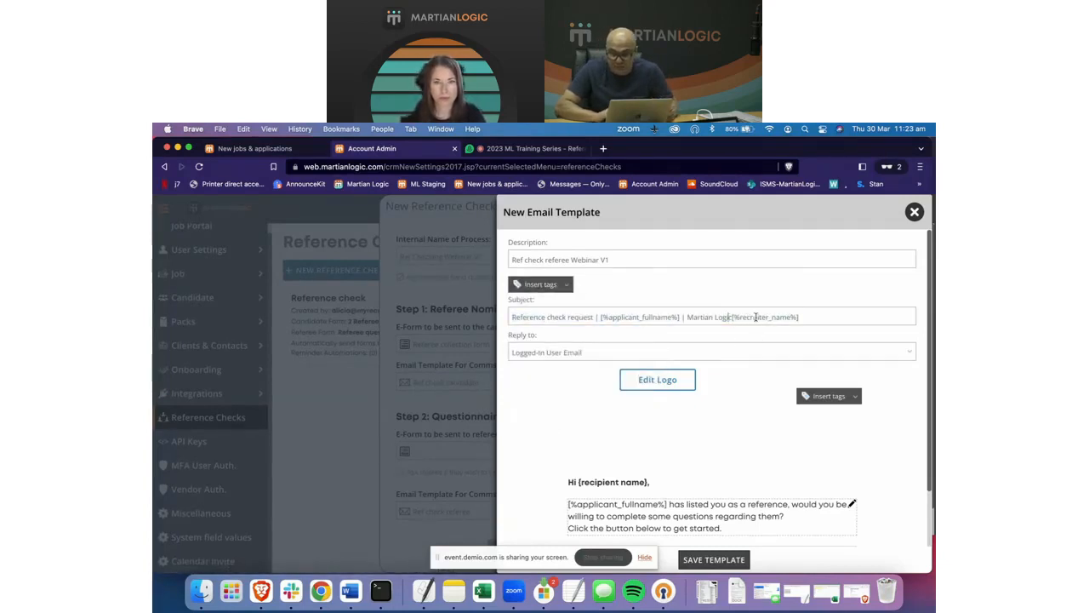
pyautogui.click(733, 317)
pyautogui.press('BackSpace')
pyautogui.press('BackSpace')
pyautogui.press('BackSpace')
pyautogui.press('BackSpace')
pyautogui.press('BackSpace')
pyautogui.press('BackSpace')
pyautogui.press('BackSpace')
pyautogui.press('BackSpace')
pyautogui.press('BackSpace')
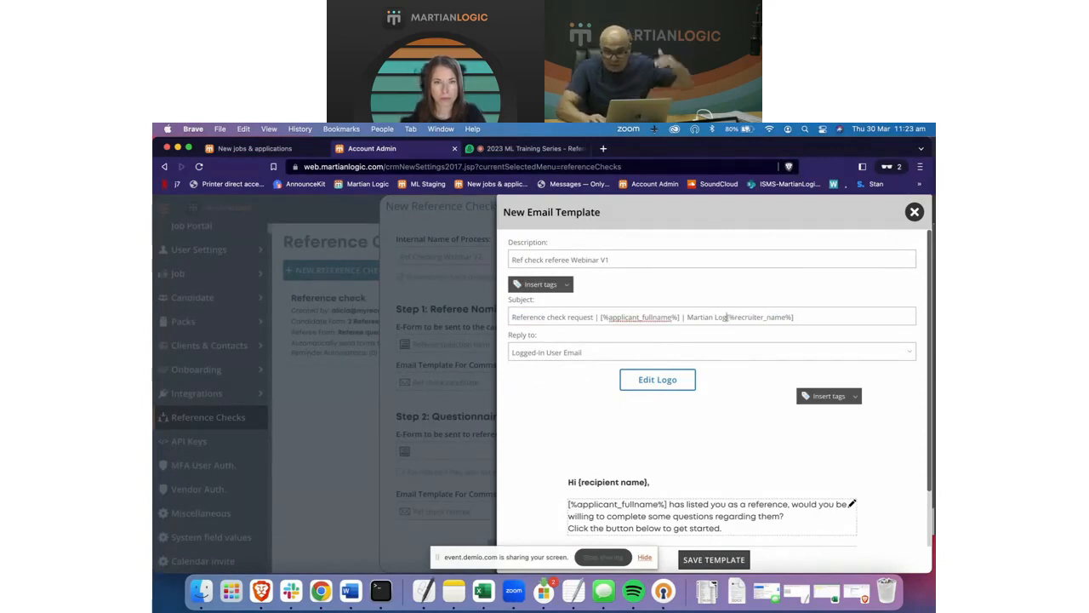
pyautogui.press('BackSpace')
pyautogui.press('BackSpace')
pyautogui.press('BackSpace')
pyautogui.press('BackSpace')
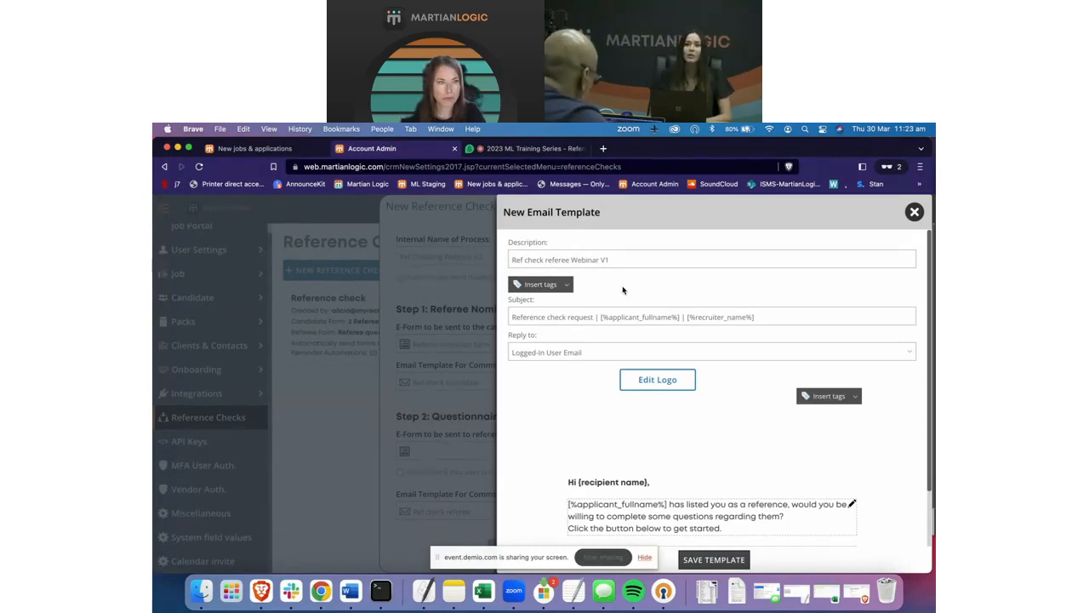
# Append a job title tag to the subject as "| [%job_title%]"
pyautogui.click(566, 284)
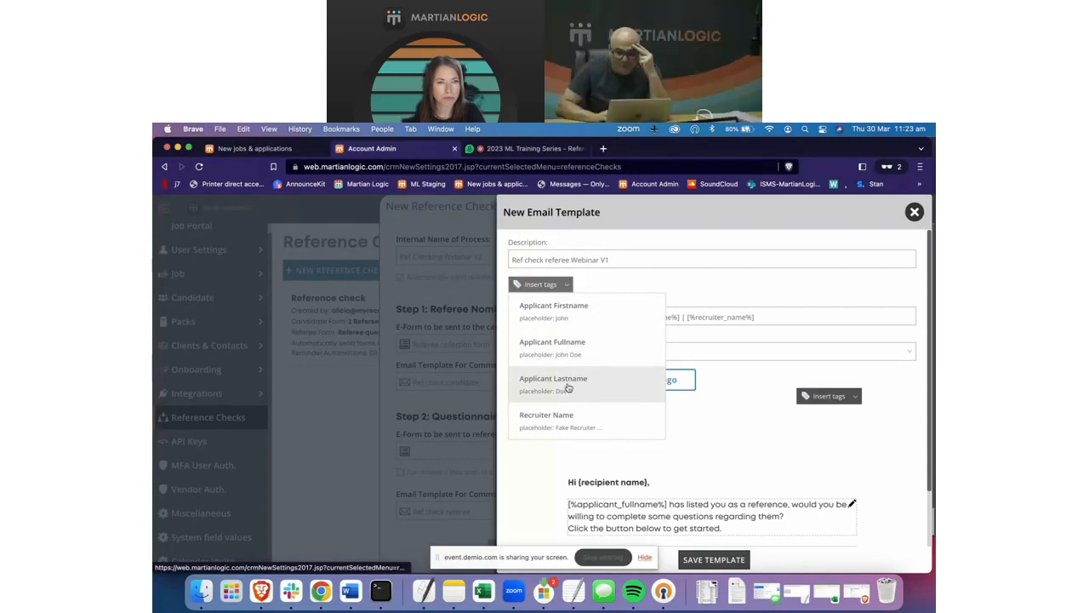
pyautogui.click(653, 278)
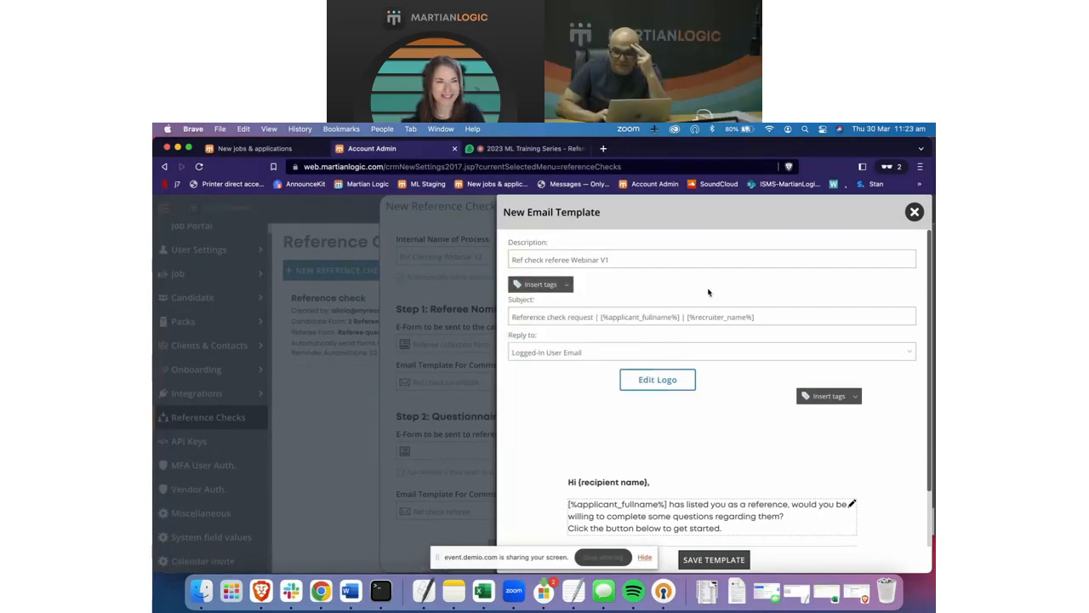
pyautogui.tripleClick(781, 319)
pyautogui.click(780, 319)
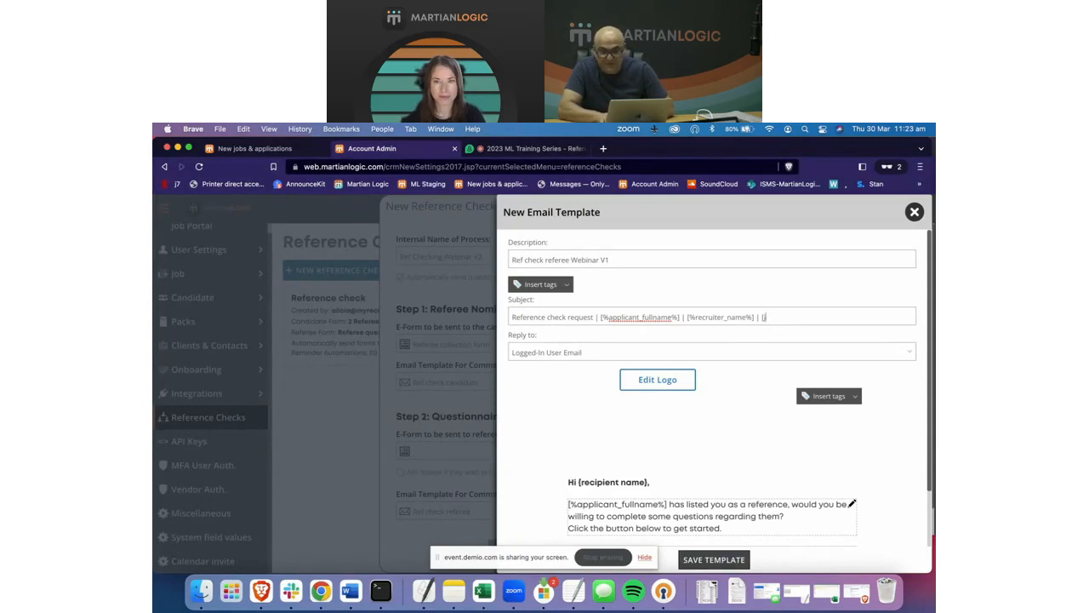
pyautogui.write('%job_title')
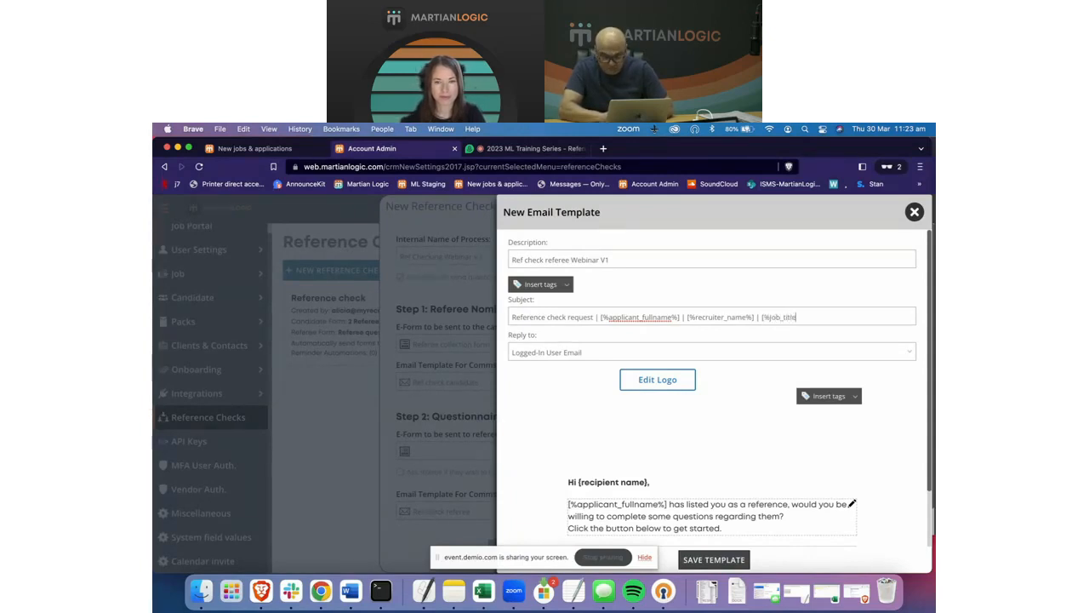
pyautogui.write('%')
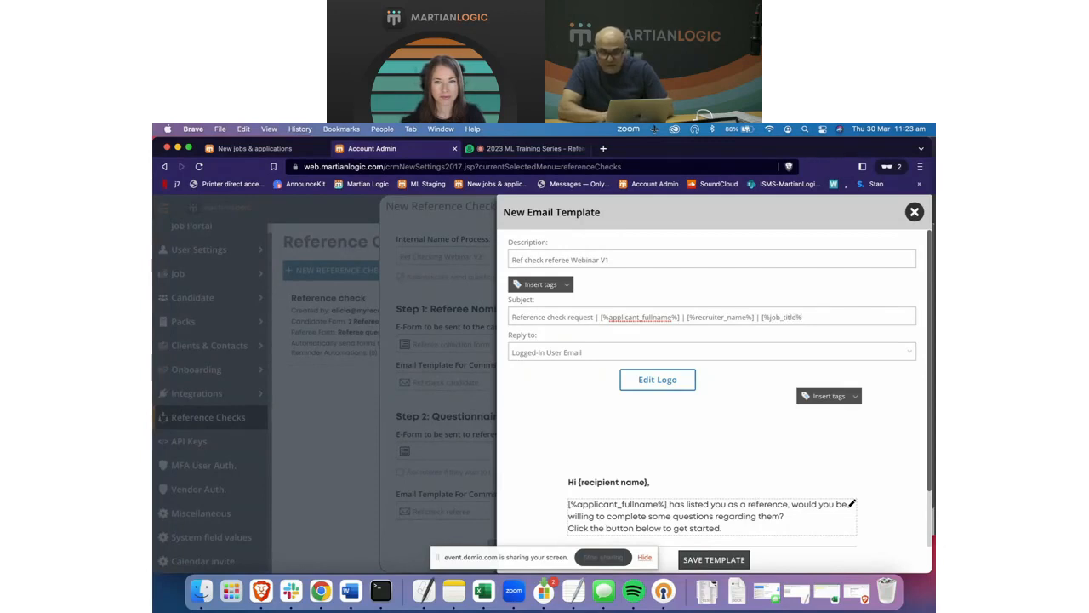
pyautogui.write(']')
pyautogui.click(767, 284)
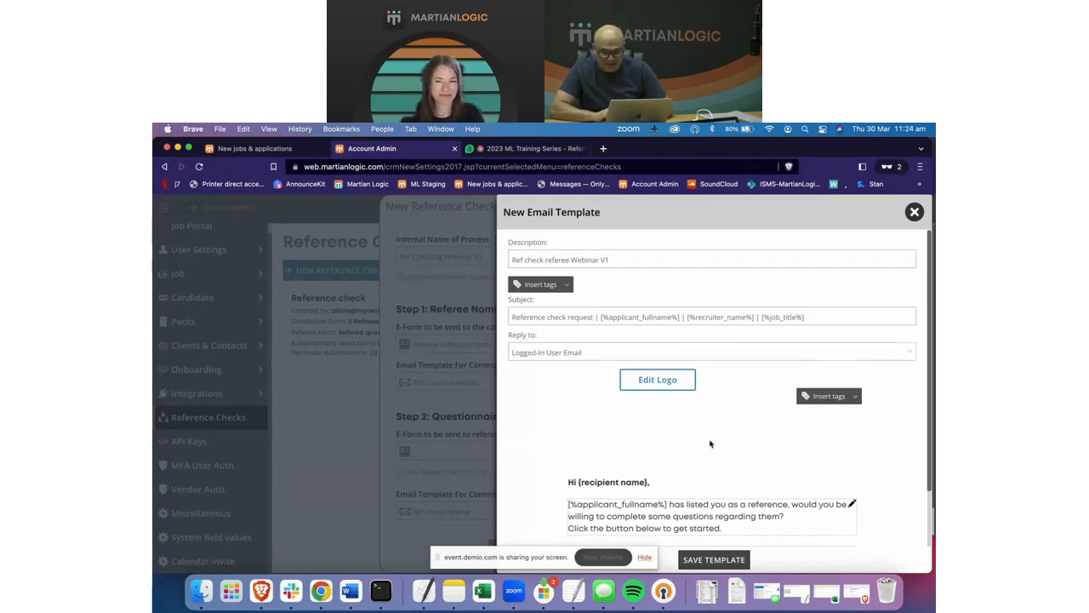
# Review the rest of the referee email template and its reply-to options
pyautogui.scroll(-2, 710, 443)
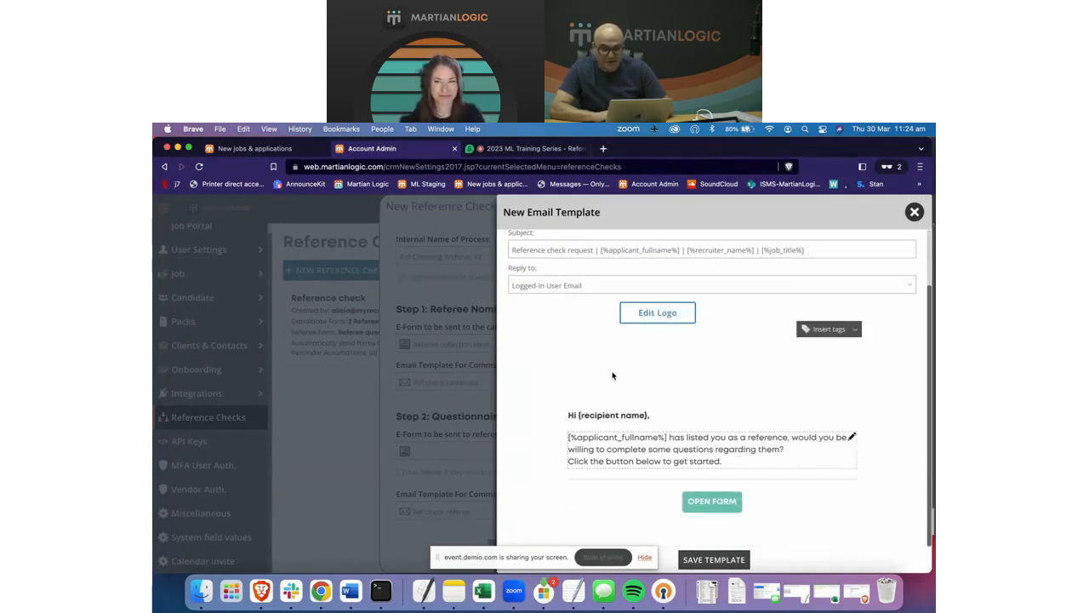
pyautogui.click(566, 284)
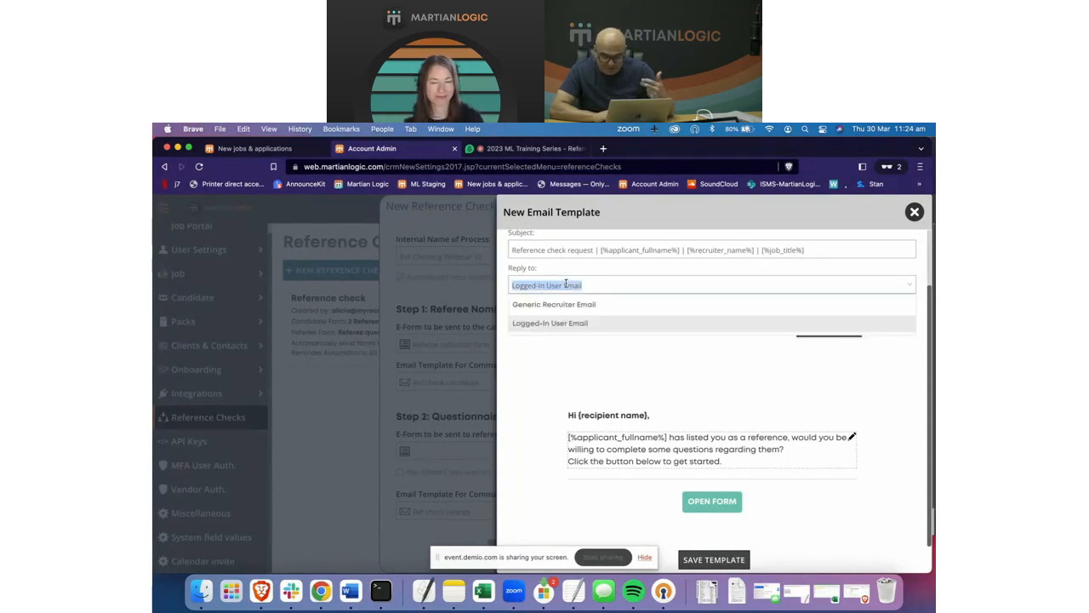
pyautogui.click(534, 385)
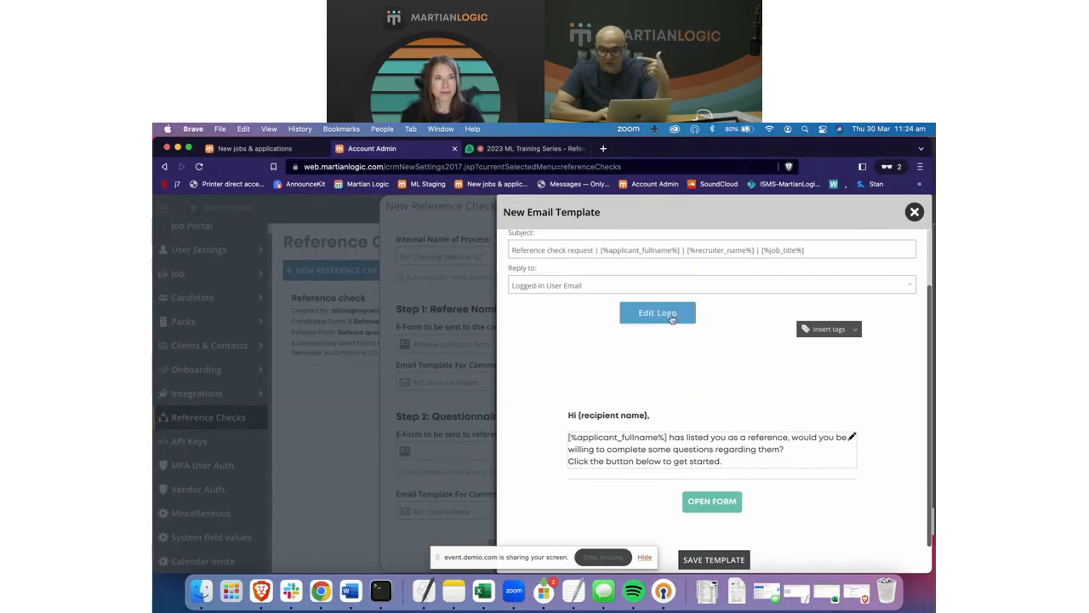
# Add five blank lines to the email body after "Click the button below to get started."
pyautogui.click(686, 463)
pyautogui.press('Return')
pyautogui.press('Return')
pyautogui.press('Return')
pyautogui.press('Return')
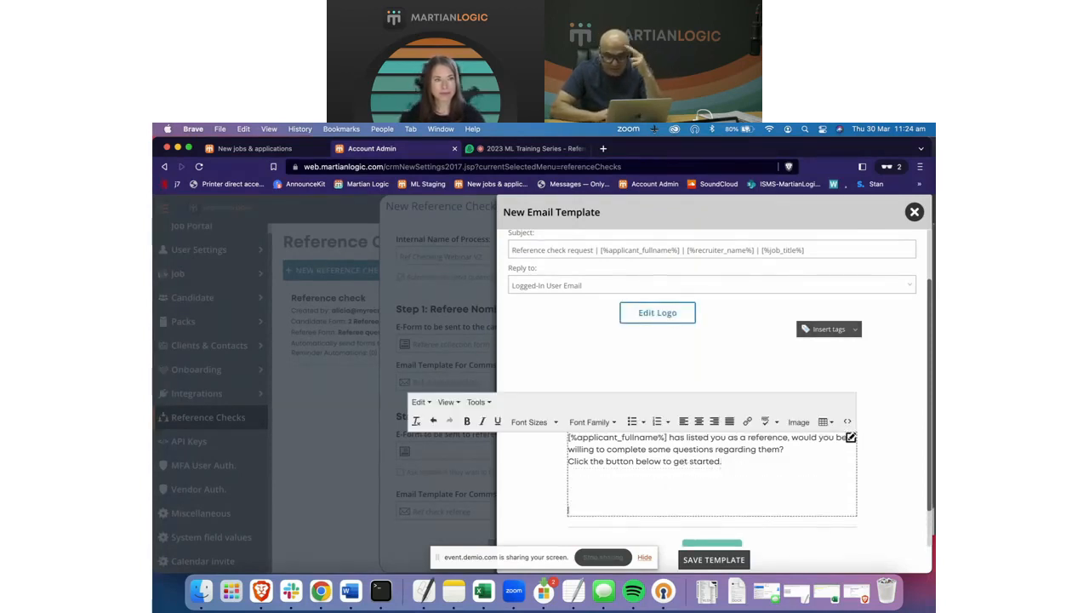
pyautogui.press('Return')
pyautogui.click(583, 370)
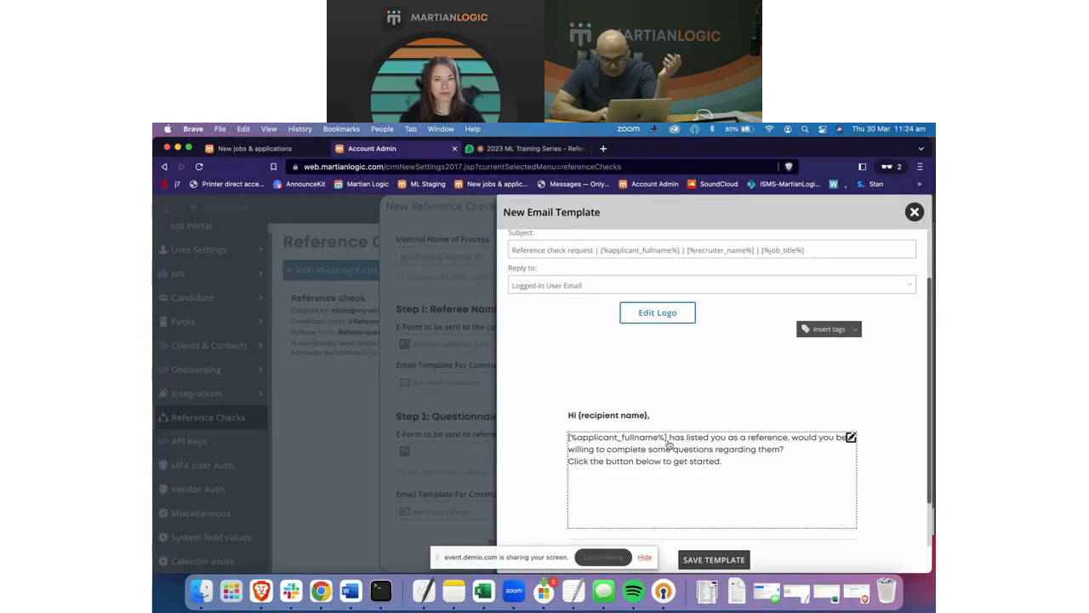
pyautogui.moveTo(751, 469); pyautogui.dragTo(599, 443)
pyautogui.click(615, 355)
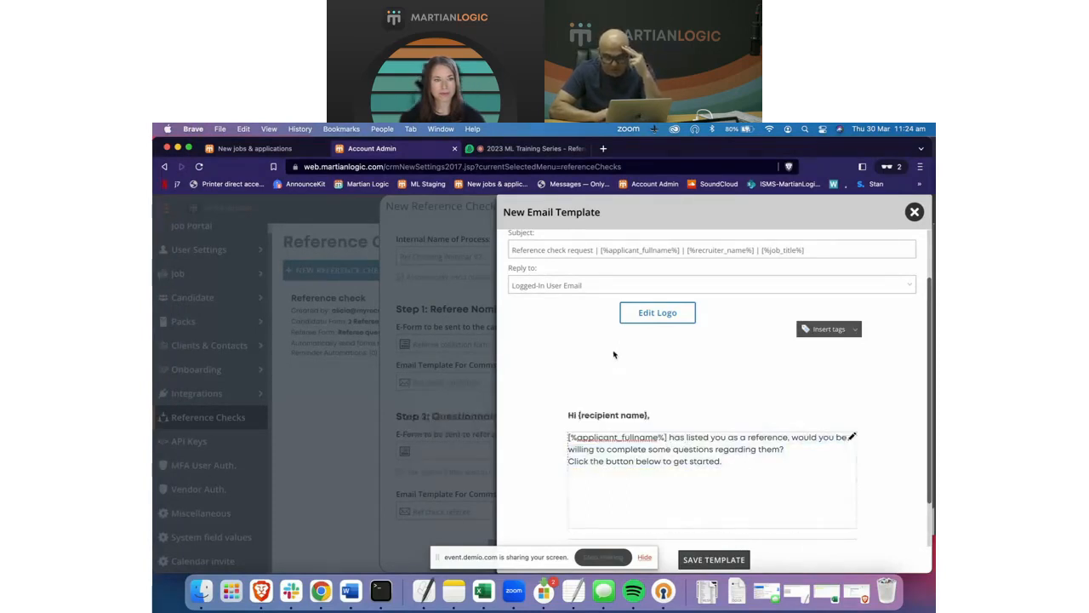
# Add "V2" on its own line in the email body below "Click the button below to get started."
pyautogui.click(622, 519)
pyautogui.click(565, 326)
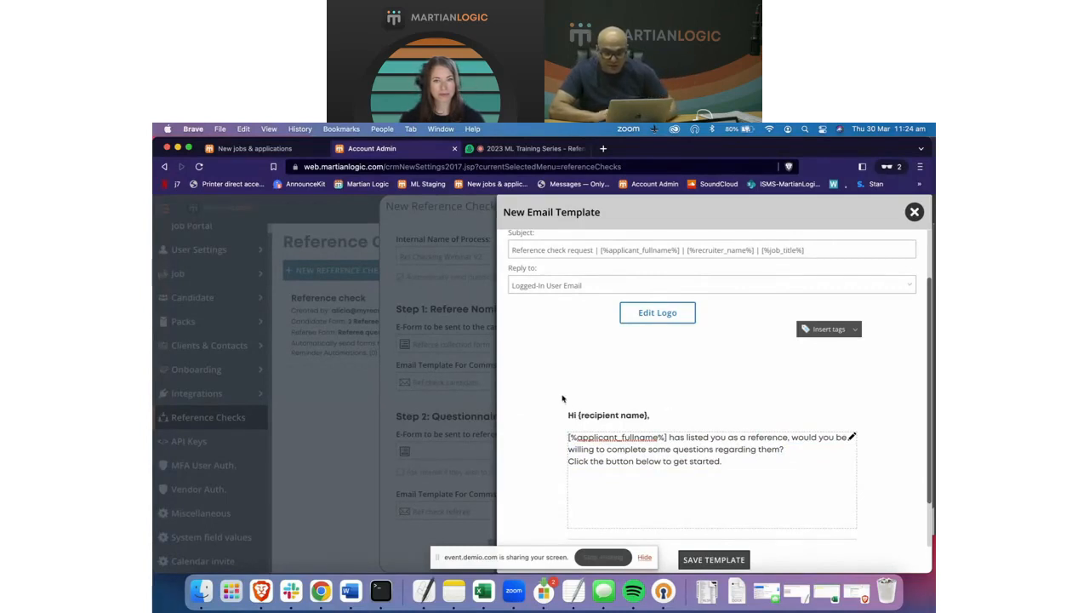
pyautogui.click(730, 469)
pyautogui.click(626, 340)
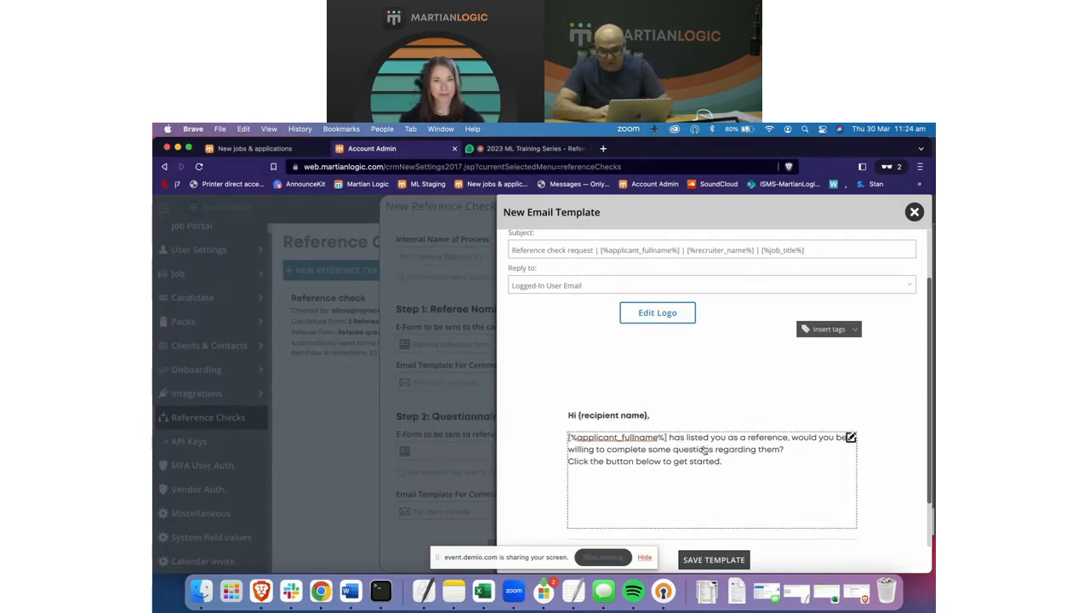
pyautogui.click(732, 470)
pyautogui.press('Return')
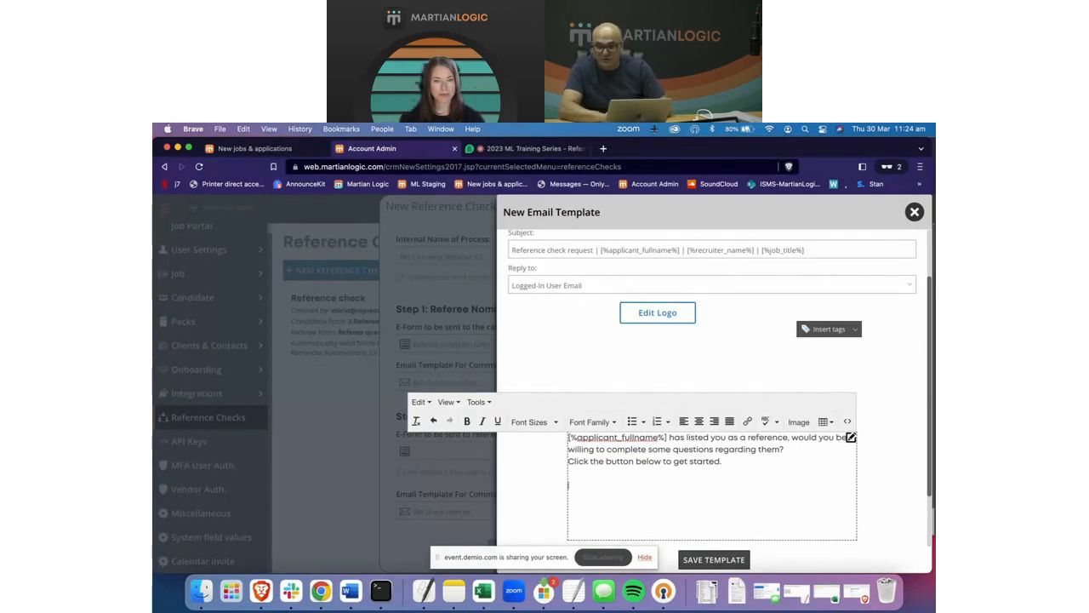
pyautogui.press('BackSpace')
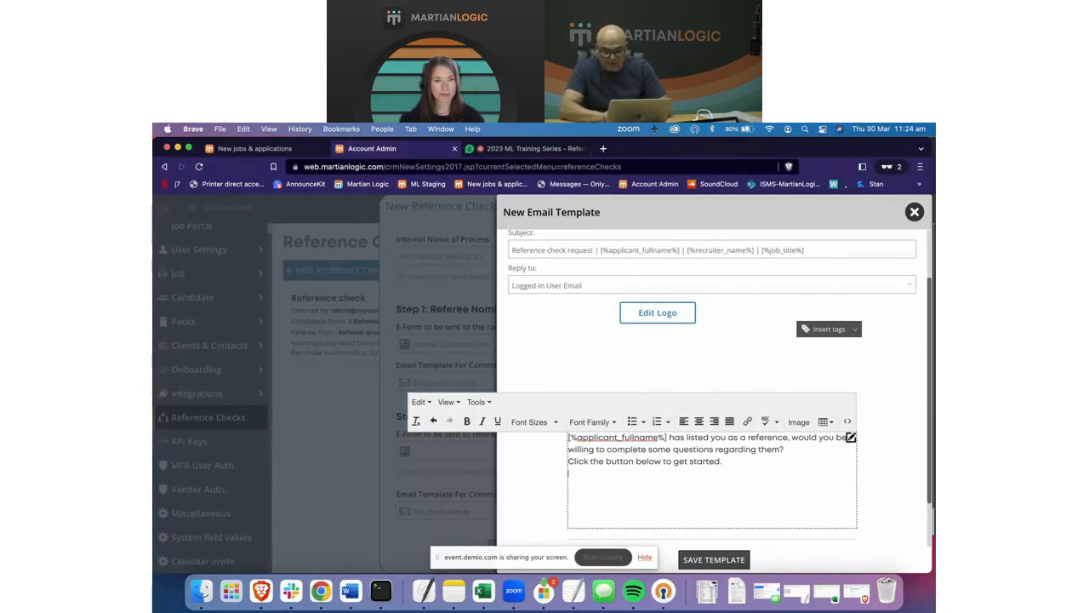
pyautogui.write('V2')
pyautogui.click(608, 348)
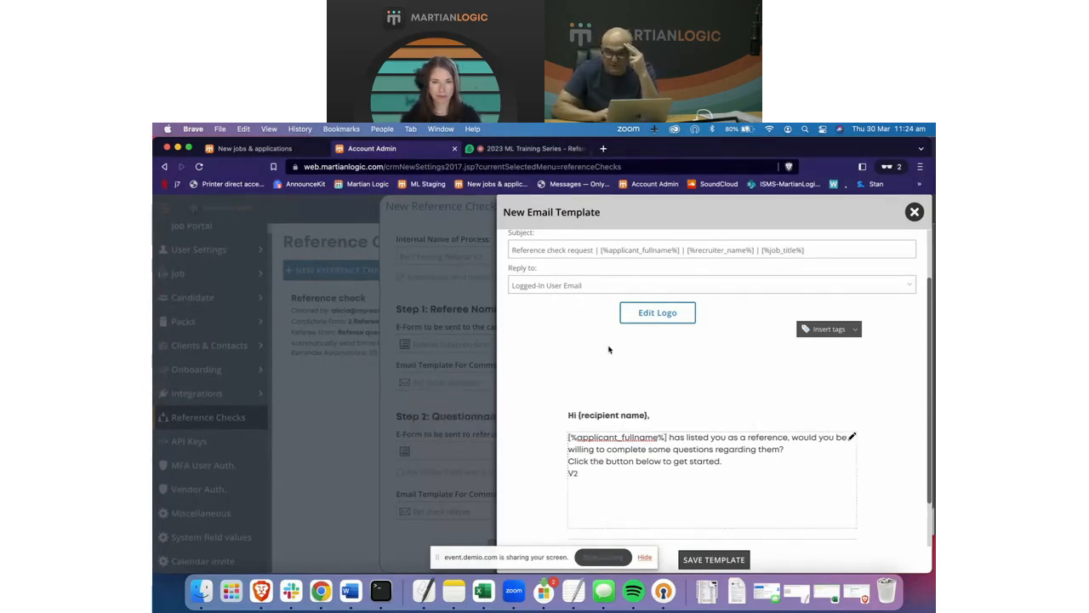
# Look over the available tags and the end of the referee email, and save the template
pyautogui.click(855, 334)
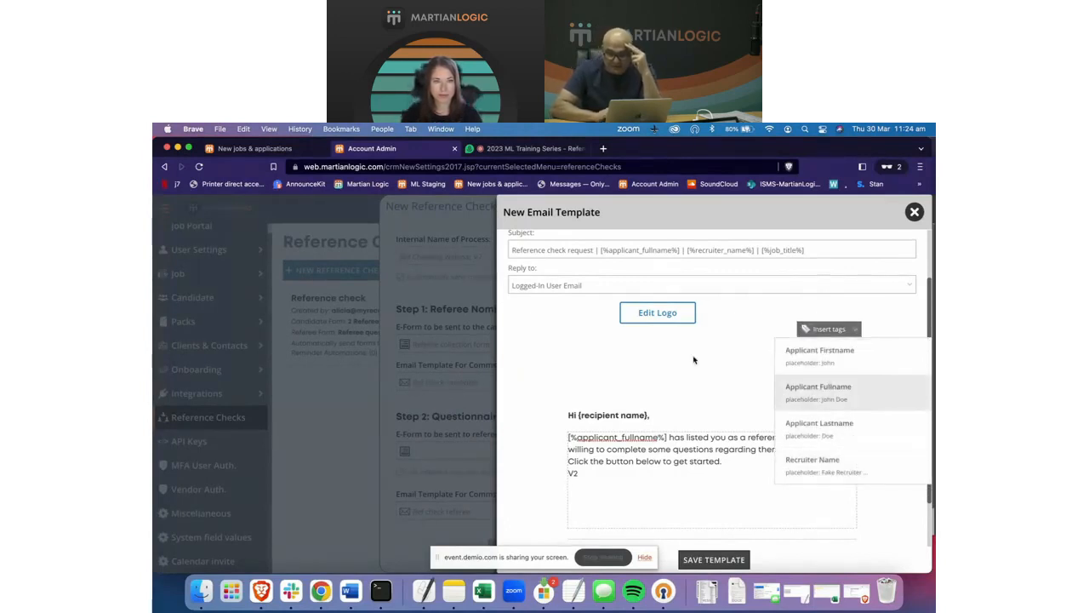
pyautogui.scroll(-2, 695, 360)
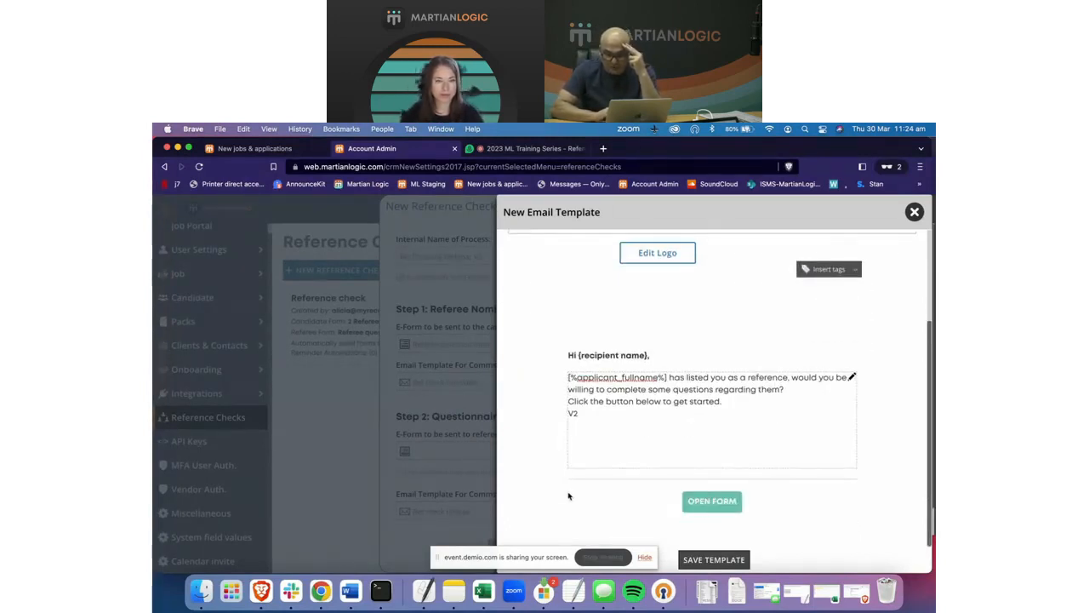
pyautogui.click(706, 559)
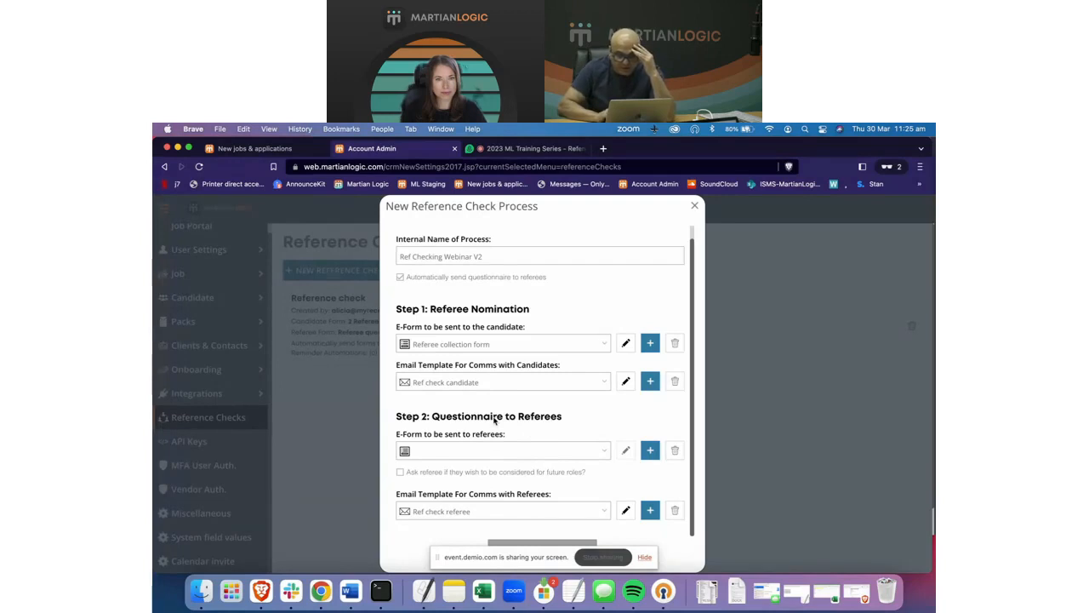
# Choose "Ref check referee Webinar V1" as the email template for comms with referees
pyautogui.click(603, 514)
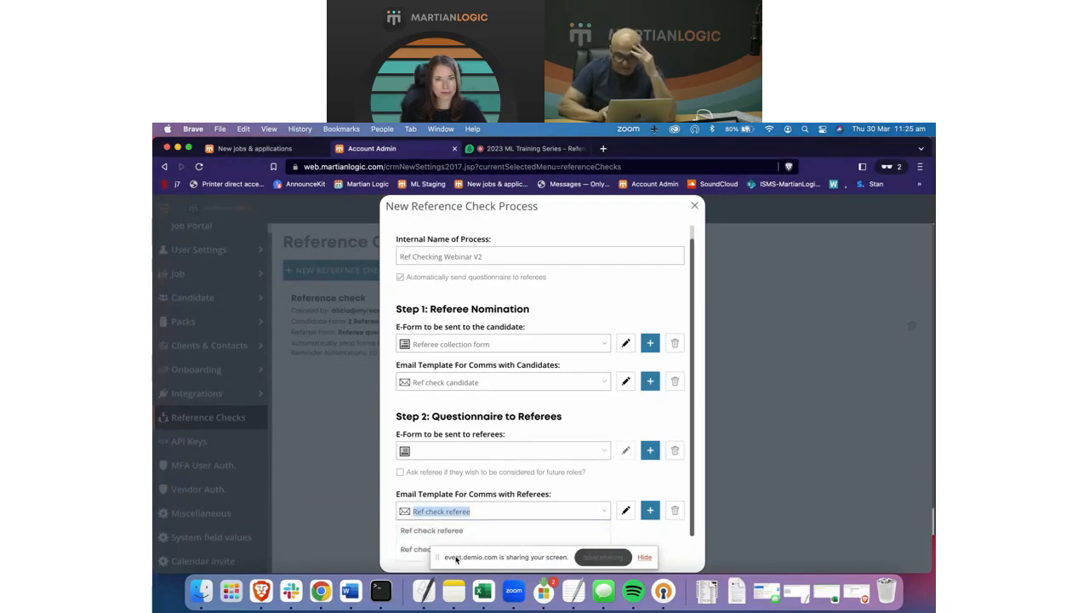
pyautogui.moveTo(460, 557); pyautogui.dragTo(776, 517)
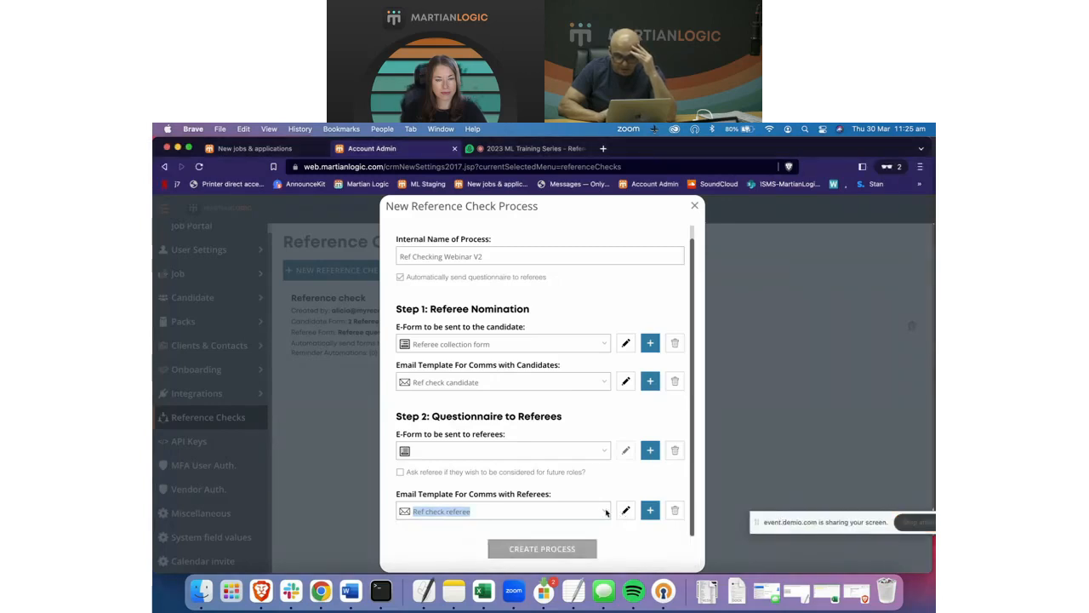
pyautogui.click(603, 513)
pyautogui.click(445, 551)
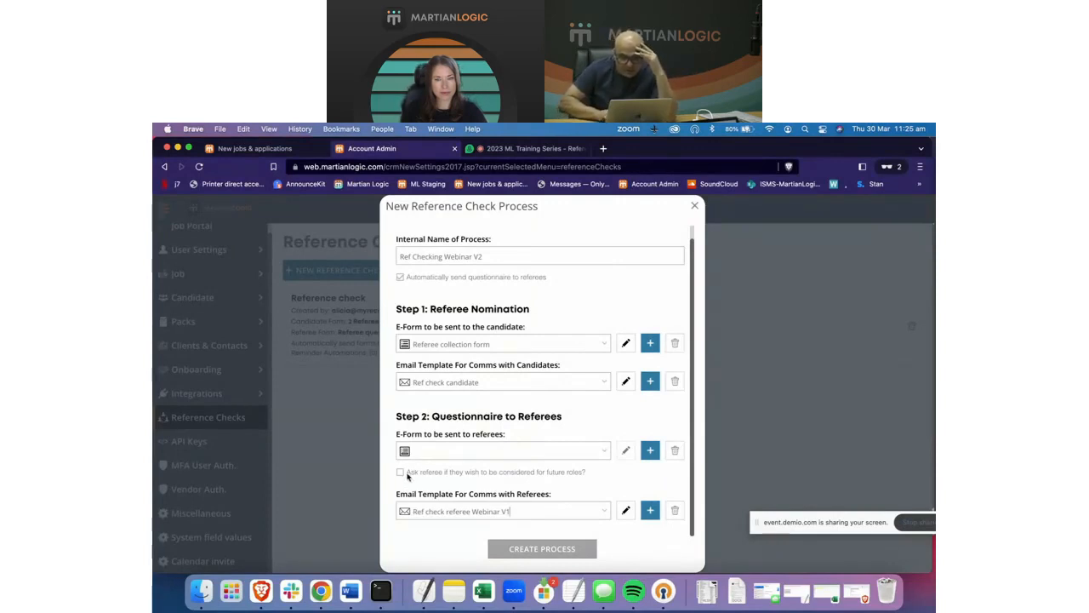
# Enable asking referees if they wish to be considered for future roles
pyautogui.press('super+equal')
pyautogui.press('super+equal')
pyautogui.press('super+equal')
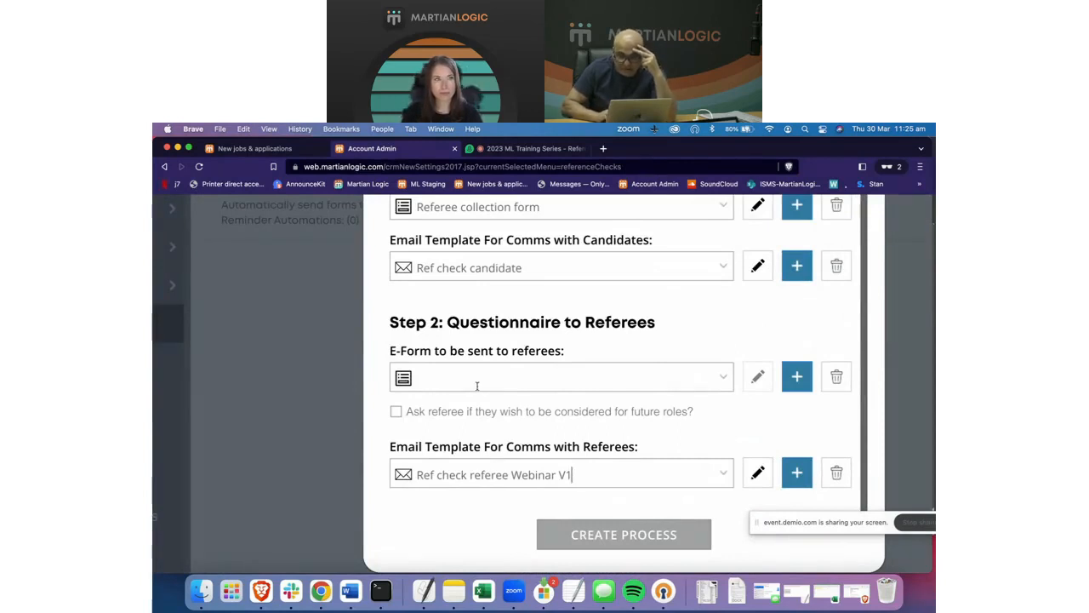
pyautogui.hscroll(1, 476, 386)
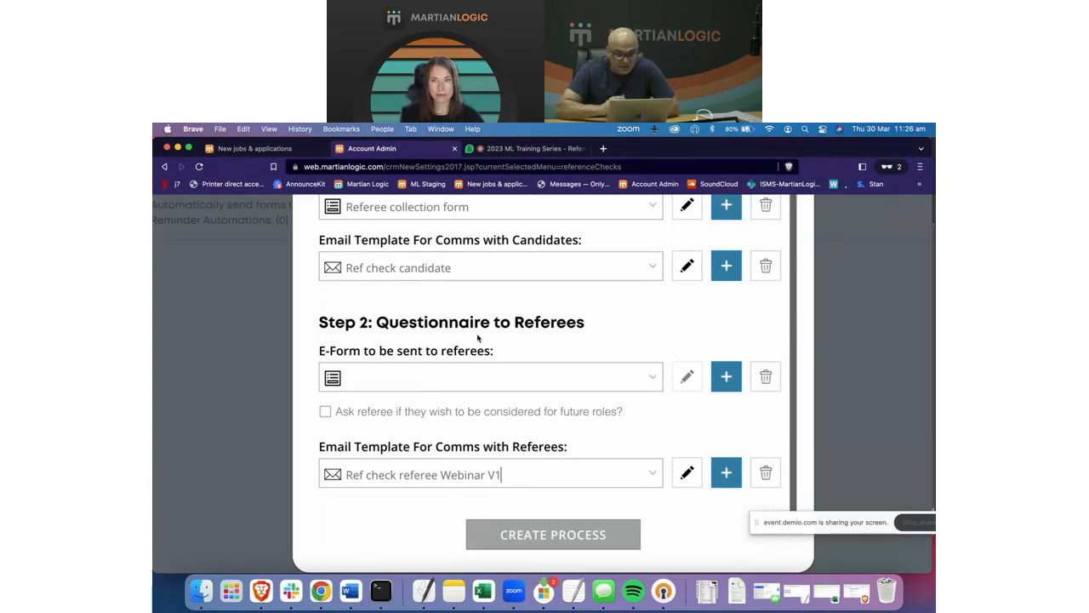
pyautogui.click(324, 413)
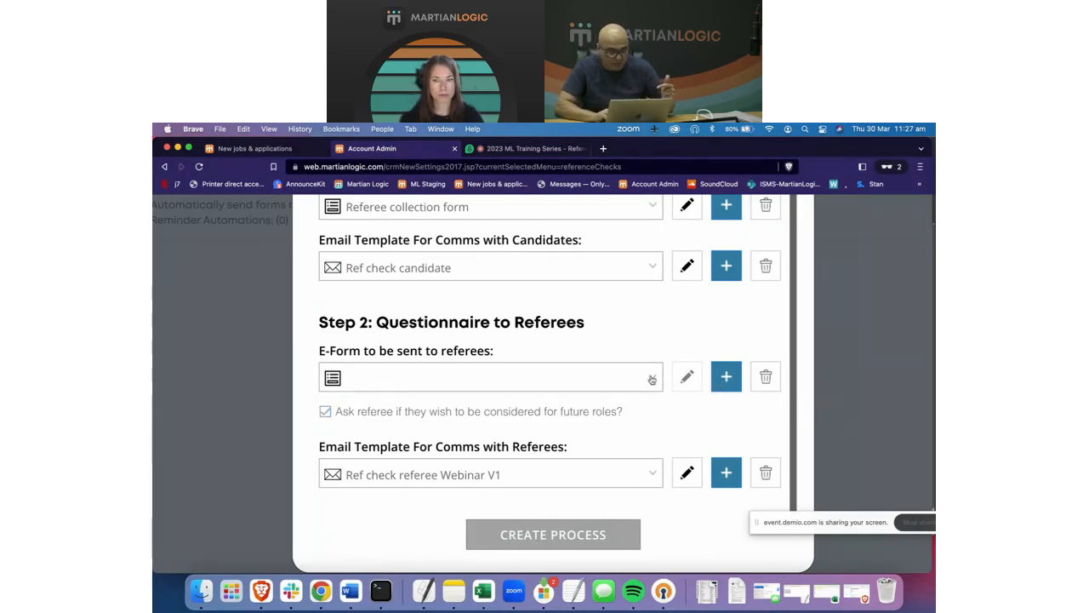
pyautogui.click(653, 380)
pyautogui.click(627, 344)
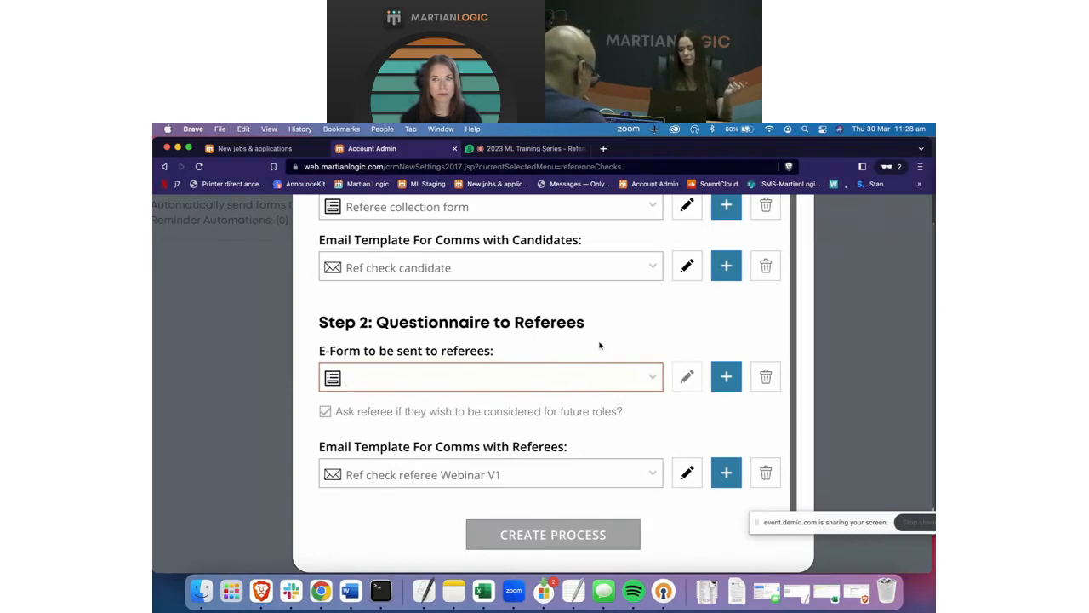
pyautogui.scroll(1, 599, 346)
pyautogui.scroll(-1, 599, 345)
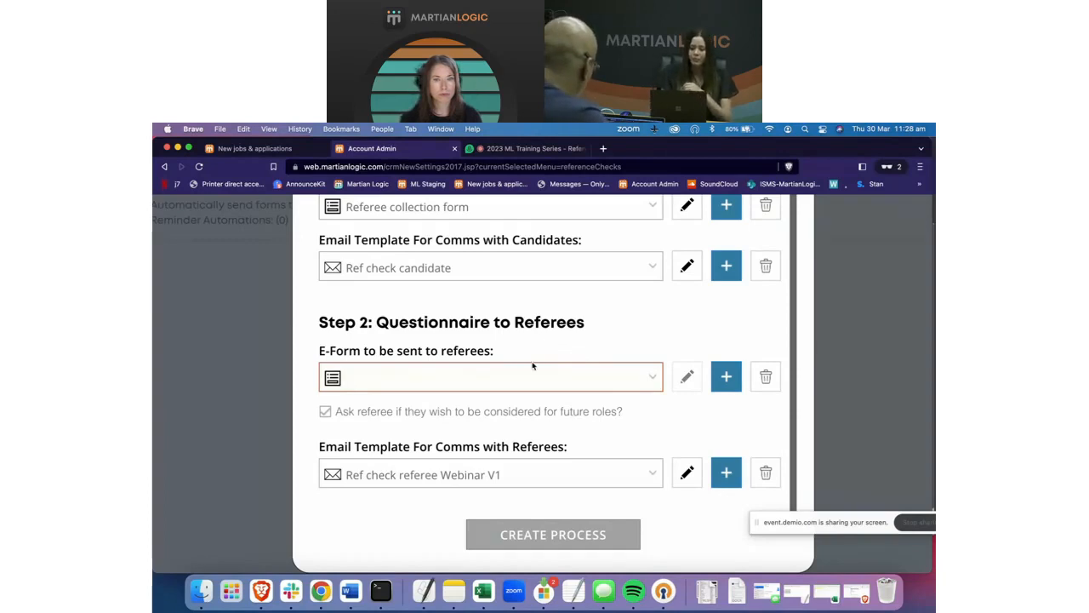
pyautogui.scroll(4, 518, 381)
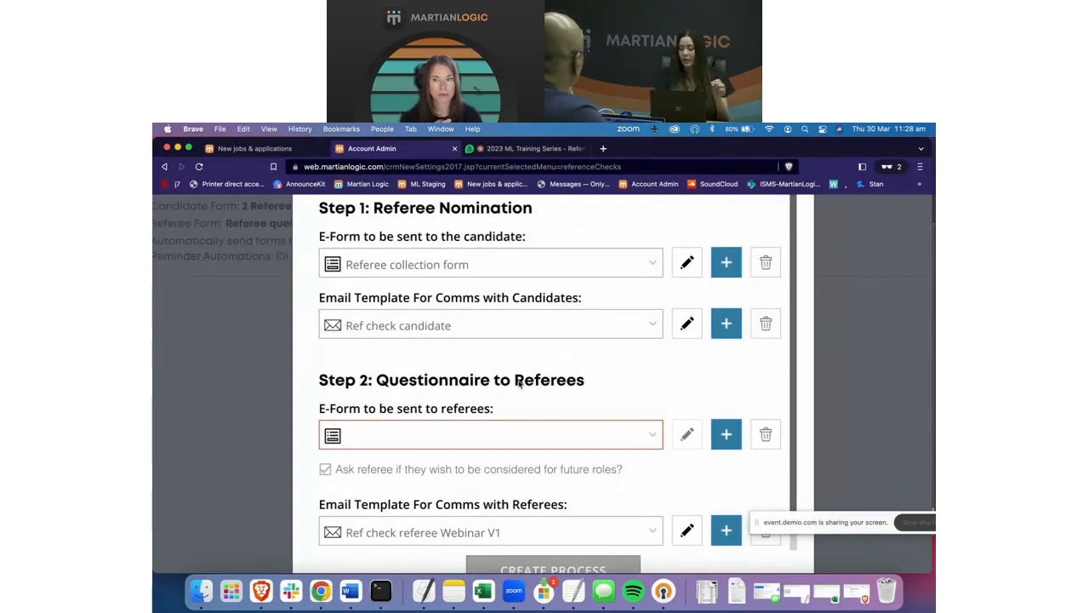
pyautogui.scroll(-1, 520, 383)
pyautogui.scroll(1, 520, 385)
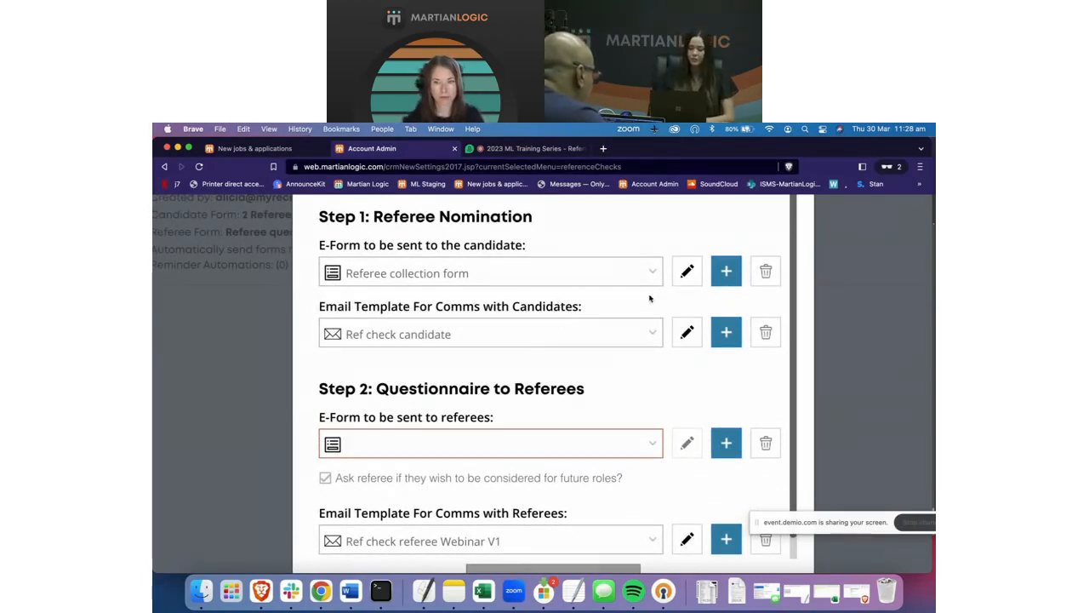
pyautogui.click(576, 240)
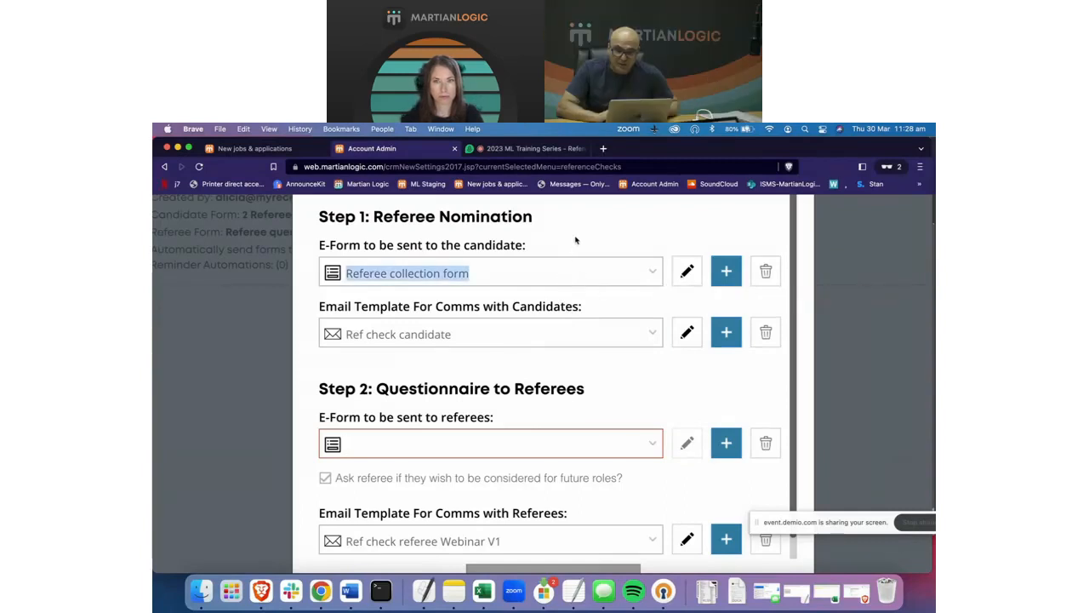
pyautogui.click(541, 301)
pyautogui.click(609, 231)
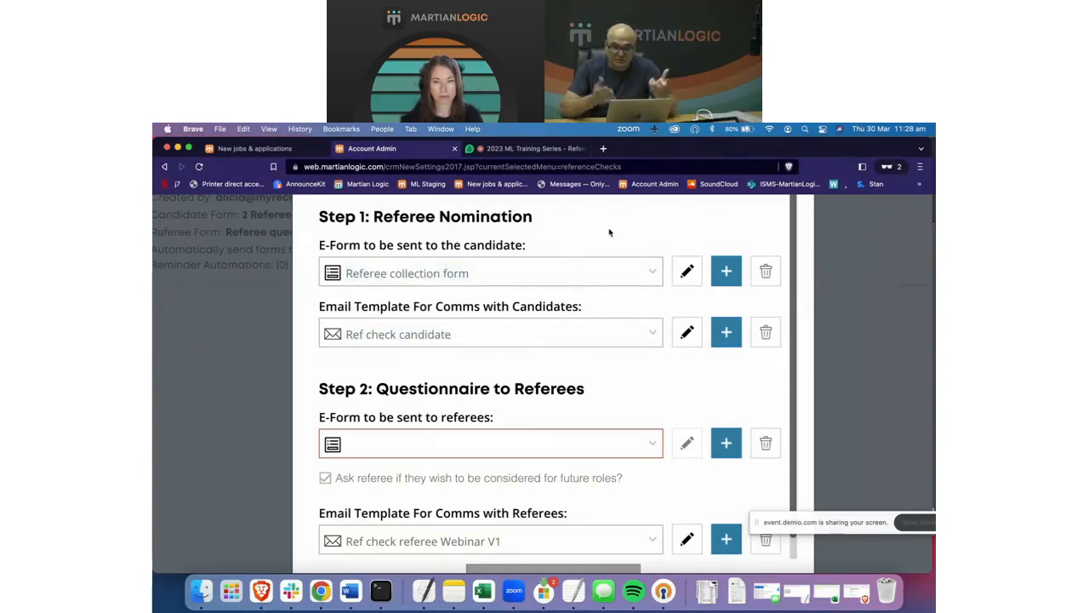
# Open the Referee collection form, examine the First referee question's fields, basic and advanced settings, and return to the process setup
pyautogui.click(687, 272)
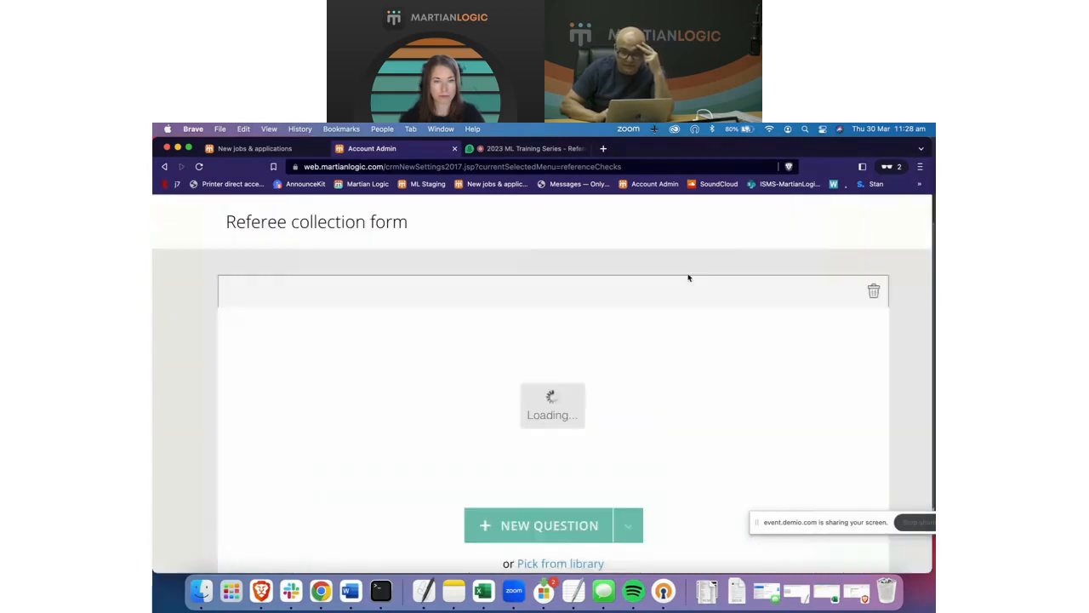
pyautogui.scroll(-3, 526, 378)
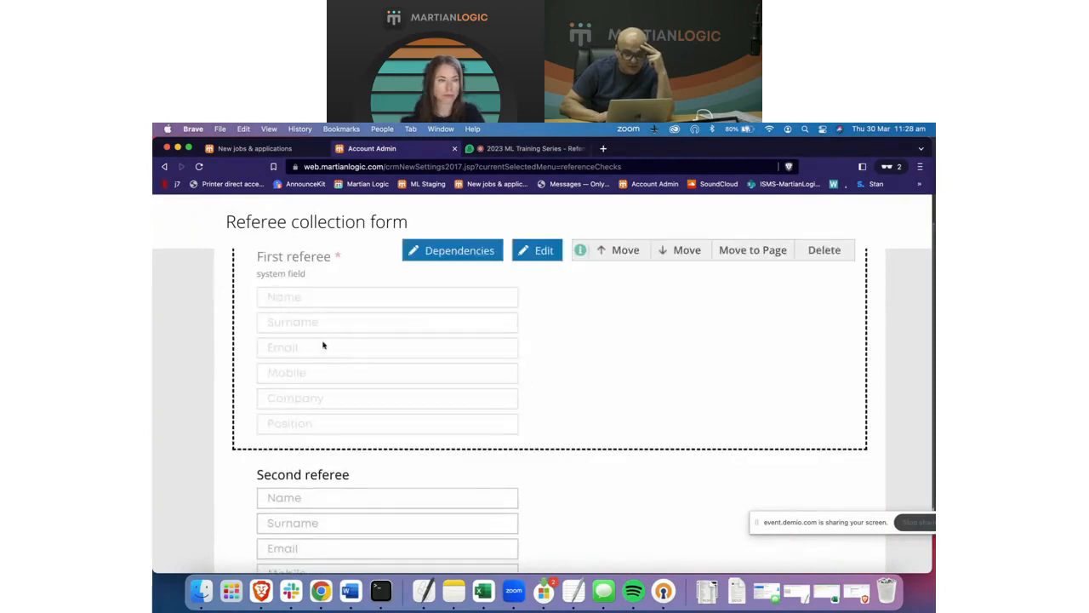
pyautogui.scroll(3, 324, 344)
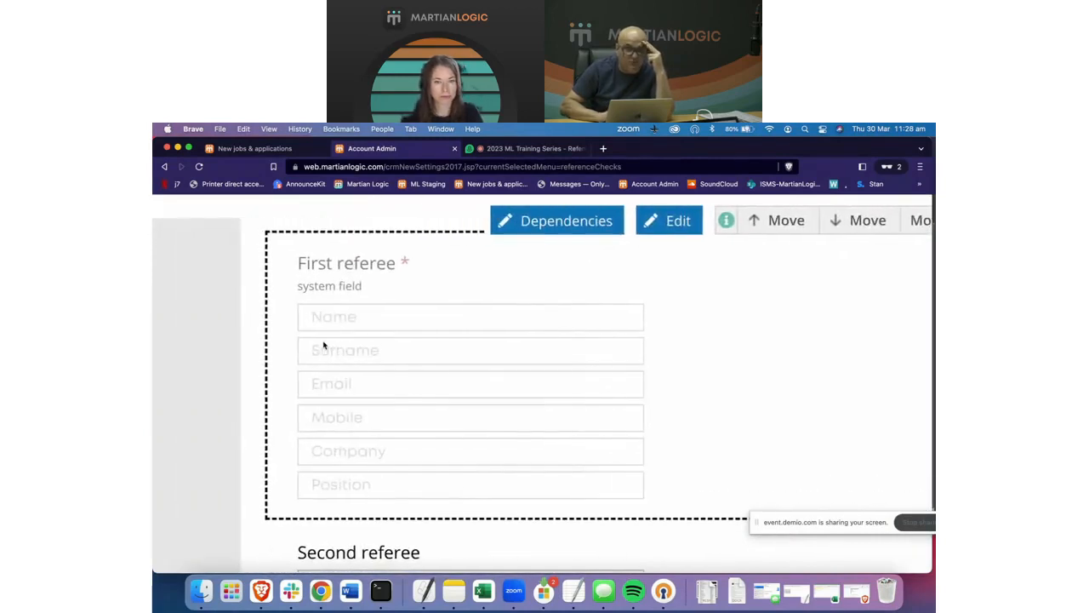
pyautogui.moveTo(323, 284)
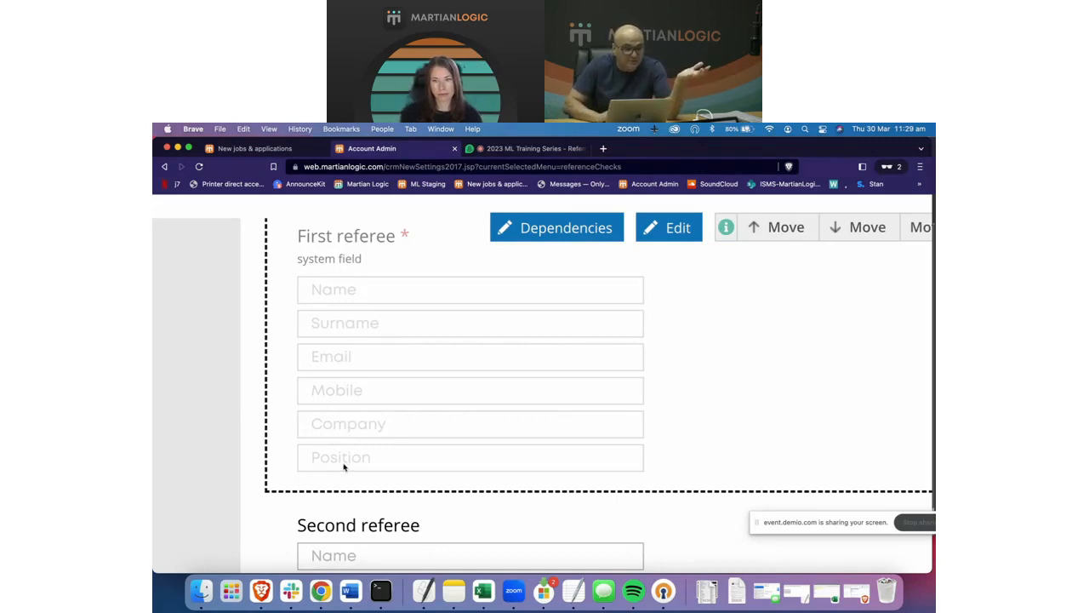
pyautogui.scroll(1, 344, 465)
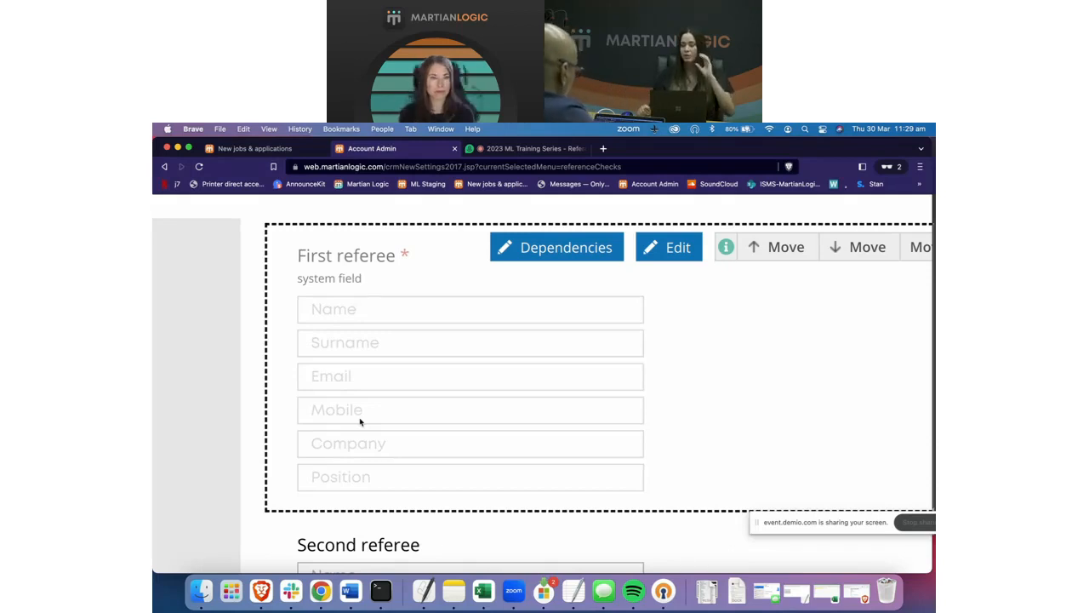
pyautogui.click(669, 247)
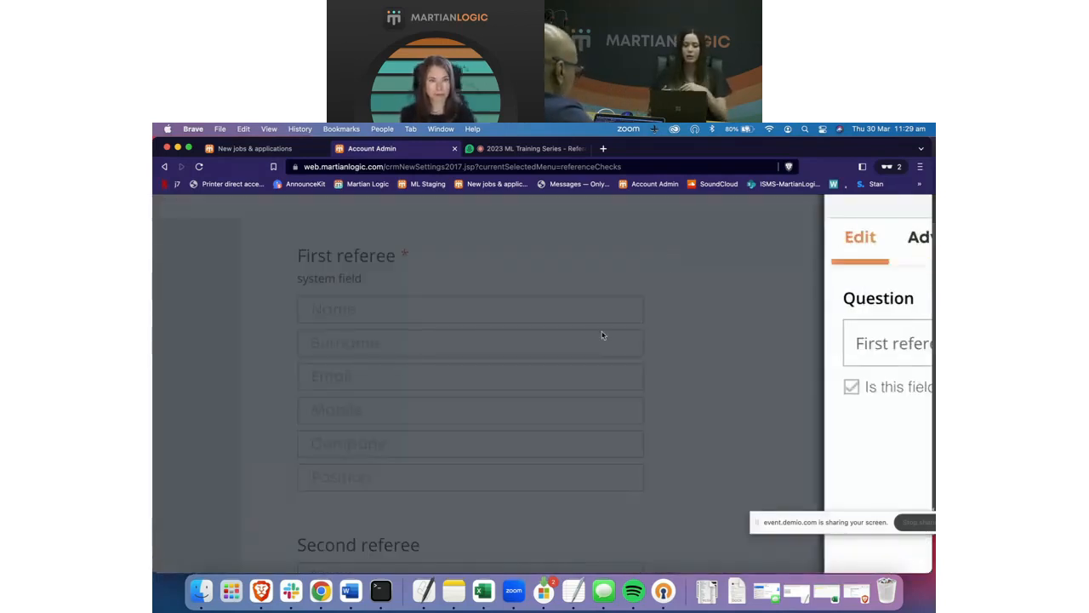
pyautogui.scroll(-5, 655, 337)
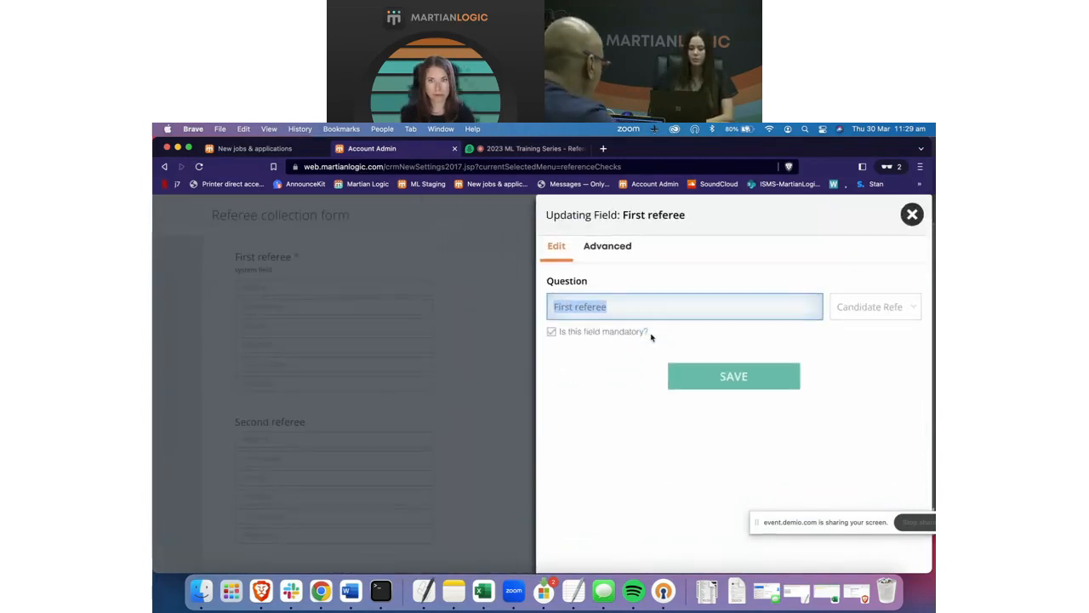
pyautogui.click(621, 250)
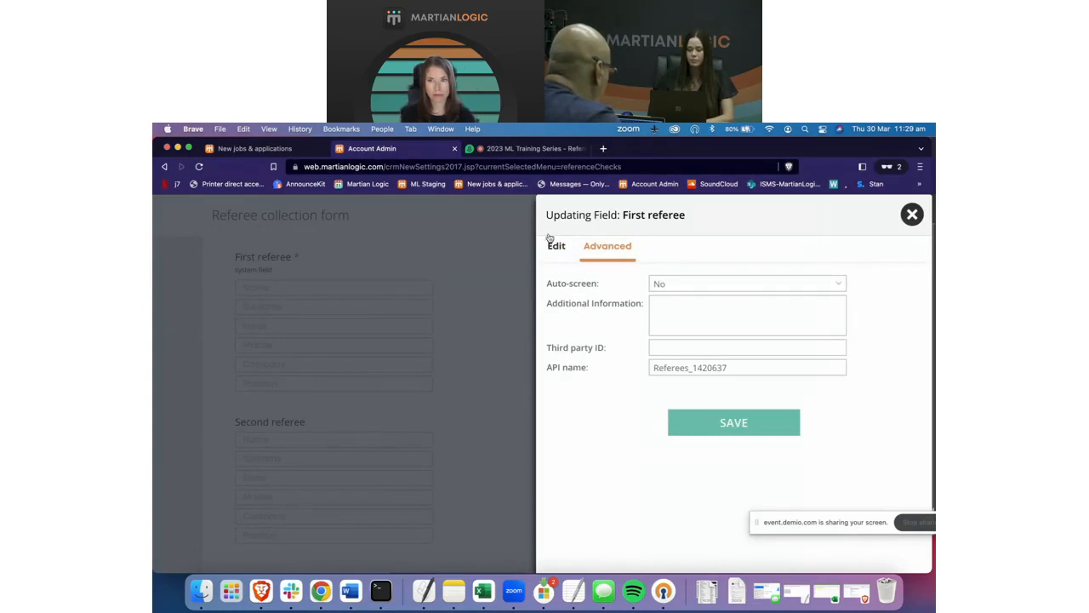
pyautogui.click(554, 259)
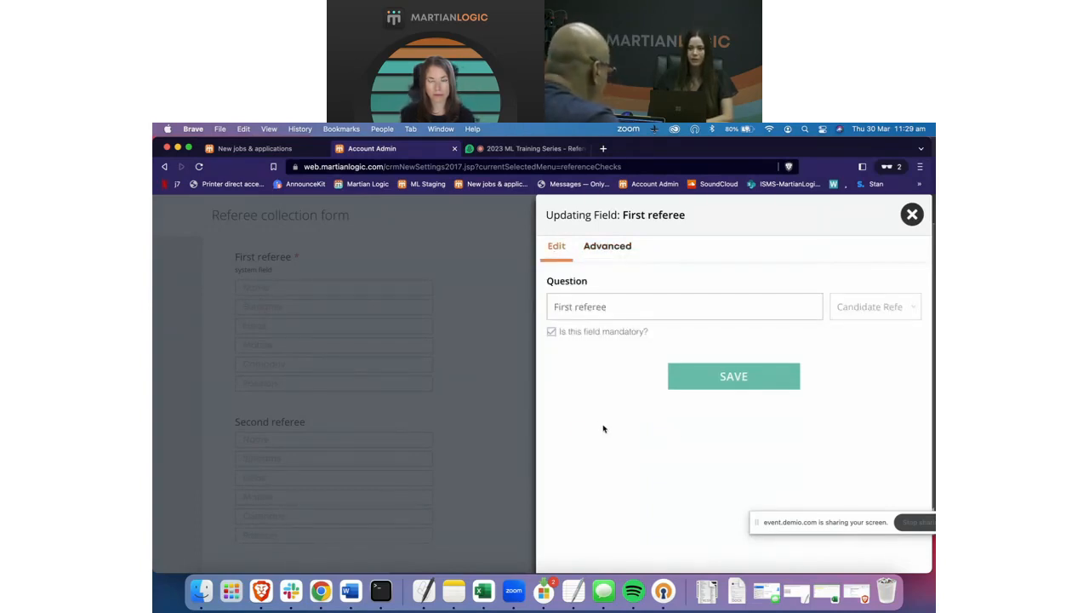
pyautogui.click(911, 215)
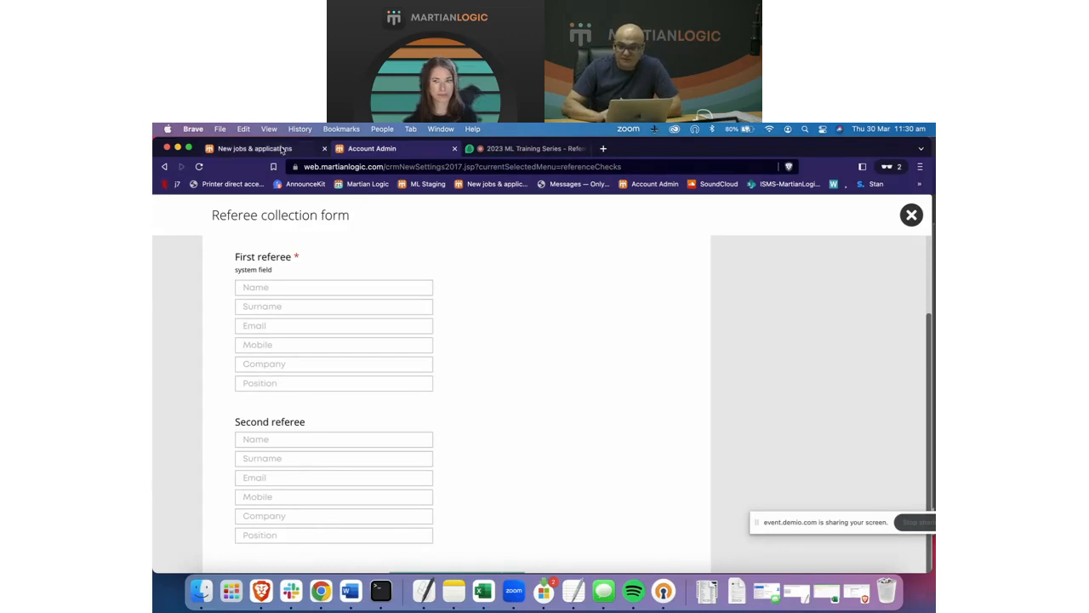
pyautogui.click(911, 215)
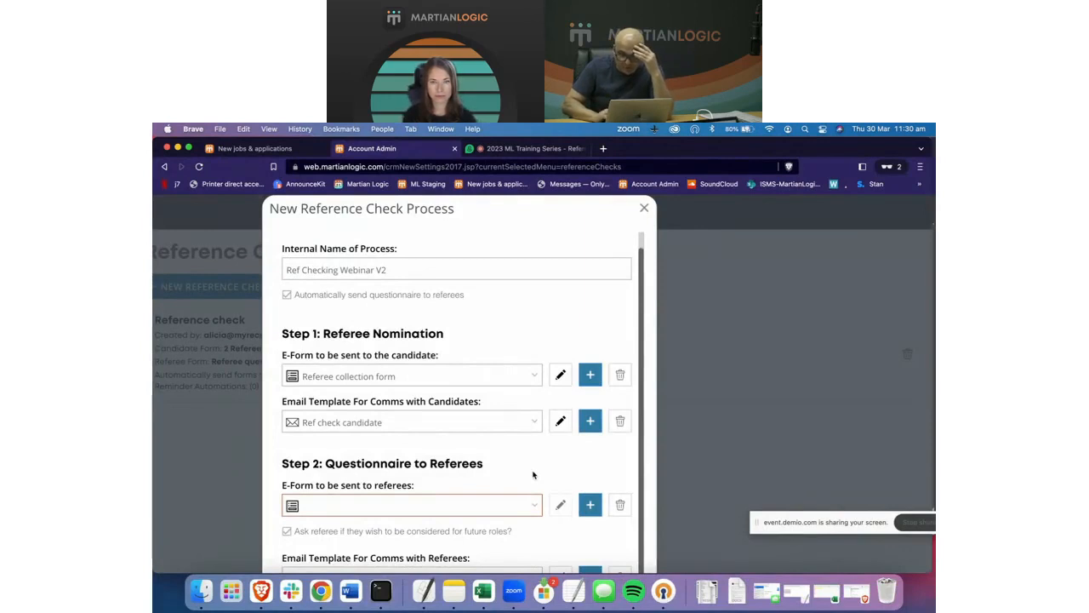
# Create a new e-form for the referees named "Questionnaire for referees V1"
pyautogui.click(590, 504)
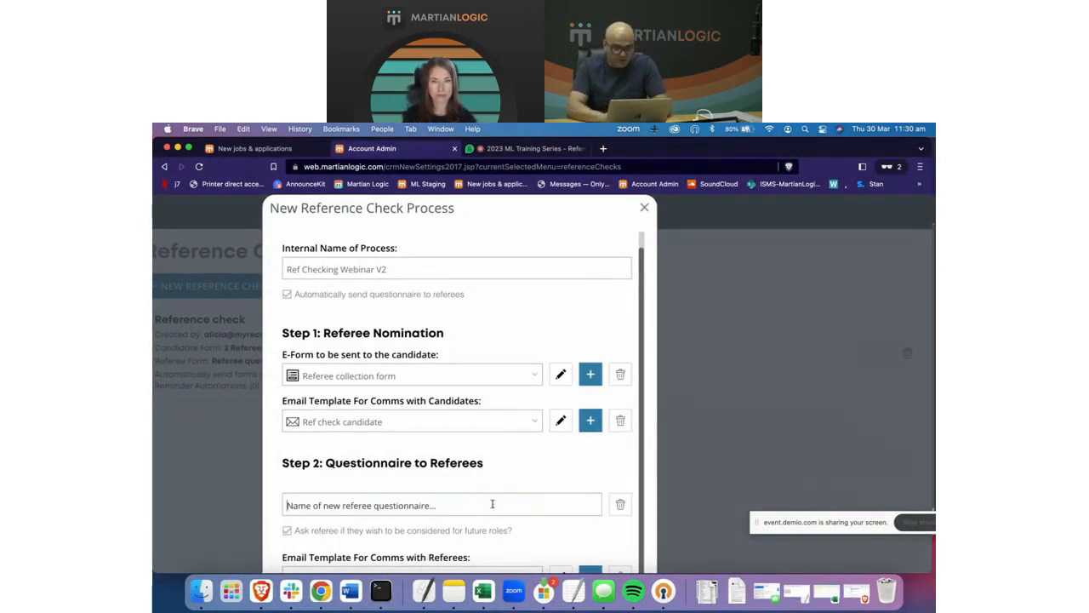
pyautogui.scroll(-3, 491, 503)
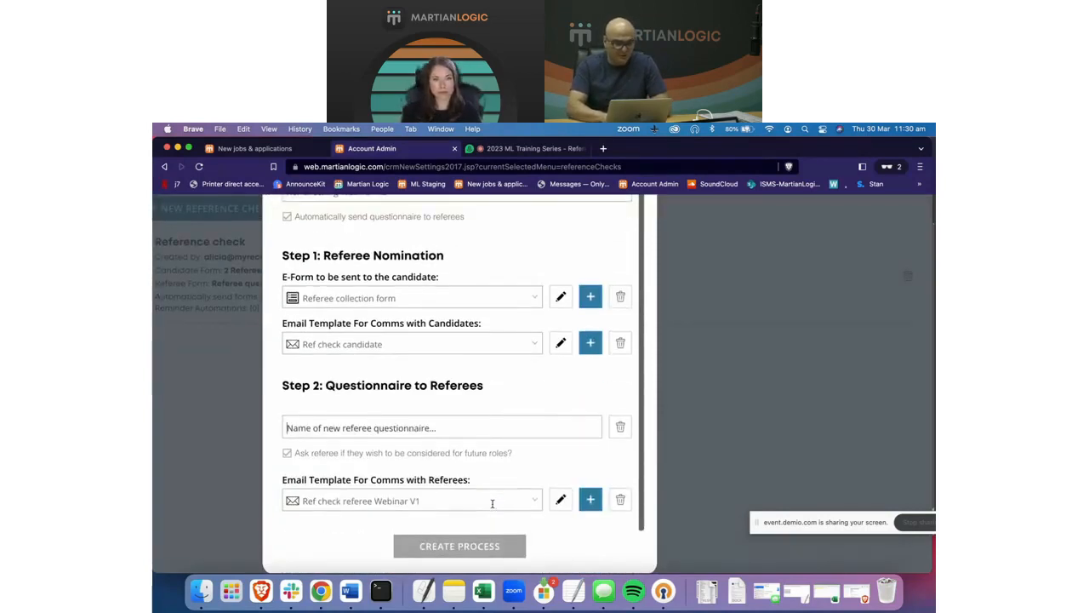
pyautogui.write('Quest')
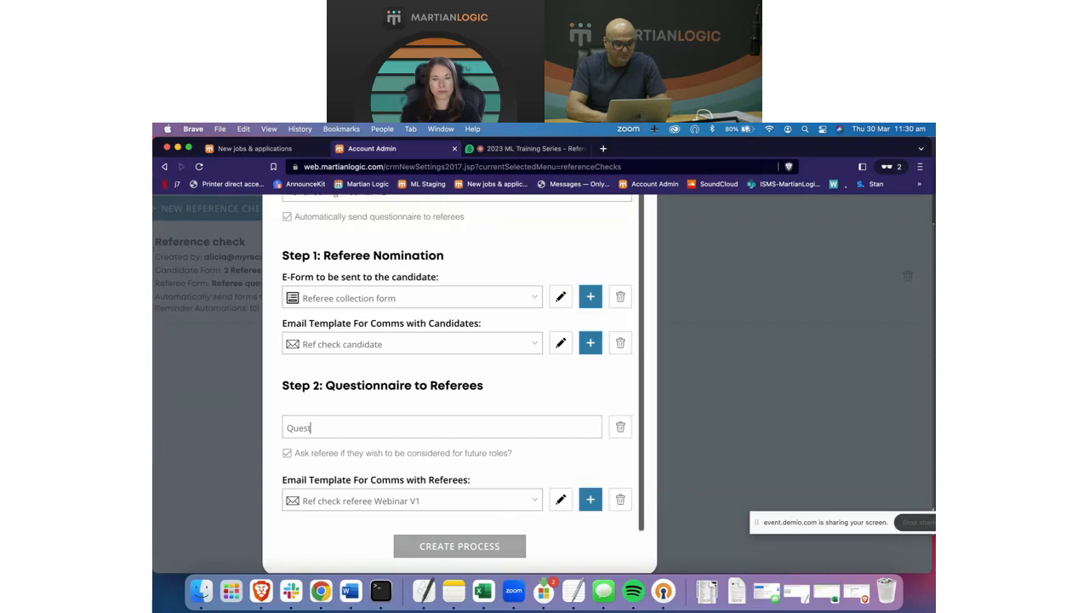
pyautogui.write('ionnaire')
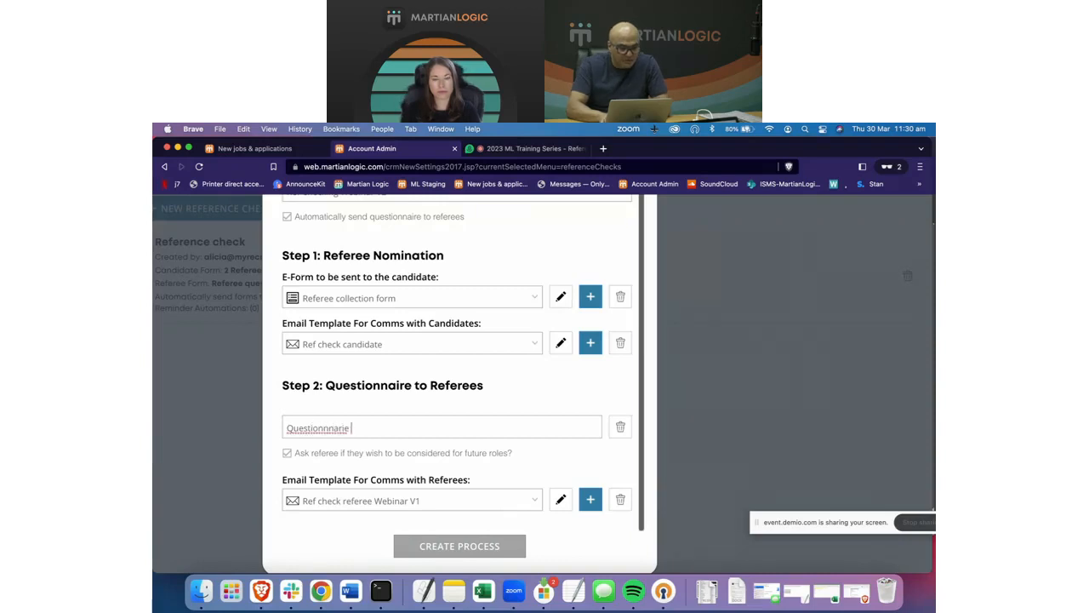
pyautogui.press('BackSpace')
pyautogui.press('BackSpace')
pyautogui.press('BackSpace')
pyautogui.press('BackSpace')
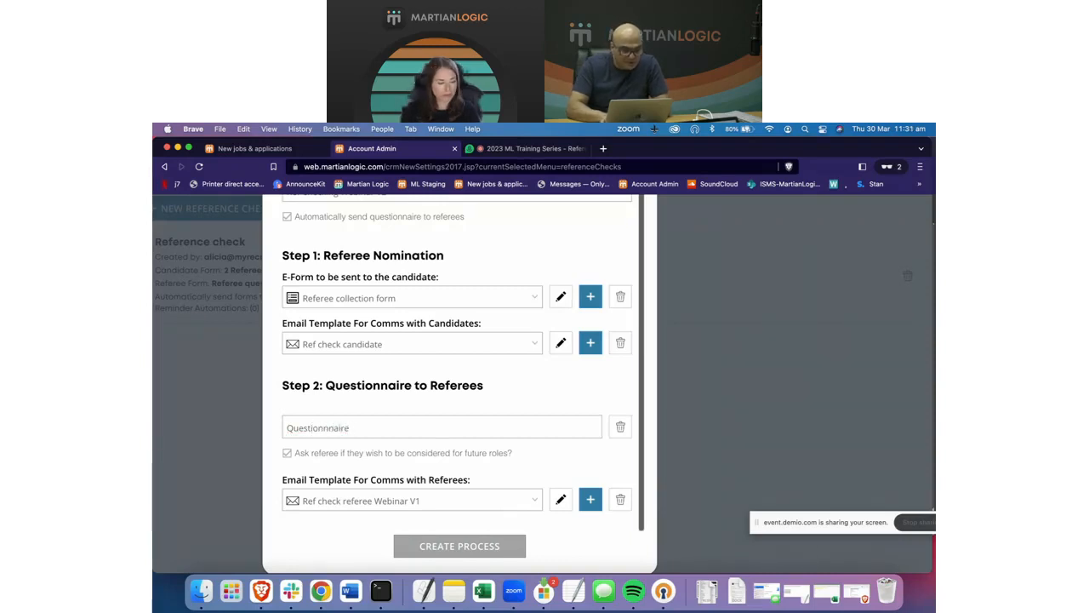
pyautogui.press('BackSpace')
pyautogui.press('BackSpace')
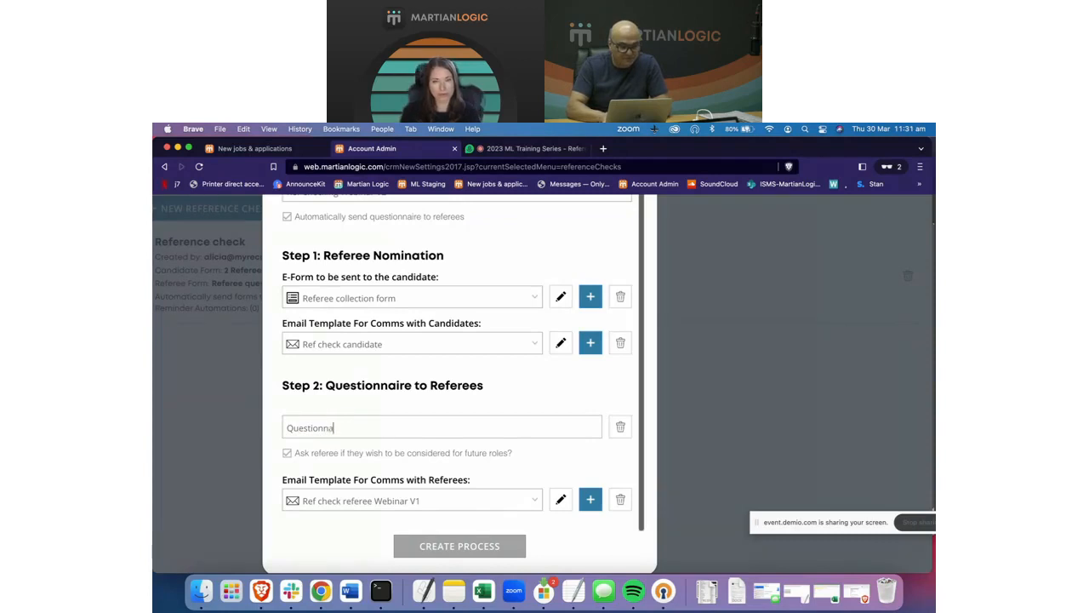
pyautogui.press('BackSpace')
pyautogui.write('aire')
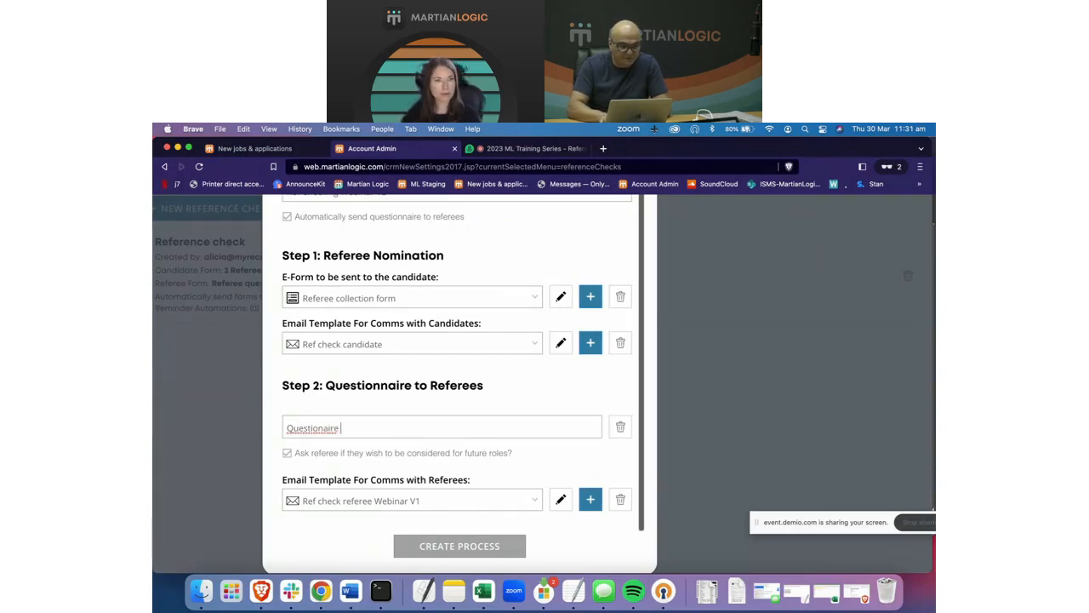
pyautogui.press('BackSpace')
pyautogui.press('BackSpace')
pyautogui.press('BackSpace')
pyautogui.press('BackSpace')
pyautogui.press('BackSpace')
pyautogui.write('na')
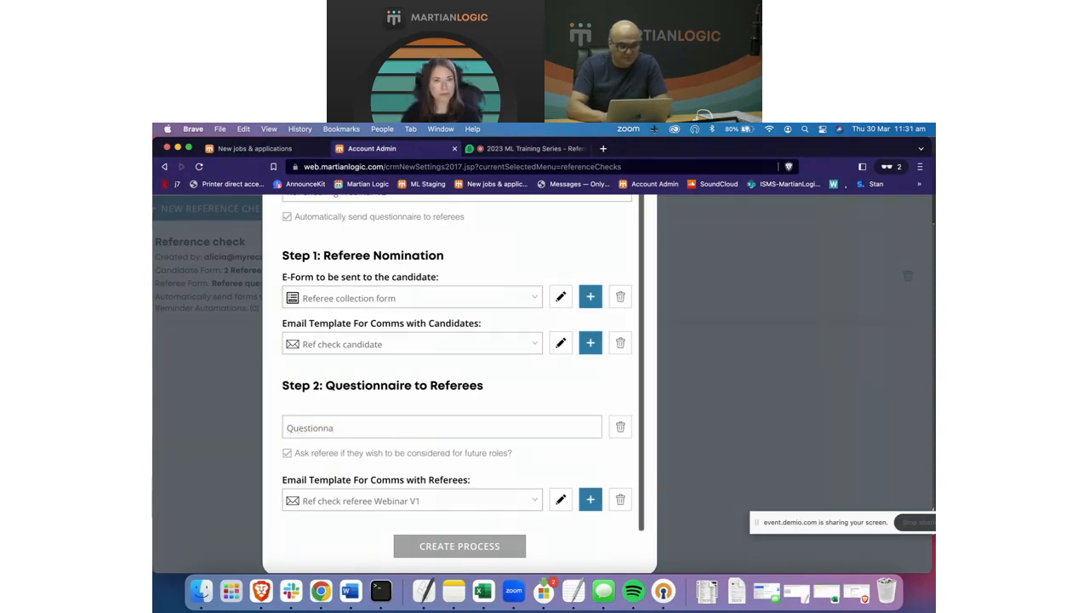
pyautogui.write('ire ')
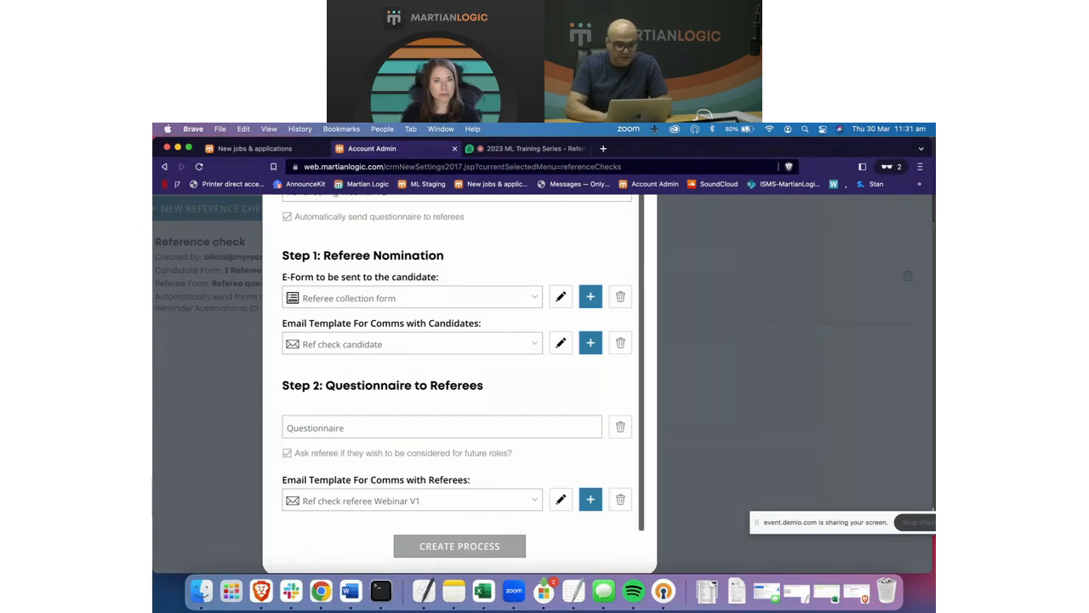
pyautogui.write('for re')
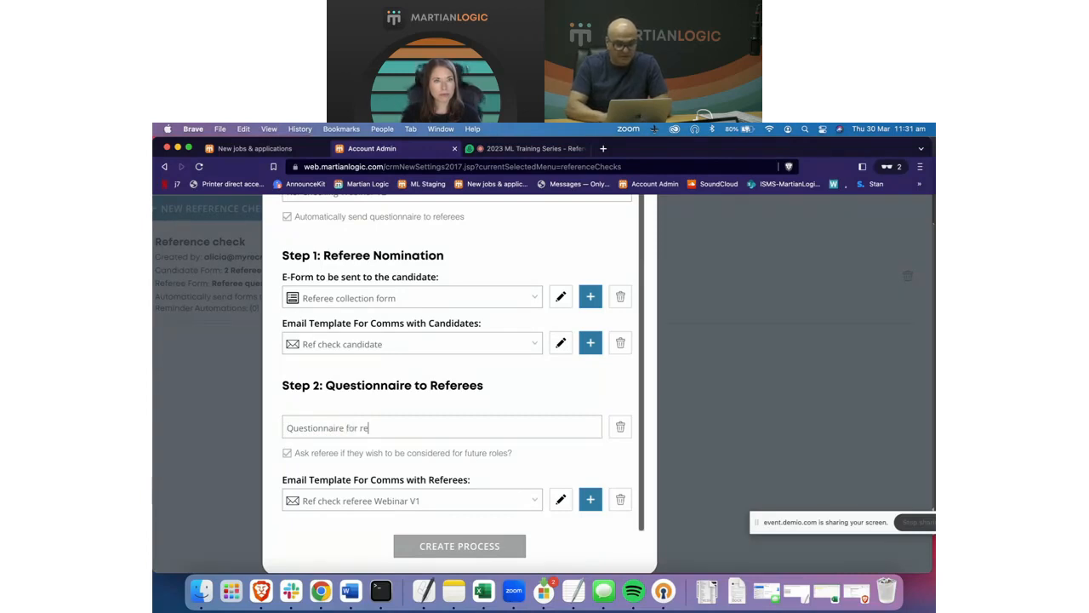
pyautogui.write('ferees ')
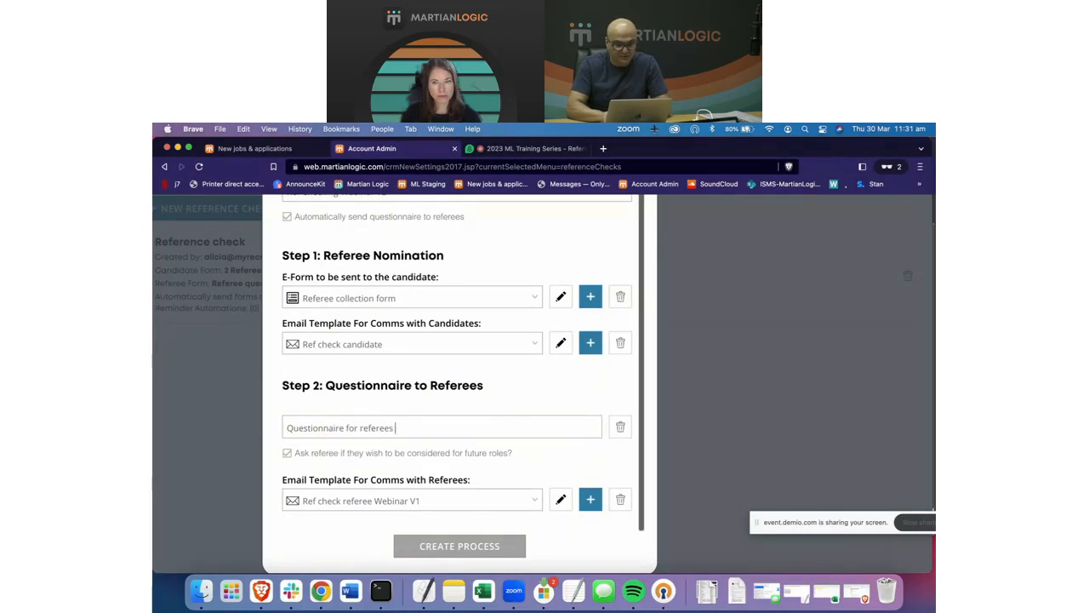
pyautogui.write('V1')
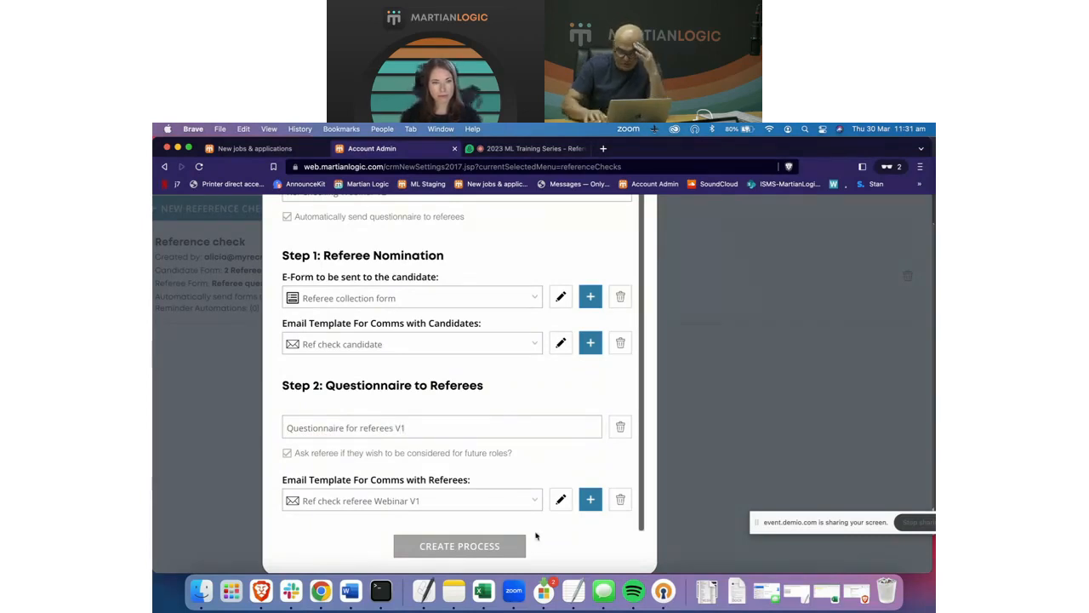
pyautogui.press('Return')
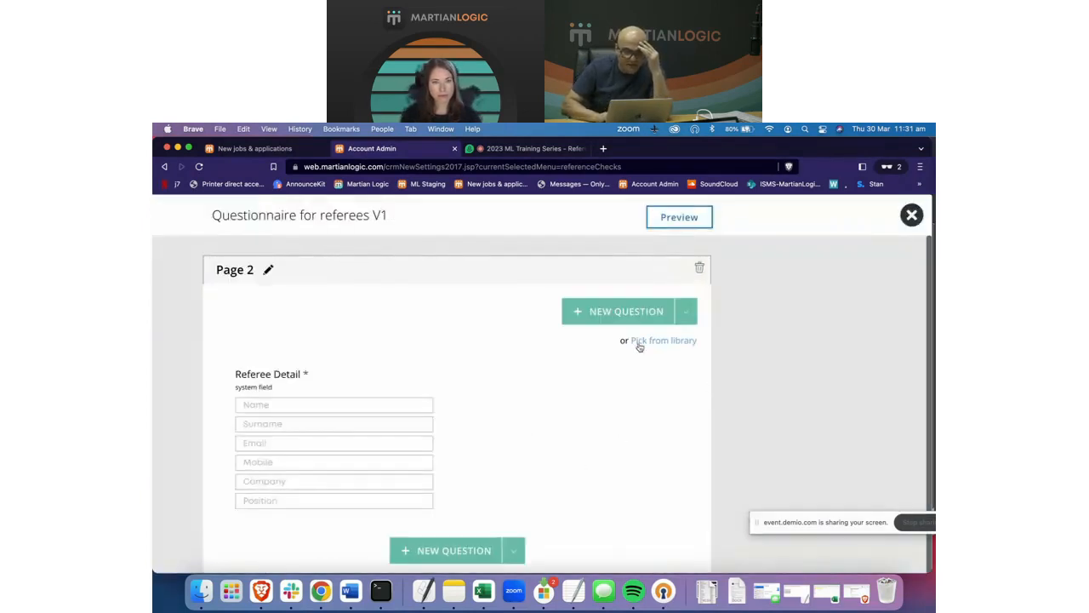
# Look over the questionnaire page and its Referee Detail system field
pyautogui.moveTo(430, 442)
pyautogui.scroll(-2, 429, 444)
pyautogui.scroll(2, 431, 445)
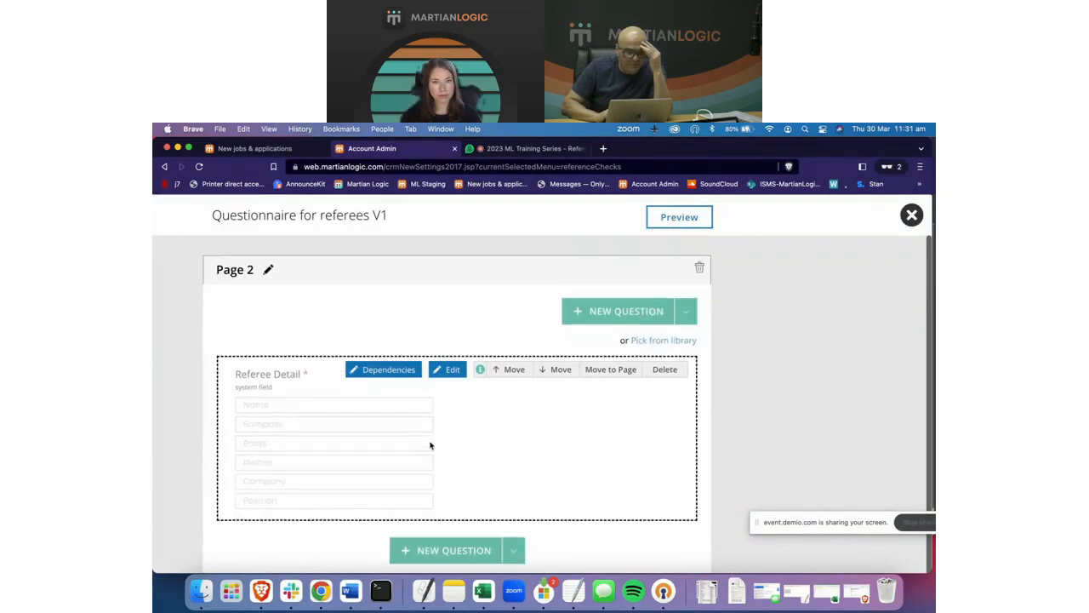
pyautogui.scroll(-2, 431, 444)
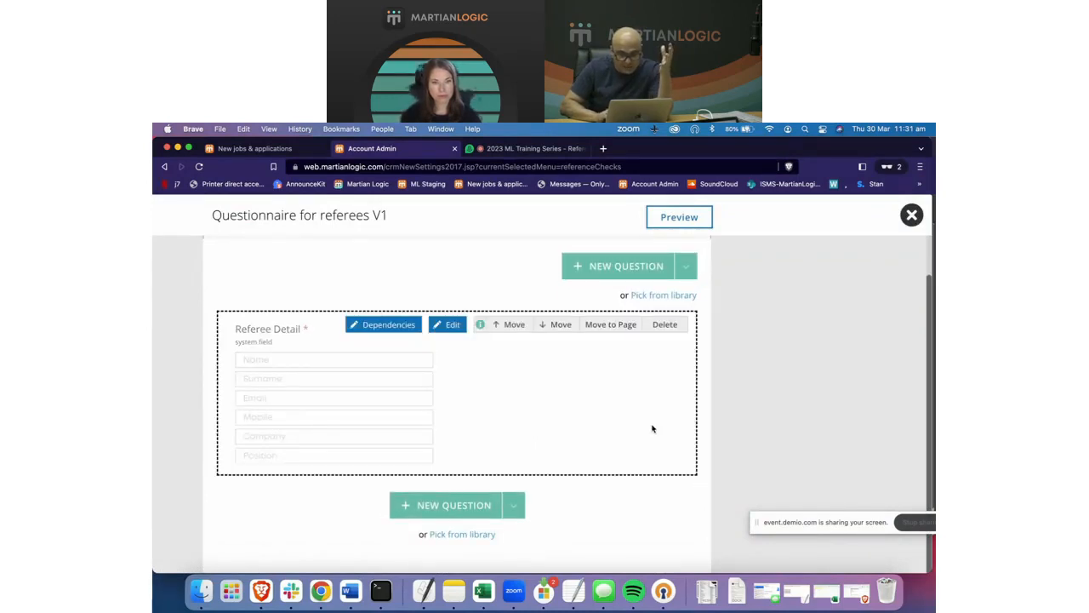
pyautogui.scroll(-1, 653, 428)
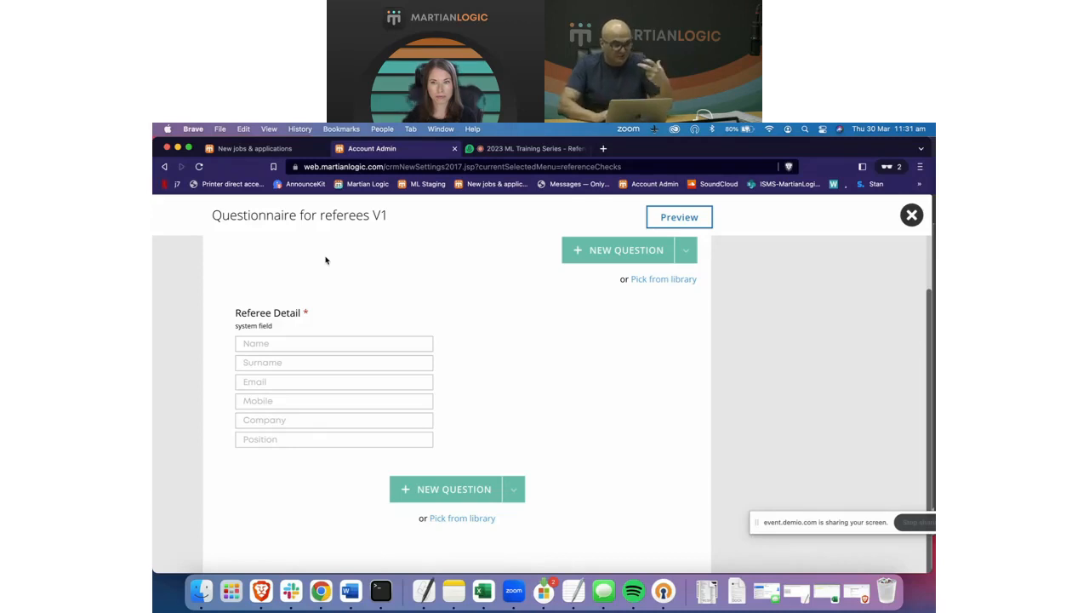
pyautogui.moveTo(251, 306)
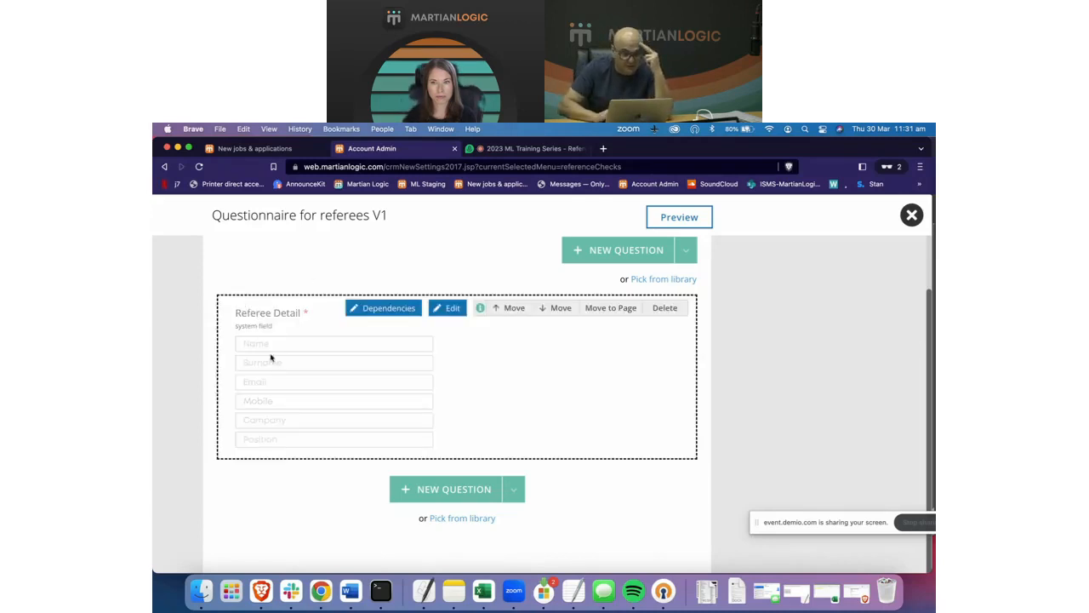
pyautogui.scroll(-2, 270, 358)
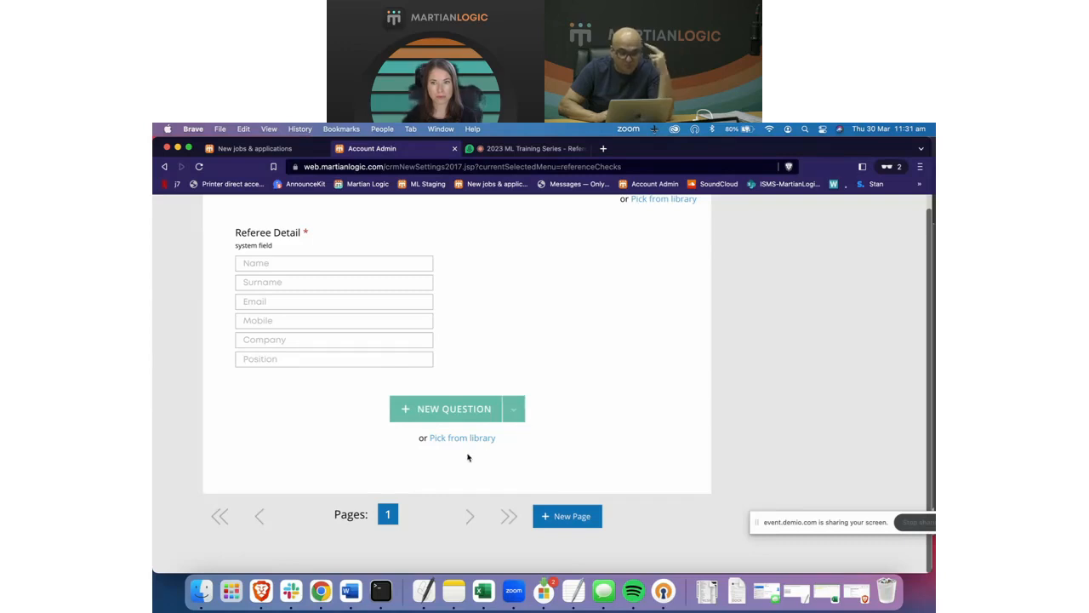
# Open the list of question types for a new question below Referee Detail and review the available field types
pyautogui.click(514, 413)
pyautogui.scroll(2, 515, 413)
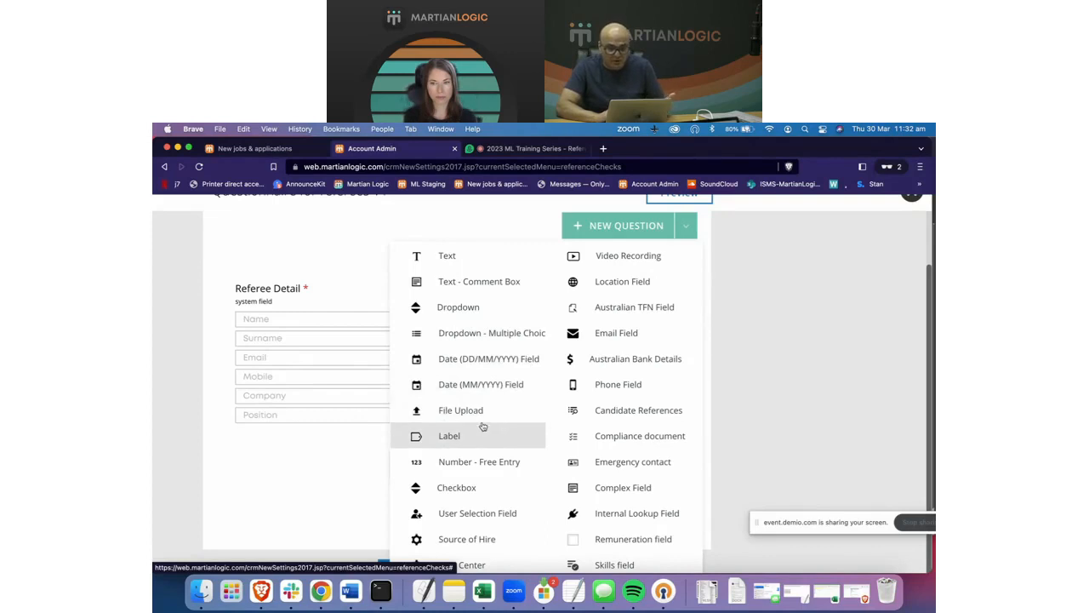
pyautogui.scroll(-1, 482, 425)
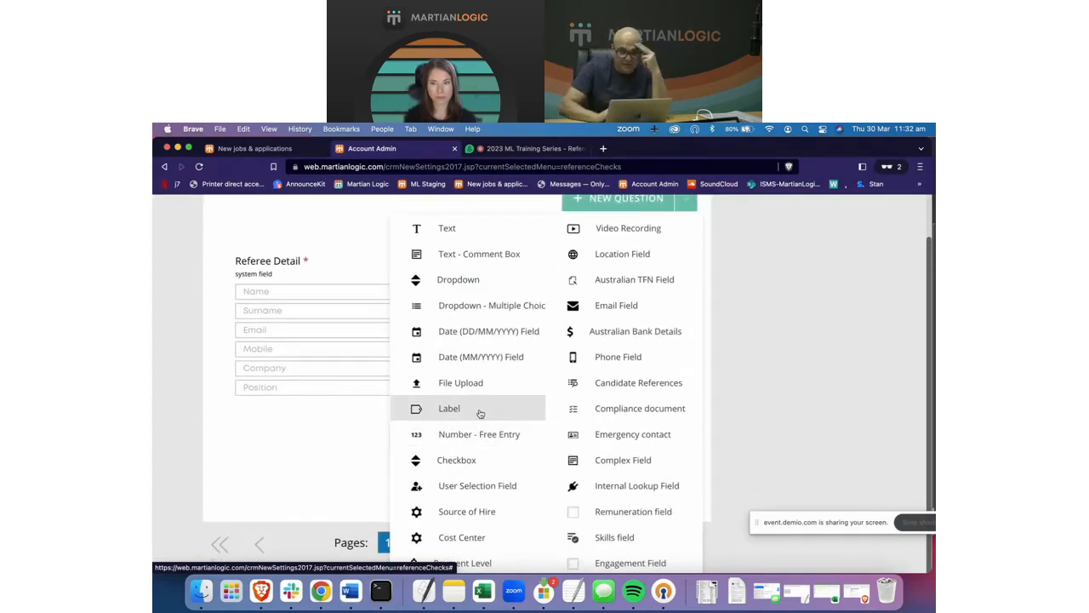
pyautogui.scroll(-1, 481, 413)
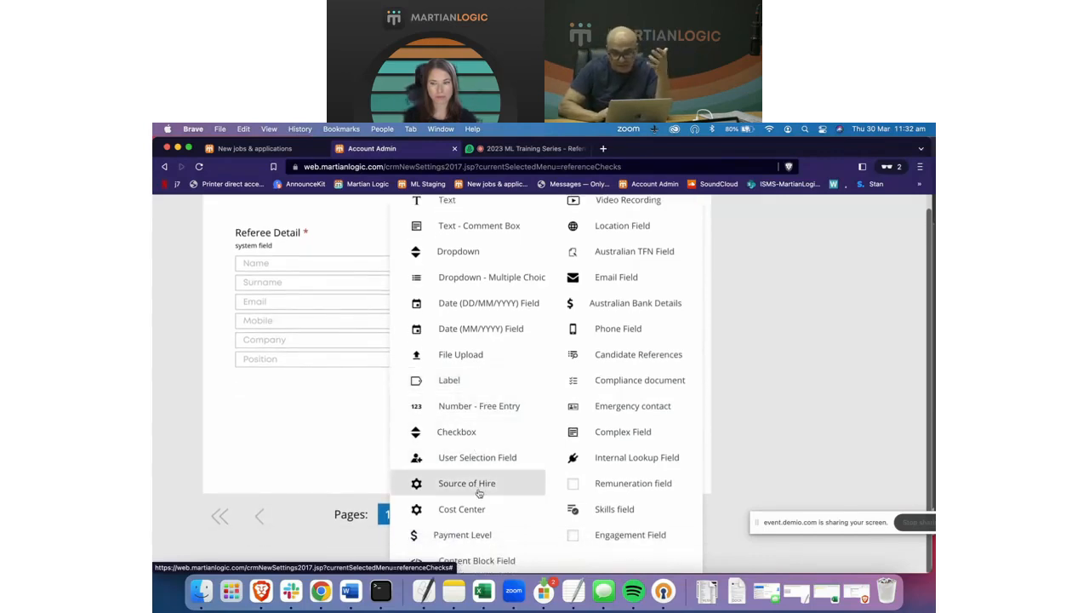
pyautogui.scroll(2, 558, 428)
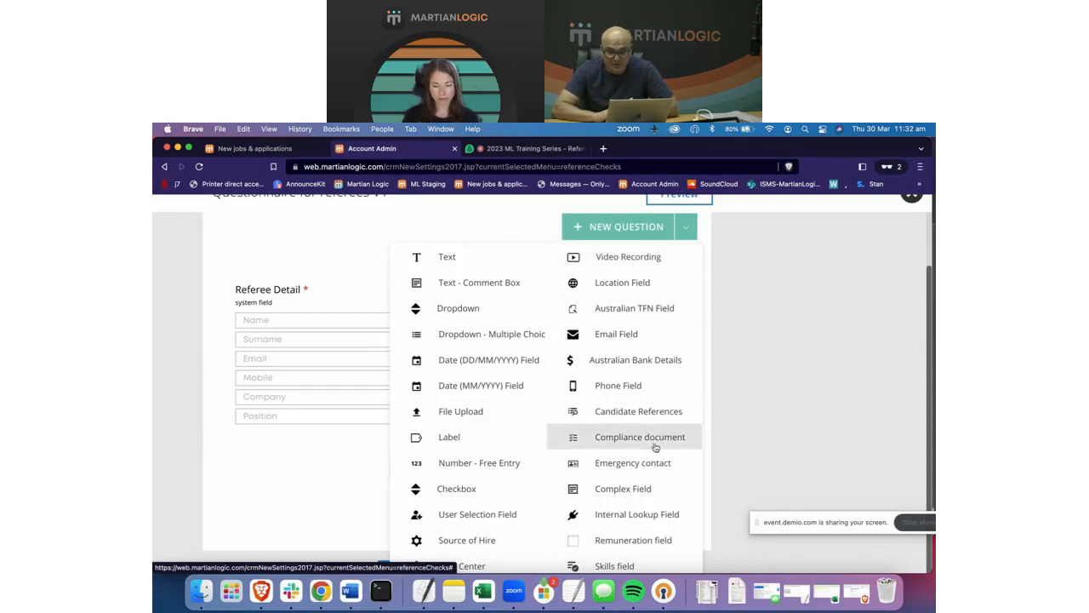
pyautogui.scroll(-1, 655, 444)
pyautogui.scroll(-1, 655, 447)
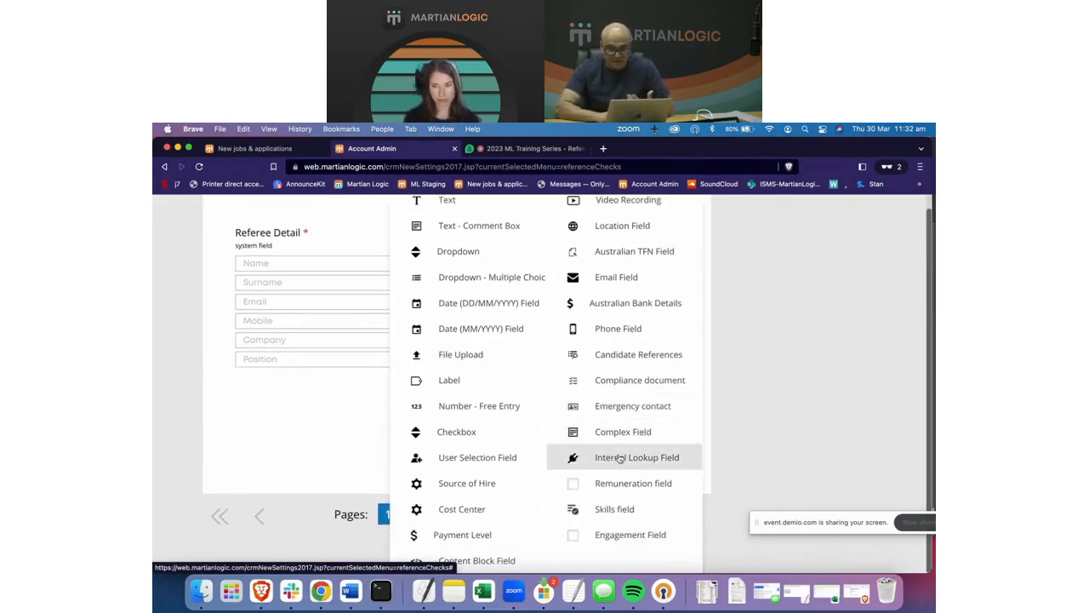
pyautogui.scroll(2, 451, 359)
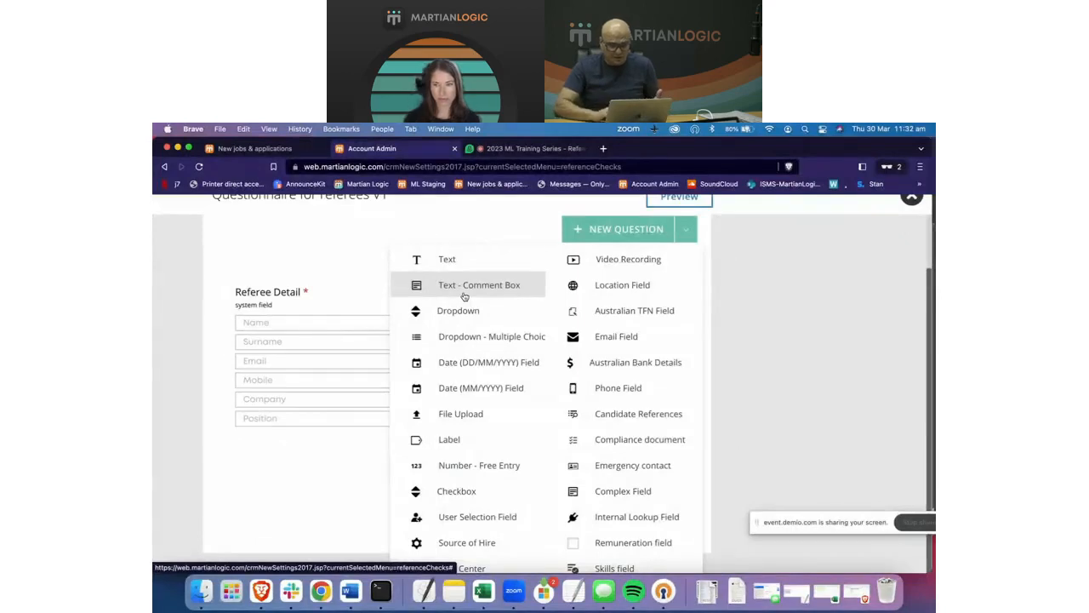
pyautogui.scroll(-1, 482, 446)
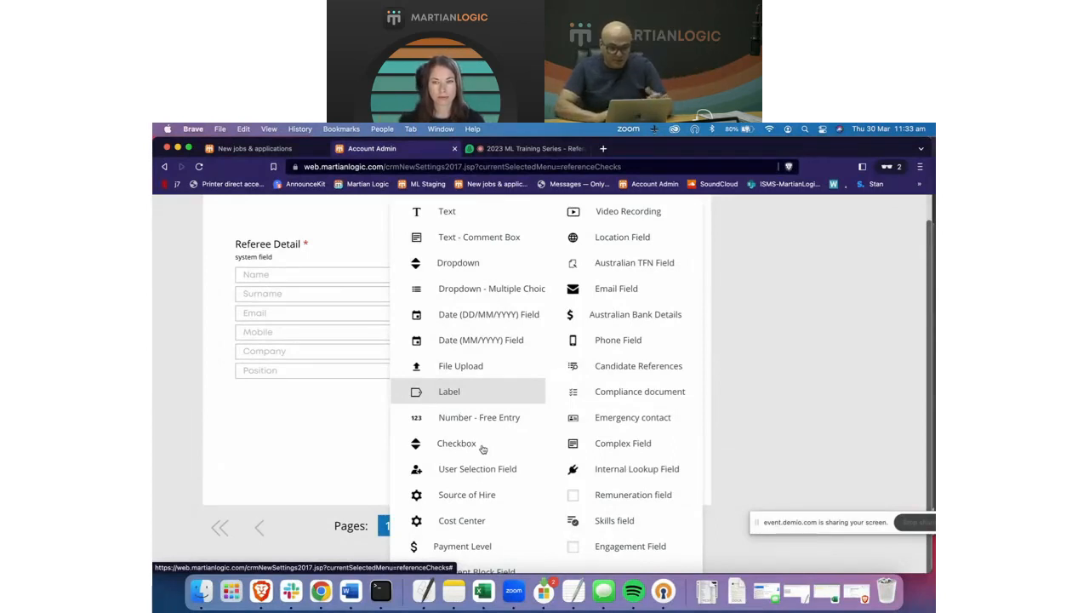
pyautogui.scroll(2, 481, 453)
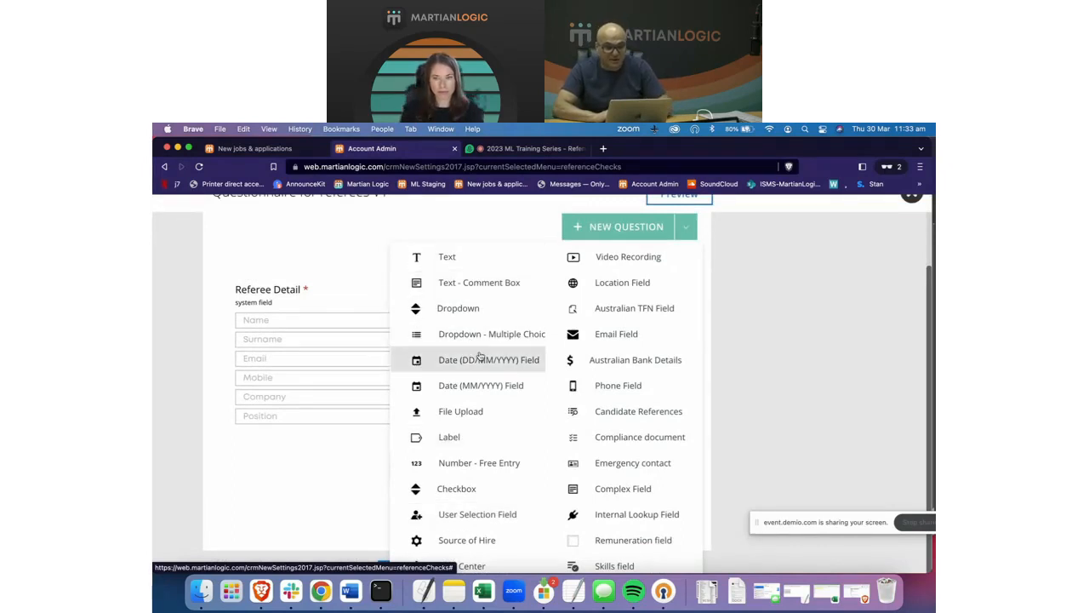
# Start a new Dropdown question with the text "Would rehire this individual"
pyautogui.click(468, 311)
pyautogui.click(644, 279)
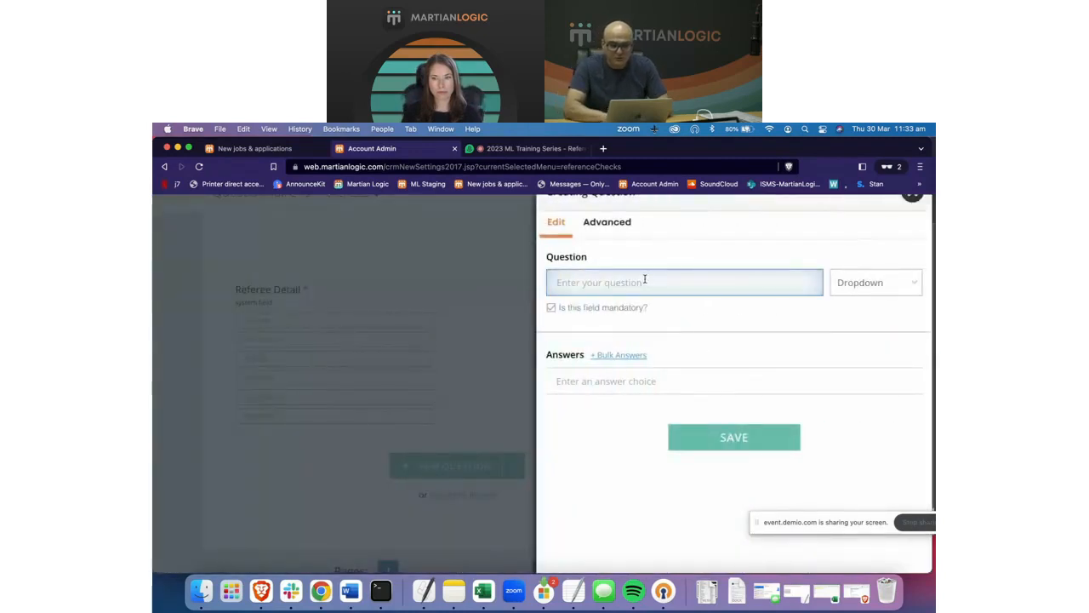
pyautogui.write('Woiu')
pyautogui.press('BackSpace')
pyautogui.press('BackSpace')
pyautogui.write('uld ')
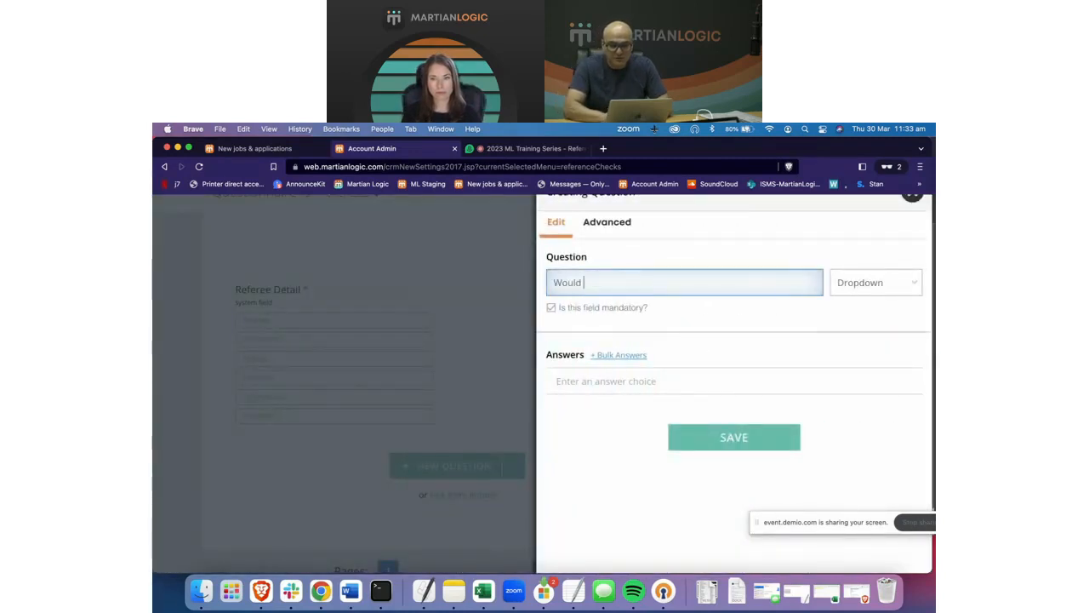
pyautogui.write('rehire this')
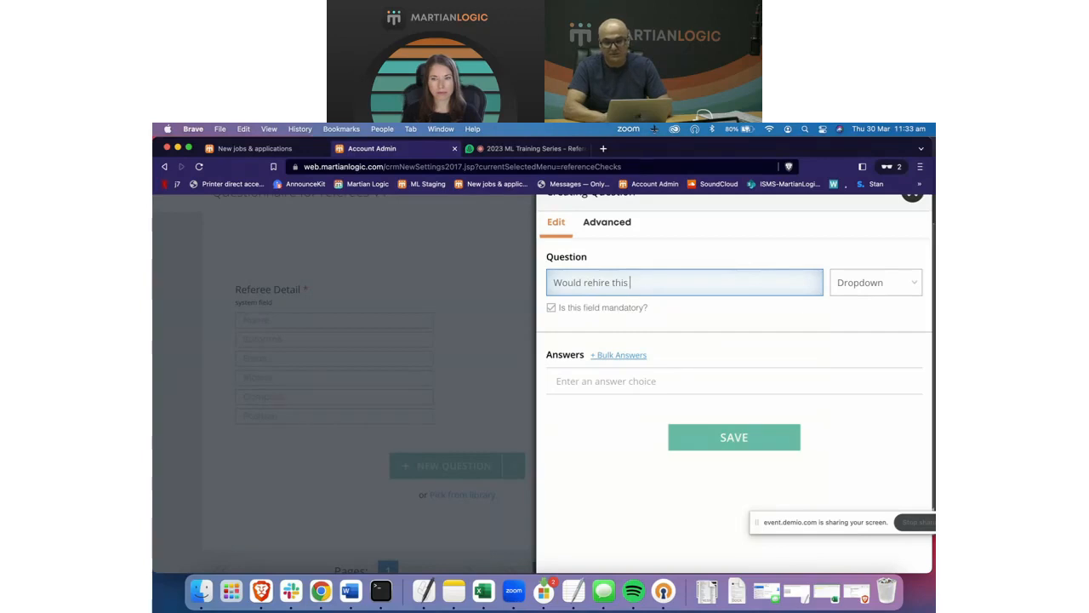
pyautogui.write(' emploeey')
pyautogui.press('BackSpace')
pyautogui.press('BackSpace')
pyautogui.press('BackSpace')
pyautogui.press('BackSpace')
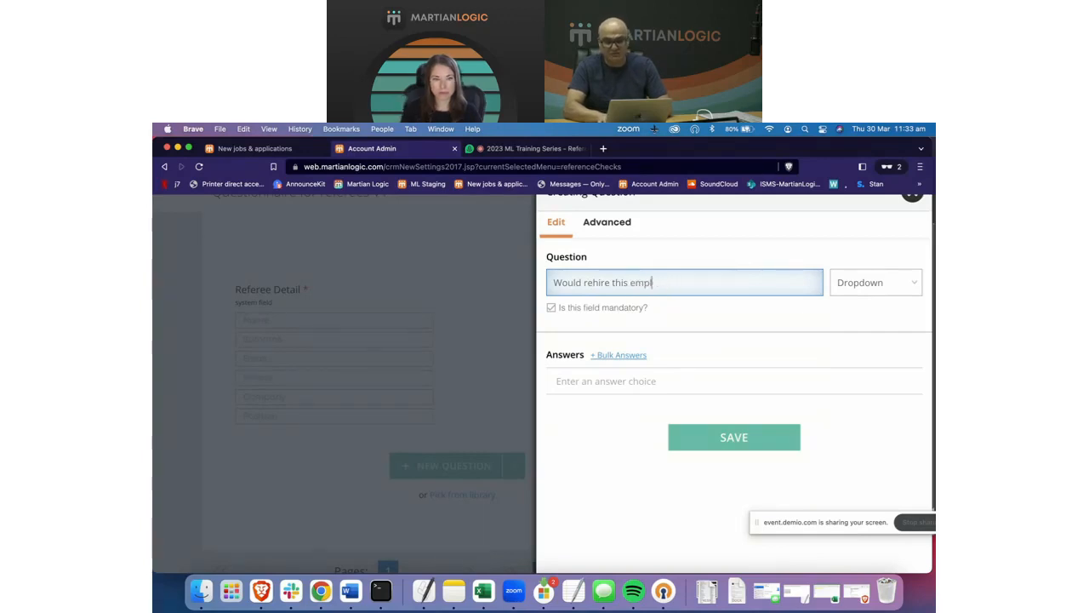
pyautogui.press('BackSpace')
pyautogui.press('BackSpace')
pyautogui.press('BackSpace')
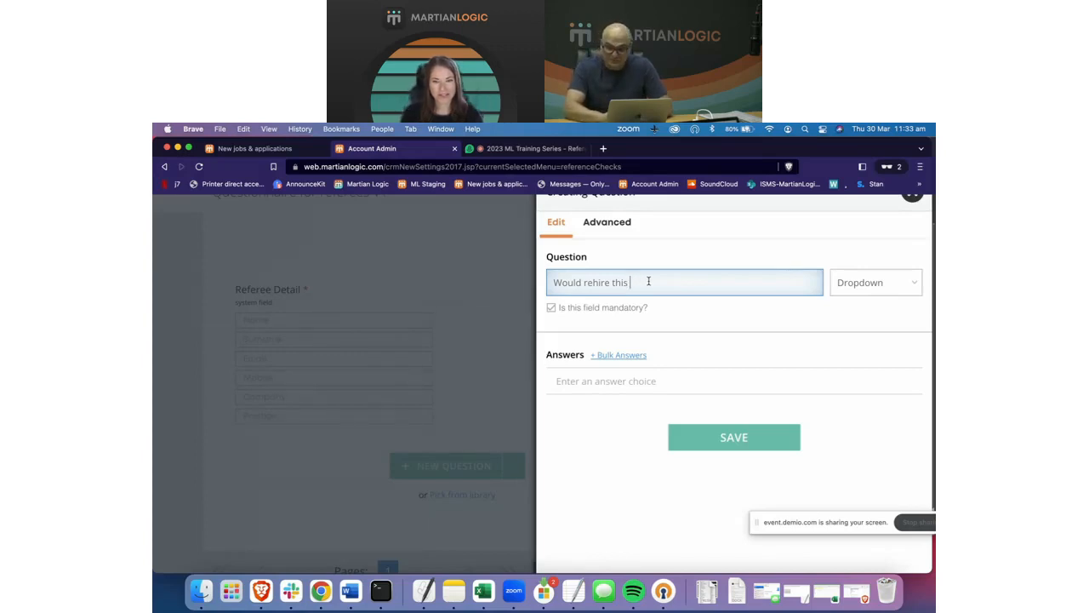
pyautogui.write('indid')
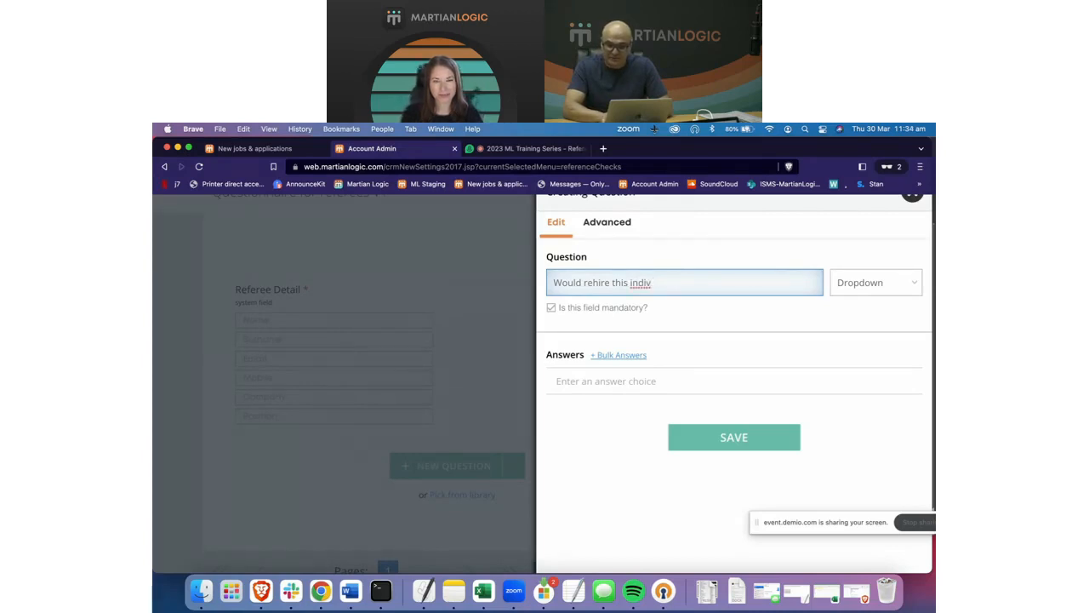
pyautogui.write('idual')
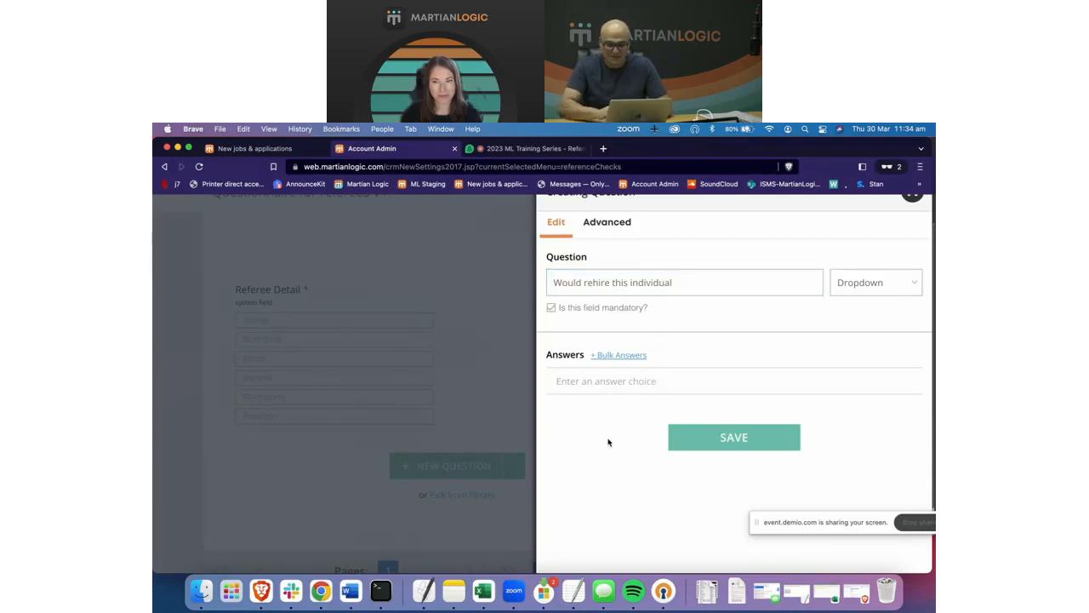
# Add the answer choices "Yes I would" and "No I would not!" to the rehire question
pyautogui.click(633, 380)
pyautogui.write('Yes')
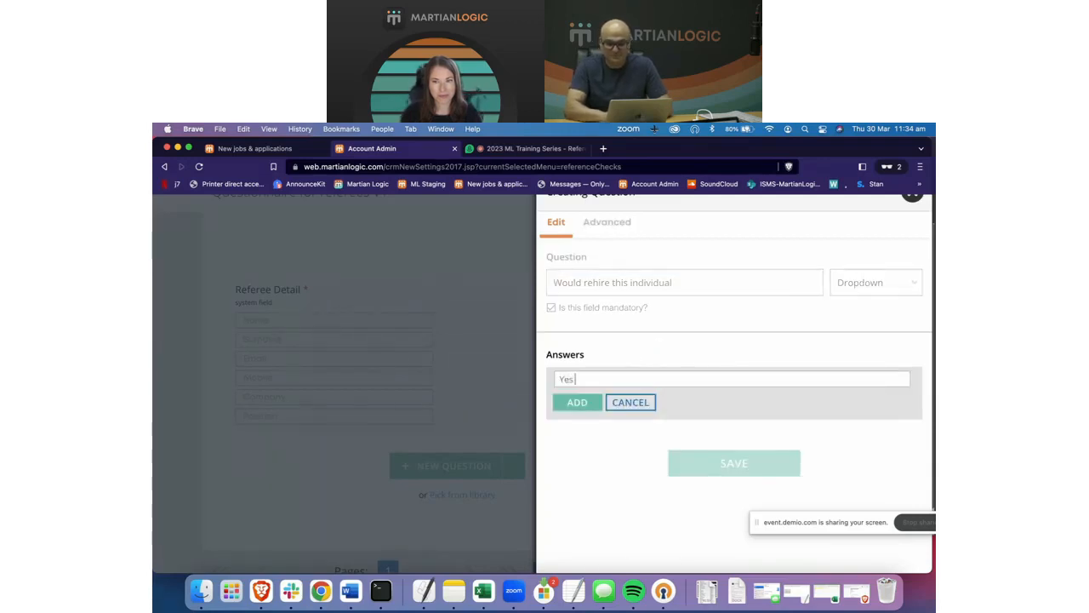
pyautogui.write(' I would')
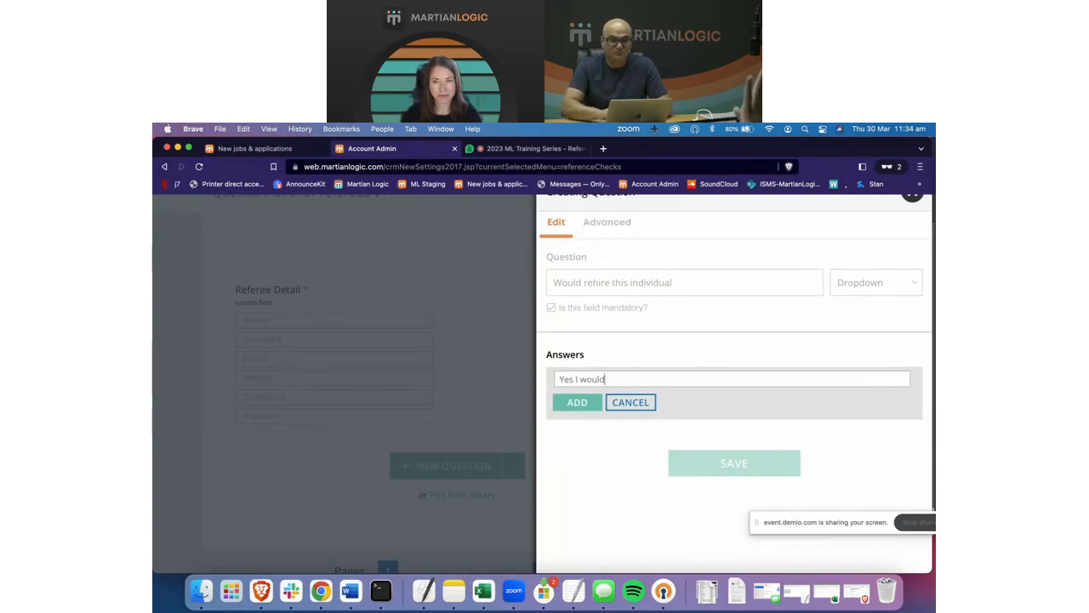
pyautogui.press('Return')
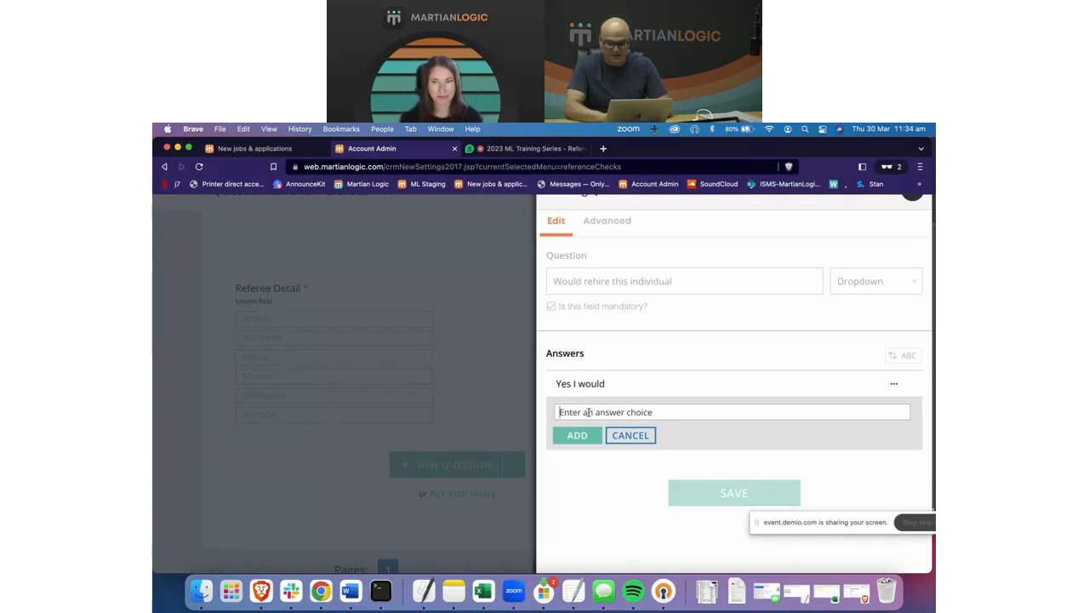
pyautogui.write('No I')
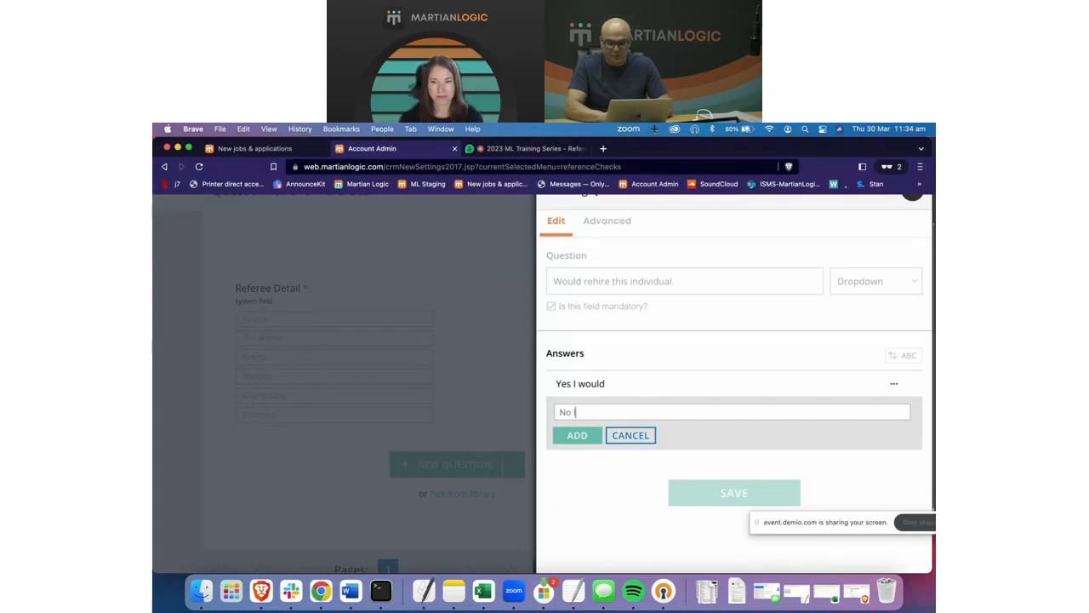
pyautogui.write(' would not!')
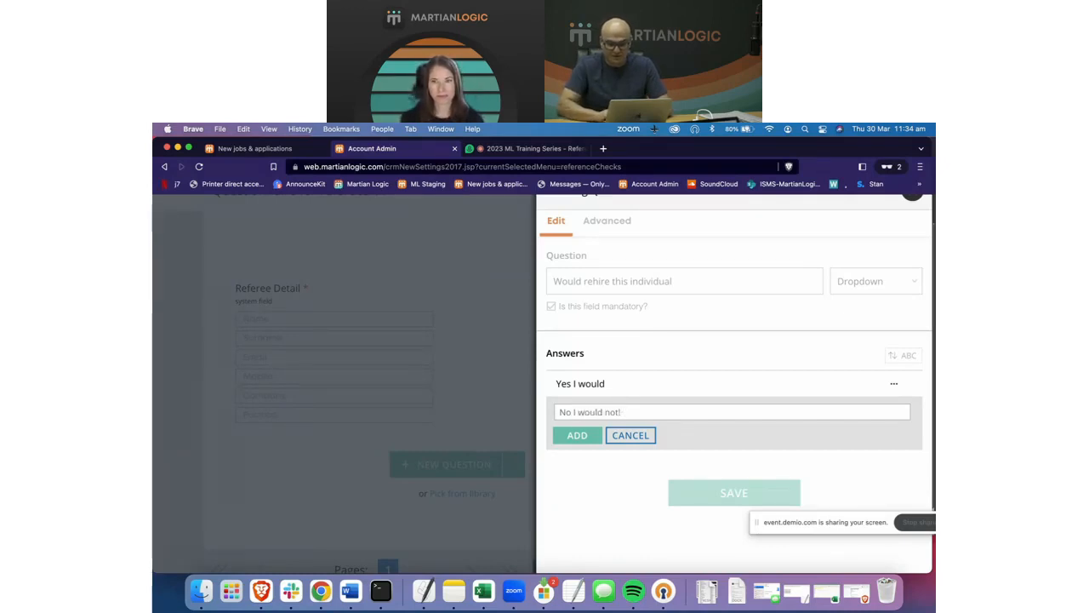
pyautogui.click(572, 440)
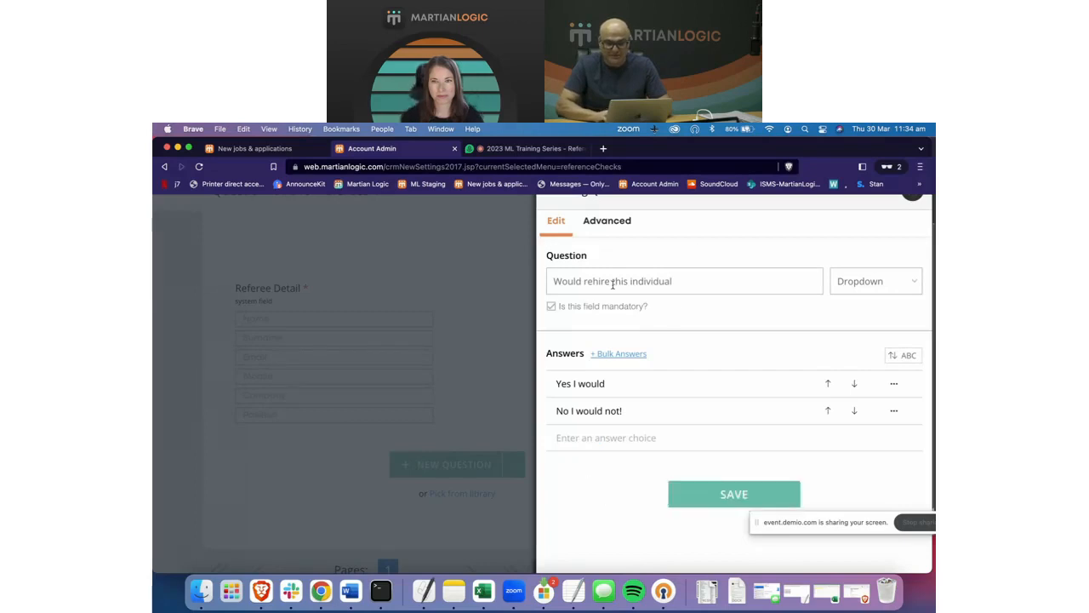
# Reword the question to "Would rehire this applicant?" and save it
pyautogui.tripleClick(646, 282)
pyautogui.doubleClick(646, 281)
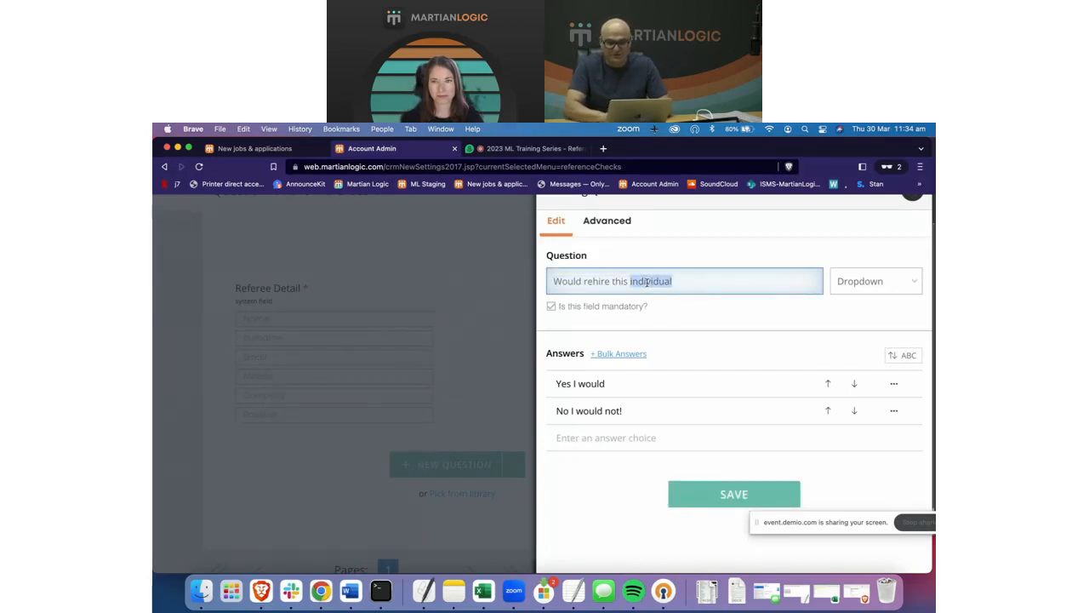
pyautogui.write('in')
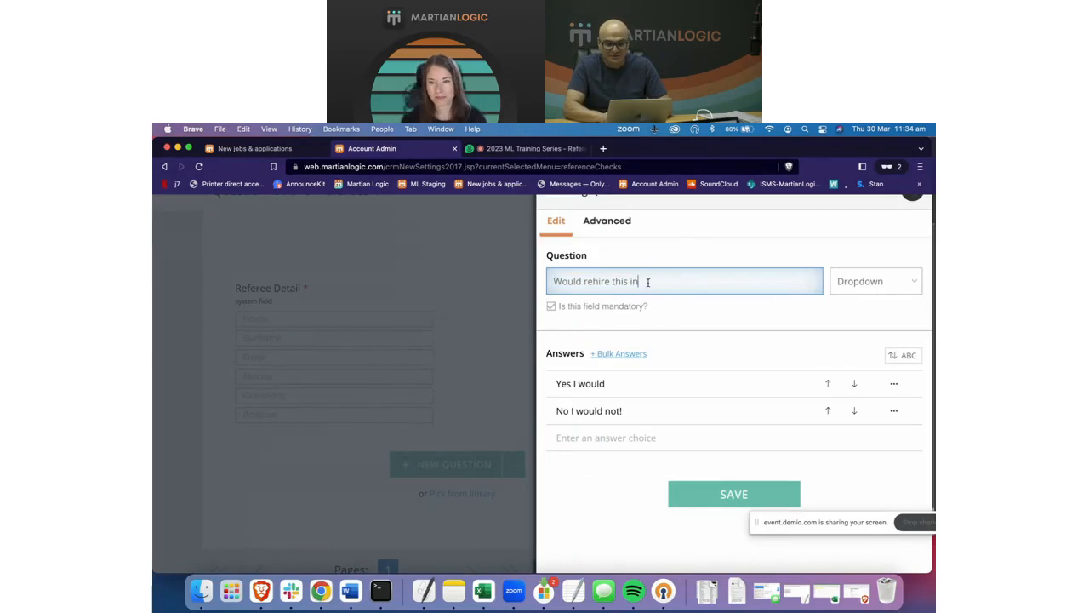
pyautogui.press('BackSpace')
pyautogui.press('BackSpace')
pyautogui.write('candidate')
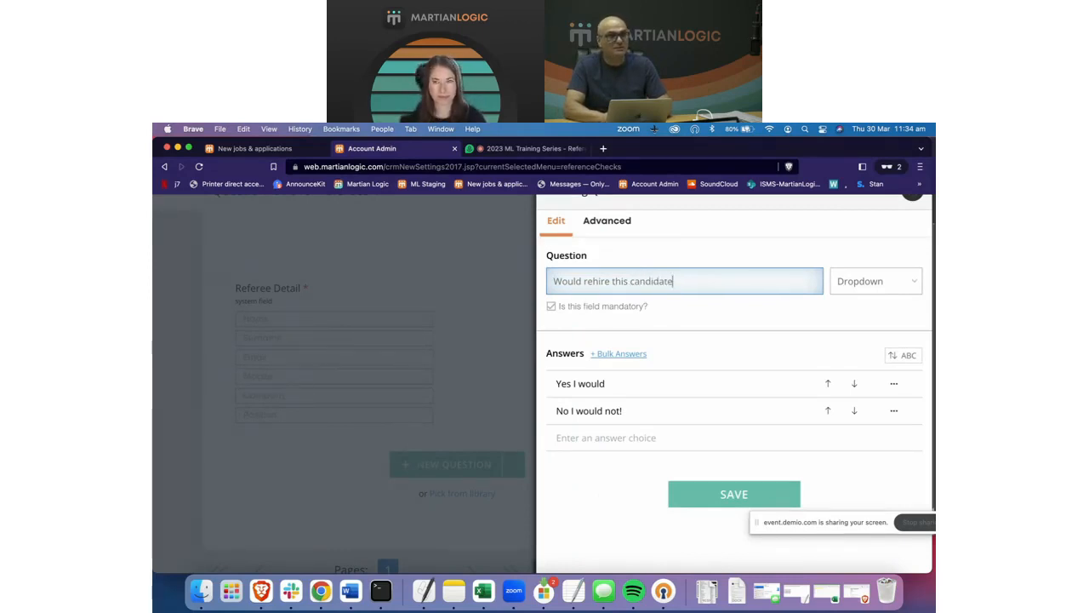
pyautogui.press('BackSpace')
pyautogui.press('BackSpace')
pyautogui.press('BackSpace')
pyautogui.press('BackSpace')
pyautogui.press('BackSpace')
pyautogui.press('BackSpace')
pyautogui.press('BackSpace')
pyautogui.press('BackSpace')
pyautogui.press('BackSpace')
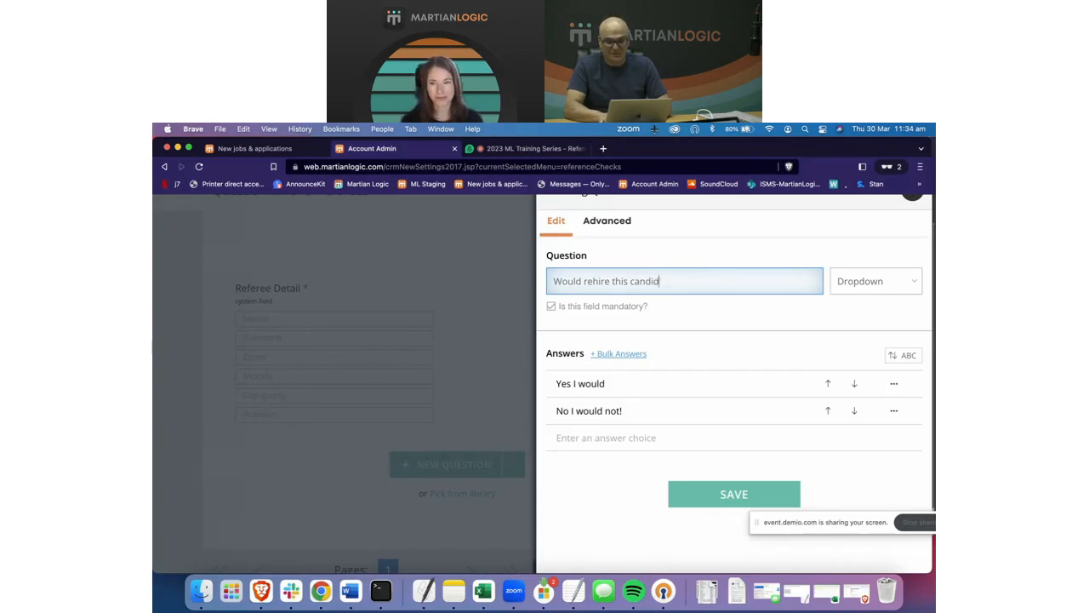
pyautogui.write('appli')
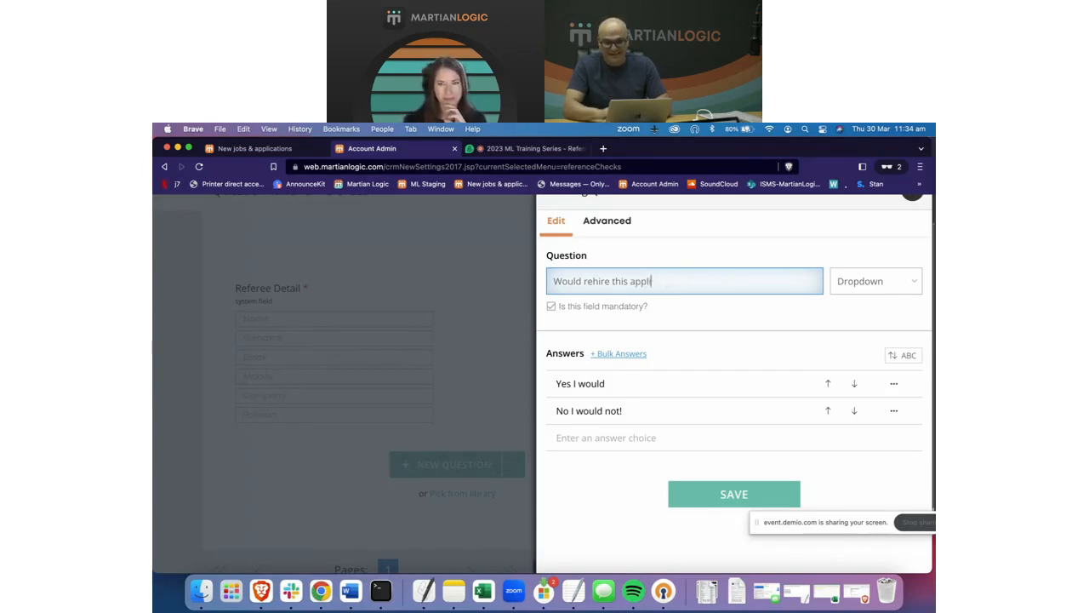
pyautogui.write('cant?')
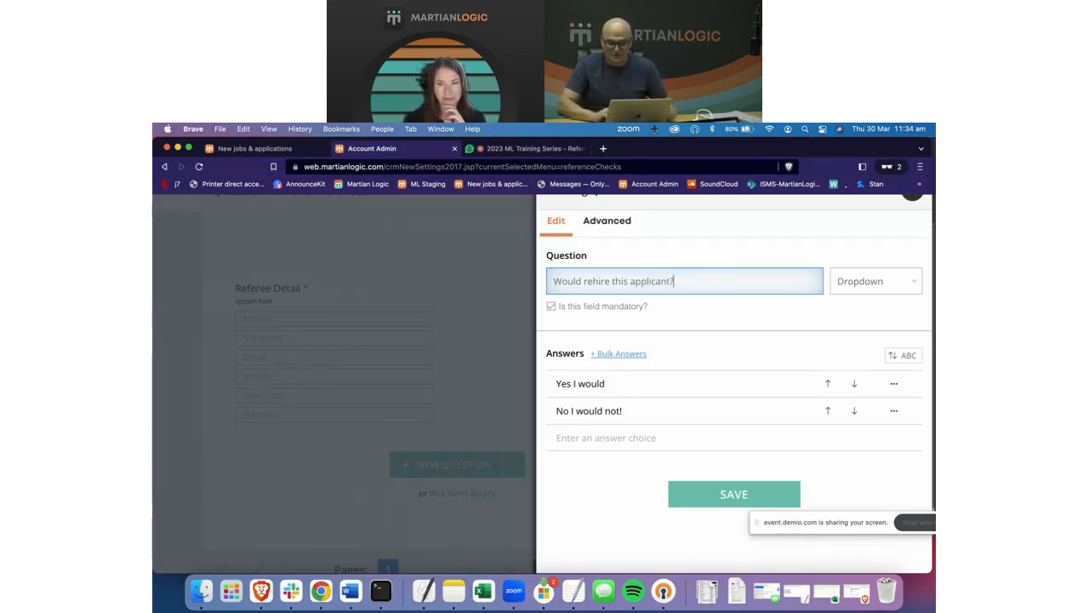
pyautogui.click(741, 498)
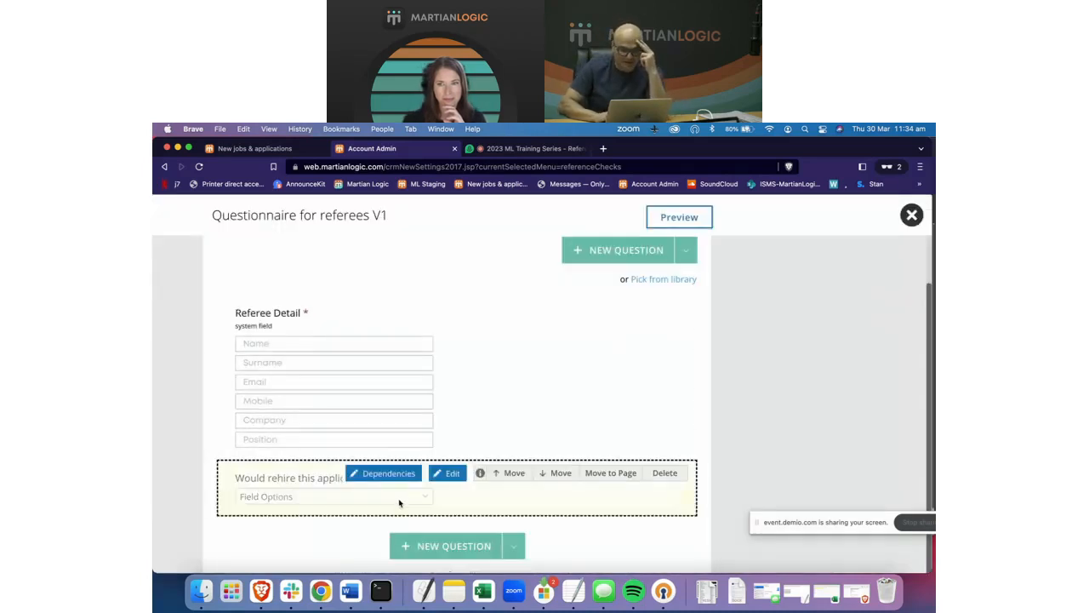
# Look over the questionnaire page with its Referee Detail field and the rehire question beneath it
pyautogui.scroll(-2, 399, 502)
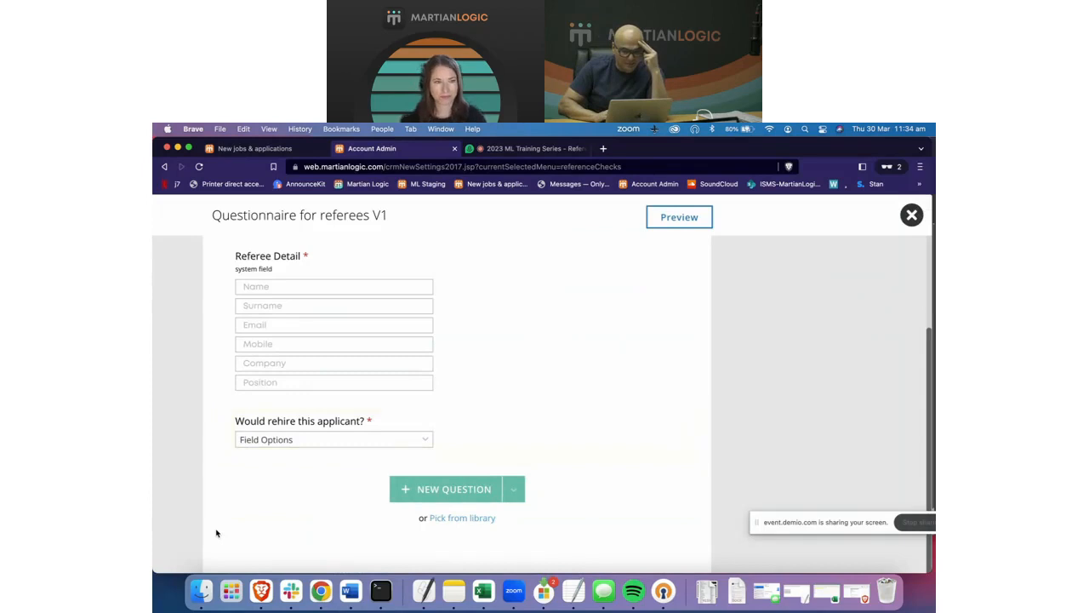
pyautogui.moveTo(321, 440)
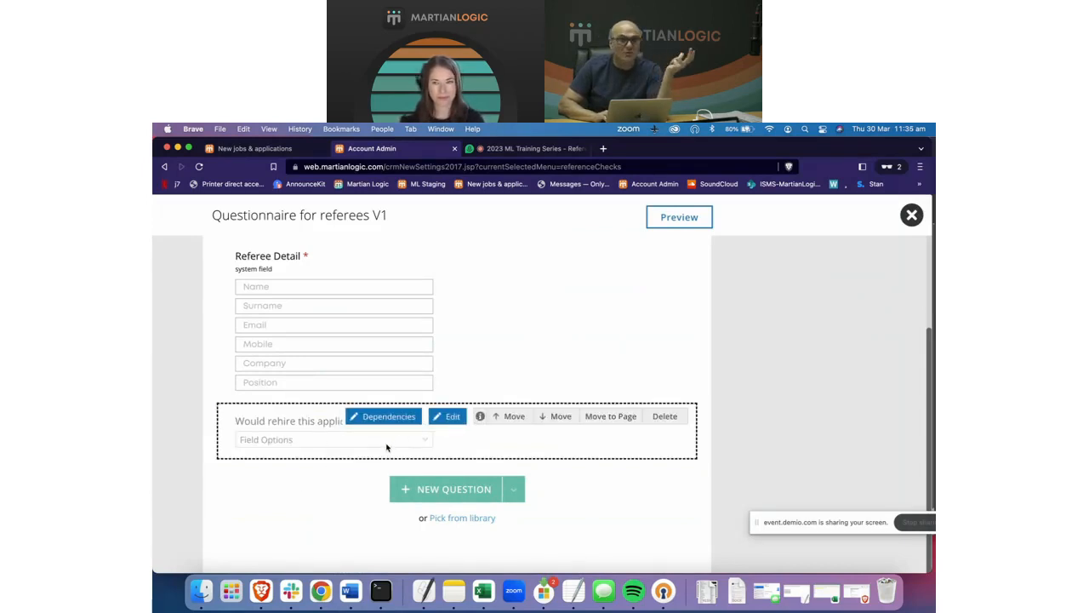
pyautogui.scroll(2, 341, 426)
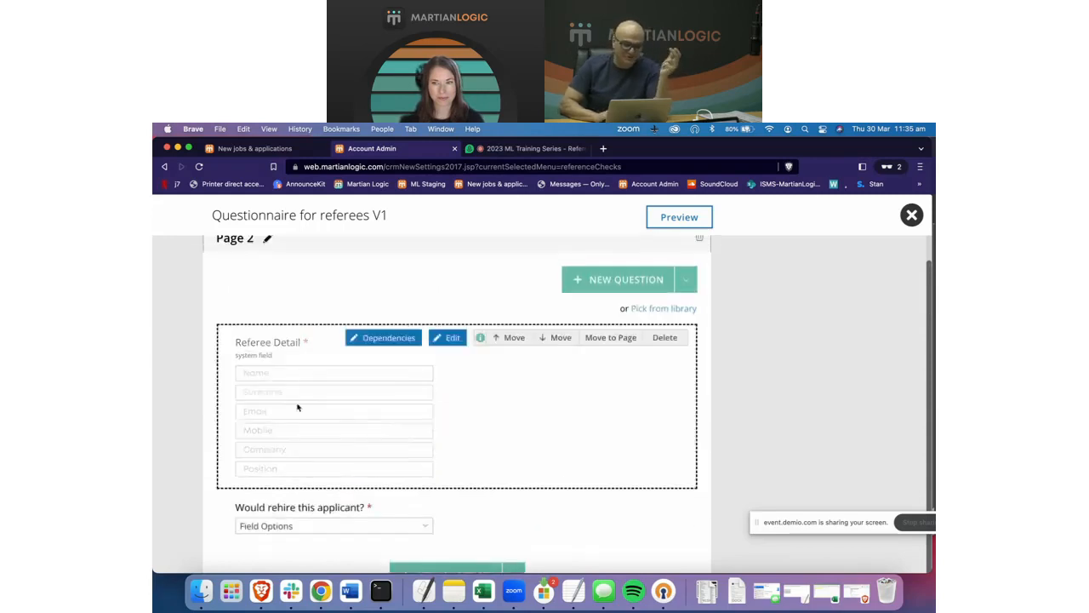
pyautogui.scroll(-2, 154, 413)
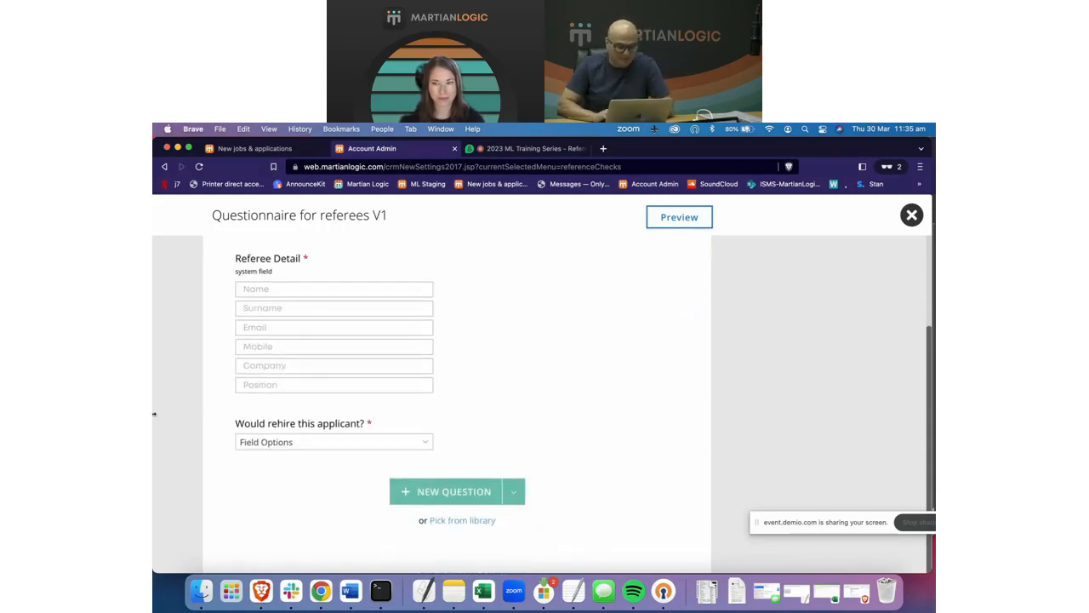
pyautogui.scroll(2, 154, 414)
pyautogui.scroll(-2, 219, 440)
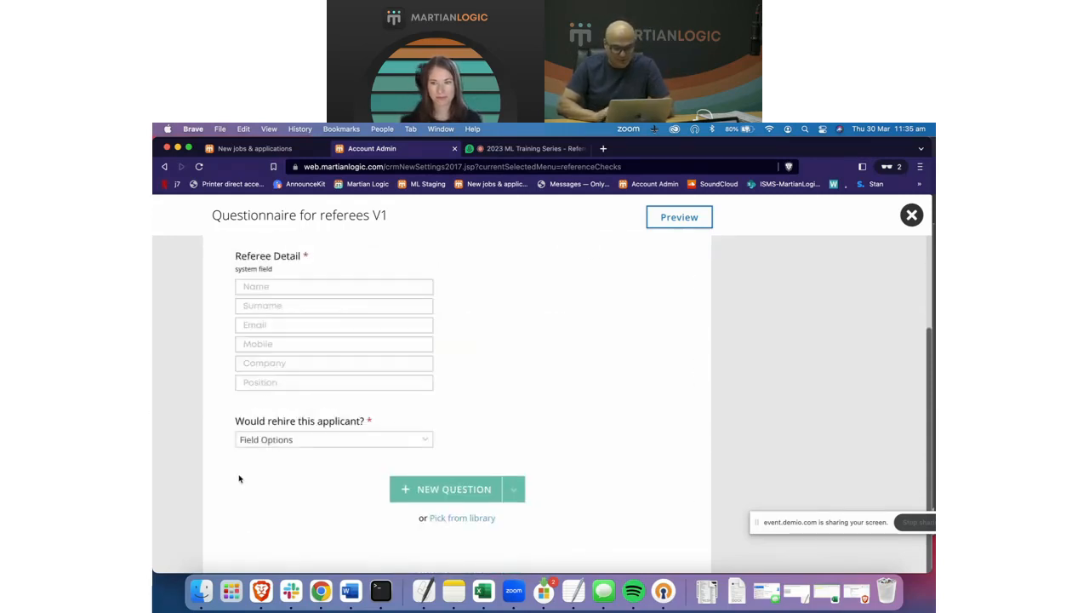
pyautogui.hscroll(-1, 239, 479)
pyautogui.scroll(-1, 239, 478)
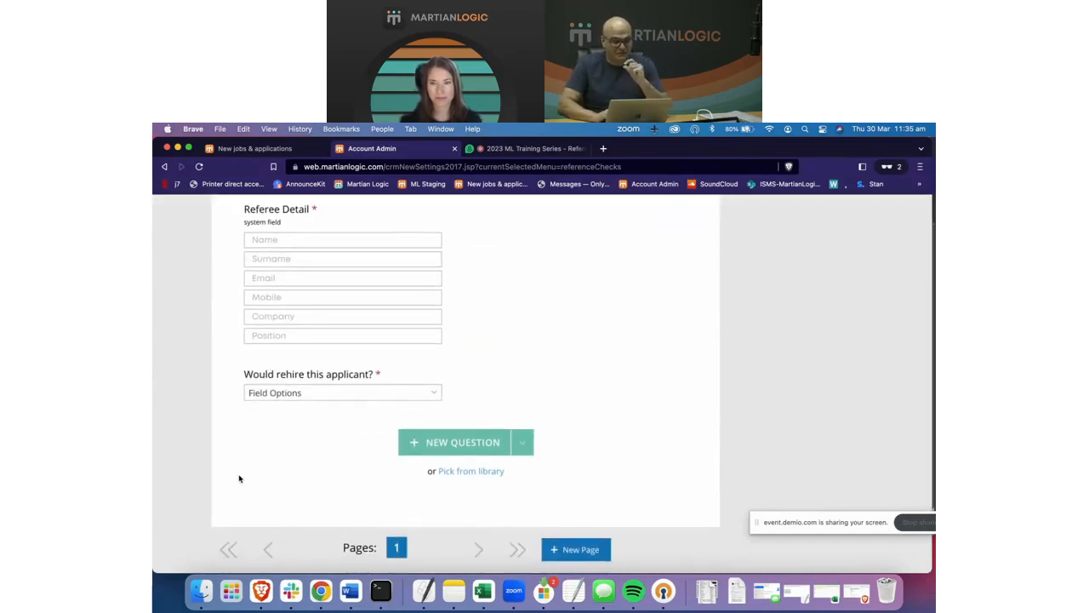
# Start a new Dropdown question below the rehire question with the text "How long did you work with the applicant?"
pyautogui.click(524, 446)
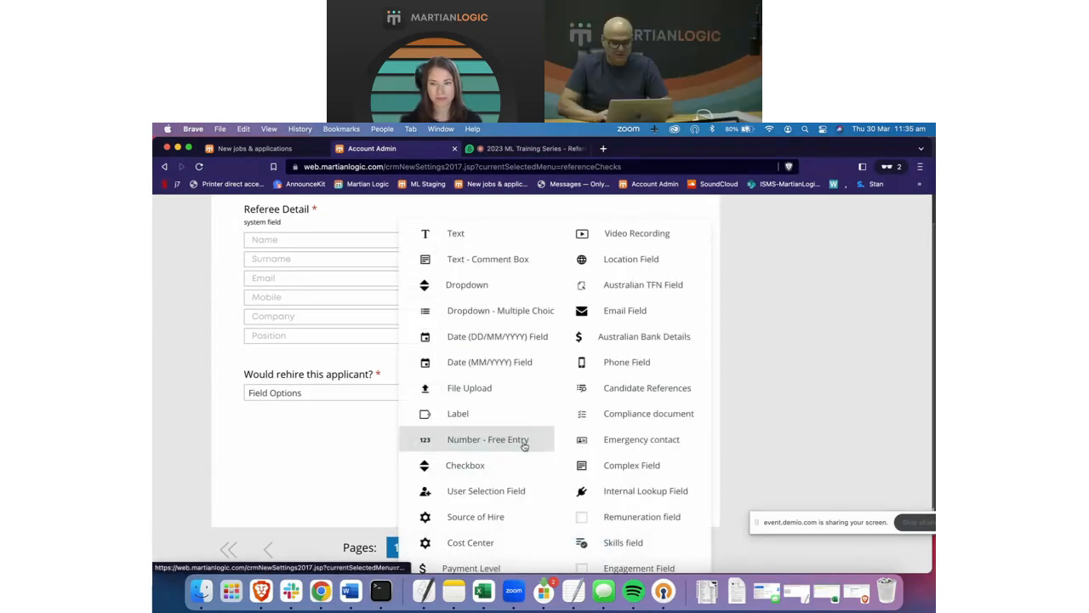
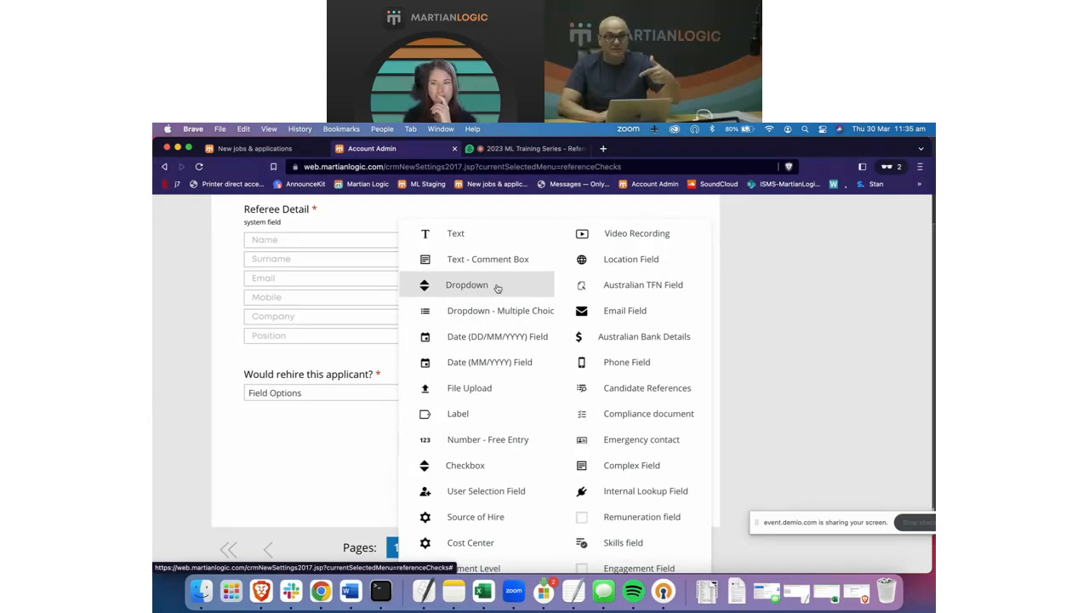
pyautogui.click(498, 289)
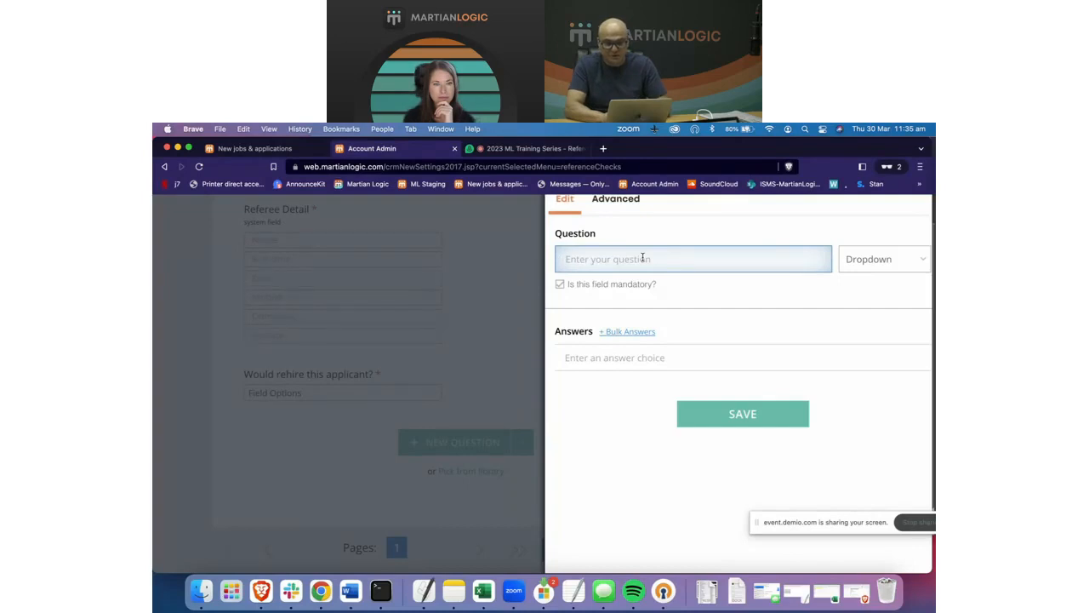
pyautogui.write('How')
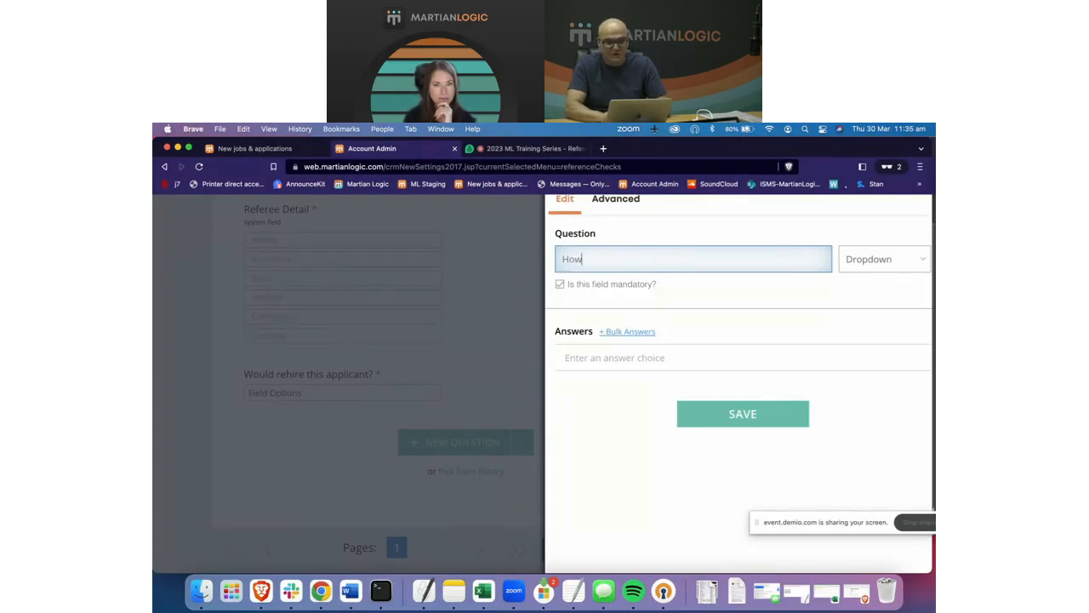
pyautogui.write(' long')
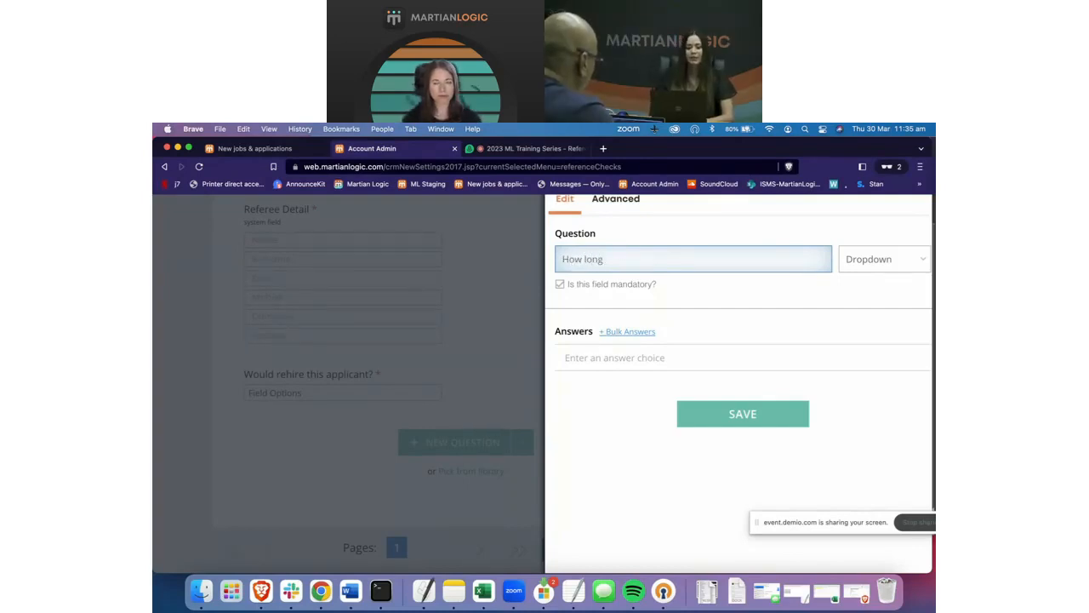
pyautogui.write(' did you work ')
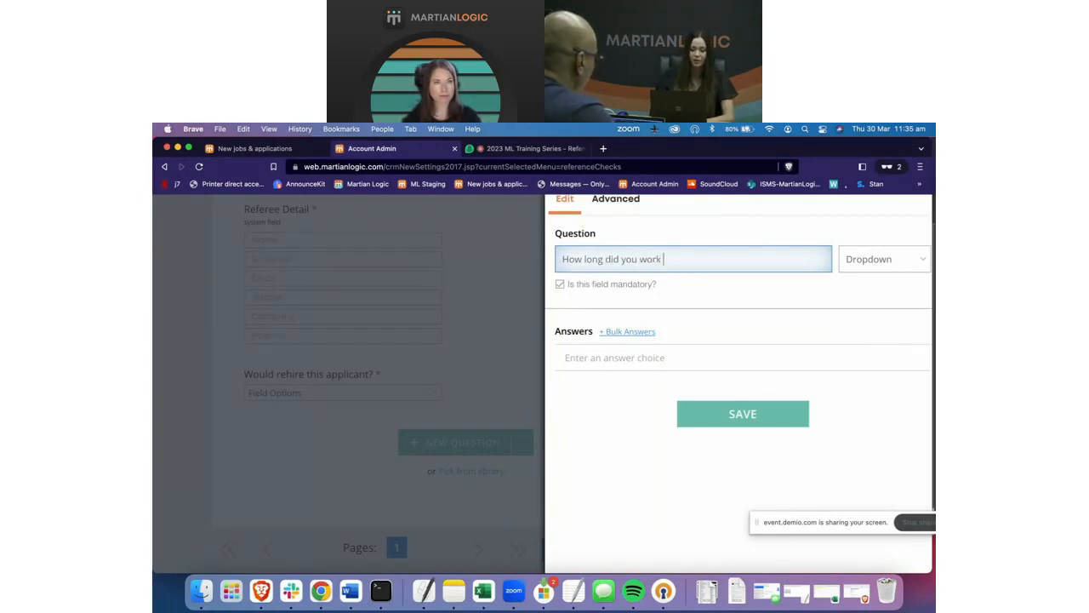
pyautogui.write('with the applica')
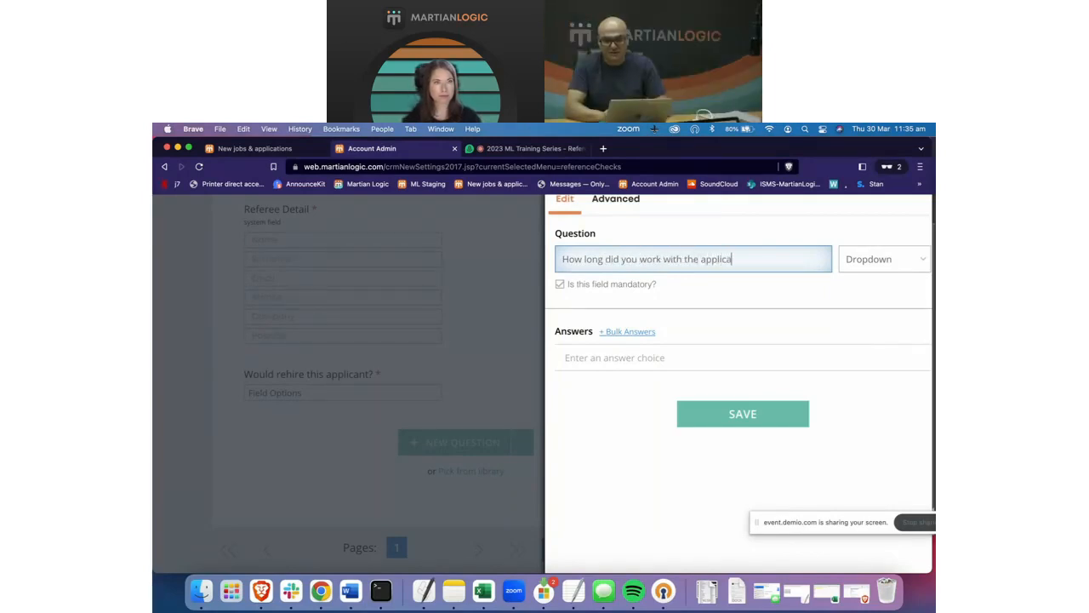
pyautogui.write('nt?')
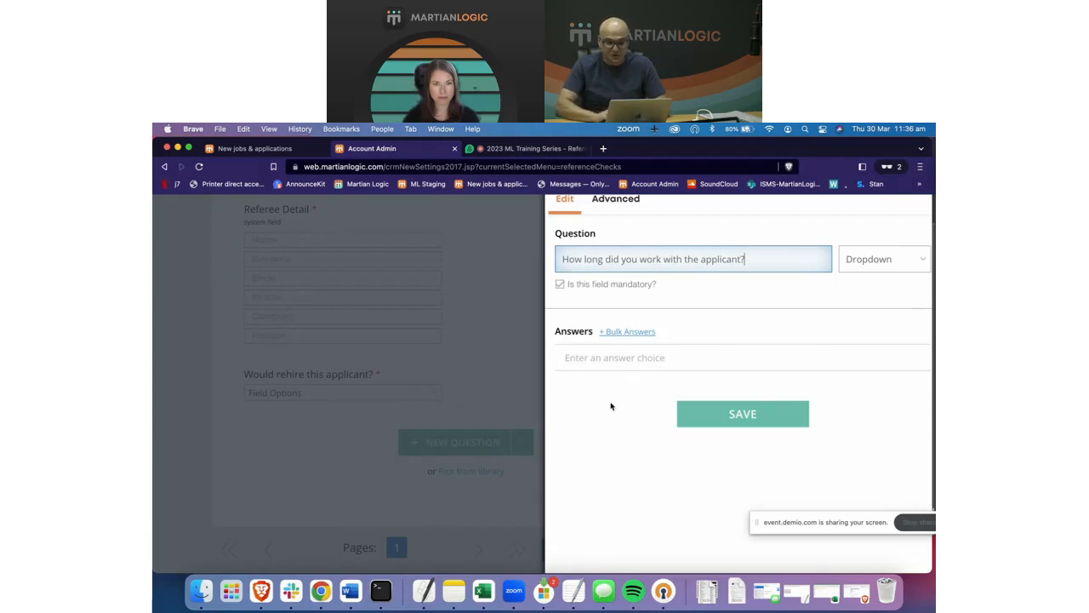
# Add the answer choices "Less than a year", "1 to 3 years", "3 to 5 years" and "5 to 10 years" to the question
pyautogui.click(609, 357)
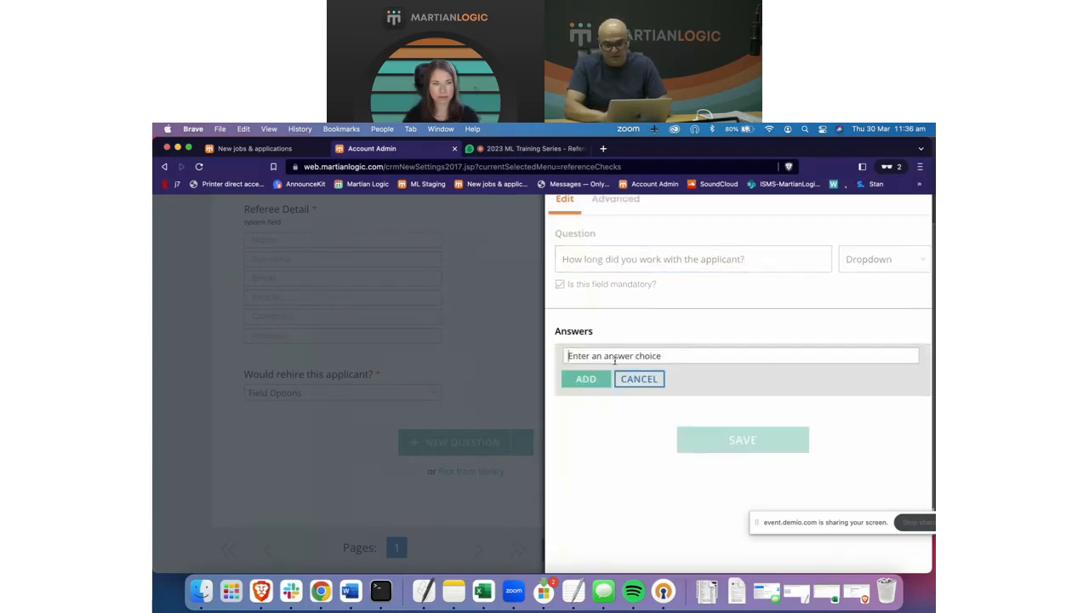
pyautogui.write('Less than')
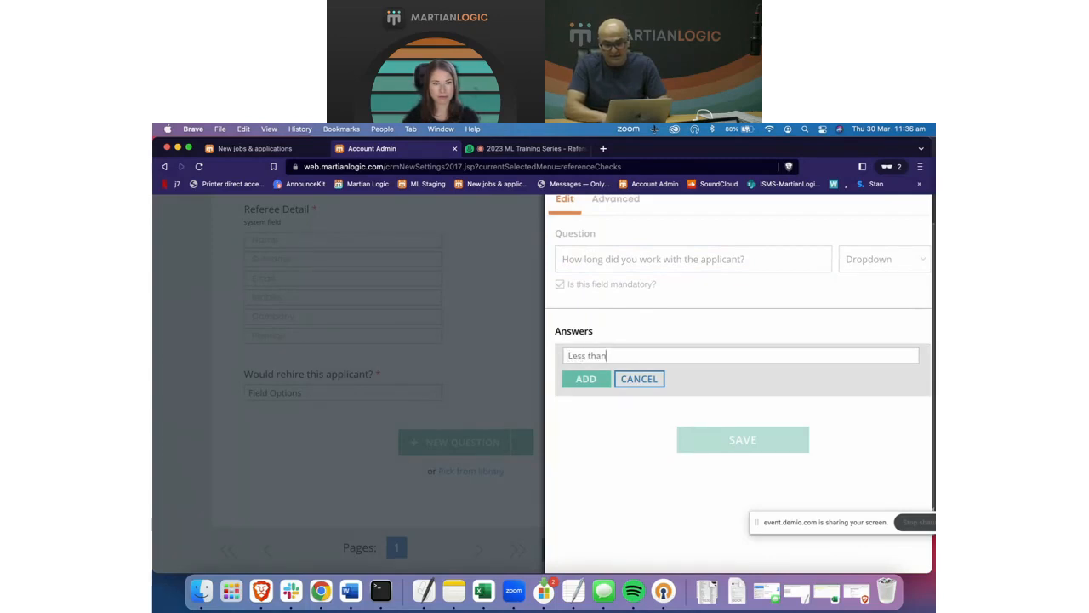
pyautogui.write(' a year')
pyautogui.press('Return')
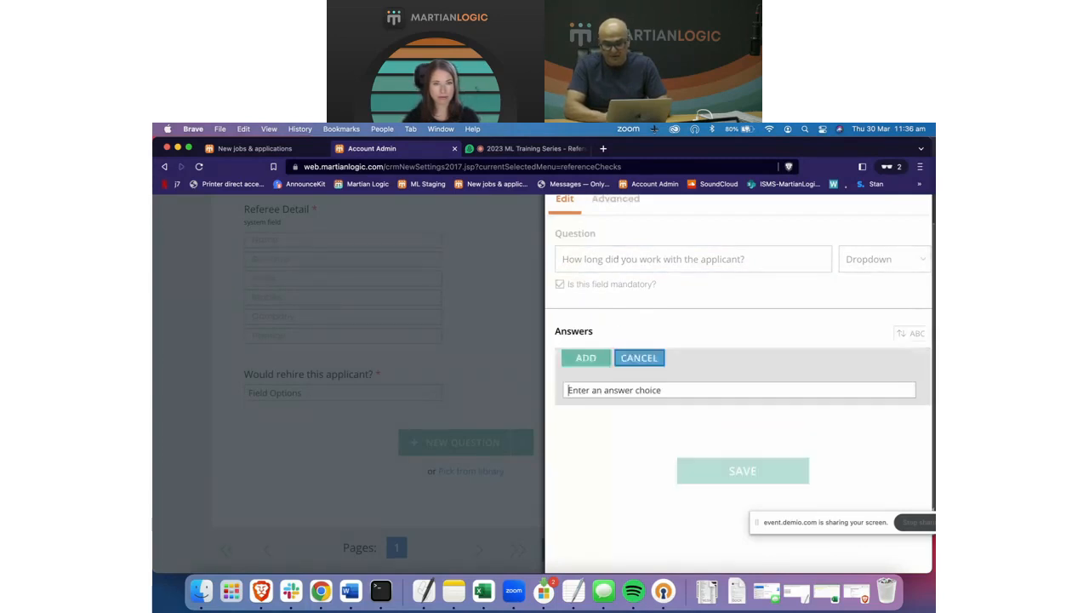
pyautogui.write('1 to 4')
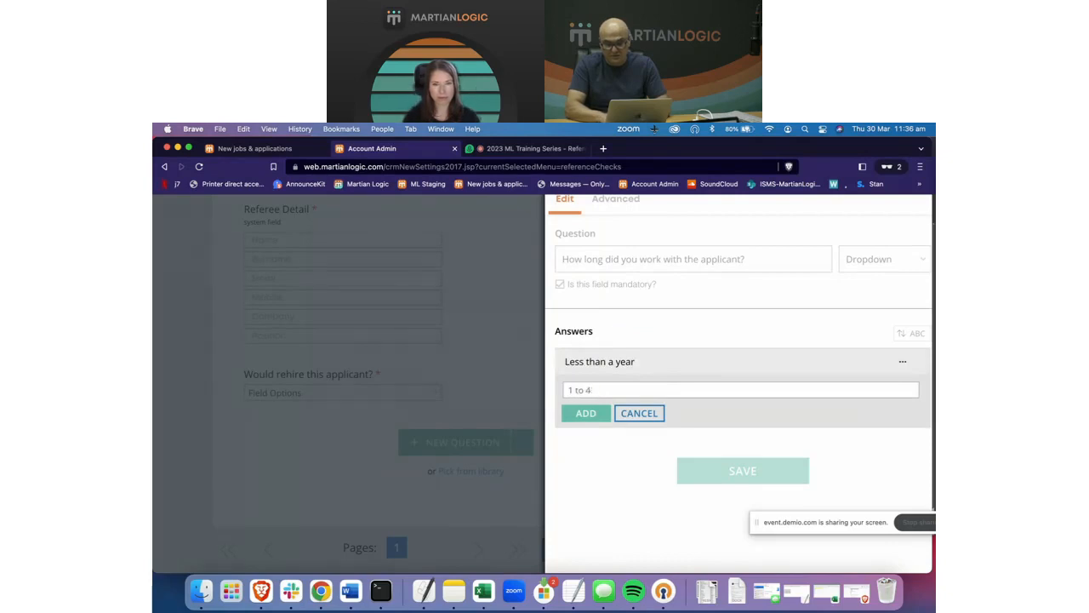
pyautogui.press('BackSpace')
pyautogui.write('3 years')
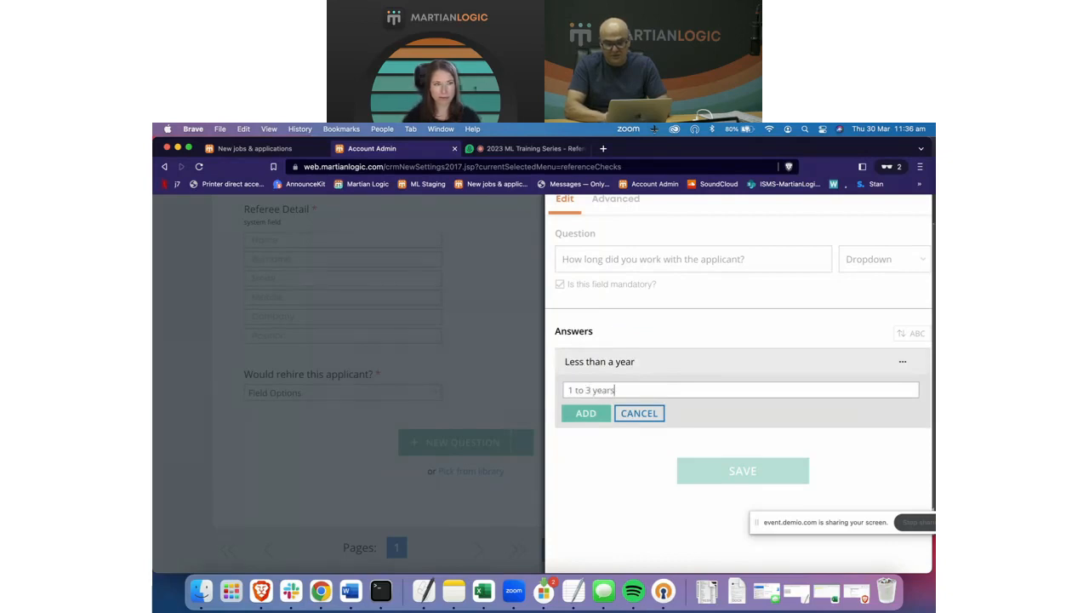
pyautogui.press('Return')
pyautogui.write('3 to 5 years')
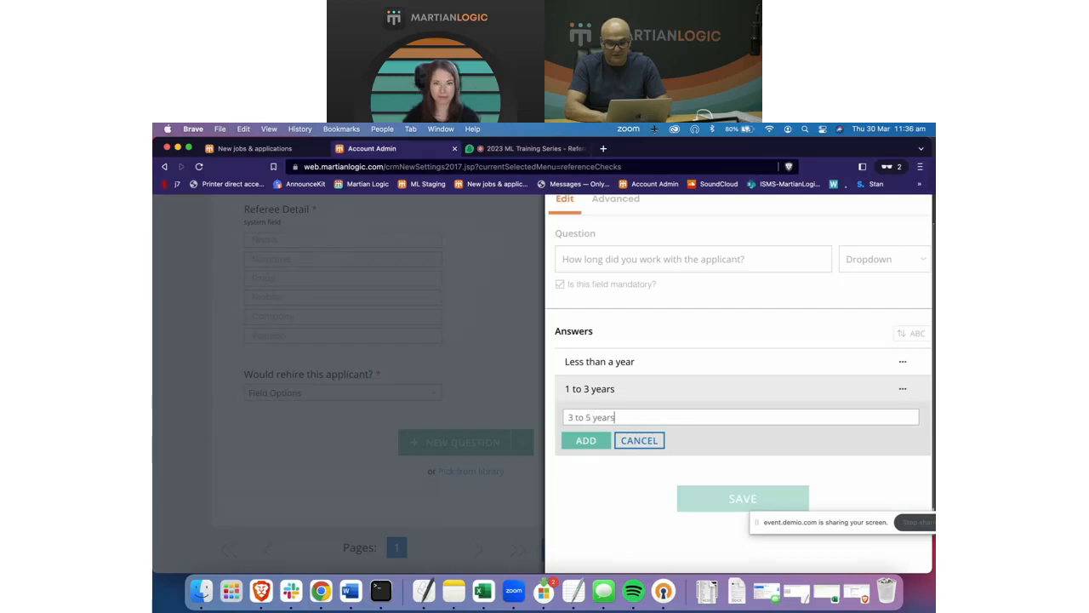
pyautogui.press('Return')
pyautogui.write('5')
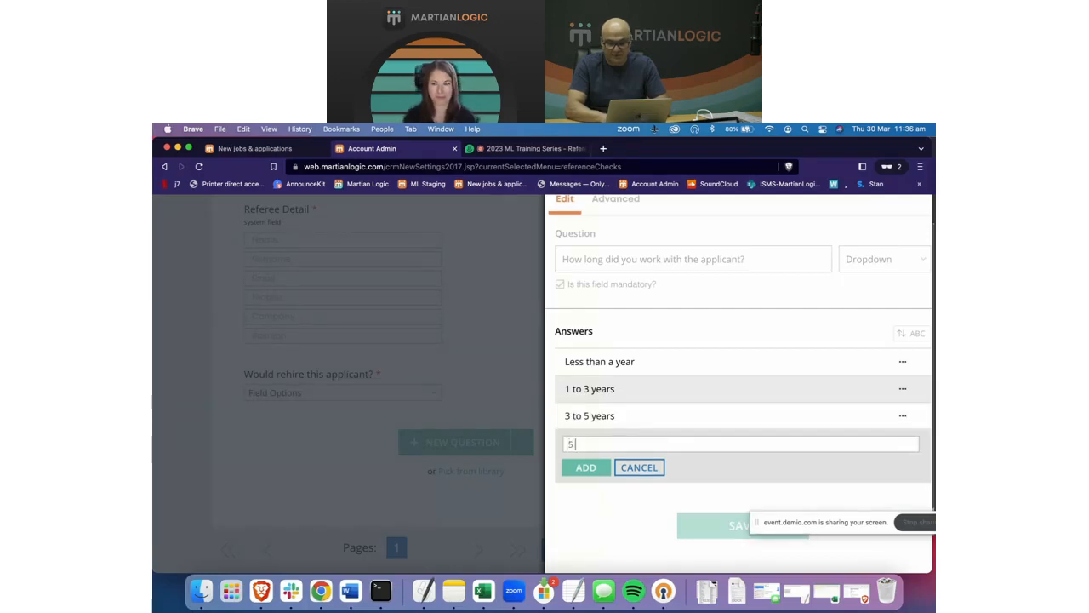
pyautogui.write(' to 10 years')
pyautogui.press('Return')
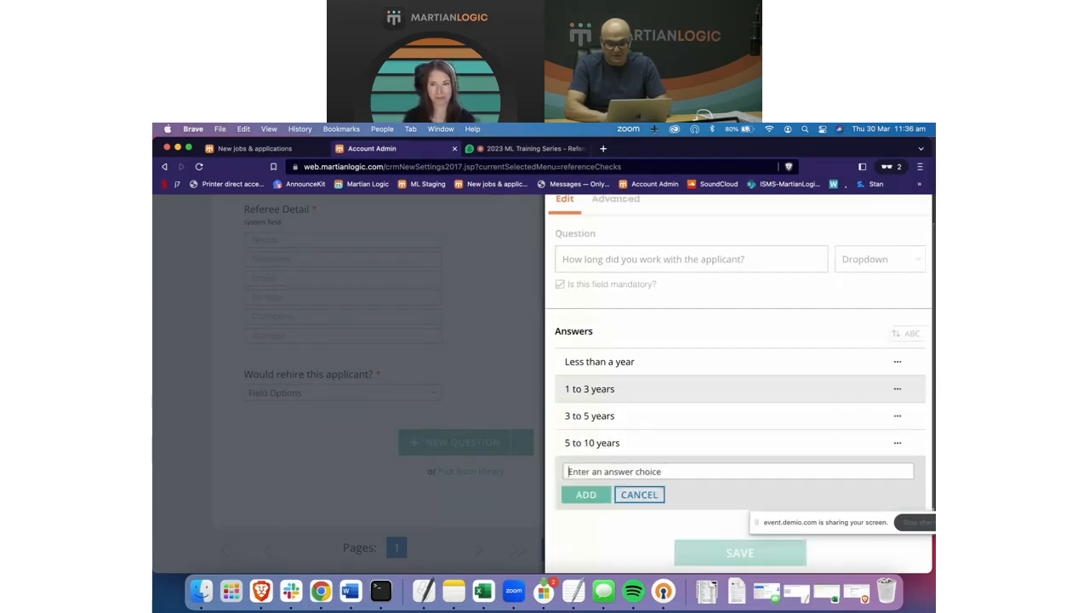
# Add the answer choice "10+ years" to the question about how long the referee worked with the applicant and save the question
pyautogui.write('10+ ')
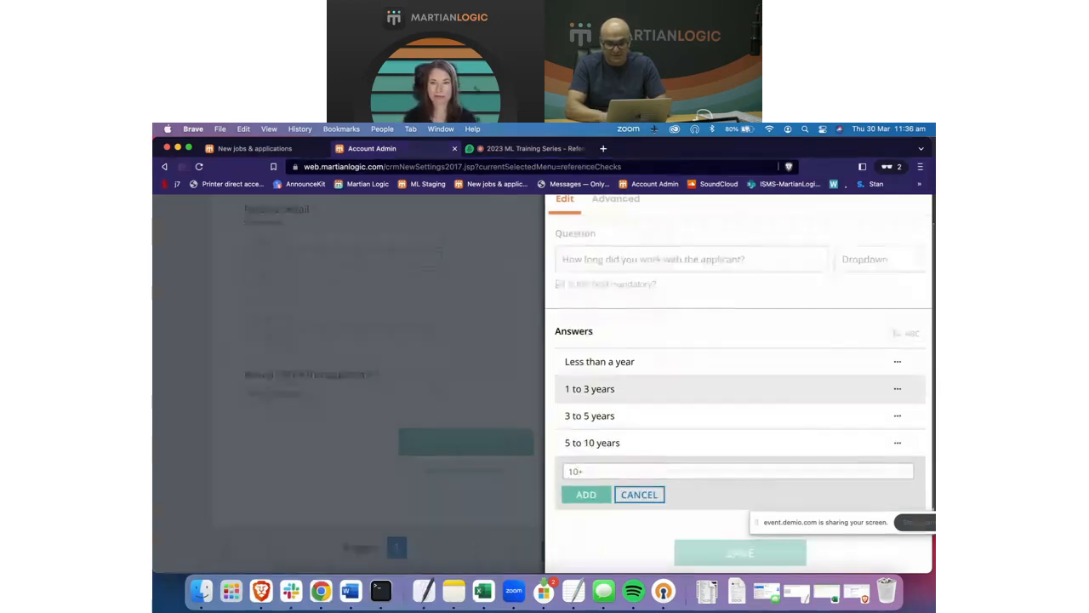
pyautogui.write('years')
pyautogui.press('Return')
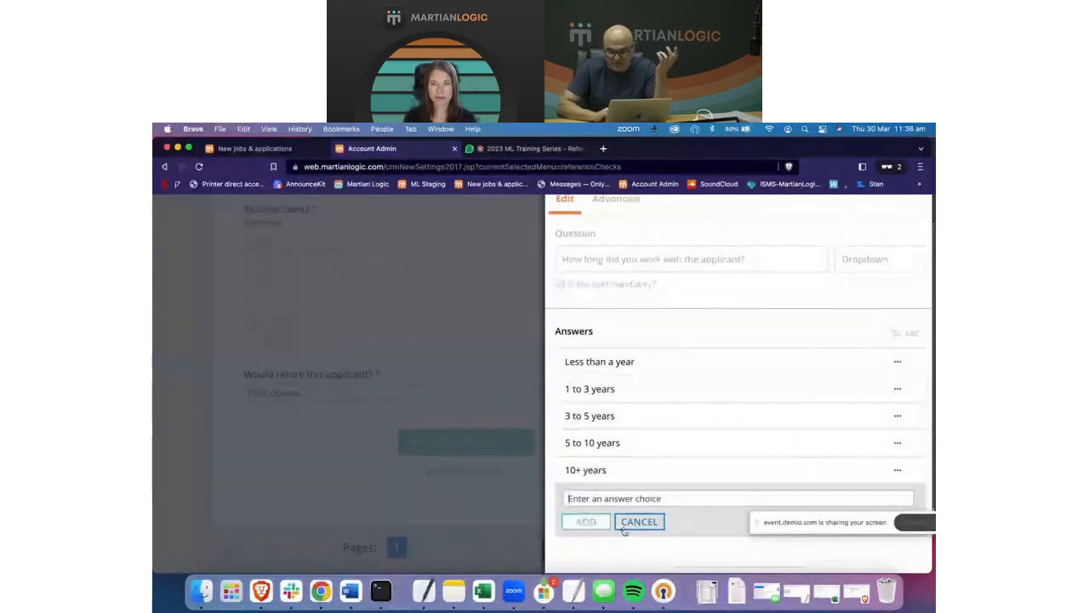
pyautogui.click(639, 521)
pyautogui.click(729, 554)
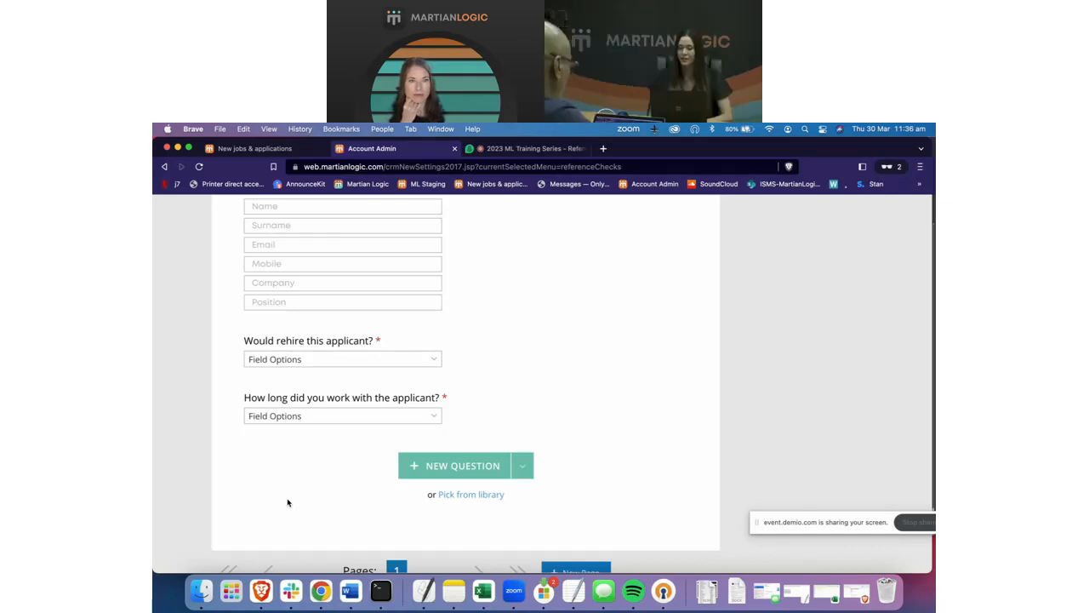
# Look over the questionnaire page with its Referee Detail field and two dropdown questions
pyautogui.scroll(2, 287, 503)
pyautogui.scroll(-3, 287, 502)
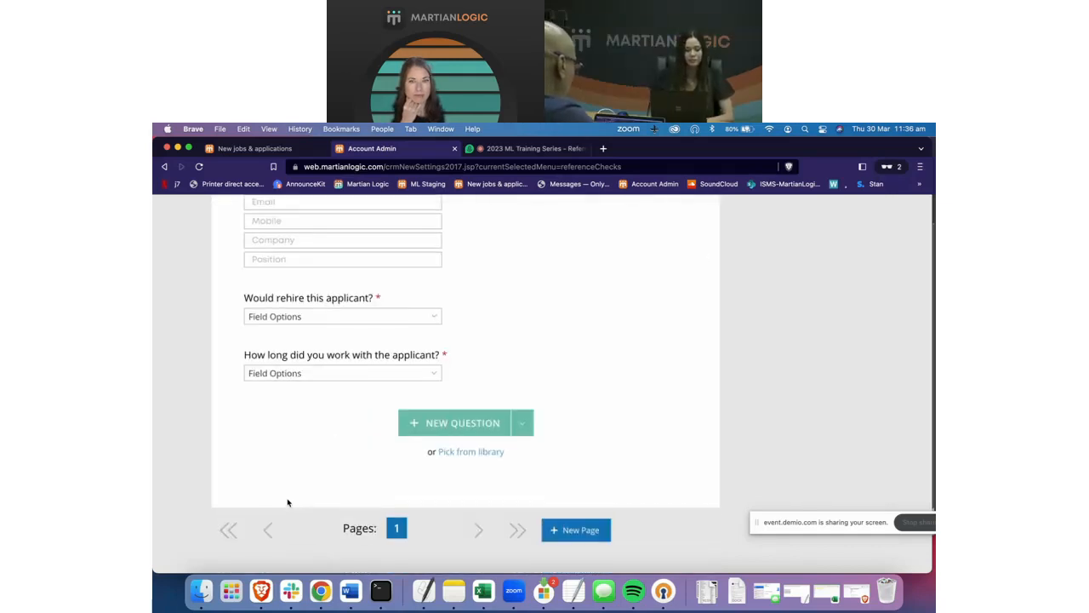
pyautogui.scroll(2, 277, 477)
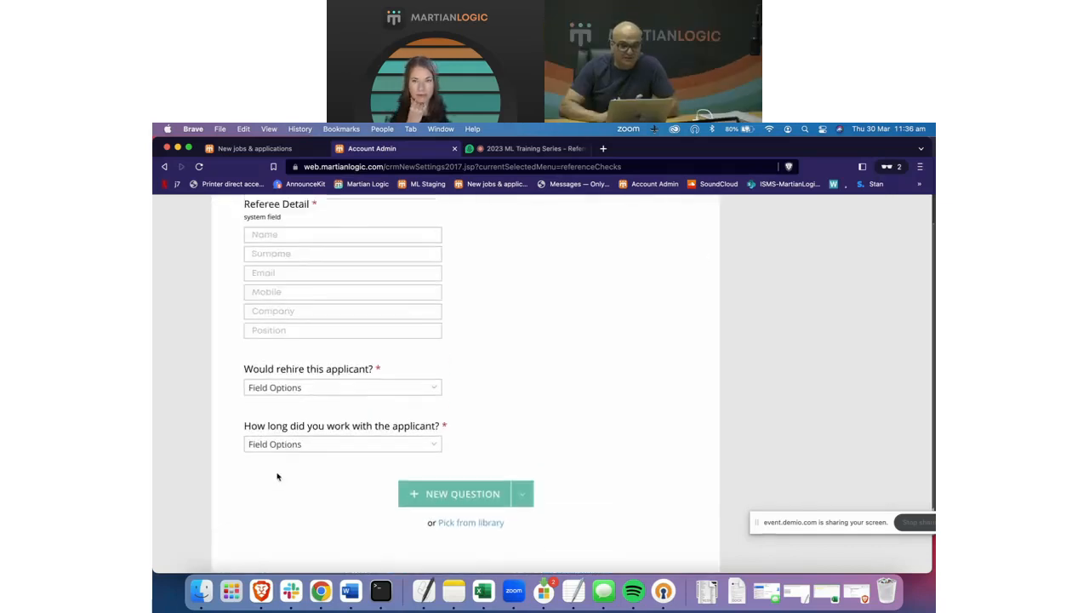
pyautogui.scroll(-1, 277, 476)
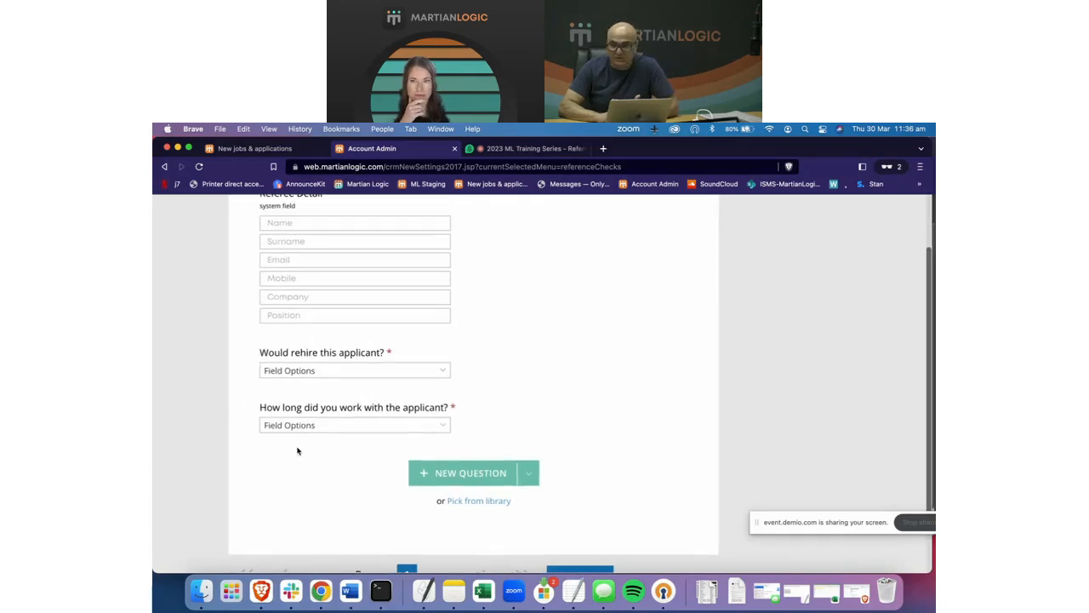
pyautogui.moveTo(326, 415)
pyautogui.scroll(-2, 326, 416)
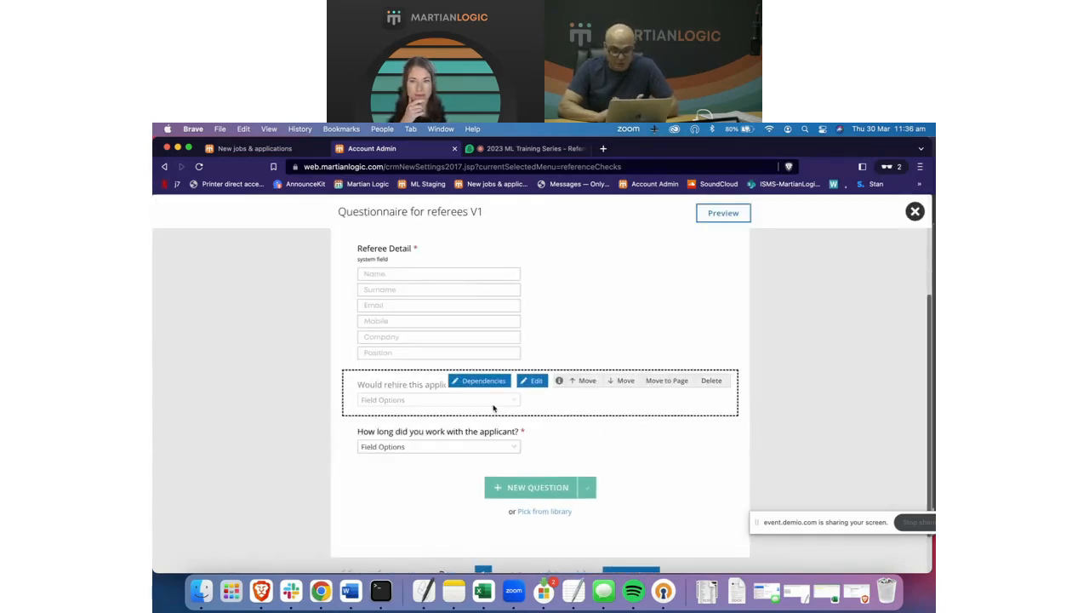
pyautogui.scroll(-1, 809, 397)
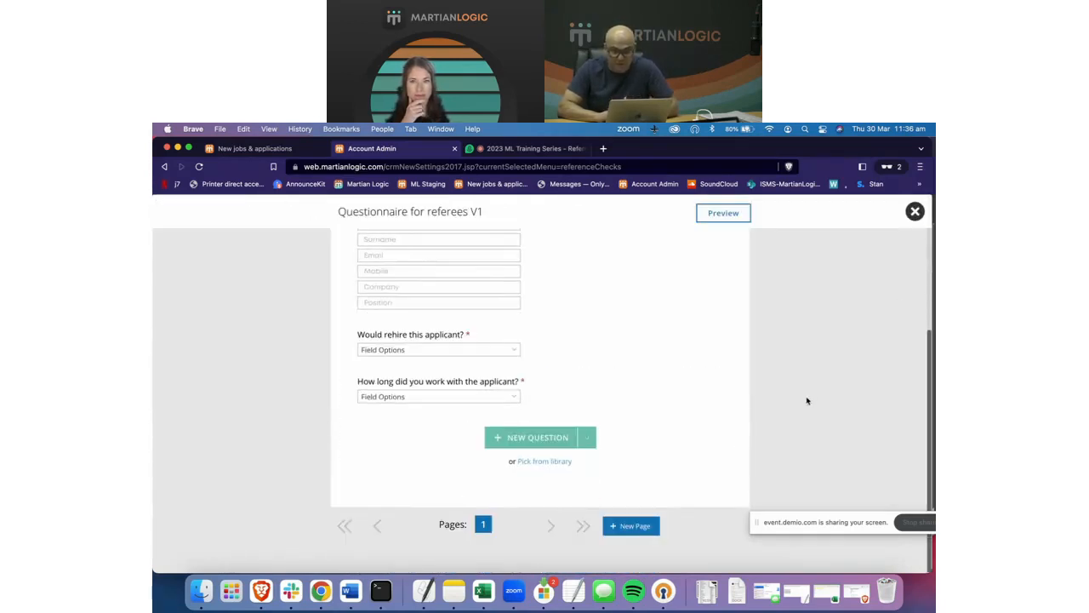
pyautogui.scroll(3, 791, 380)
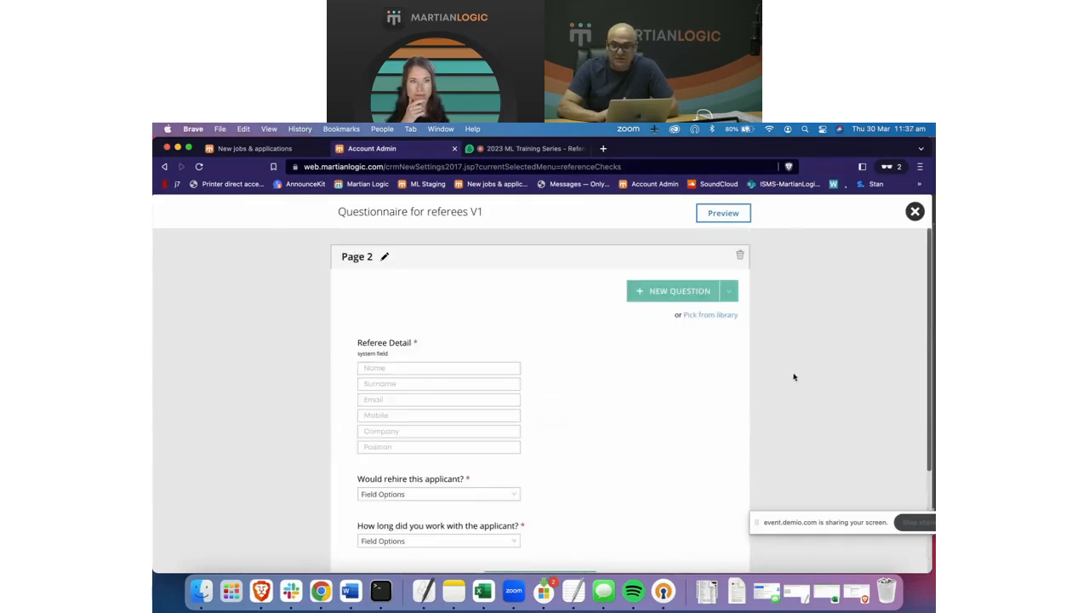
# Close the questionnaire editor and create the "Ref Checking Webinar V2" process with "Questionnaire for referees V1" as the referee form
pyautogui.click(914, 211)
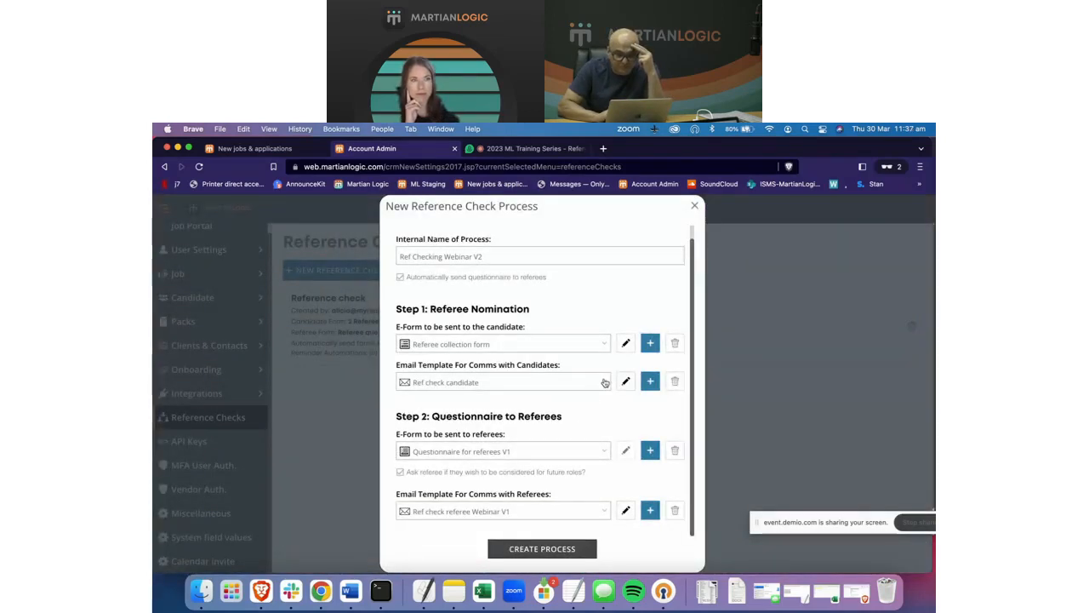
pyautogui.click(605, 452)
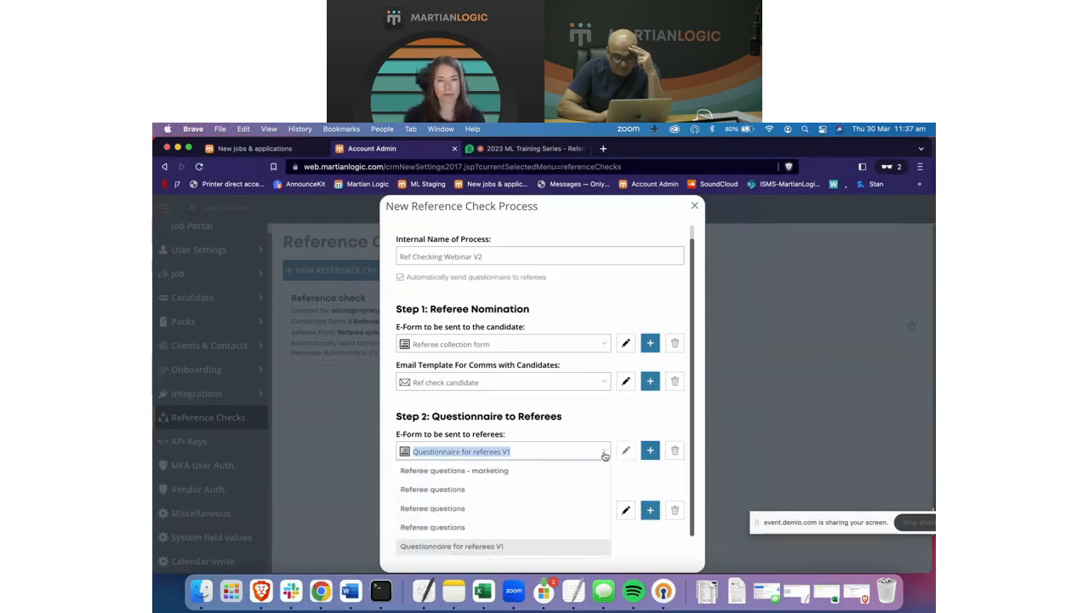
pyautogui.click(578, 431)
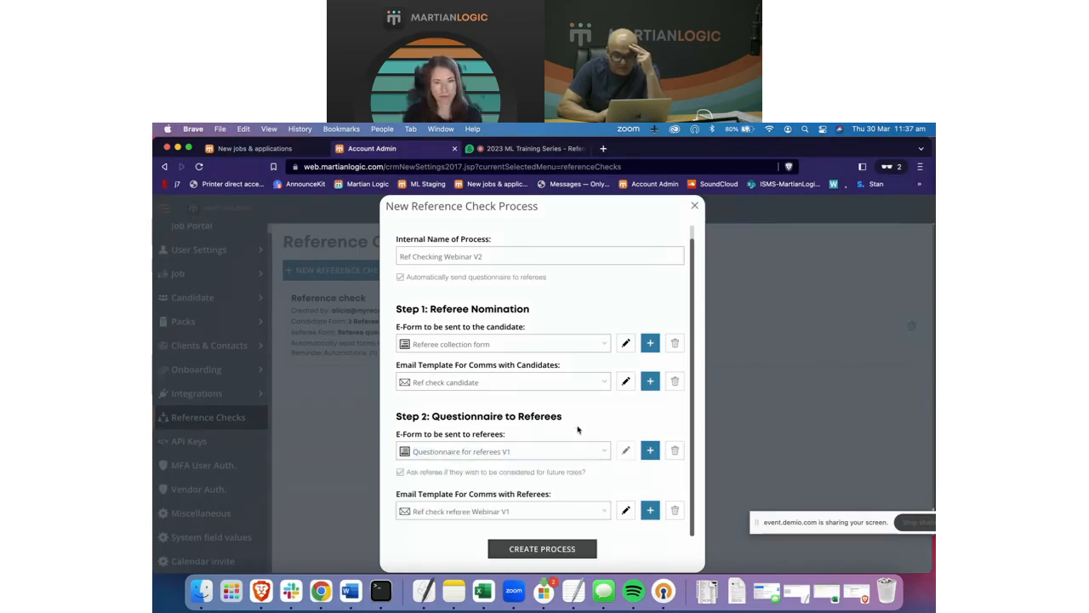
pyautogui.click(532, 549)
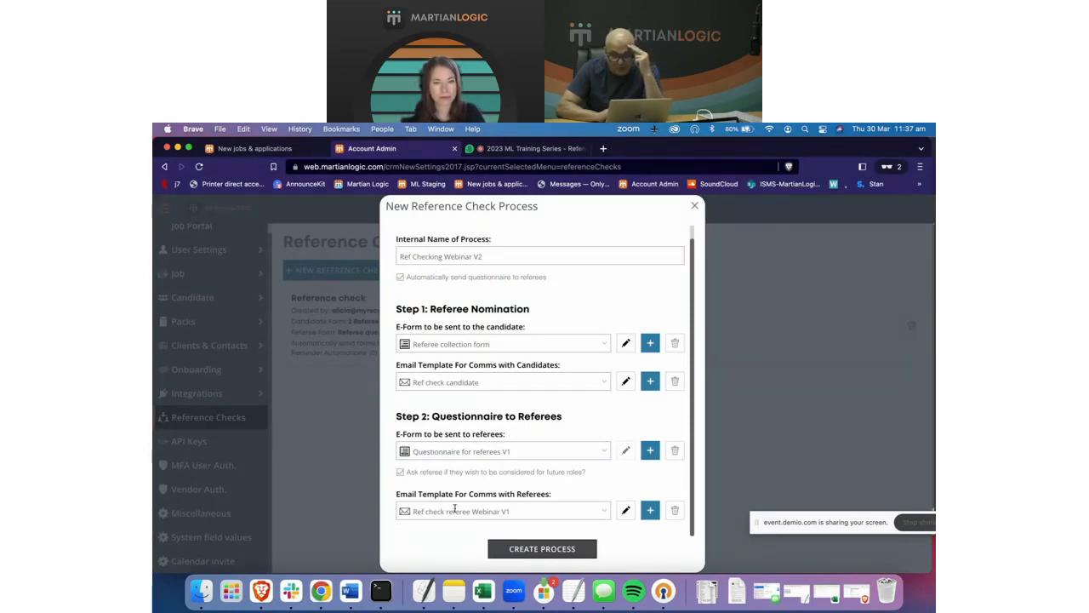
pyautogui.click(525, 549)
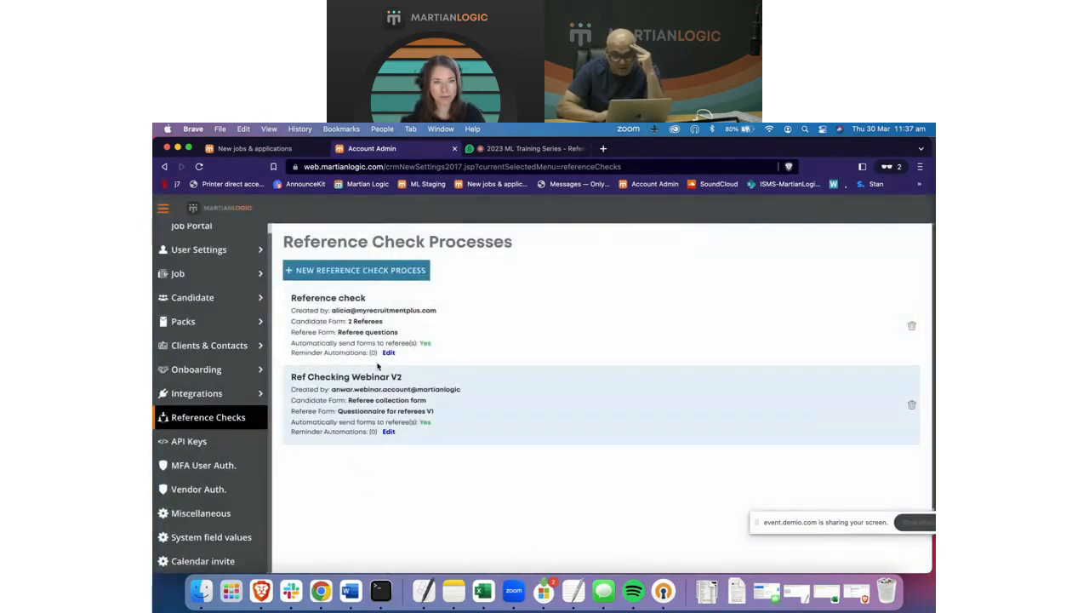
# View the reminder automations of "Ref Checking Webinar V2" and the settings of the "Reference check" process, closing both without changes
pyautogui.click(388, 431)
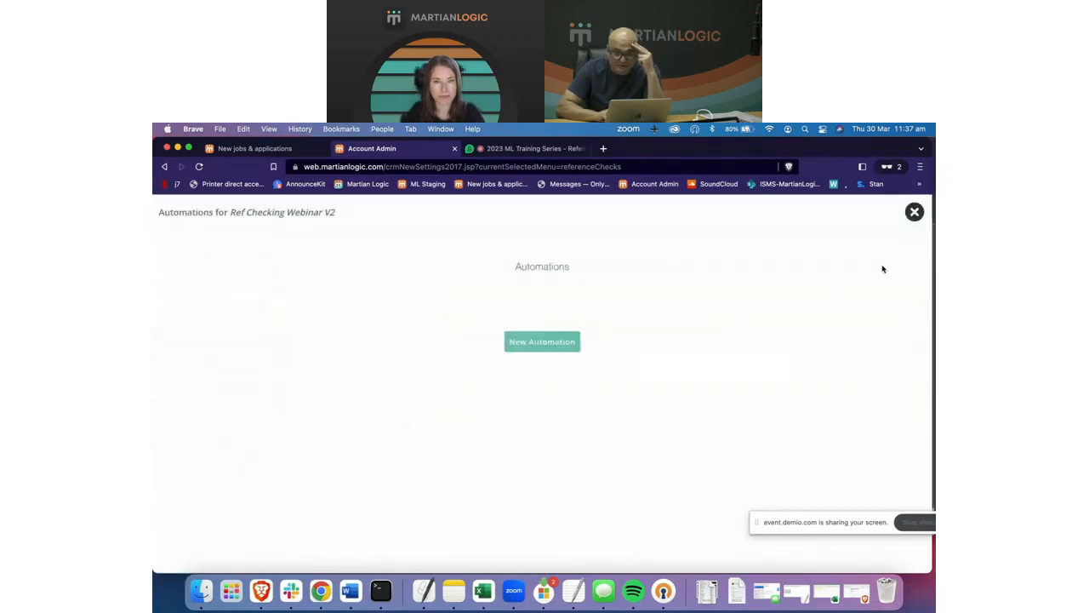
pyautogui.click(914, 212)
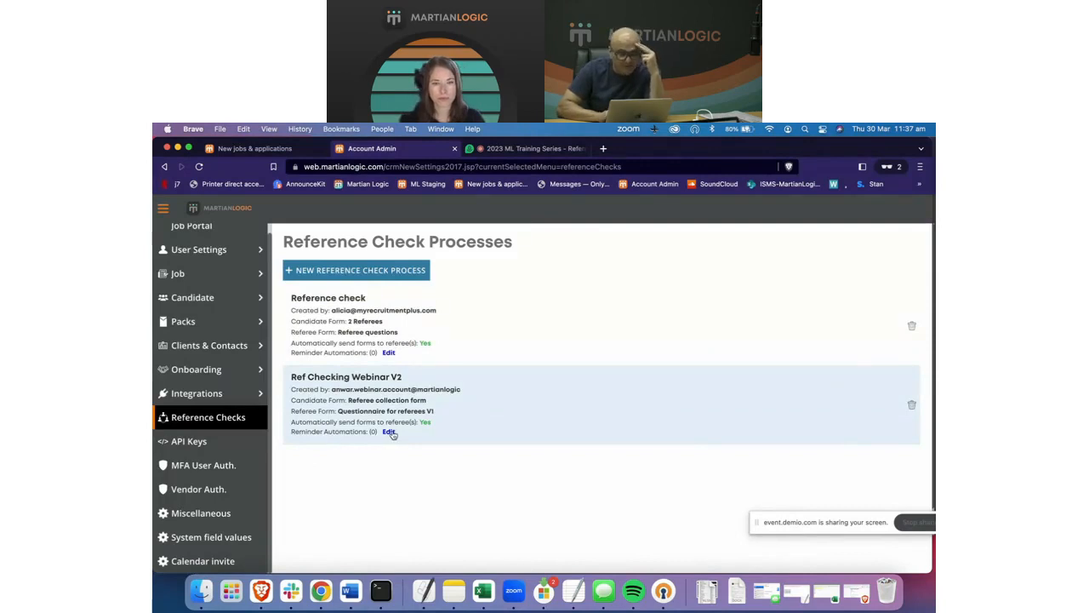
pyautogui.click(350, 327)
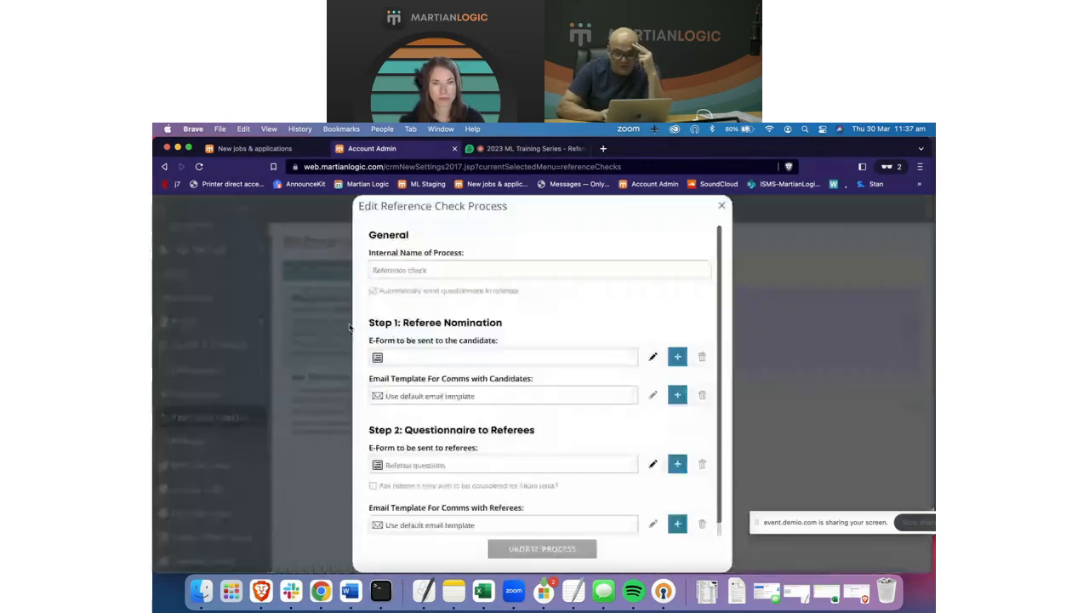
pyautogui.click(724, 207)
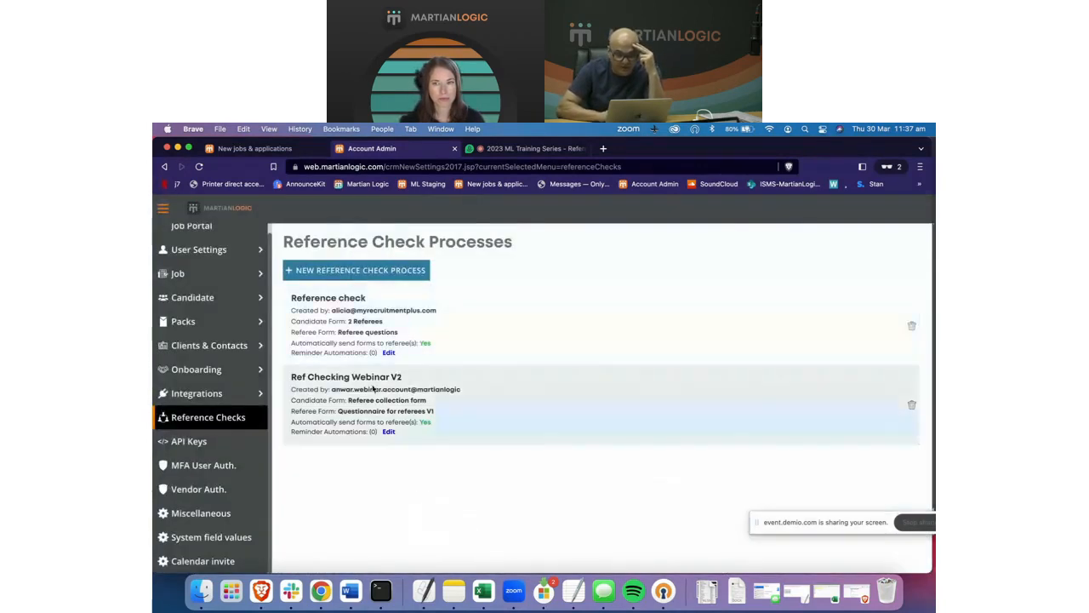
# Review the candidate forms and candidate email templates selectable in the "Ref Checking Webinar V2" process, leaving its settings unchanged
pyautogui.click(339, 410)
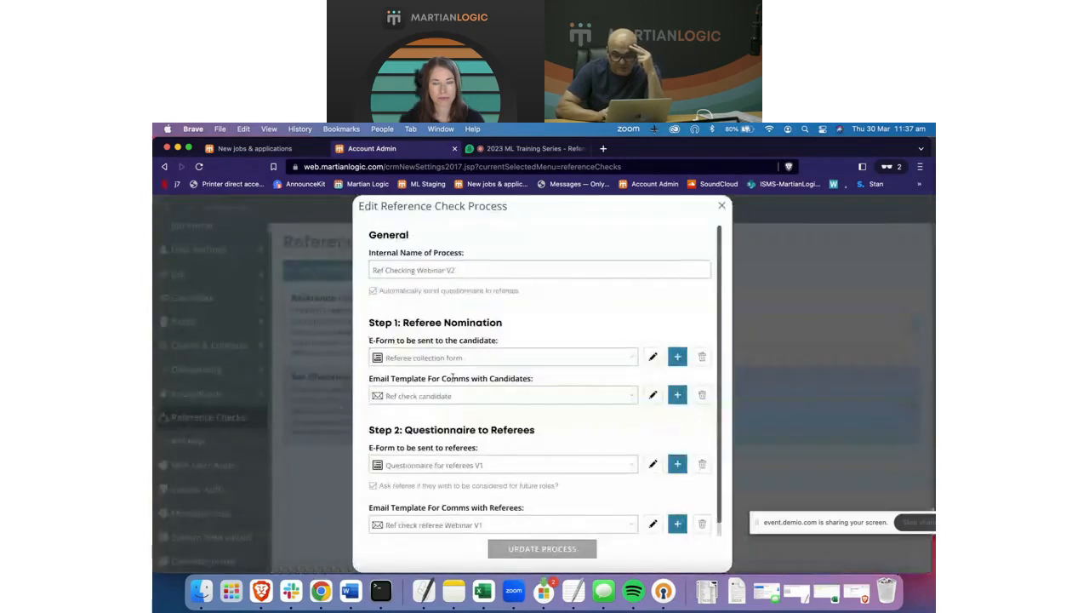
pyautogui.click(634, 358)
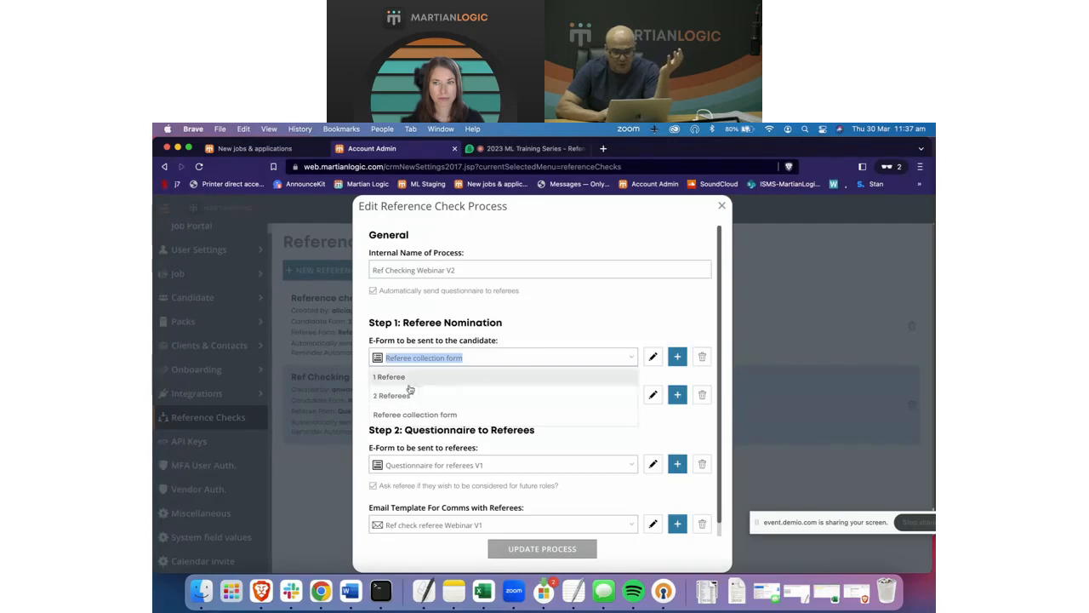
pyautogui.click(499, 424)
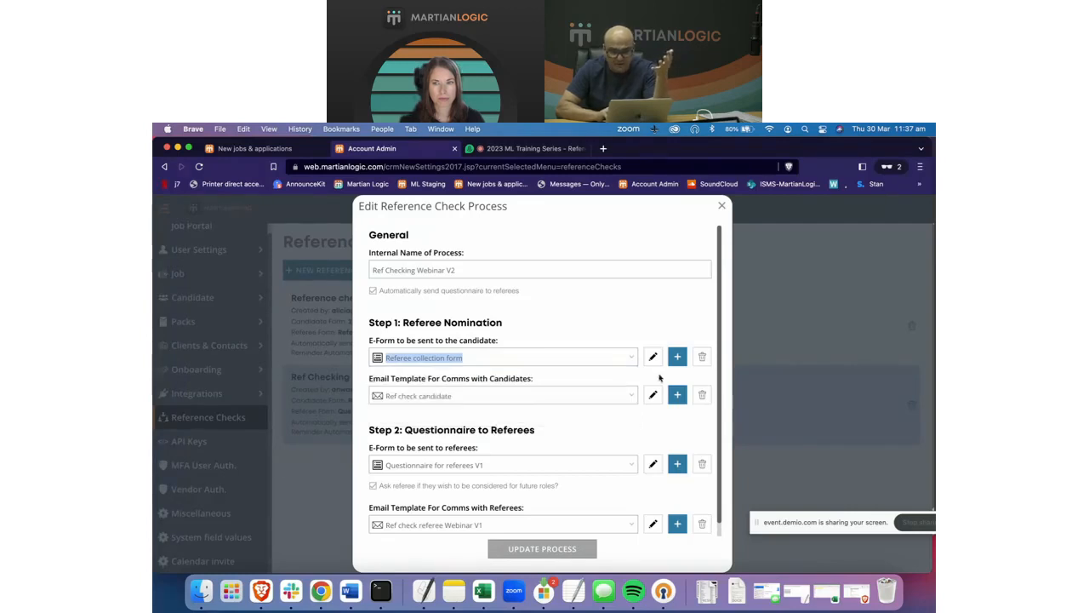
pyautogui.click(629, 399)
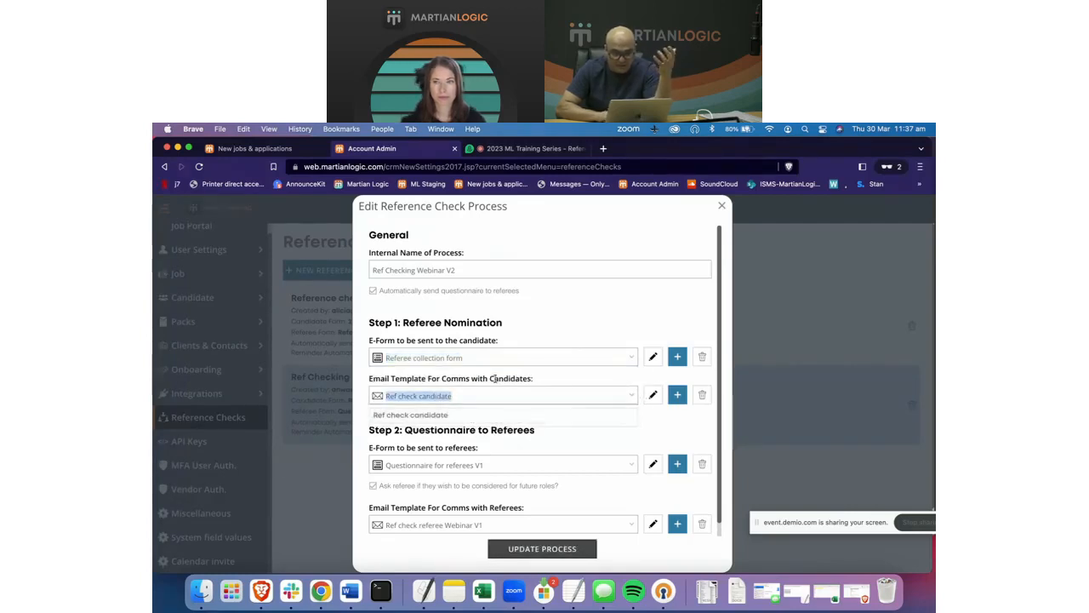
pyautogui.click(529, 323)
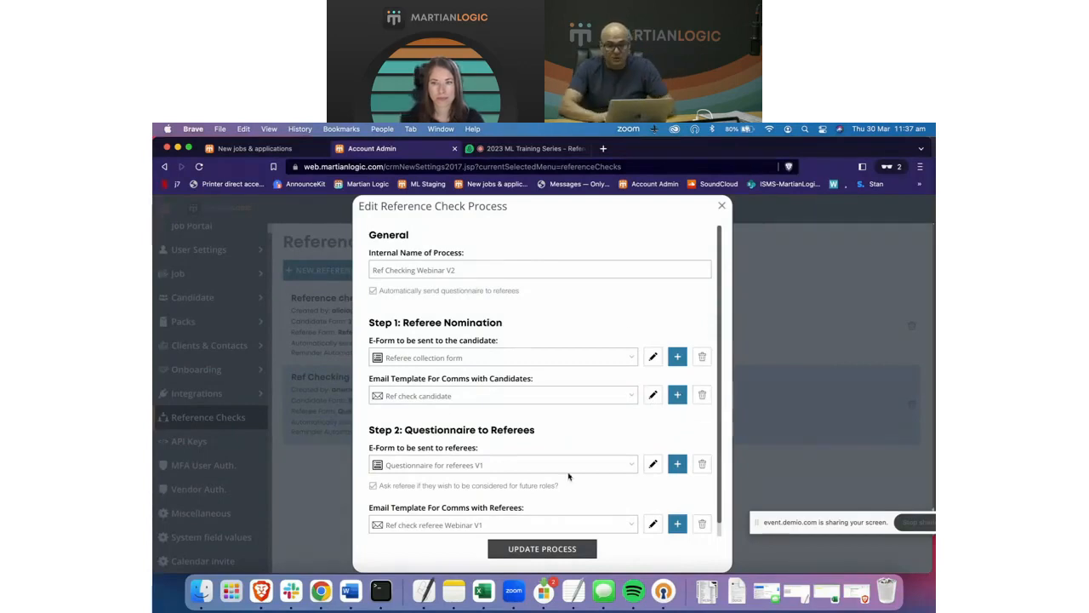
pyautogui.click(721, 207)
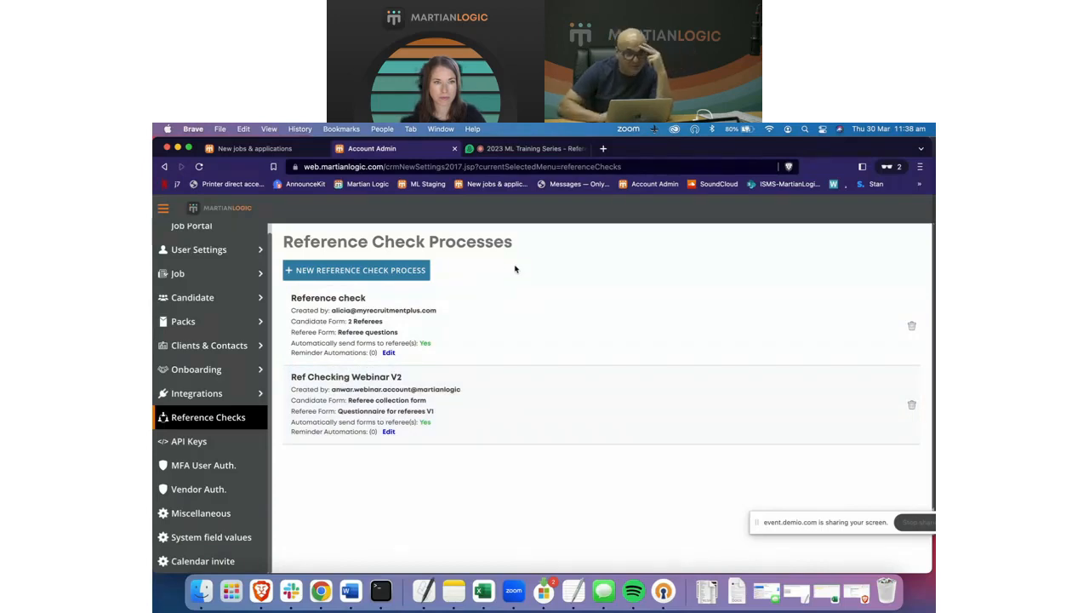
# Open the candidate's profile from all applications of the Sous Chef job and view the available progress stages
pyautogui.click(268, 150)
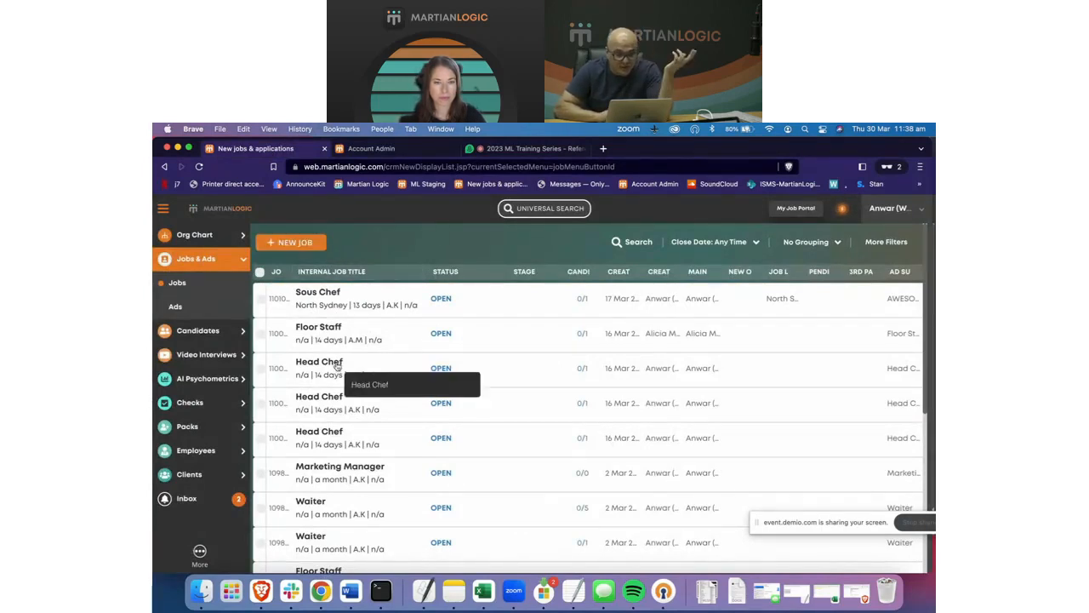
pyautogui.click(338, 306)
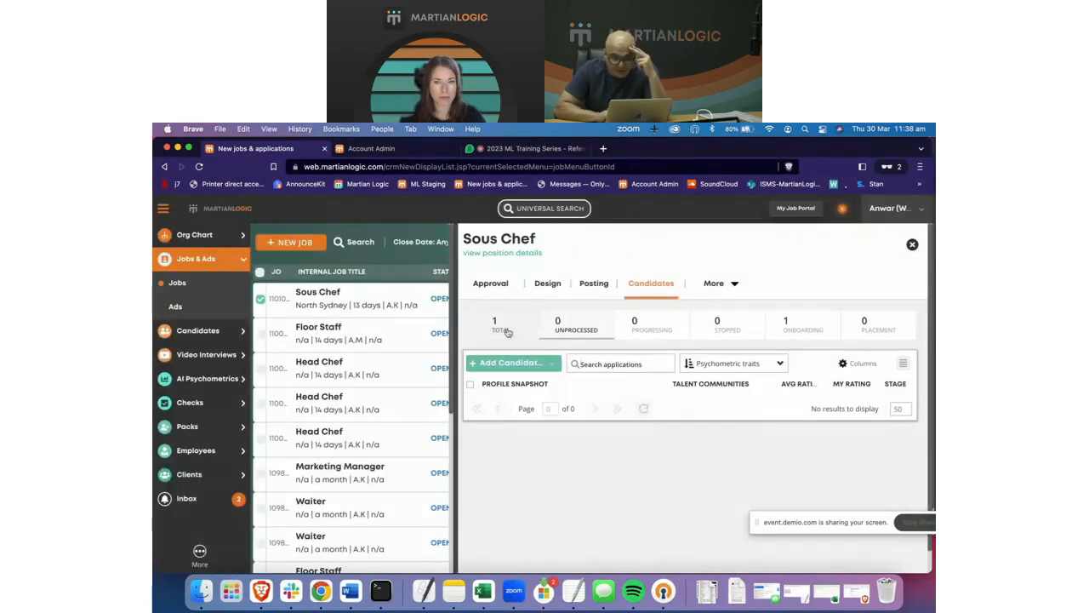
pyautogui.click(506, 328)
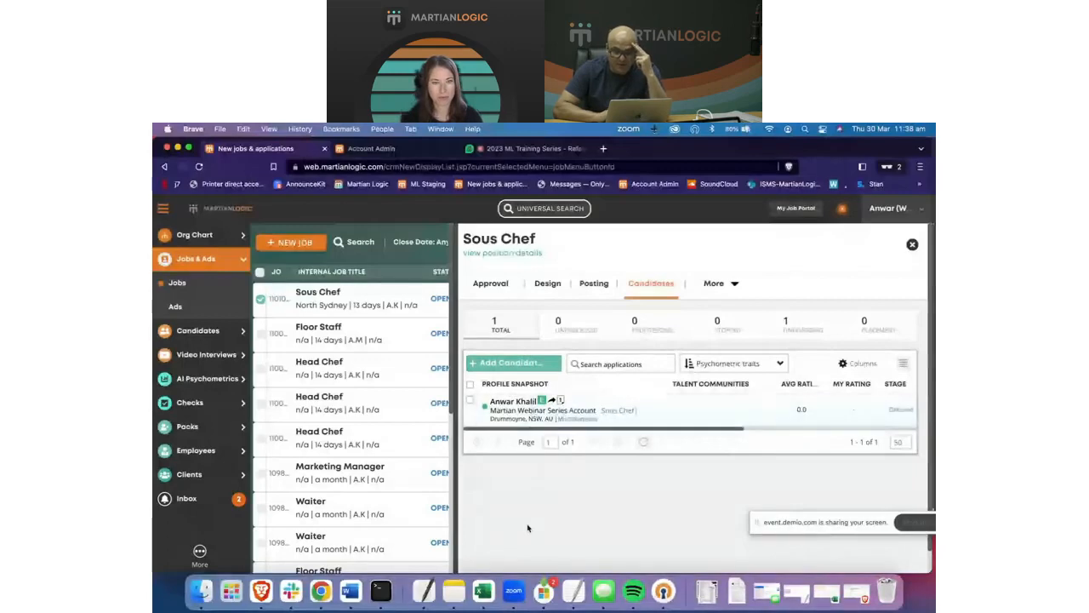
pyautogui.click(518, 417)
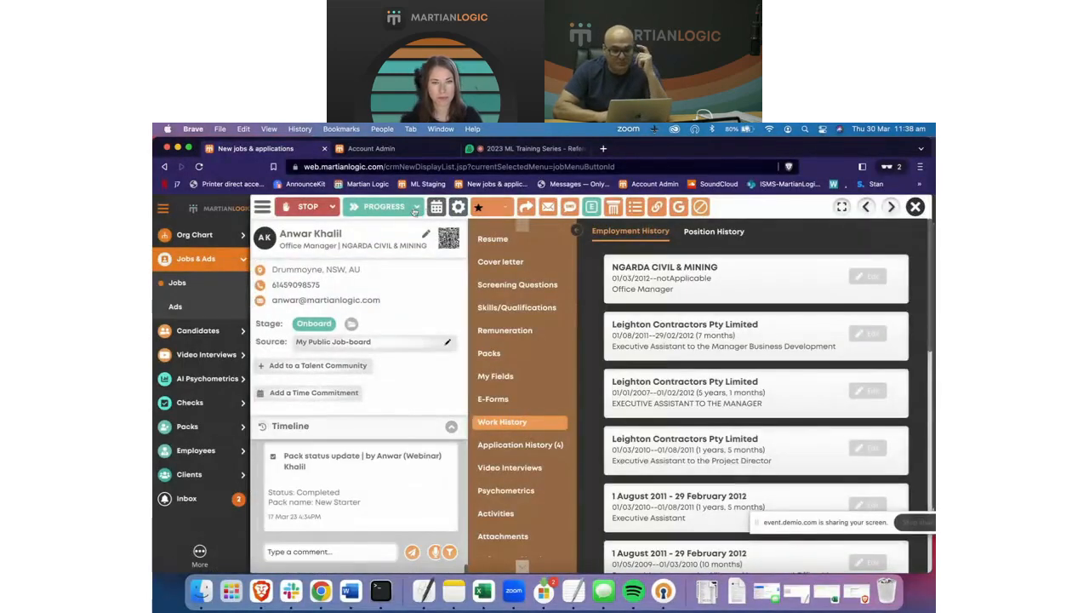
pyautogui.click(411, 210)
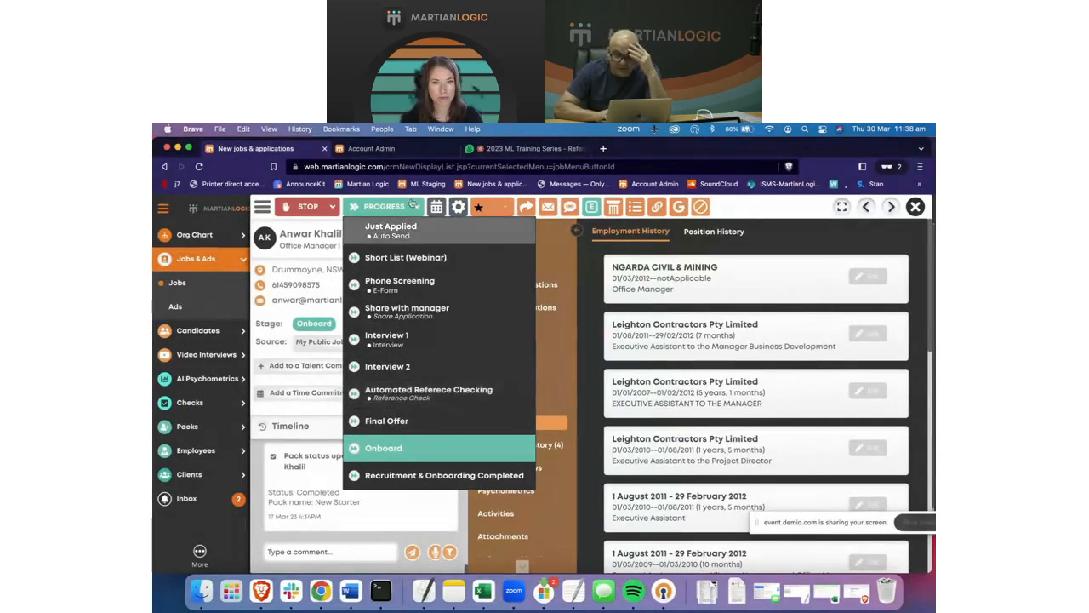
pyautogui.click(788, 210)
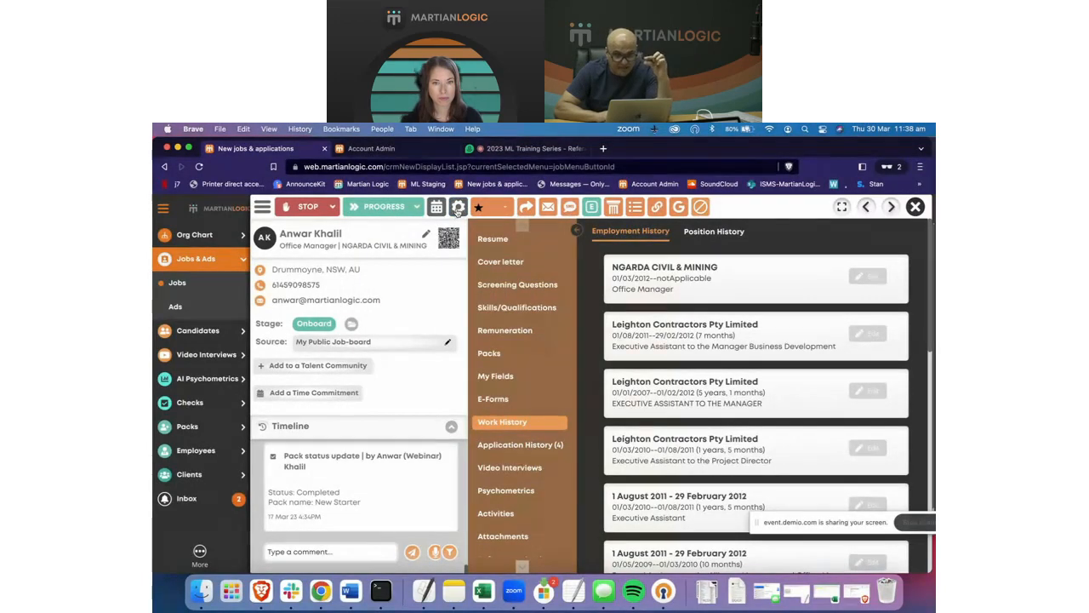
# Open the recruitment workflow management from the candidate's profile and examine its progressing and stopped stages with their linked emails and actions
pyautogui.click(458, 209)
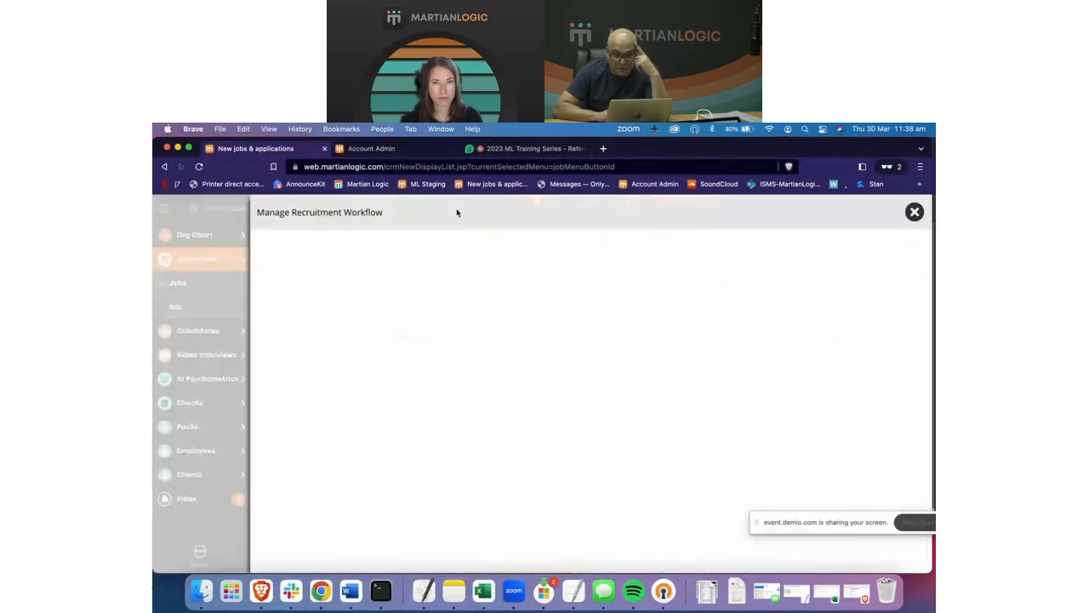
pyautogui.click(914, 210)
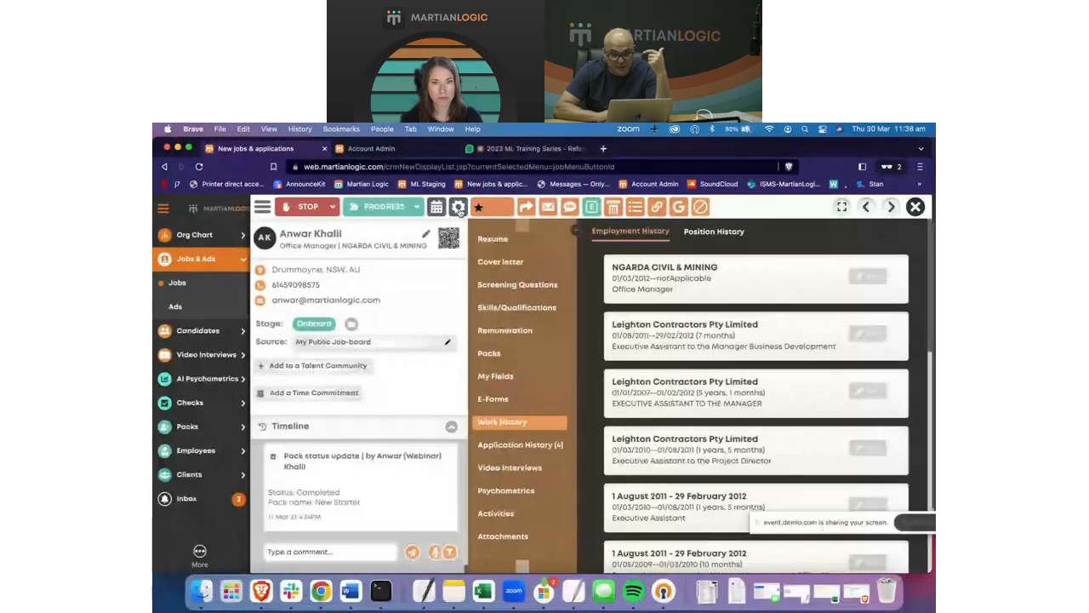
pyautogui.click(459, 209)
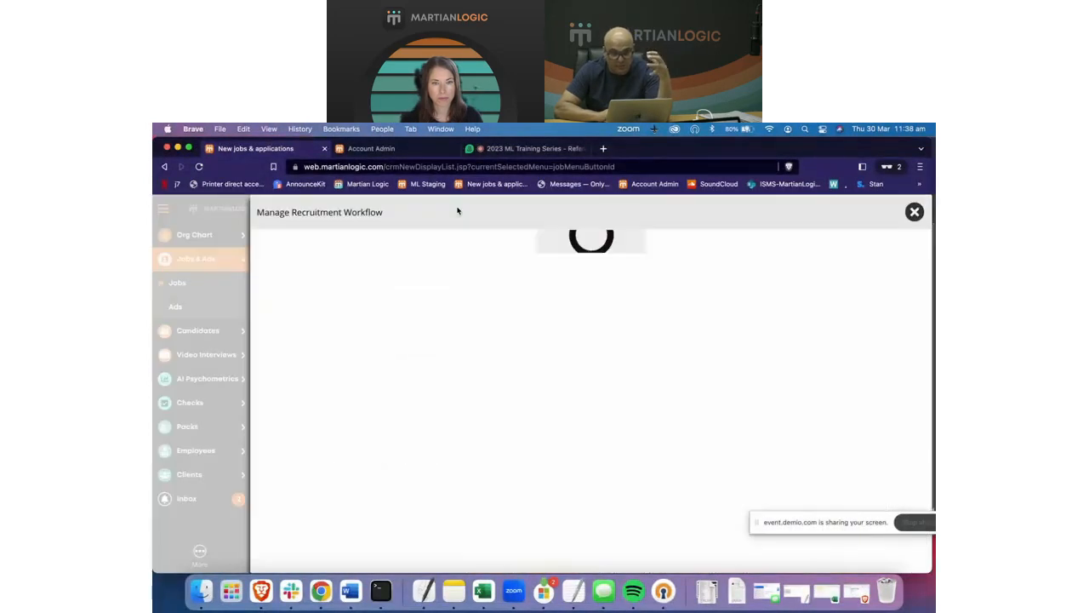
pyautogui.scroll(-1, 432, 349)
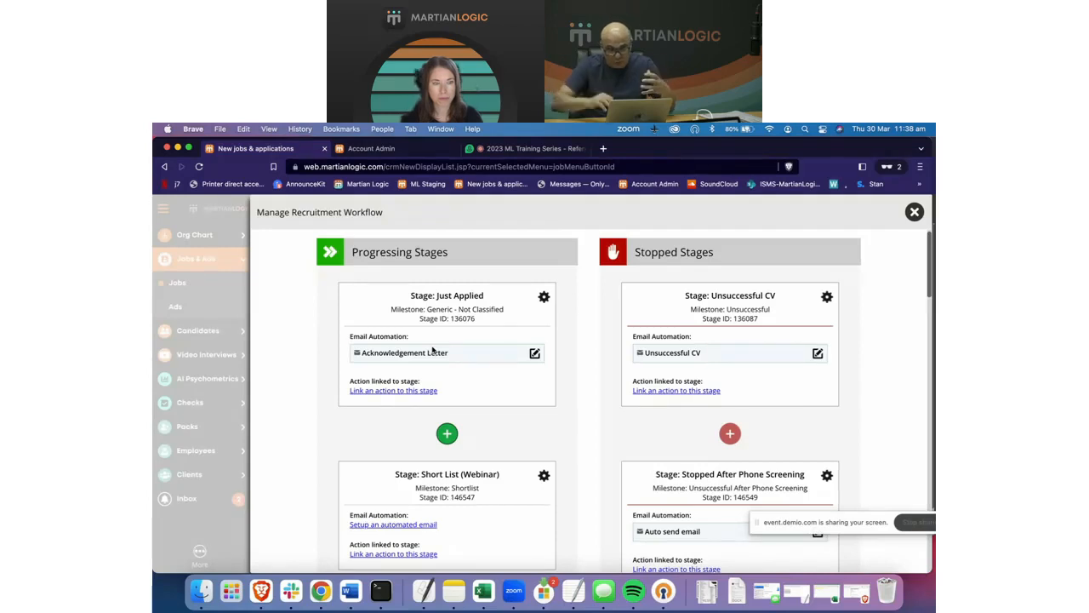
pyautogui.scroll(-3, 434, 350)
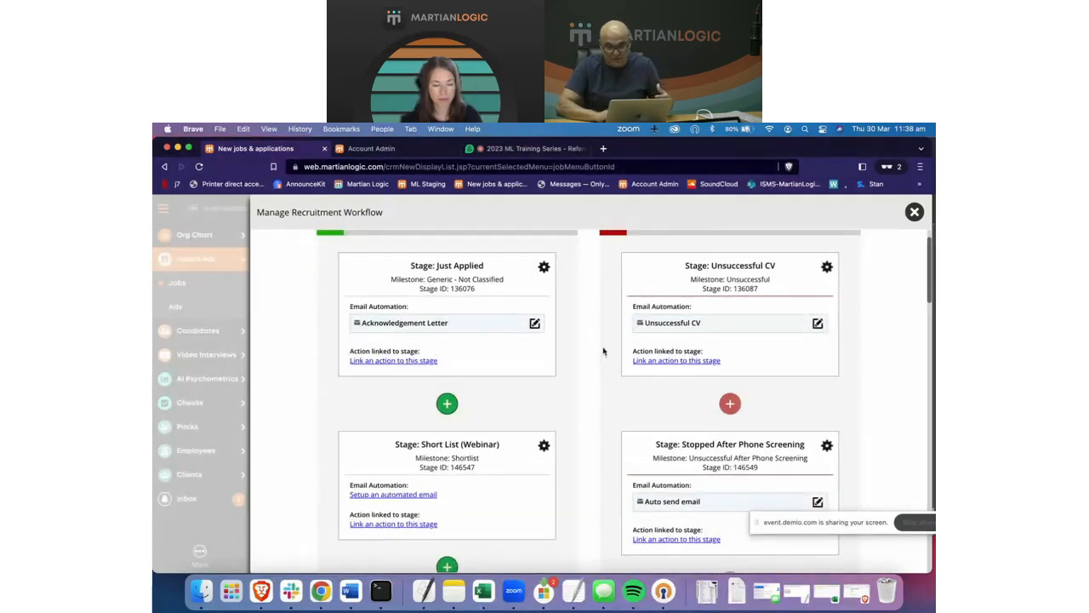
pyautogui.scroll(4, 502, 351)
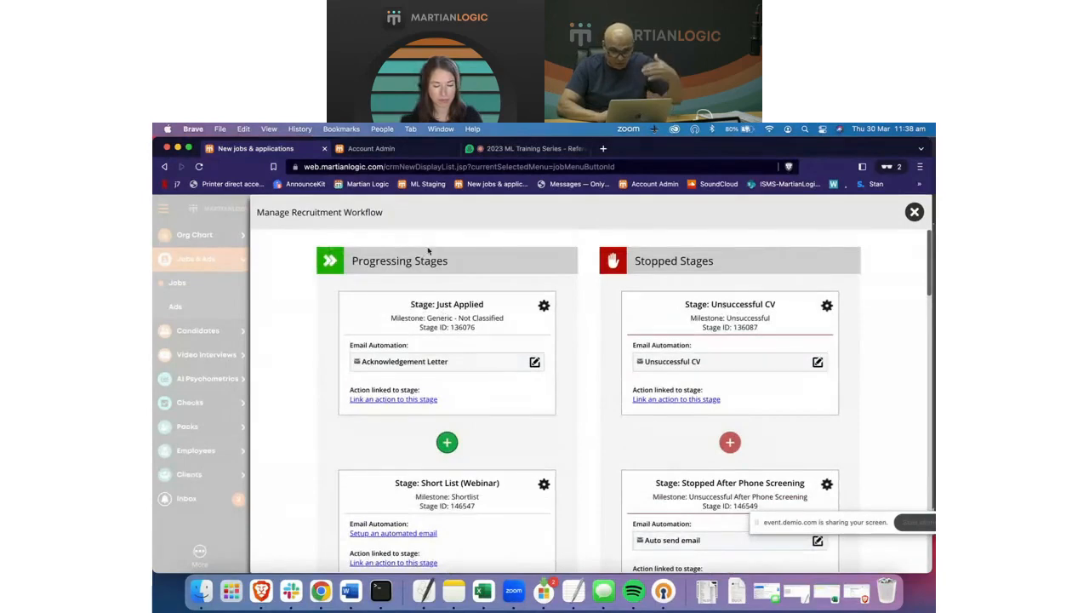
pyautogui.scroll(-5, 438, 430)
pyautogui.scroll(-6, 432, 434)
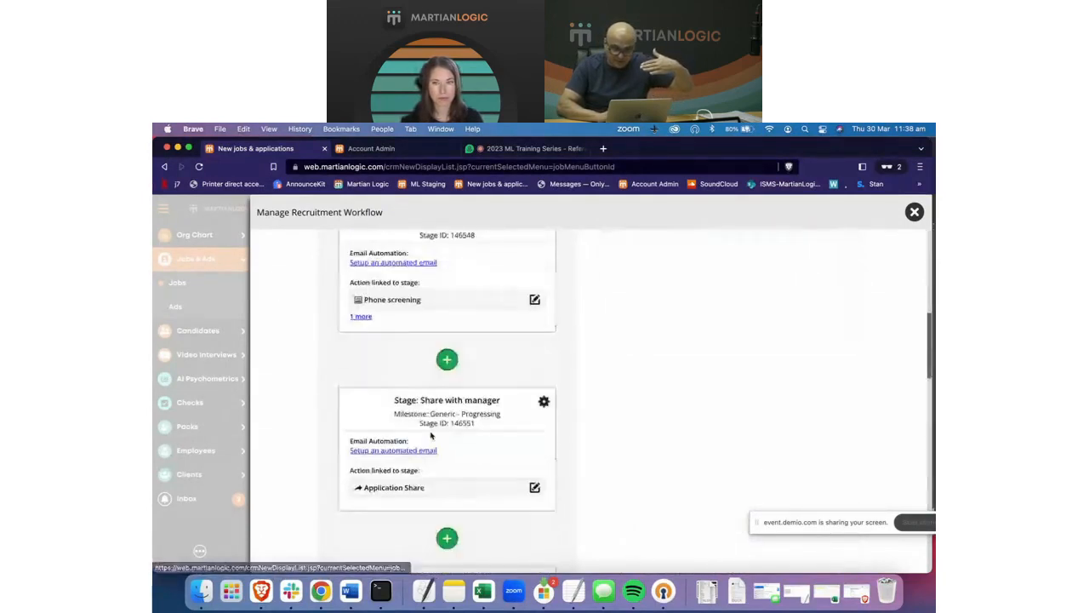
pyautogui.scroll(5, 430, 434)
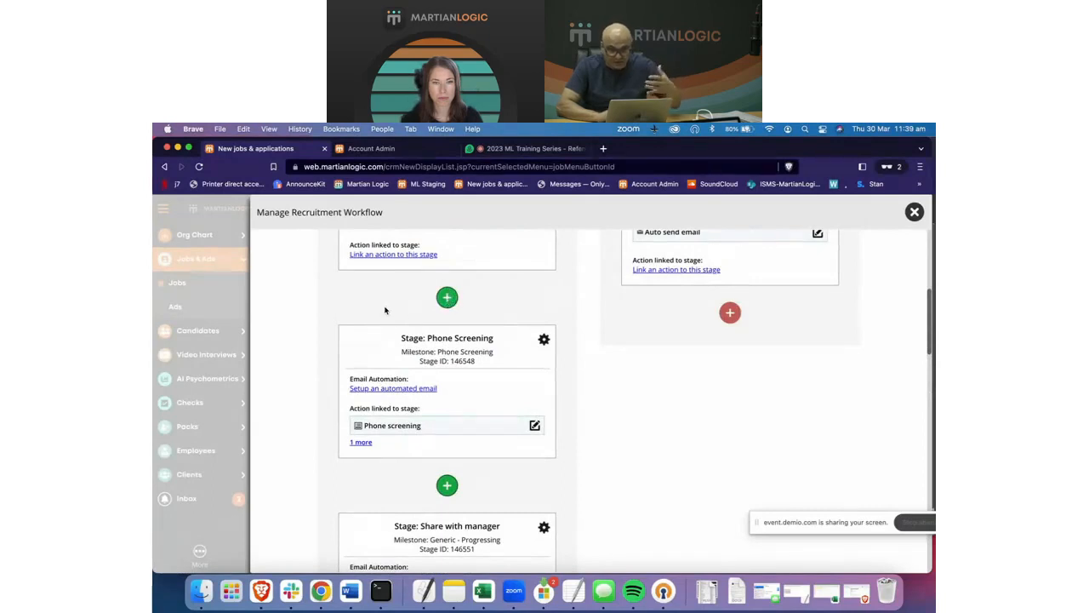
pyautogui.scroll(6, 400, 340)
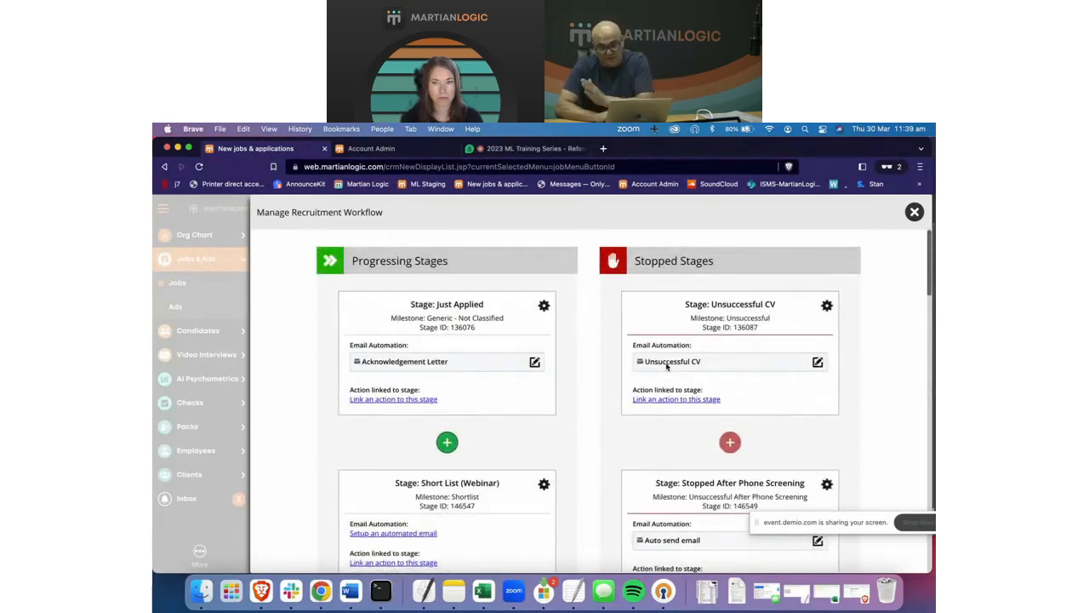
pyautogui.scroll(-3, 668, 366)
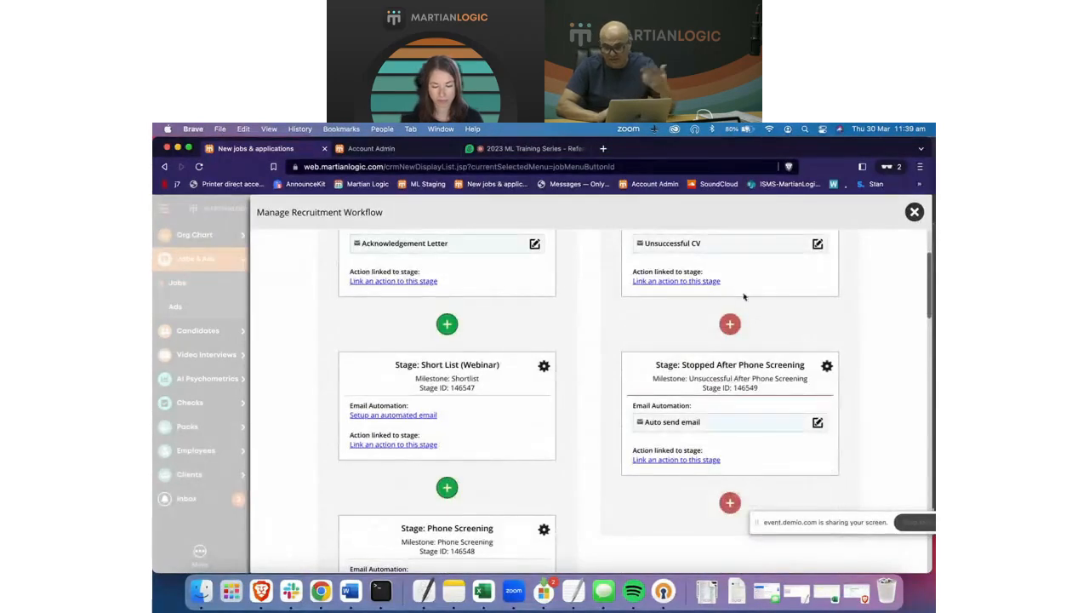
pyautogui.scroll(1, 680, 395)
pyautogui.scroll(2, 679, 394)
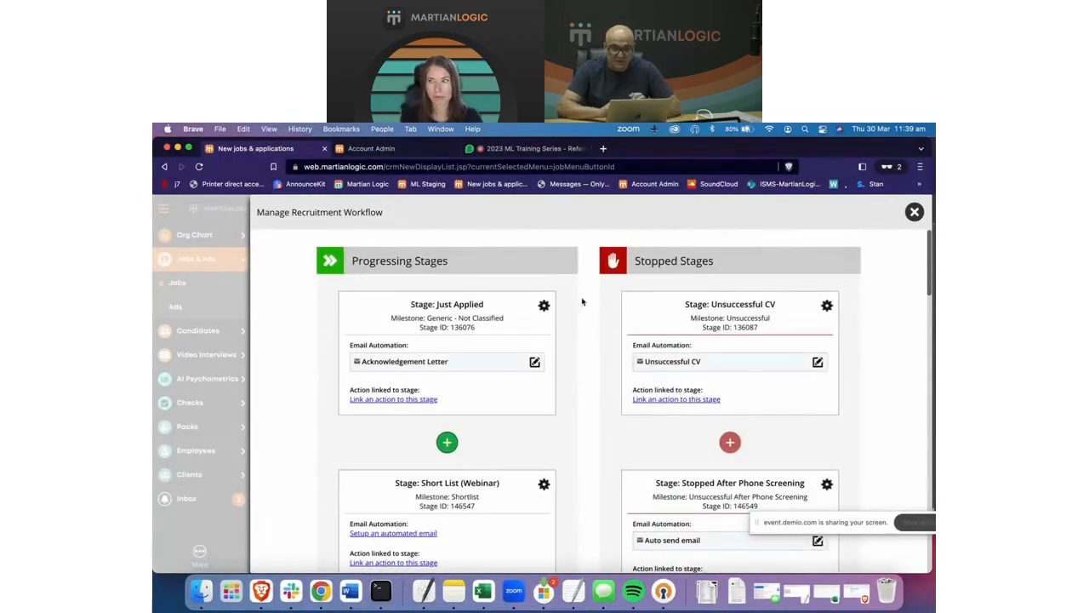
pyautogui.scroll(-3, 566, 368)
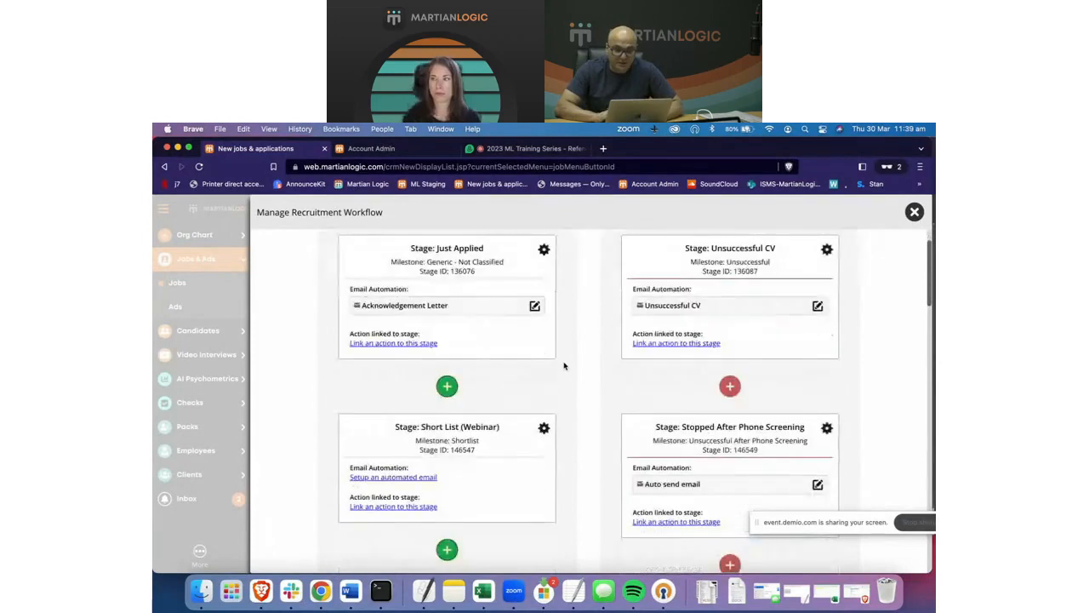
pyautogui.scroll(-1, 564, 366)
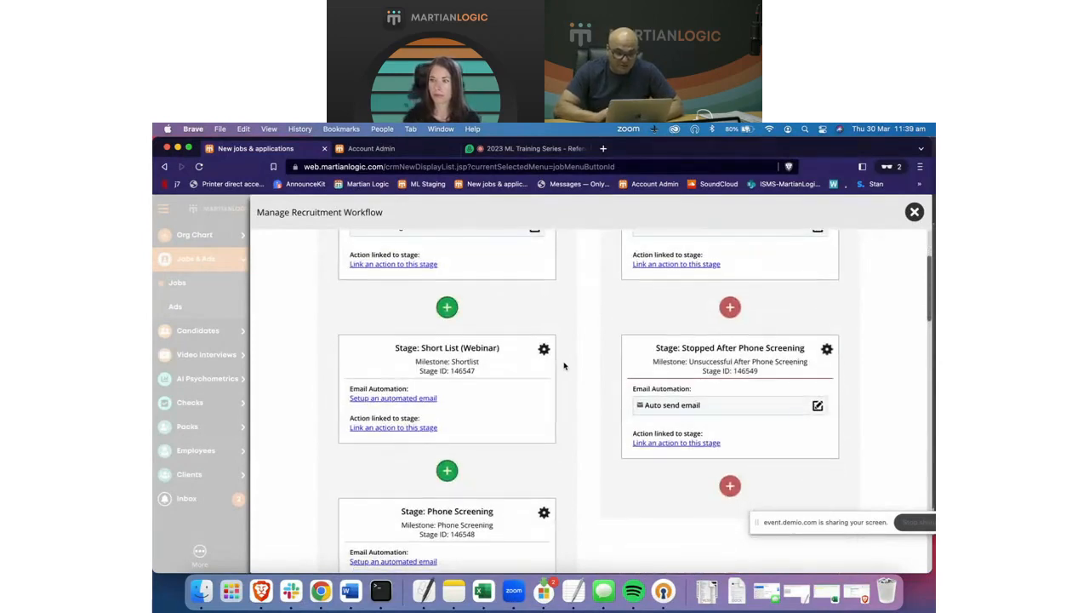
pyautogui.scroll(-10, 563, 365)
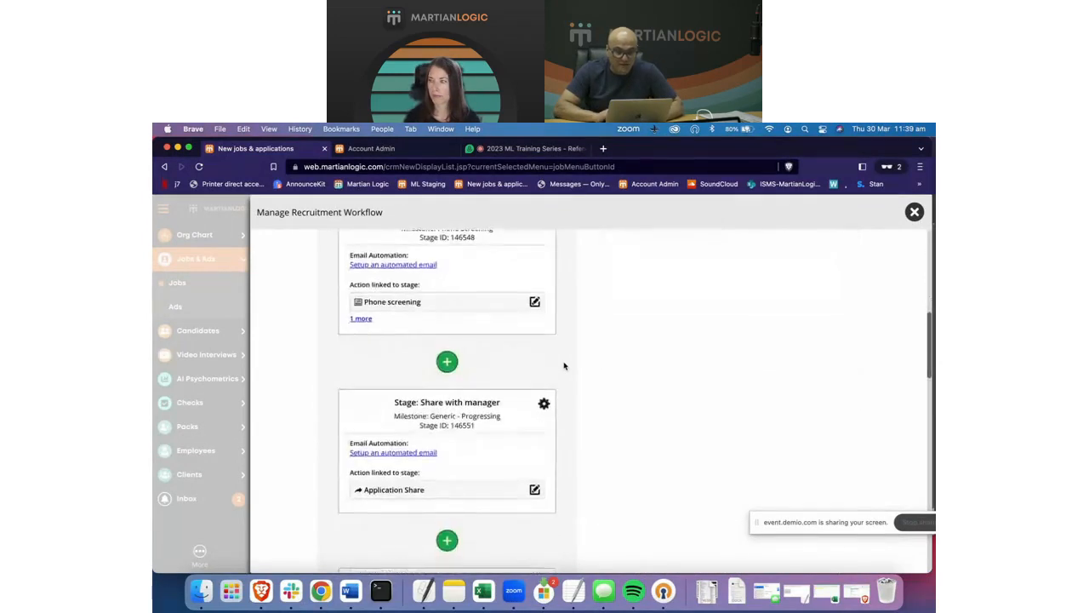
pyautogui.scroll(-6, 563, 366)
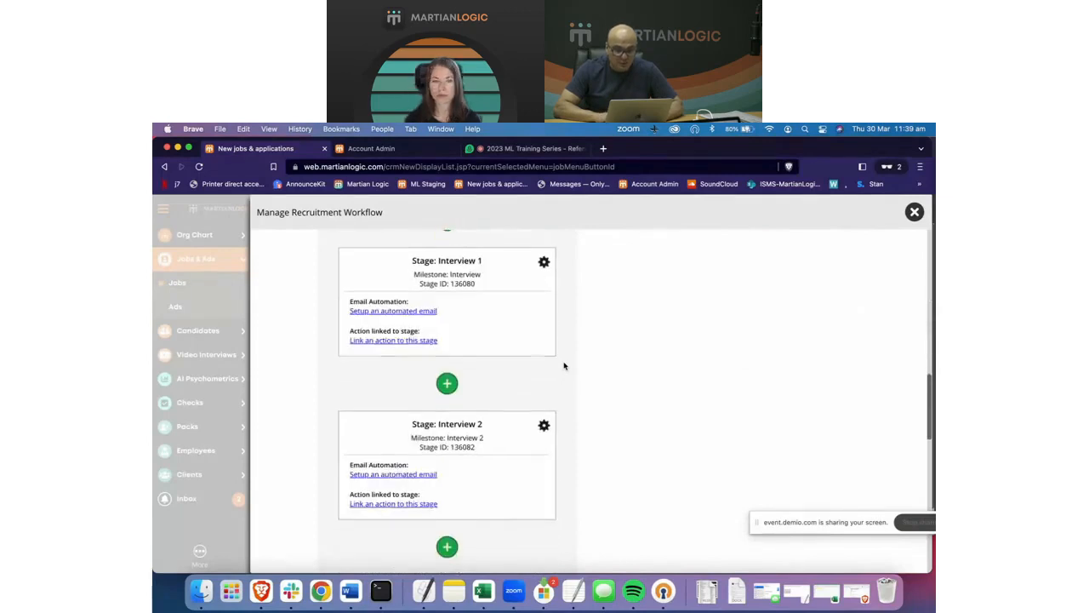
# Remove the "Automated Referece Checking" stage, placed after Interview 2, from the recruitment workflow
pyautogui.scroll(4, 526, 480)
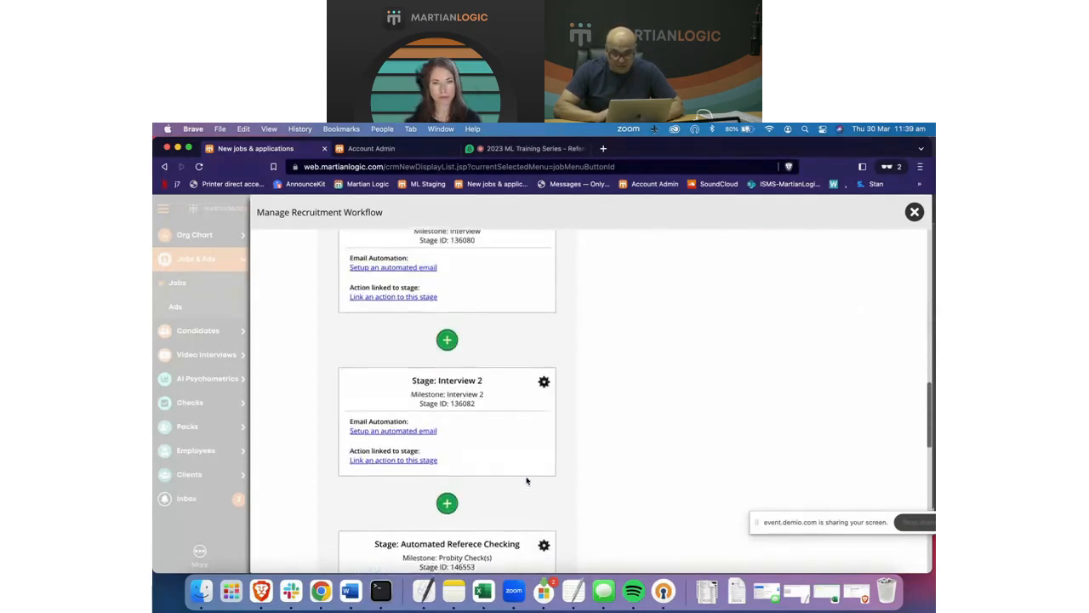
pyautogui.scroll(-2, 526, 468)
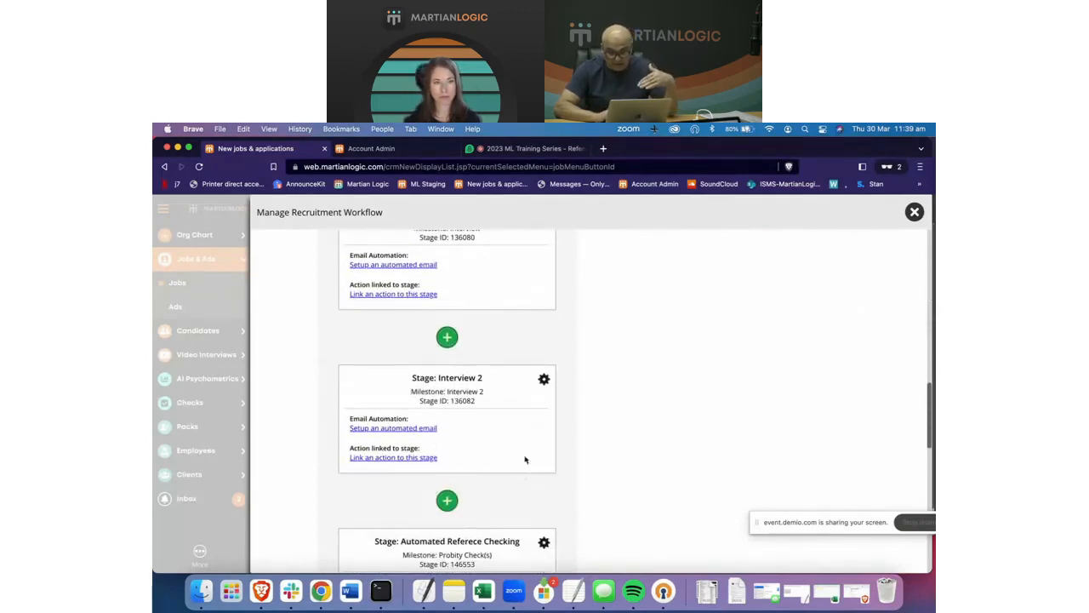
pyautogui.scroll(-2, 496, 530)
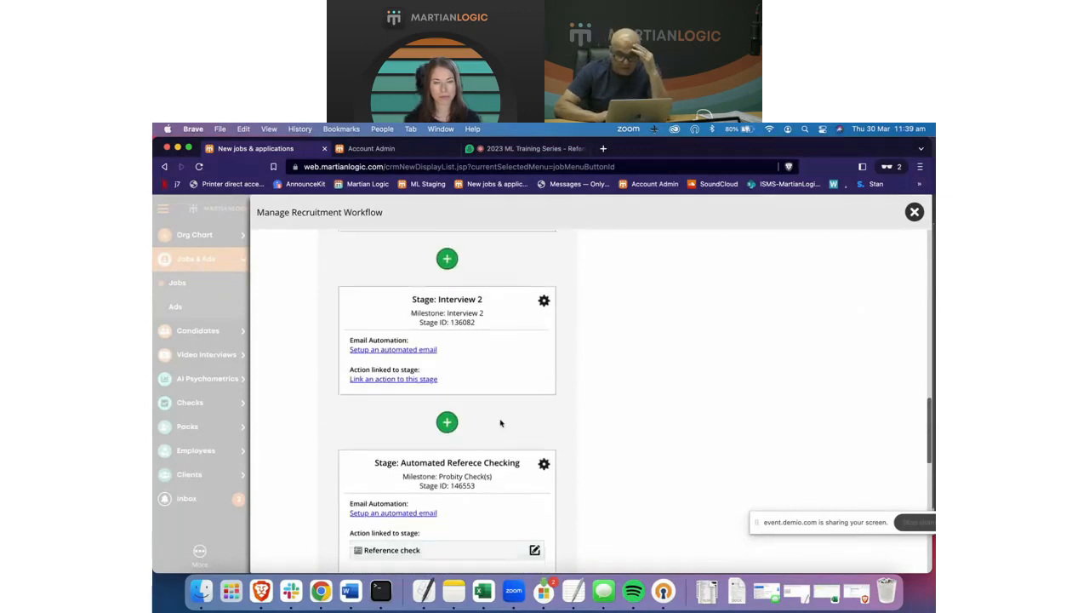
pyautogui.scroll(-1, 500, 426)
pyautogui.click(544, 414)
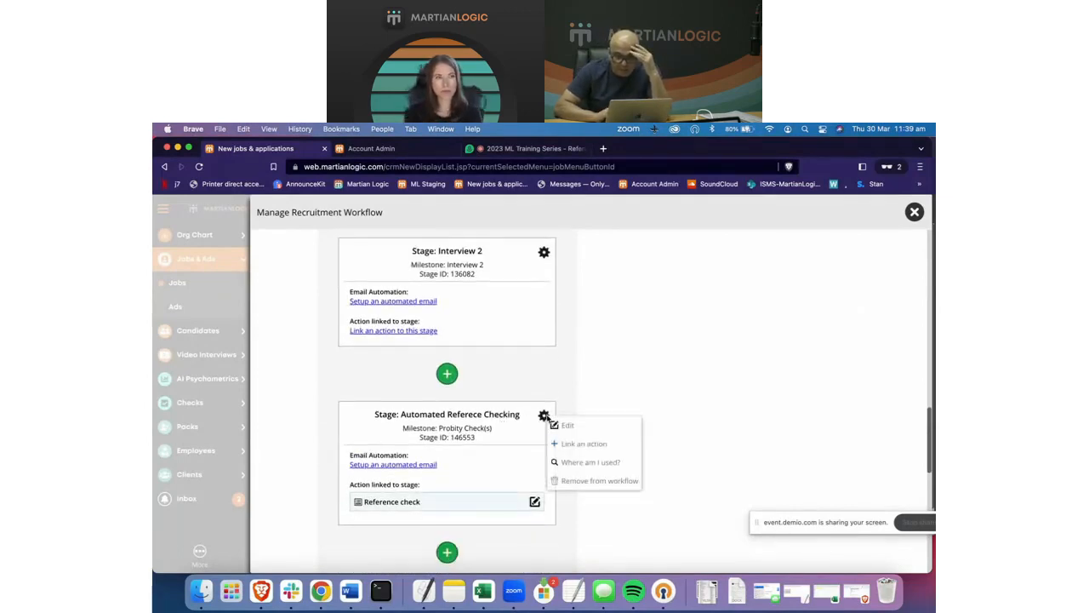
pyautogui.click(576, 483)
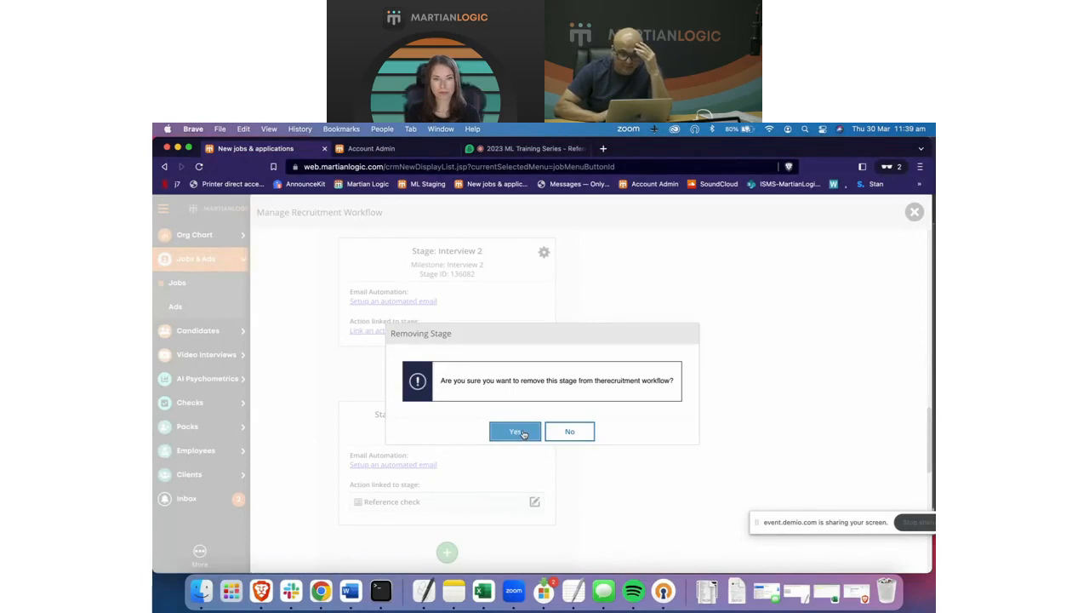
pyautogui.click(519, 432)
# Start a new progressing stage between Interview 1 and Interview 2 and name it "Unleash the automated Ref, Check"
pyautogui.scroll(5, 505, 363)
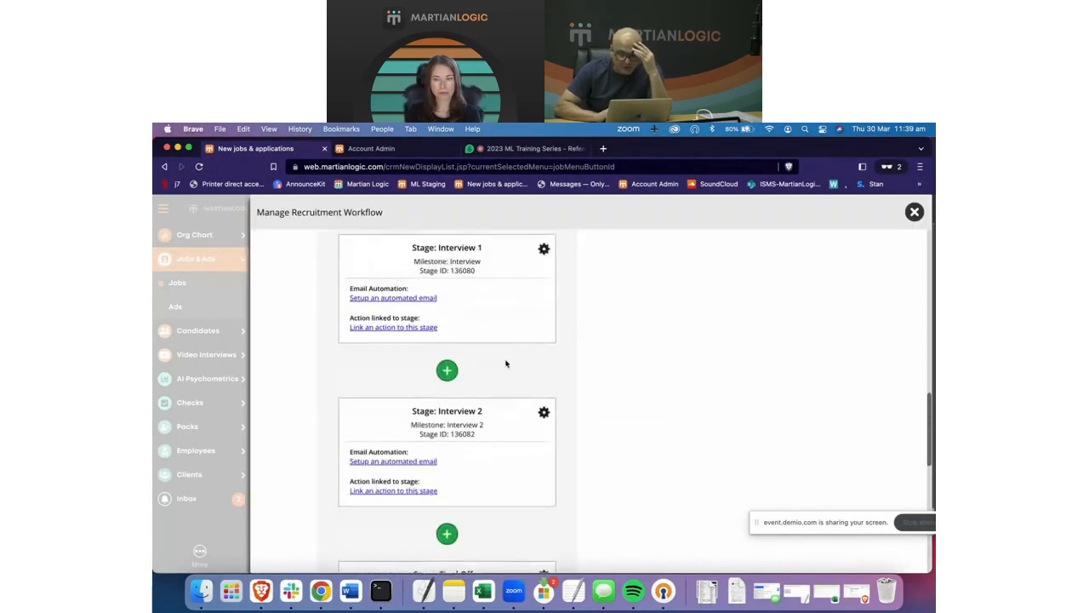
pyautogui.scroll(1, 505, 363)
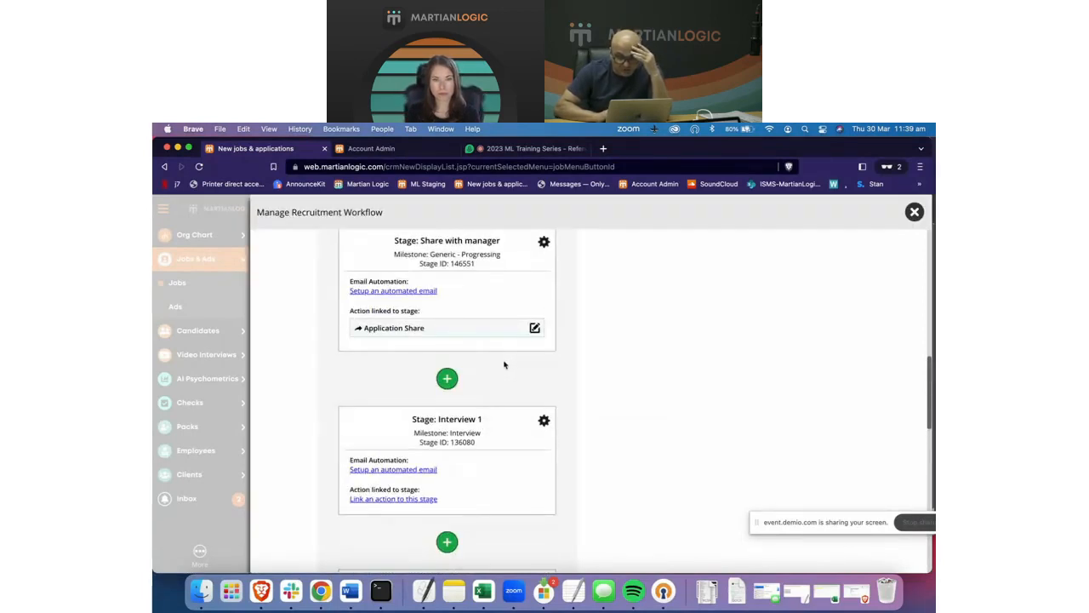
pyautogui.scroll(-3, 463, 391)
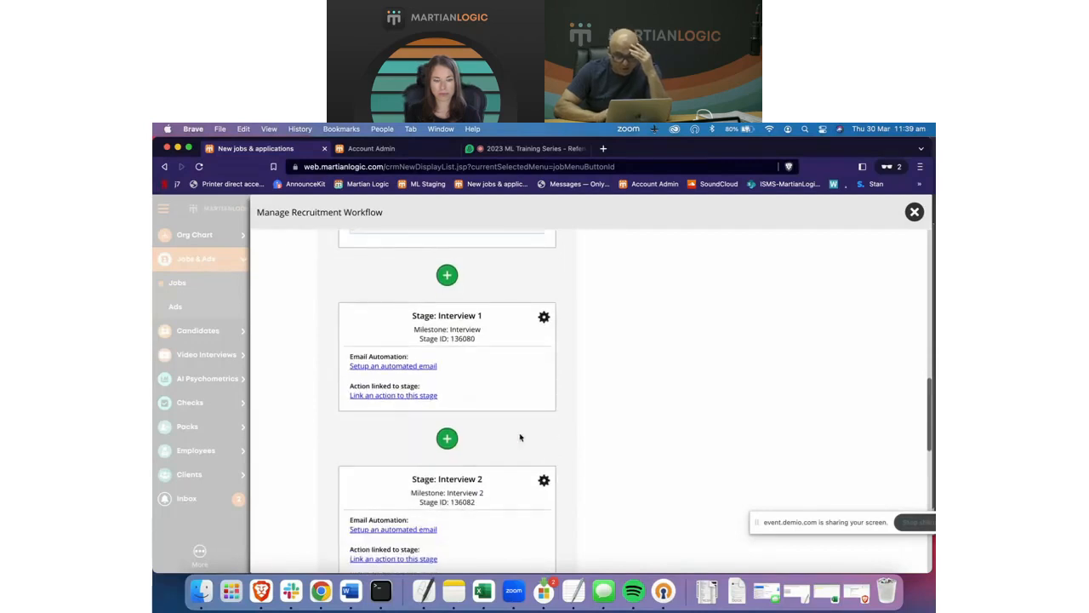
pyautogui.click(446, 441)
pyautogui.click(469, 450)
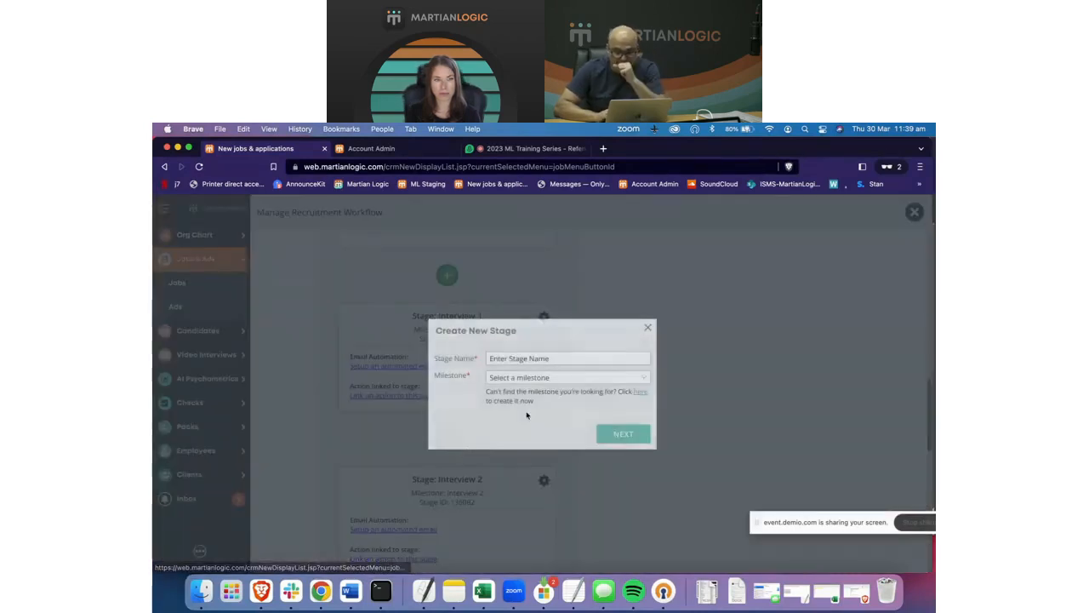
pyautogui.click(582, 358)
pyautogui.write('U')
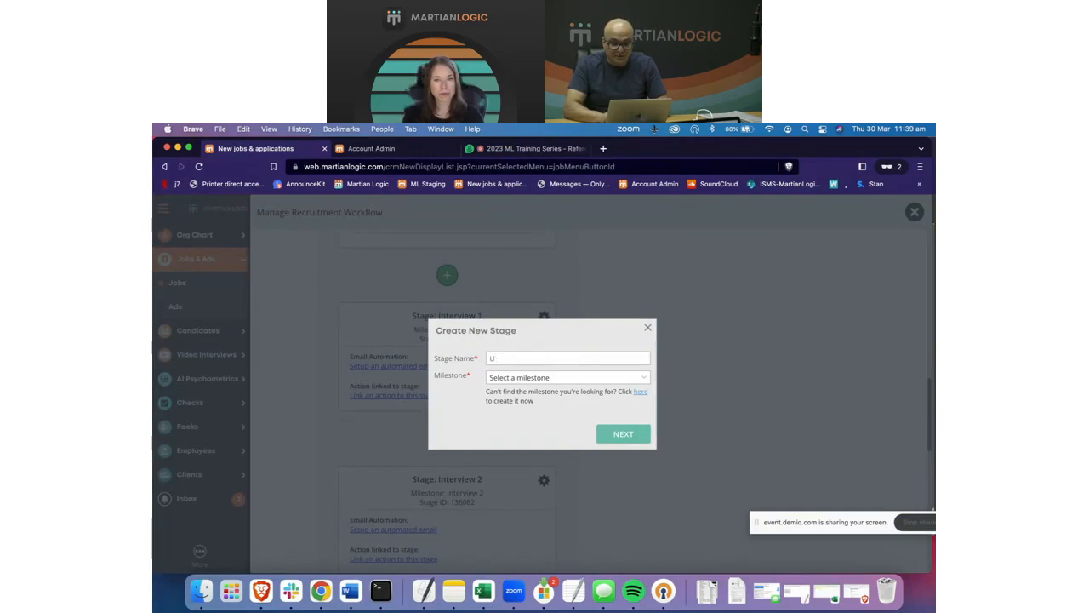
pyautogui.write('Ynmas')
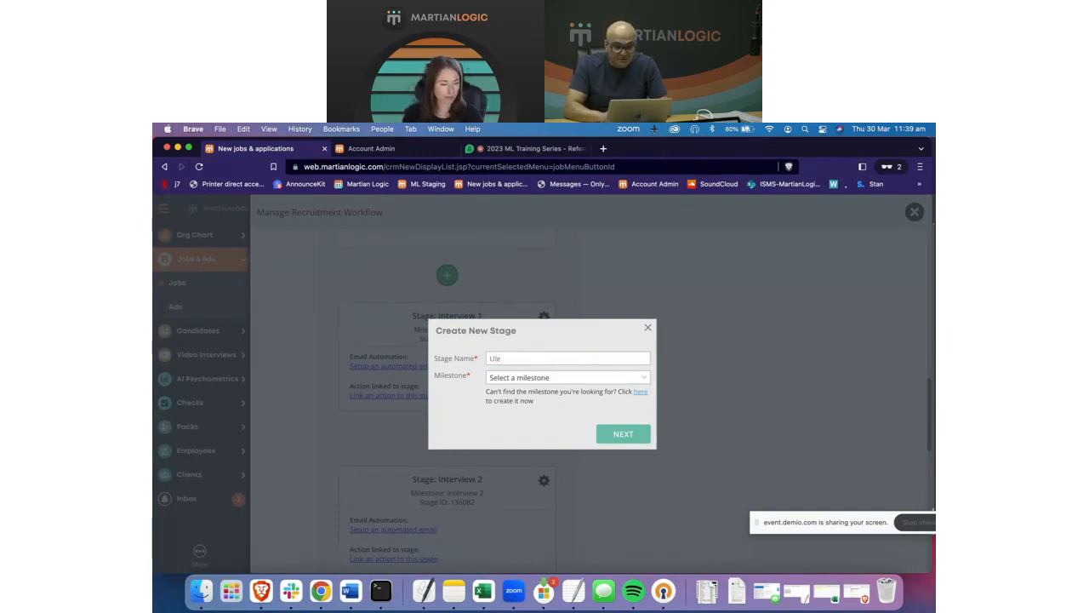
pyautogui.press('BackSpace')
pyautogui.press('BackSpace')
pyautogui.write('nleash the au')
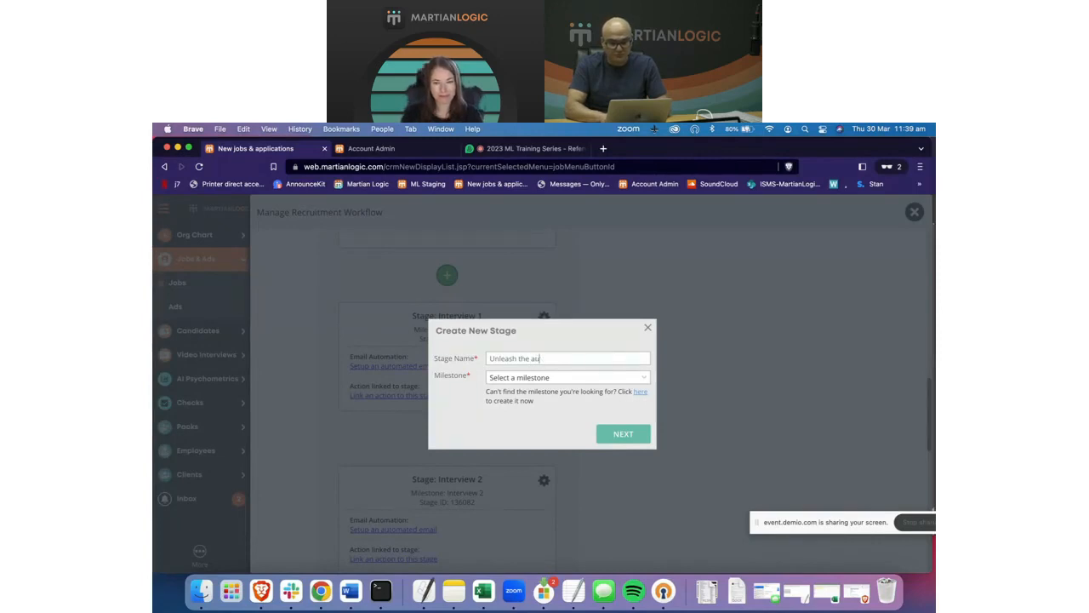
pyautogui.write('tomated Ref')
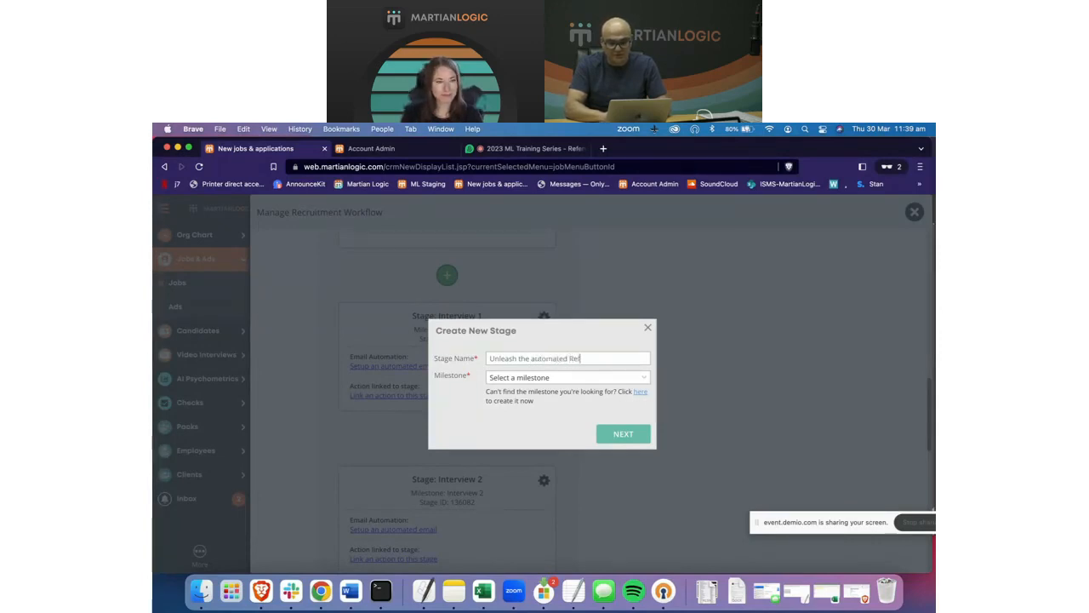
pyautogui.write(' Check')
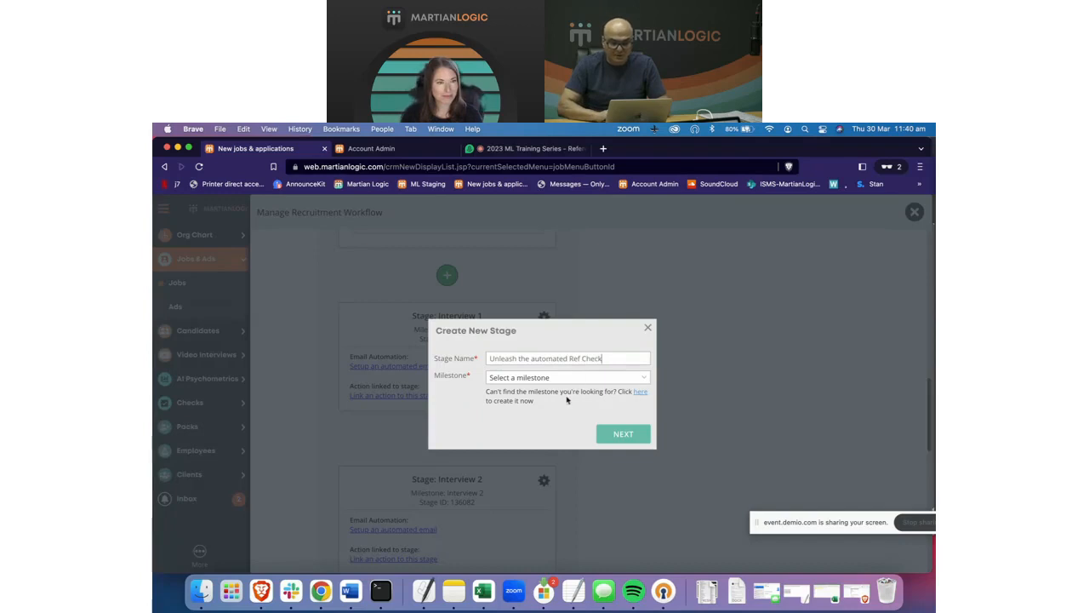
pyautogui.click(581, 358)
pyautogui.write(',')
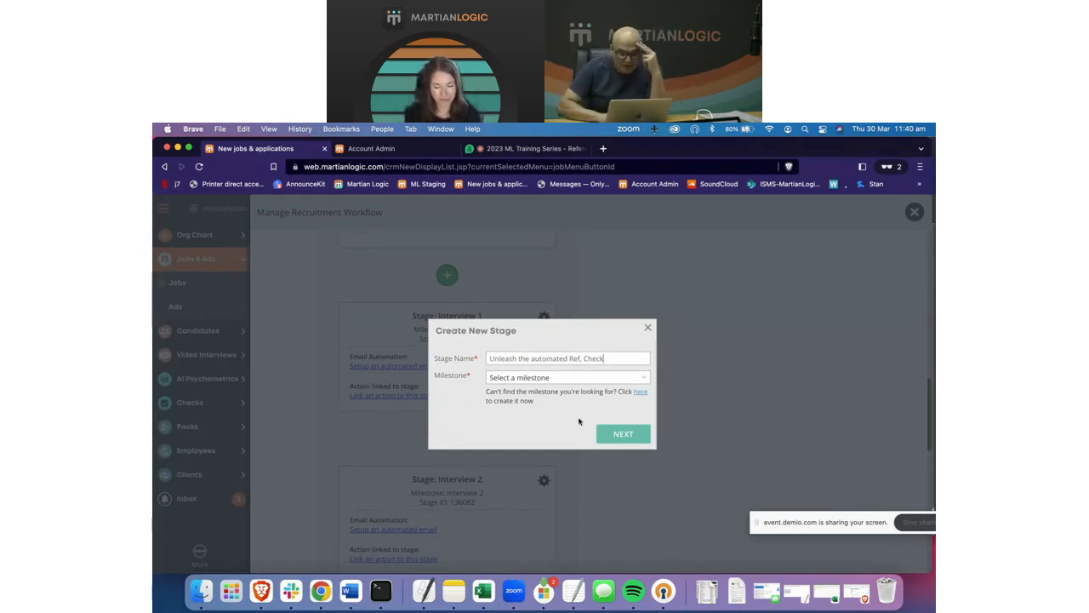
# Examine the system milestones available for the new stage, from Generic - Progressing through Submitted to Onboarding
pyautogui.click(647, 379)
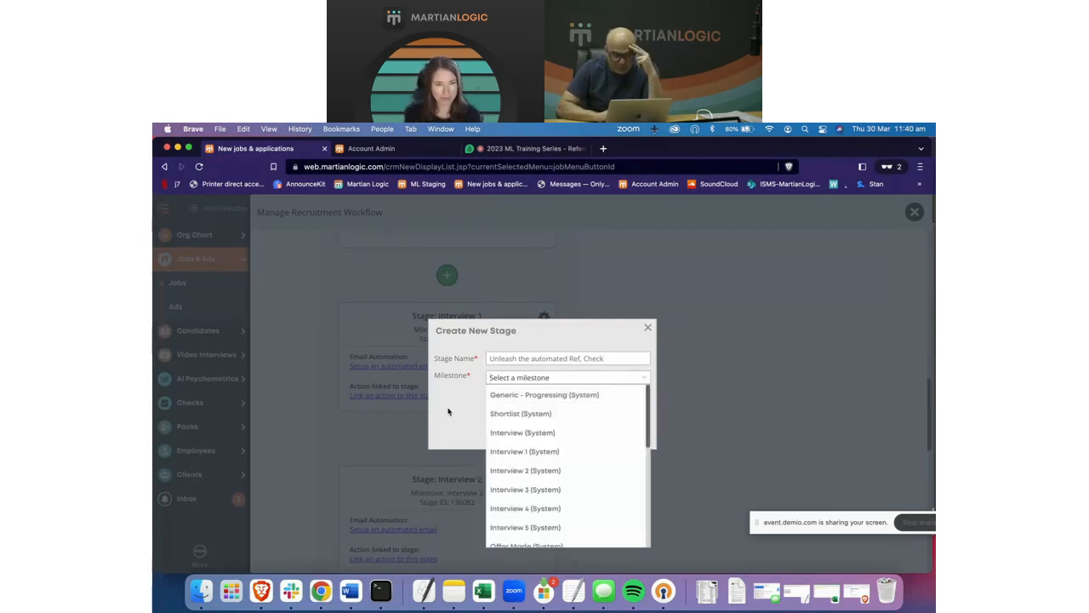
pyautogui.scroll(-5, 541, 417)
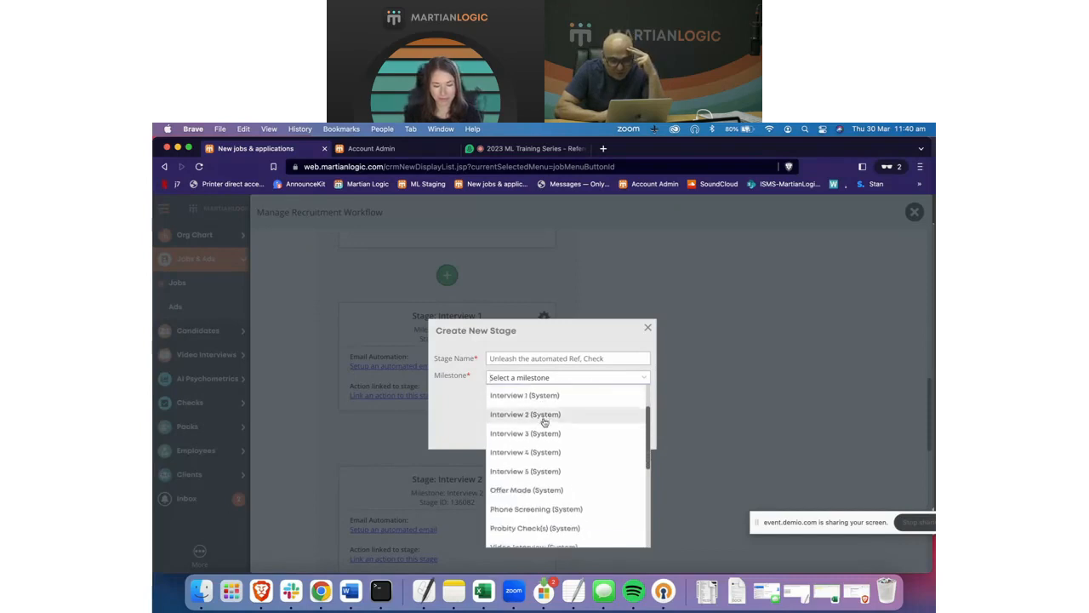
pyautogui.scroll(-2, 545, 491)
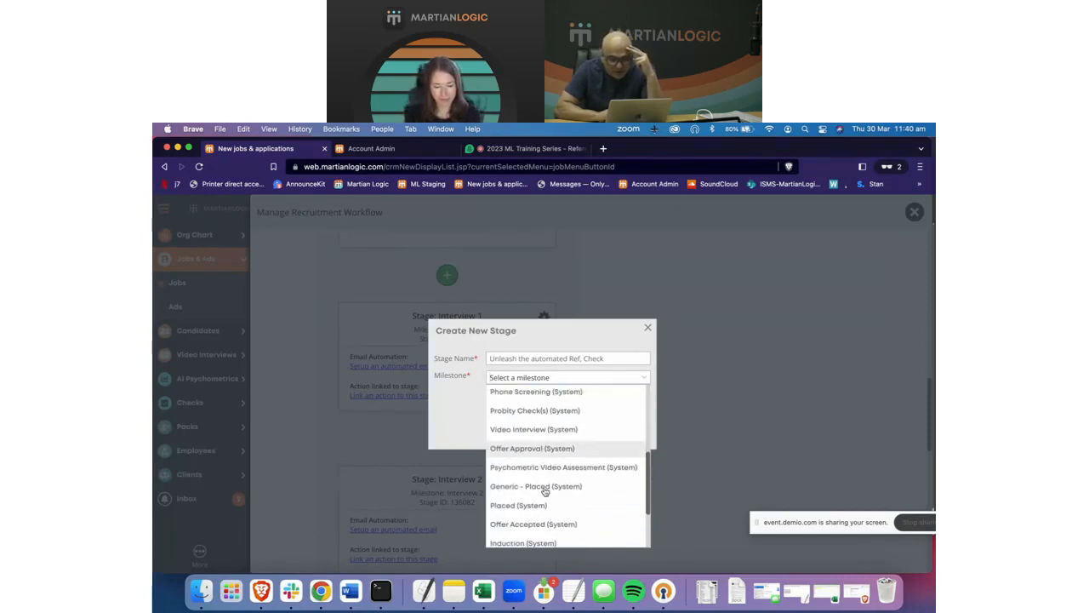
pyautogui.scroll(-4, 545, 491)
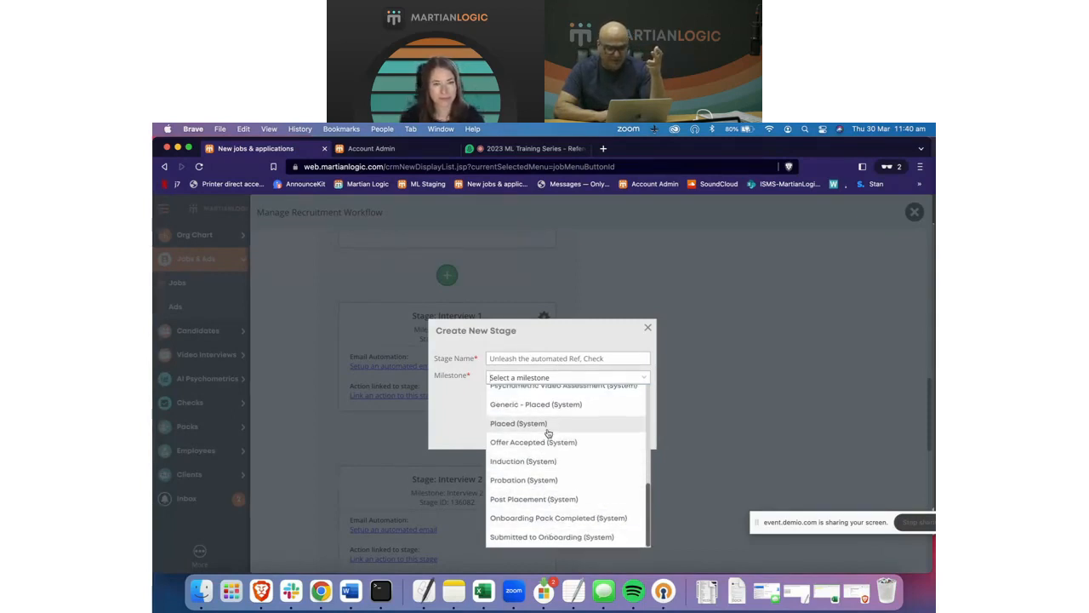
pyautogui.scroll(3, 548, 433)
pyautogui.scroll(3, 548, 433)
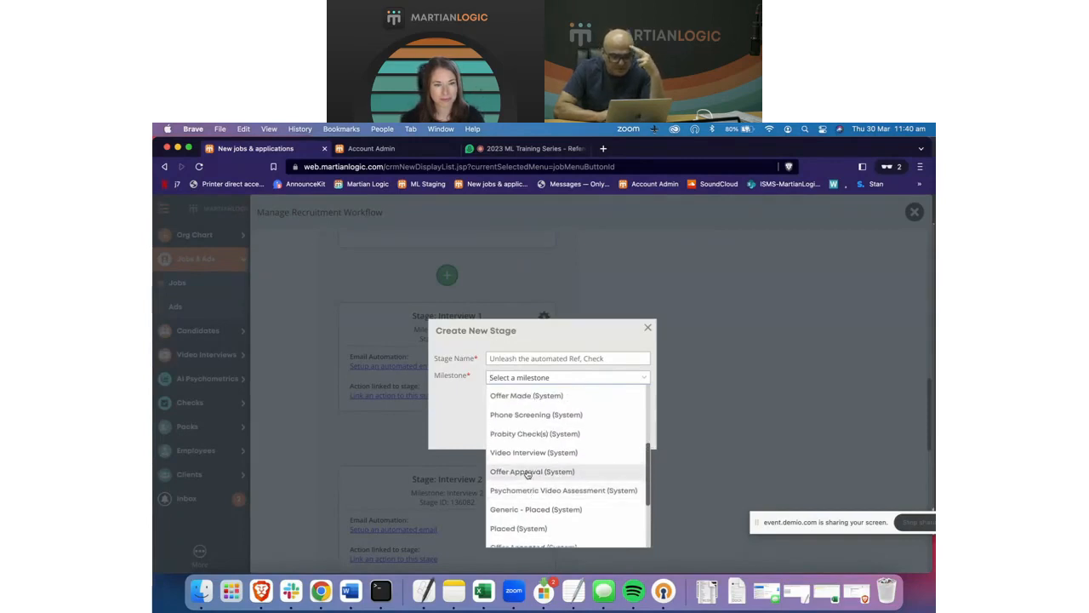
pyautogui.scroll(2, 528, 474)
pyautogui.scroll(1, 527, 474)
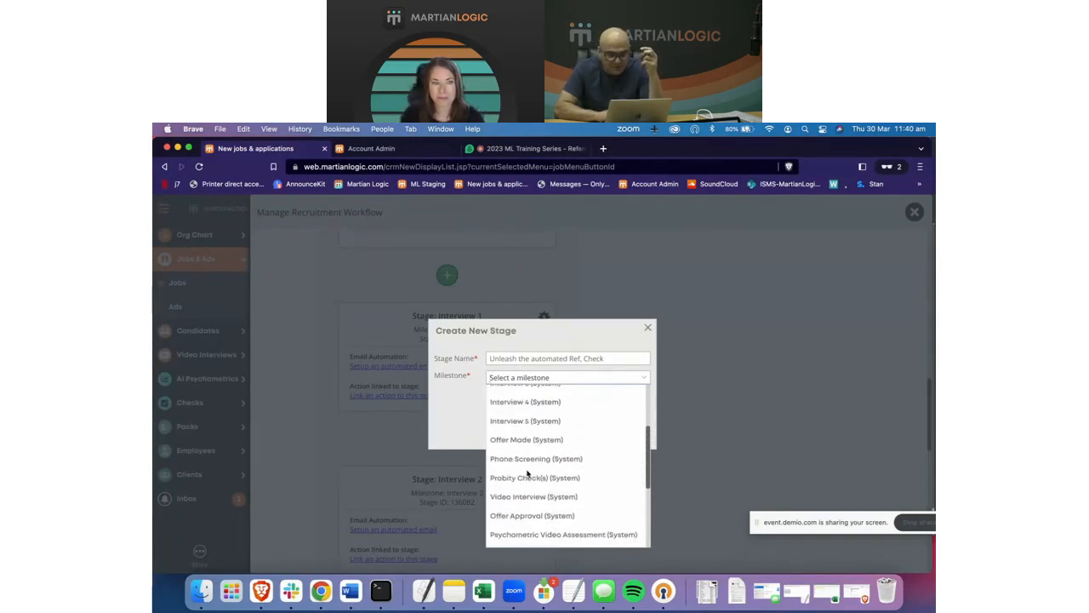
pyautogui.click(429, 427)
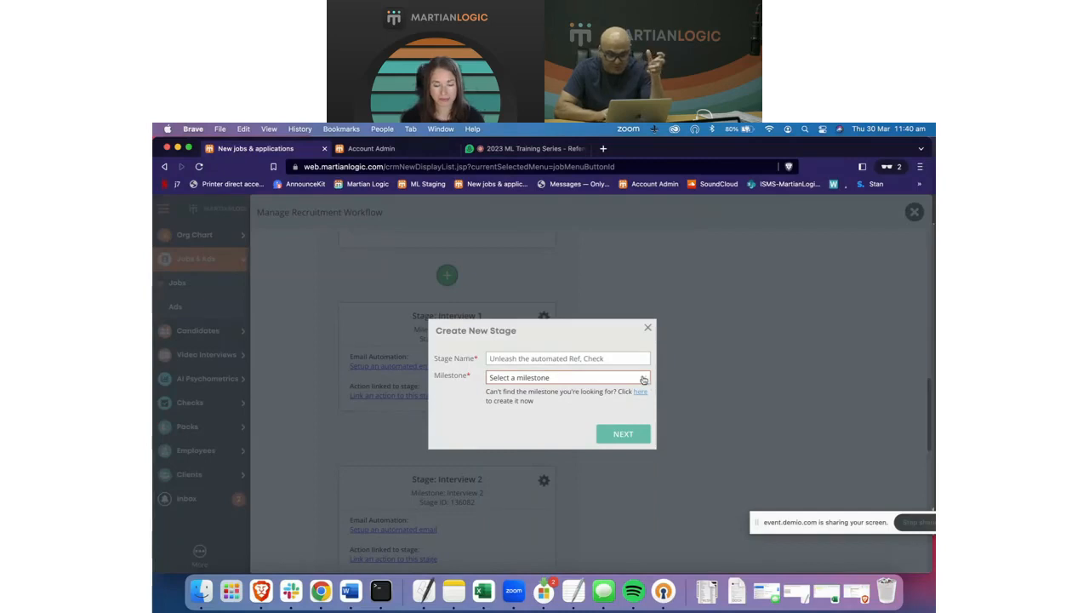
# Assign the Probity Check(s) milestone to the new stage, create it and save its stage properties
pyautogui.click(570, 381)
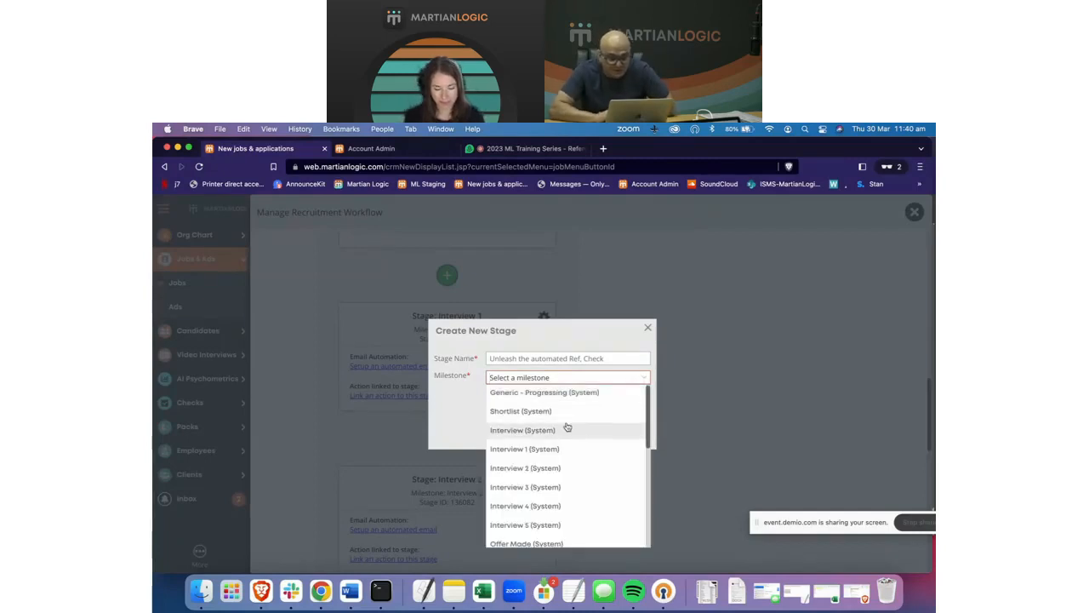
pyautogui.scroll(-5, 562, 442)
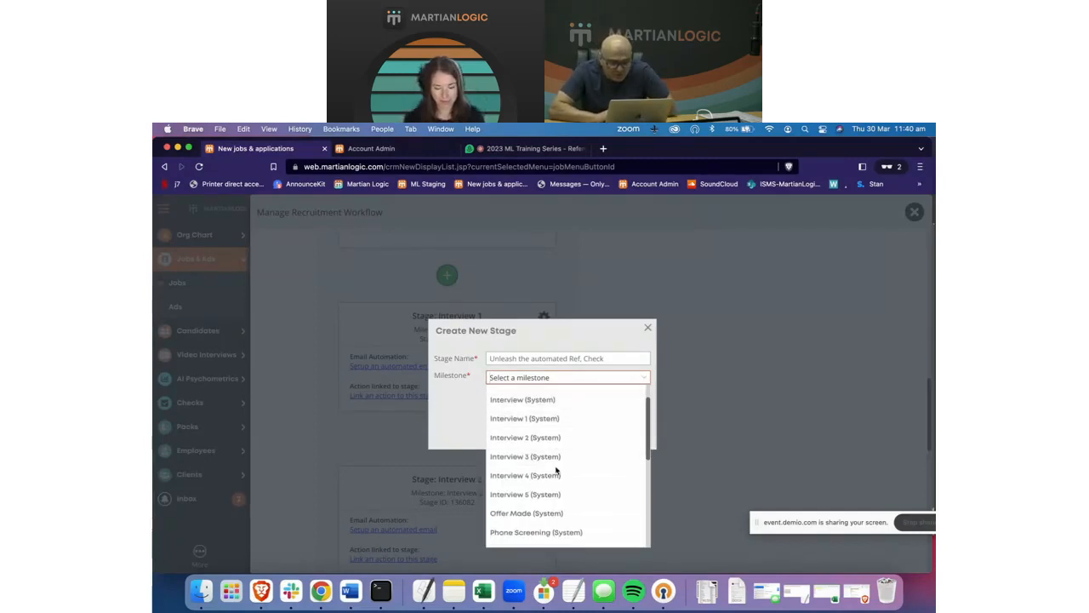
pyautogui.scroll(-3, 555, 470)
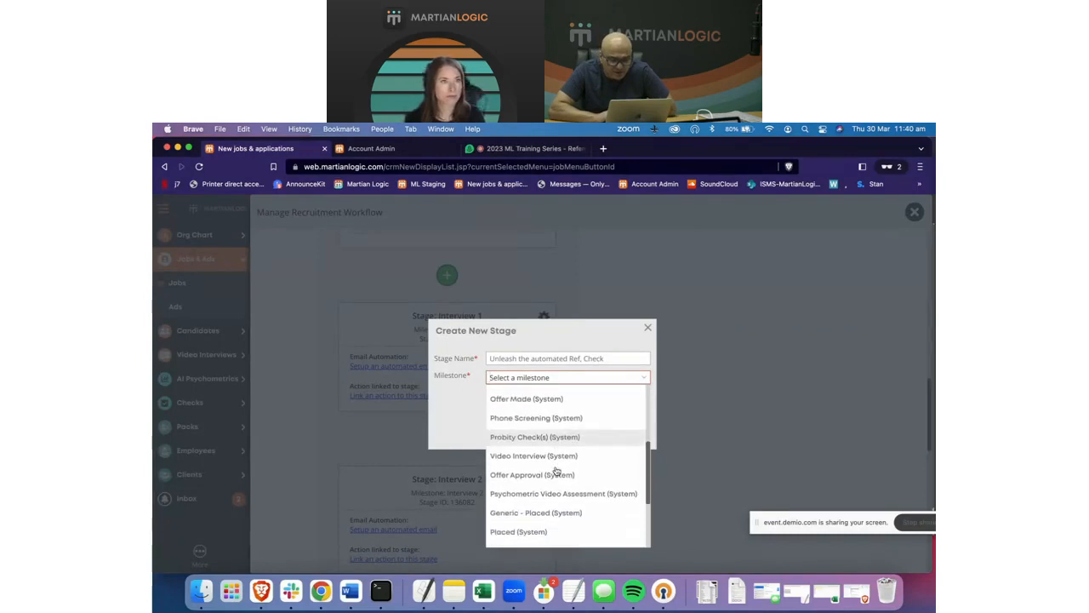
pyautogui.scroll(-1, 555, 470)
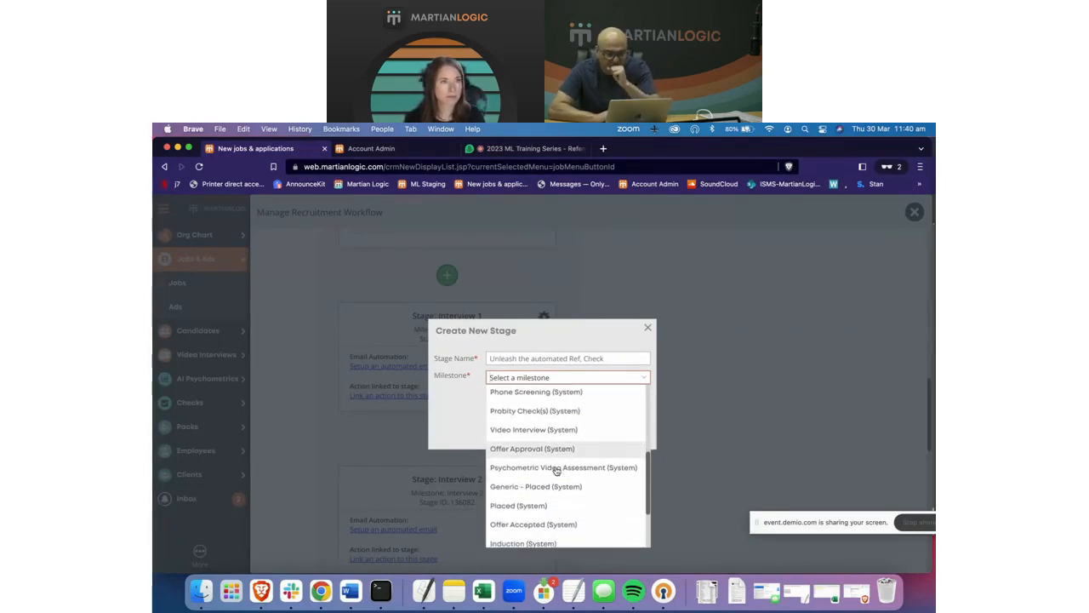
pyautogui.scroll(-5, 556, 470)
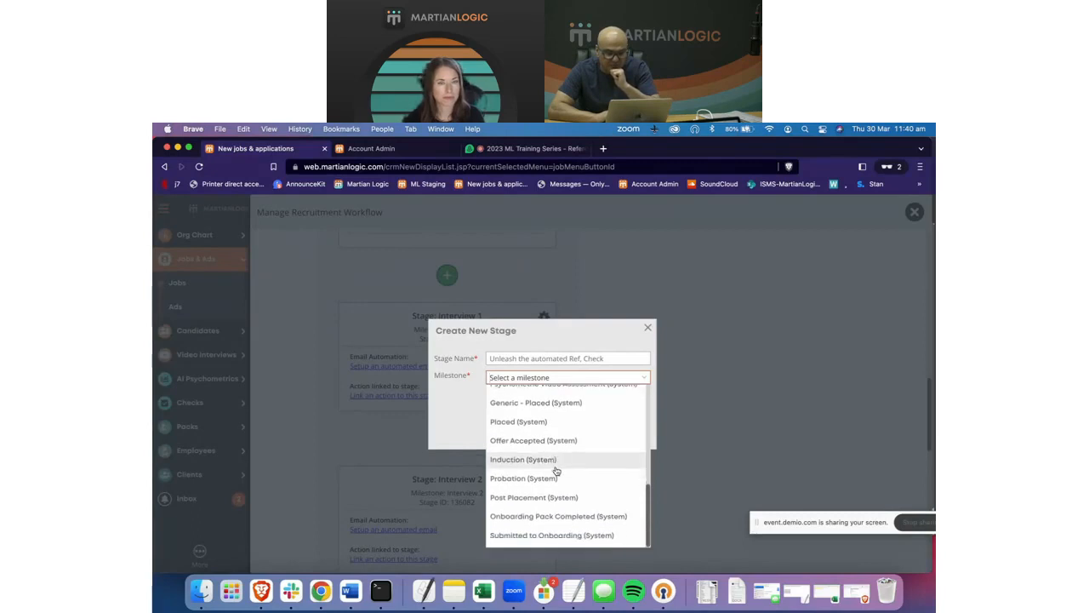
pyautogui.scroll(5, 555, 471)
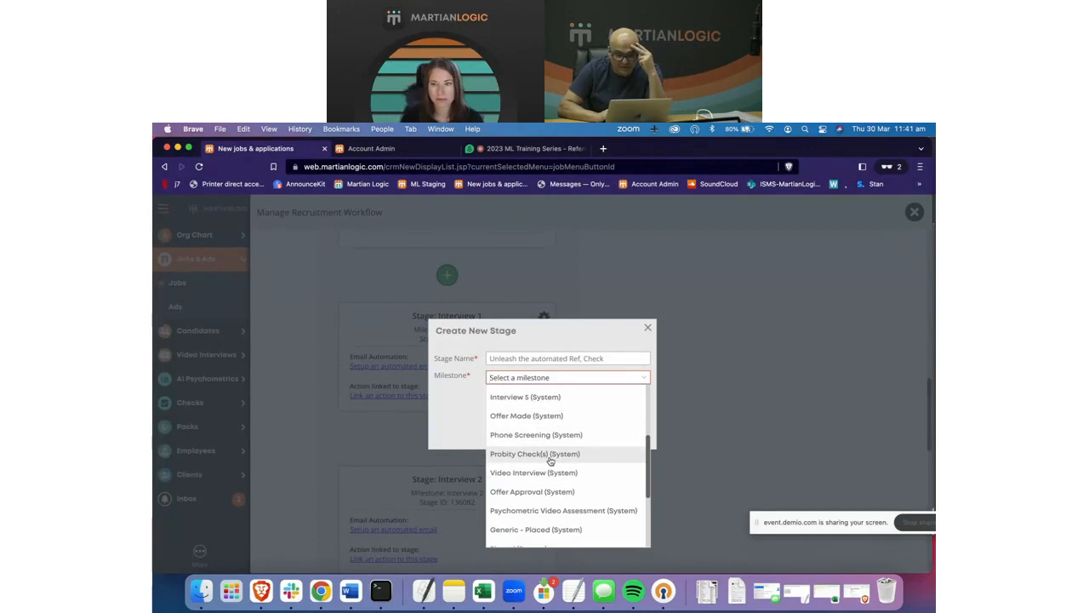
pyautogui.click(550, 462)
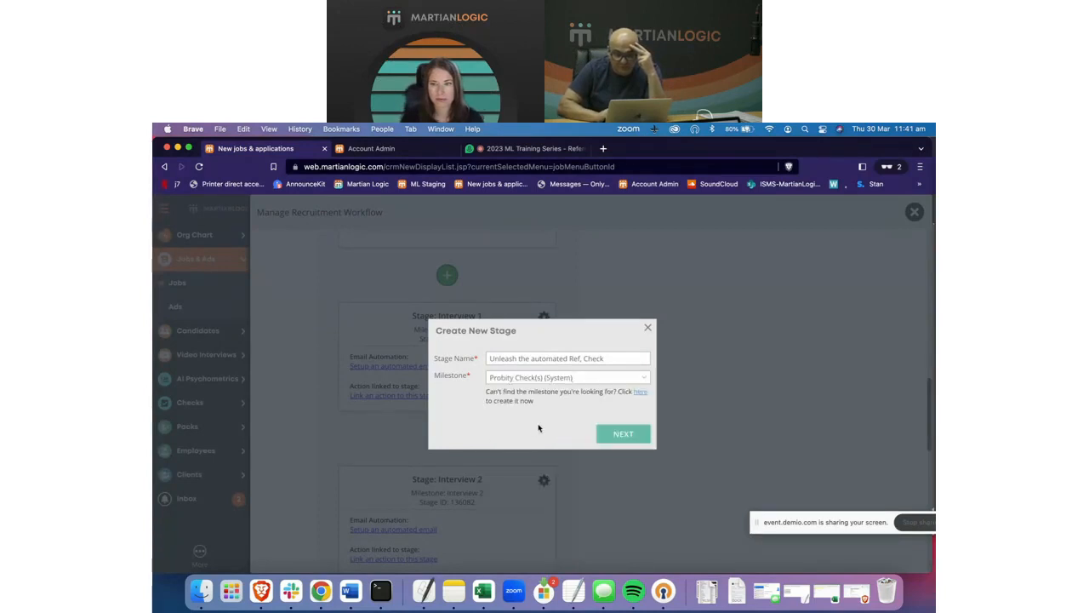
pyautogui.click(622, 435)
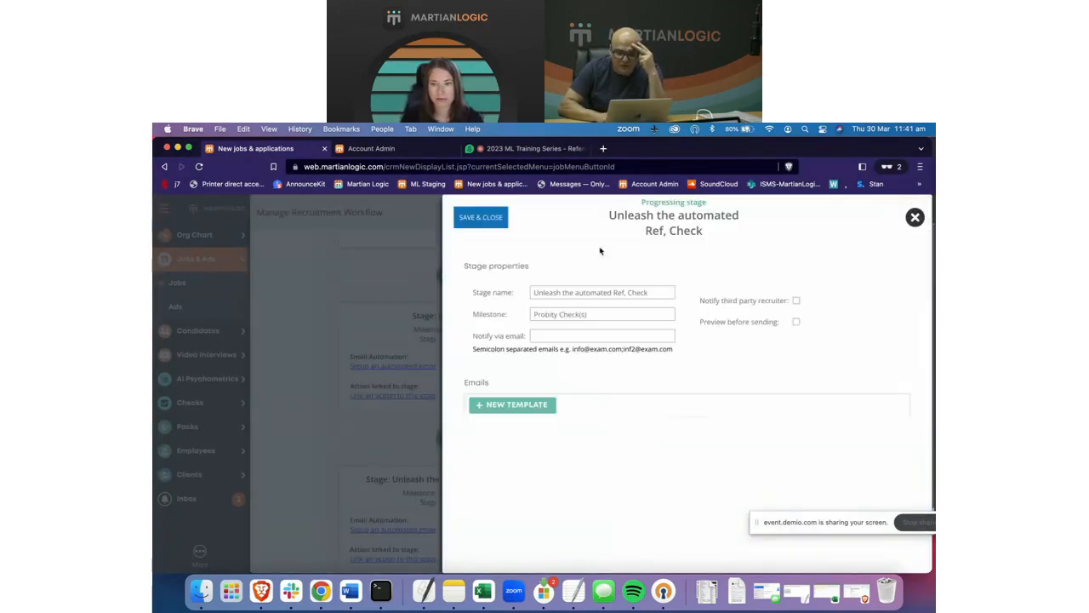
pyautogui.click(476, 219)
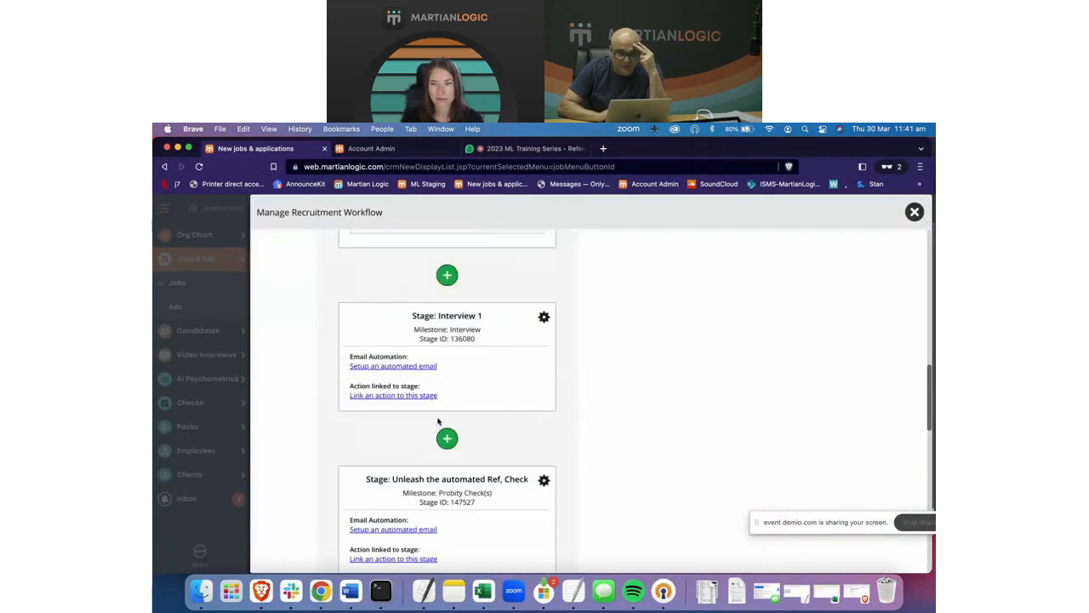
# Link a Start a Reference Check action using the "Reference check" process to the "Unleash the automated Ref, Check" stage
pyautogui.scroll(-2, 438, 421)
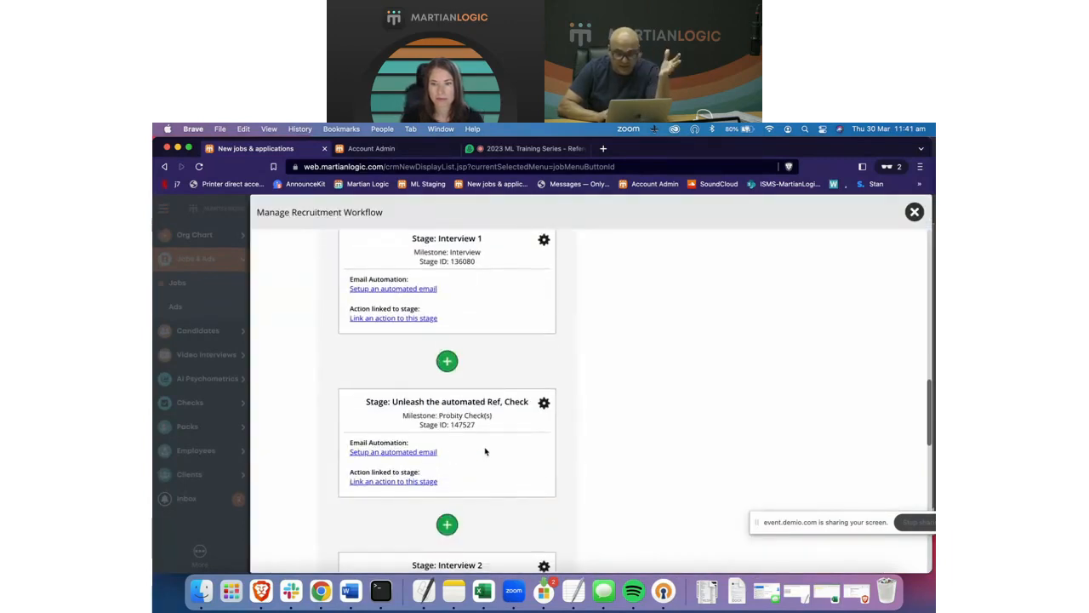
pyautogui.scroll(-2, 485, 451)
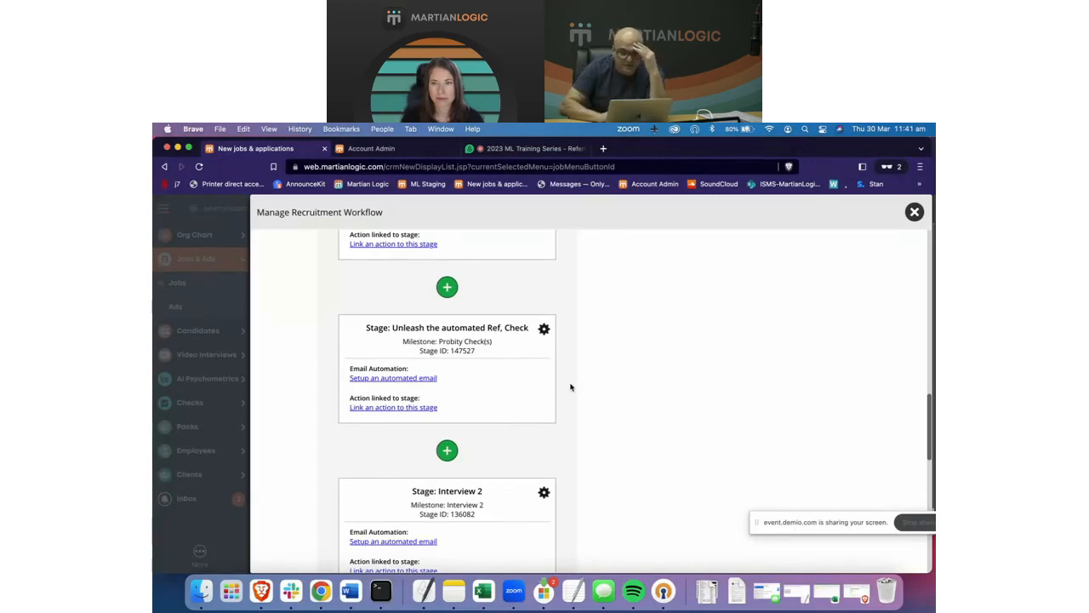
pyautogui.click(391, 408)
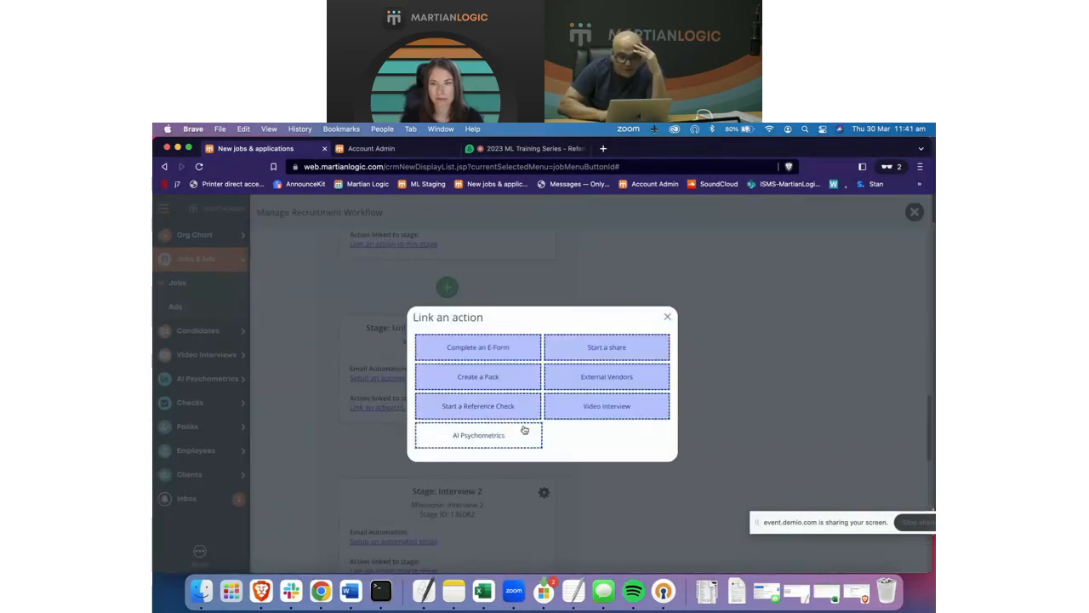
pyautogui.scroll(5, 523, 431)
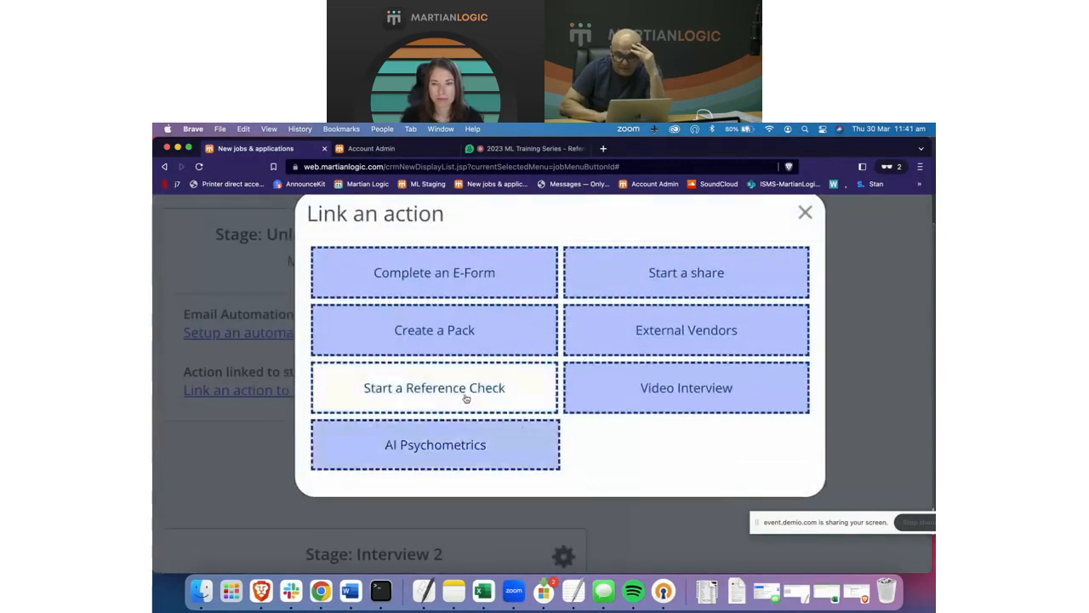
pyautogui.click(465, 398)
pyautogui.click(640, 349)
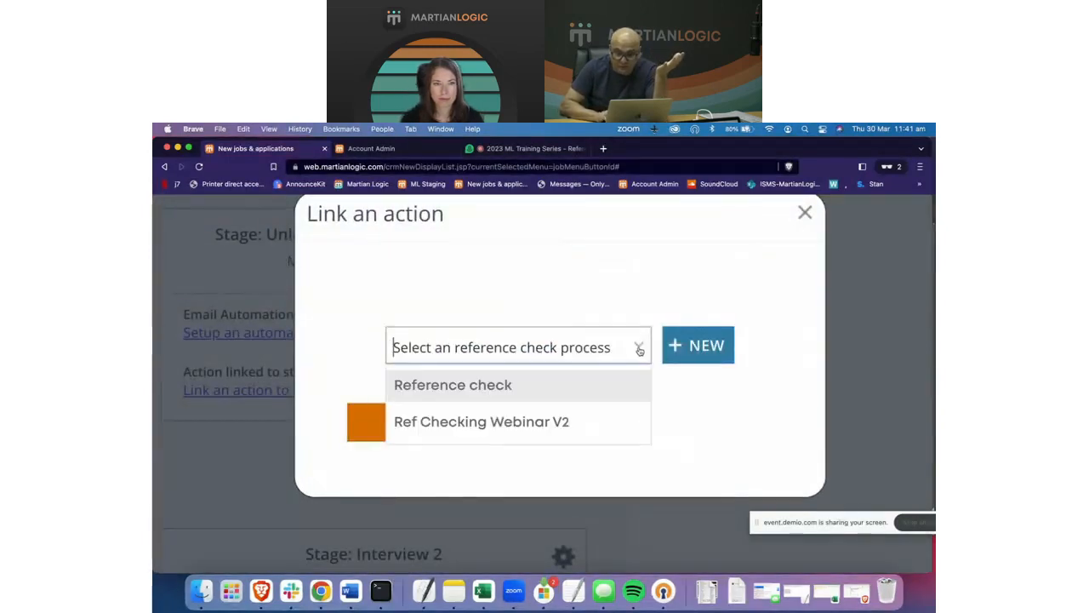
pyautogui.click(511, 393)
pyautogui.click(516, 480)
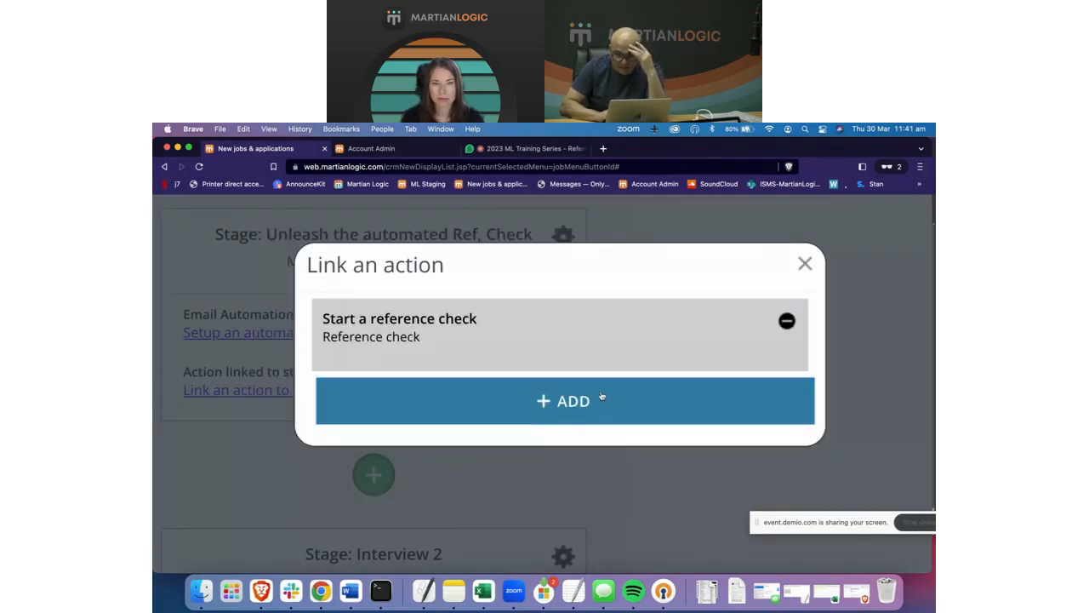
# Link "Ref Checking Webinar V2" to the stage as a second reference check process and close the recruitment workflow management
pyautogui.click(568, 401)
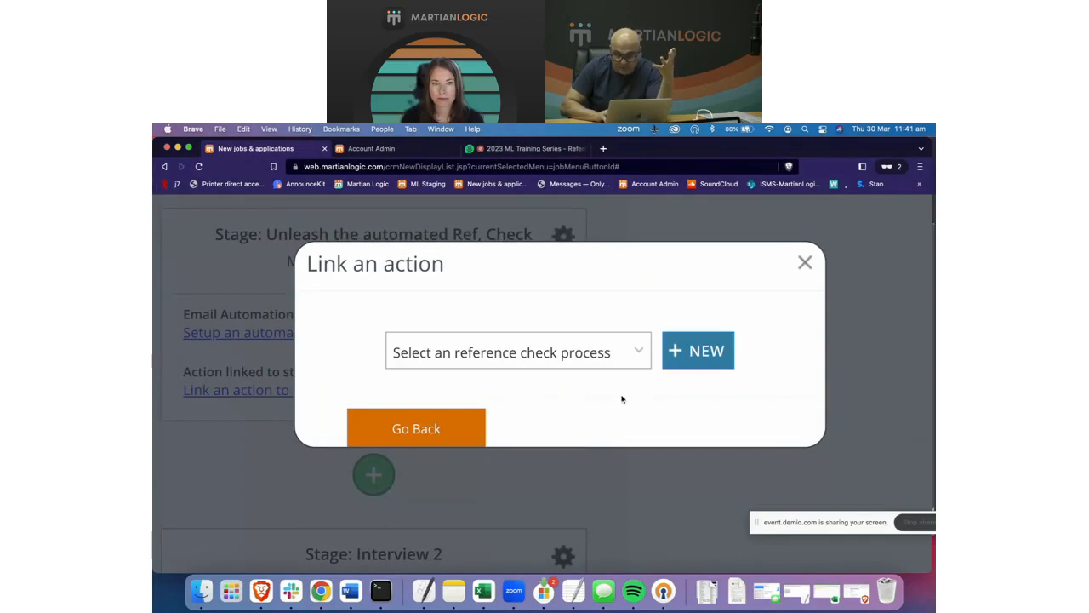
pyautogui.click(638, 352)
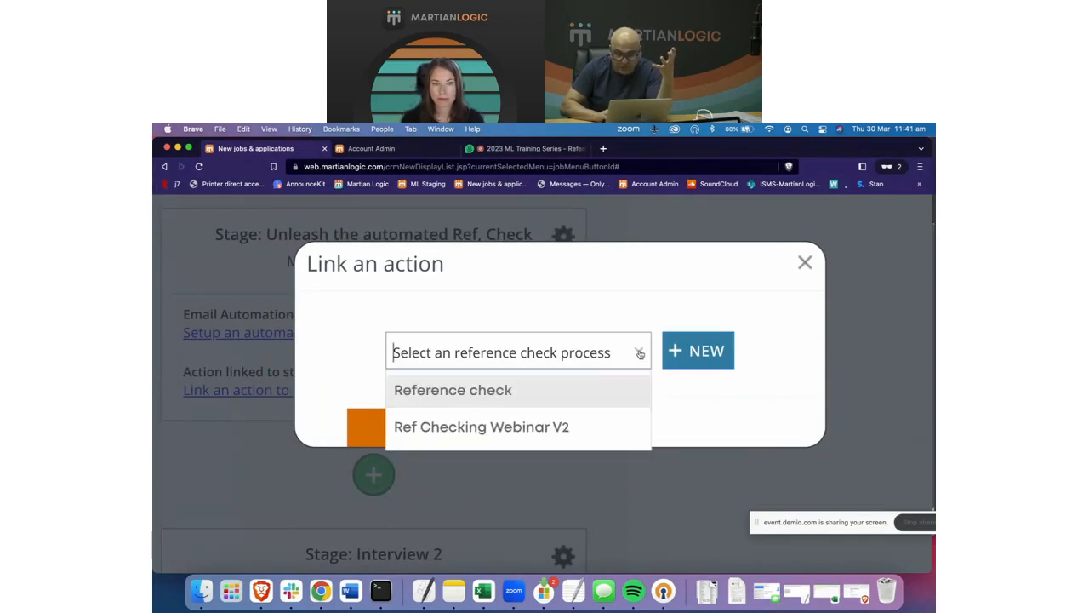
pyautogui.click(536, 437)
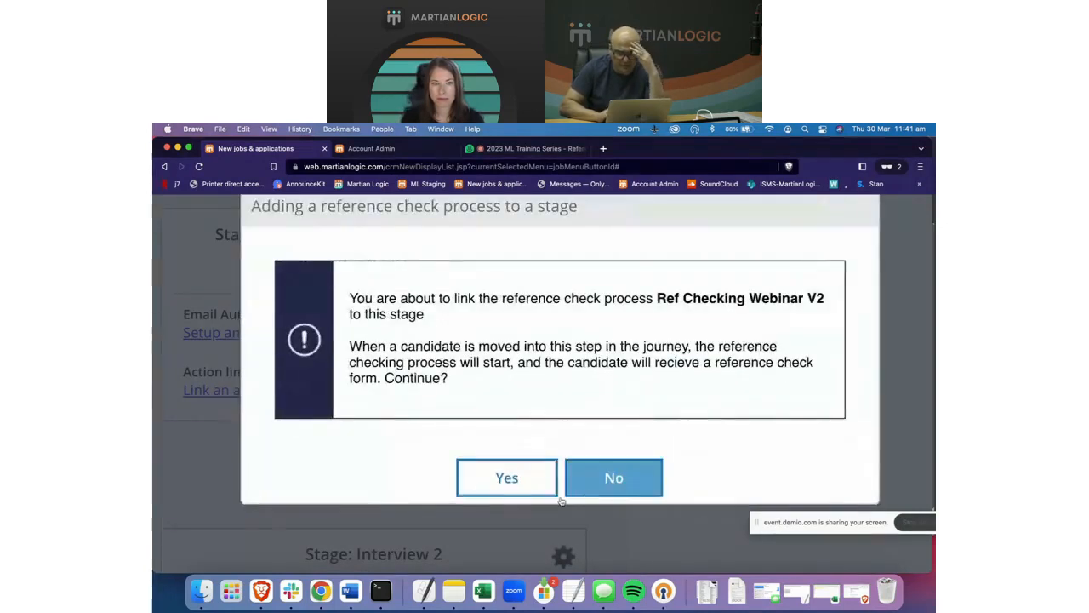
pyautogui.click(510, 480)
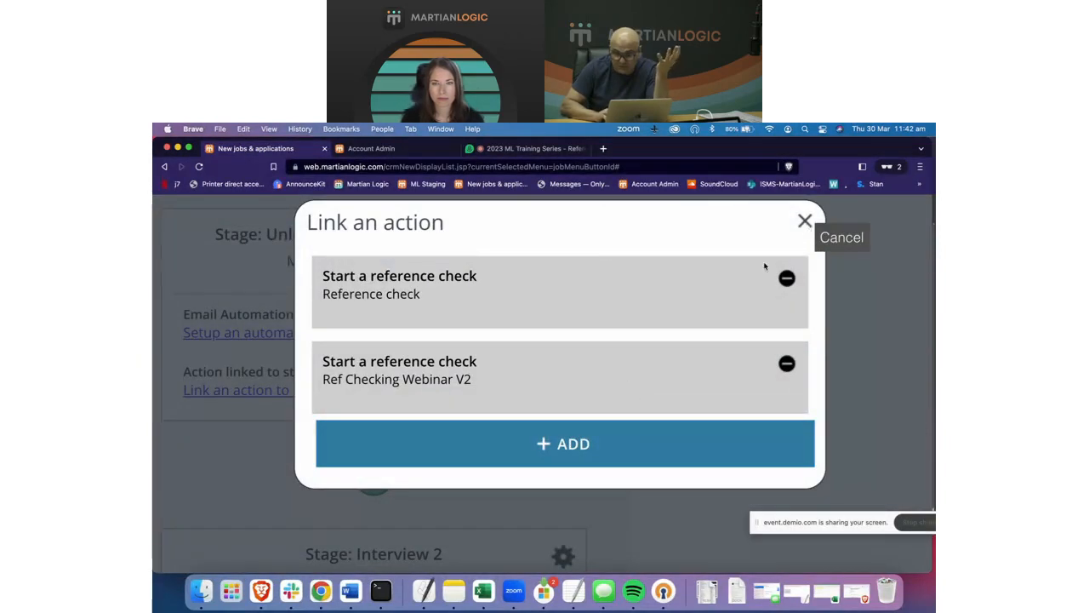
pyautogui.click(804, 221)
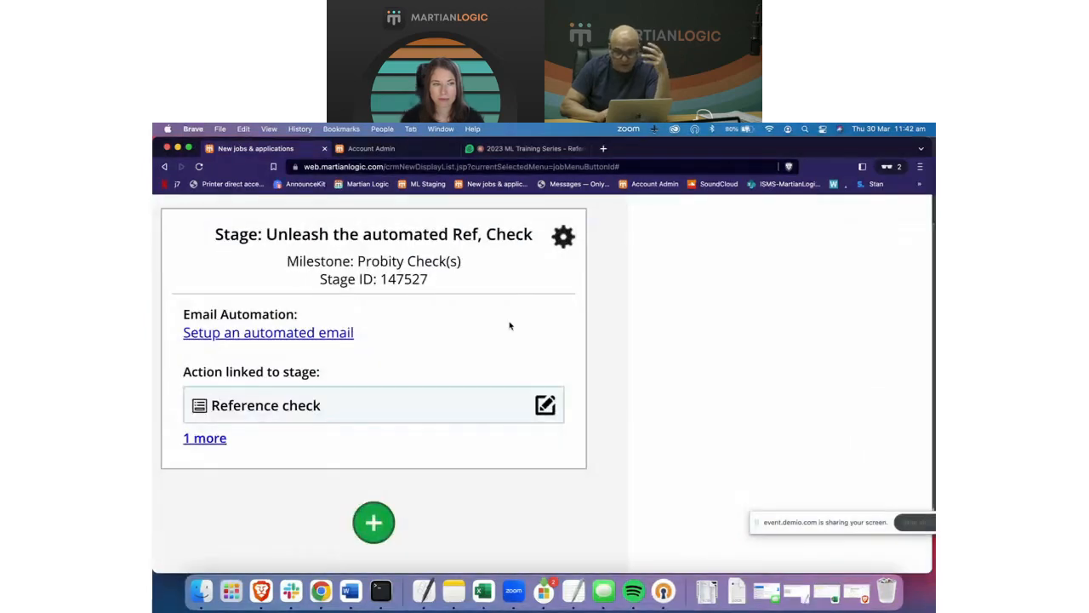
pyautogui.hscroll(-2, 511, 326)
pyautogui.scroll(2, 510, 324)
pyautogui.scroll(-5, 510, 324)
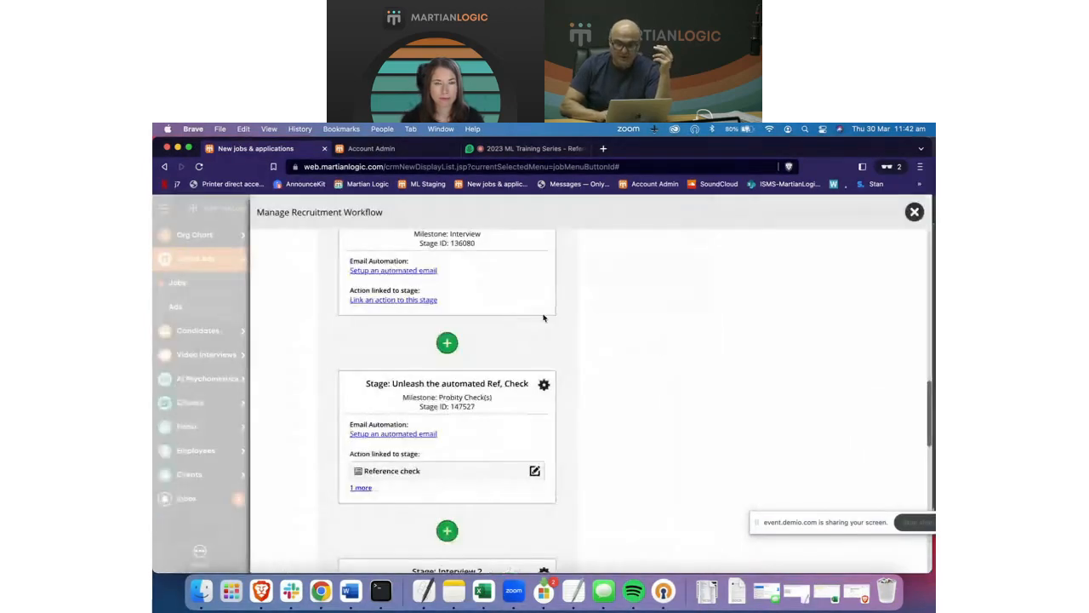
pyautogui.click(914, 212)
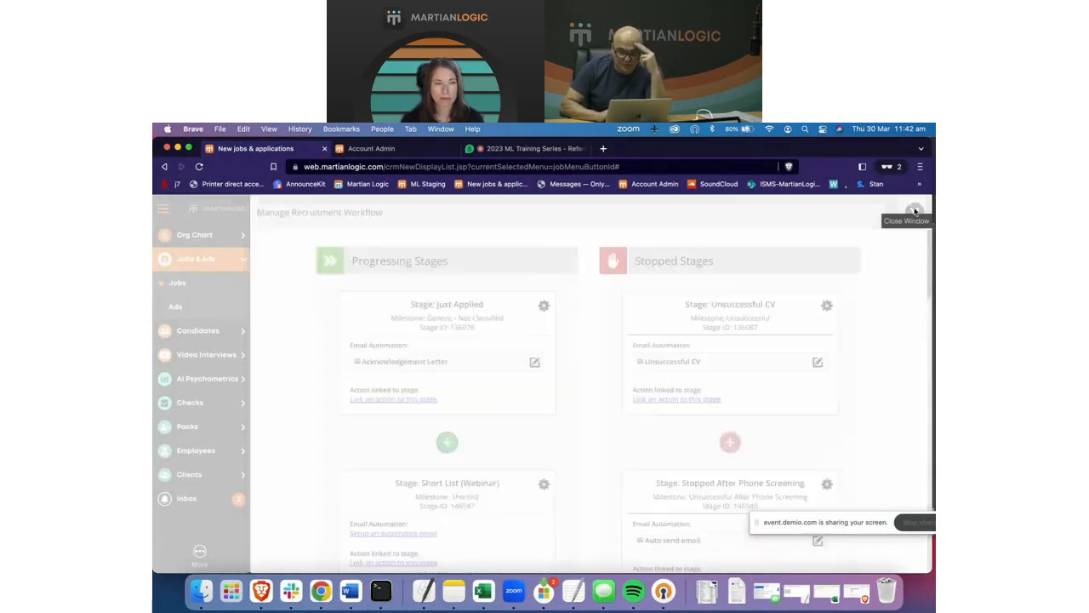
# Progress the candidate to the "Unleash the automated Ref, Check" stage and start the "Ref Checking Webinar V2" process
pyautogui.click(384, 207)
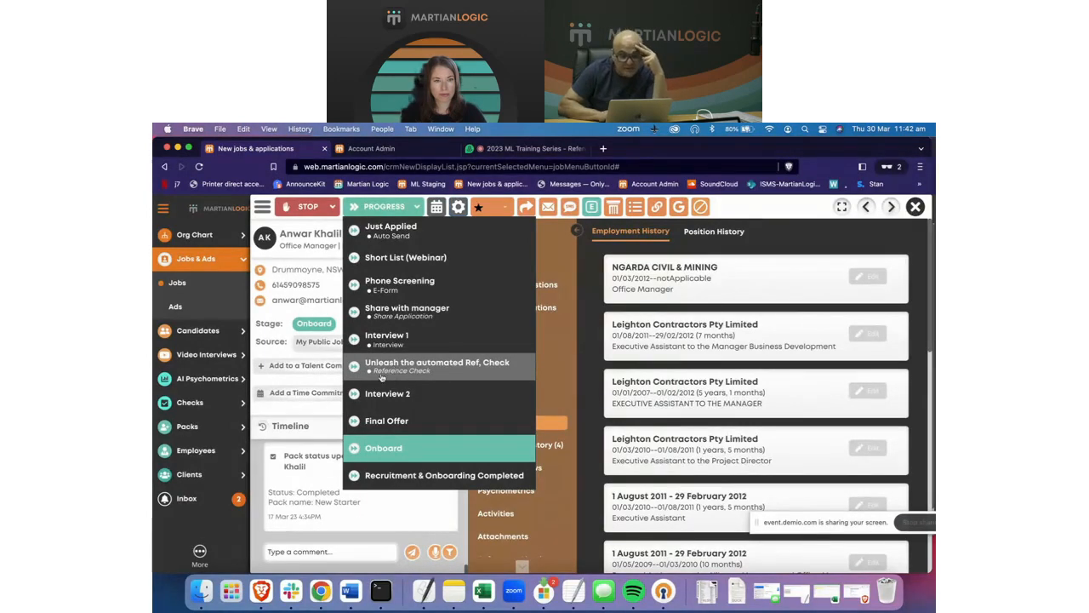
pyautogui.keyDown('ctrl'); pyautogui.scroll(5, 382, 377); pyautogui.keyUp('ctrl')
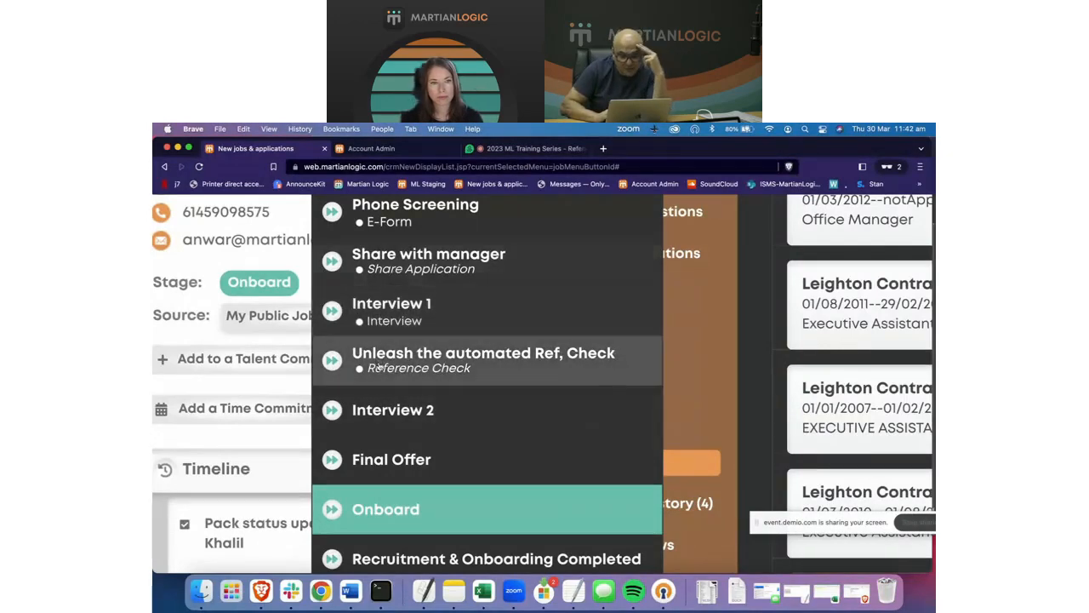
pyautogui.scroll(3, 379, 376)
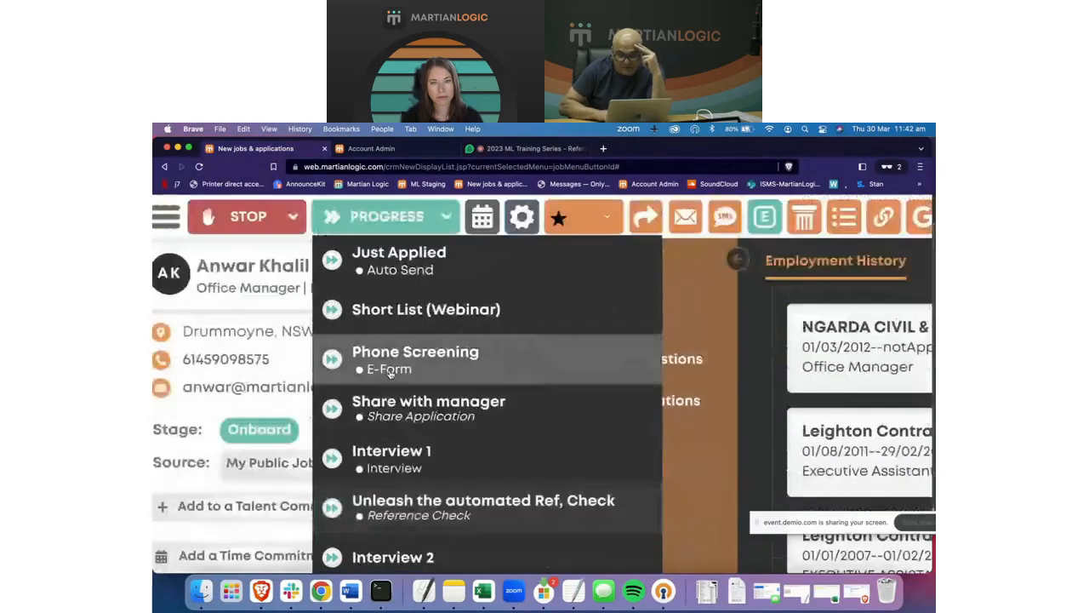
pyautogui.click(390, 373)
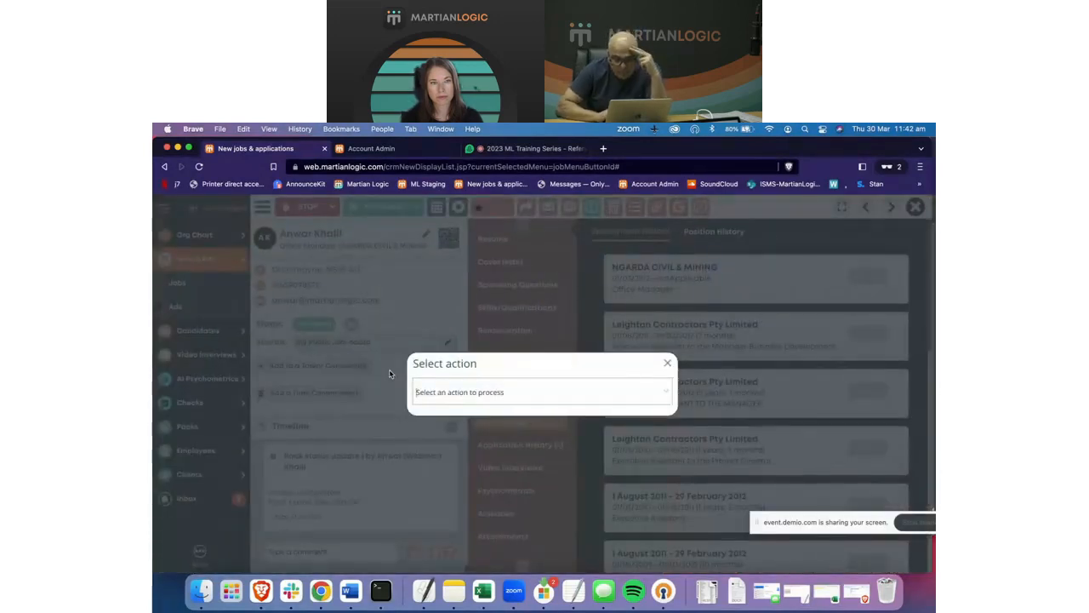
pyautogui.click(666, 394)
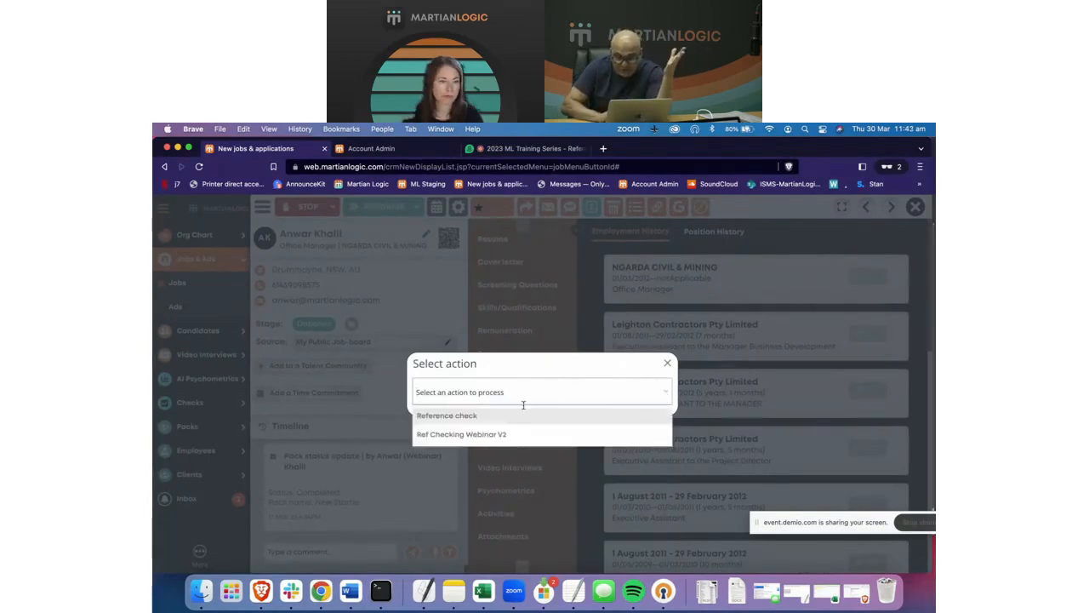
pyautogui.click(451, 434)
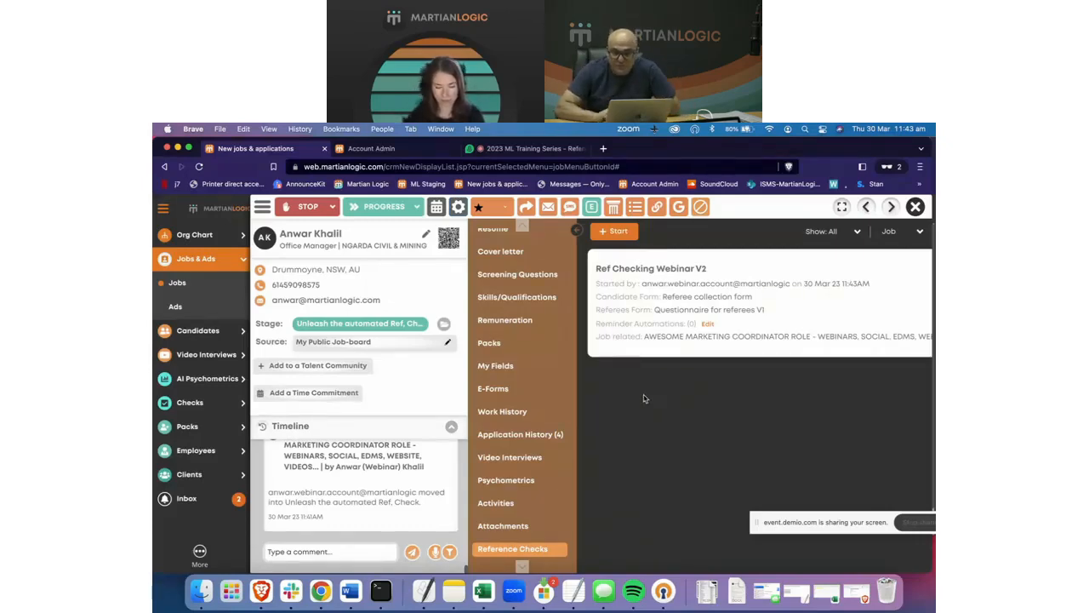
# Close and reopen the candidate's profile from the job's candidate list and view the candidate's reference checks
pyautogui.click(916, 206)
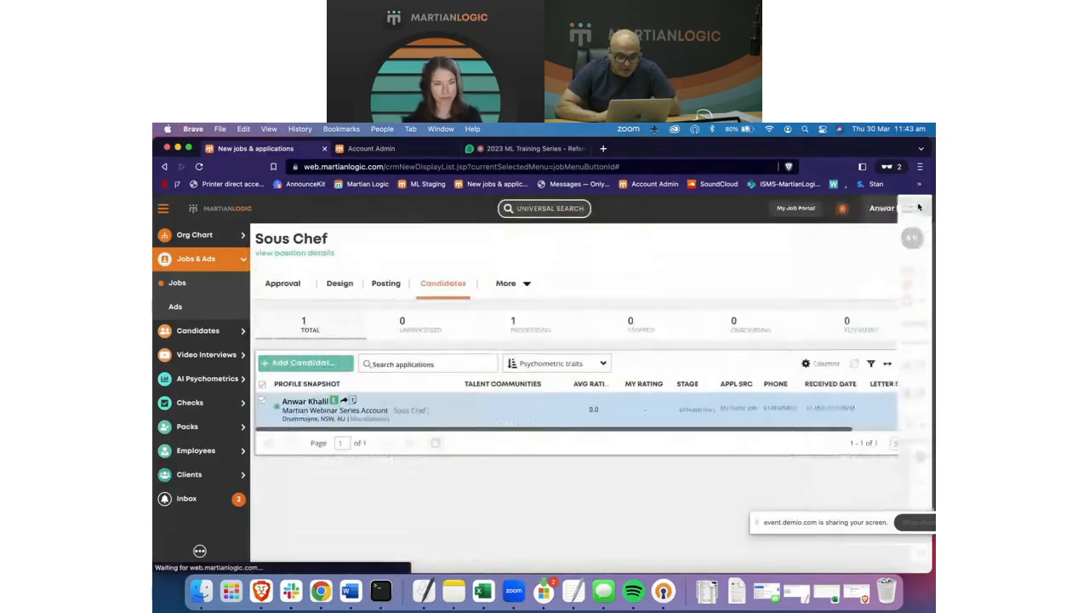
pyautogui.click(333, 412)
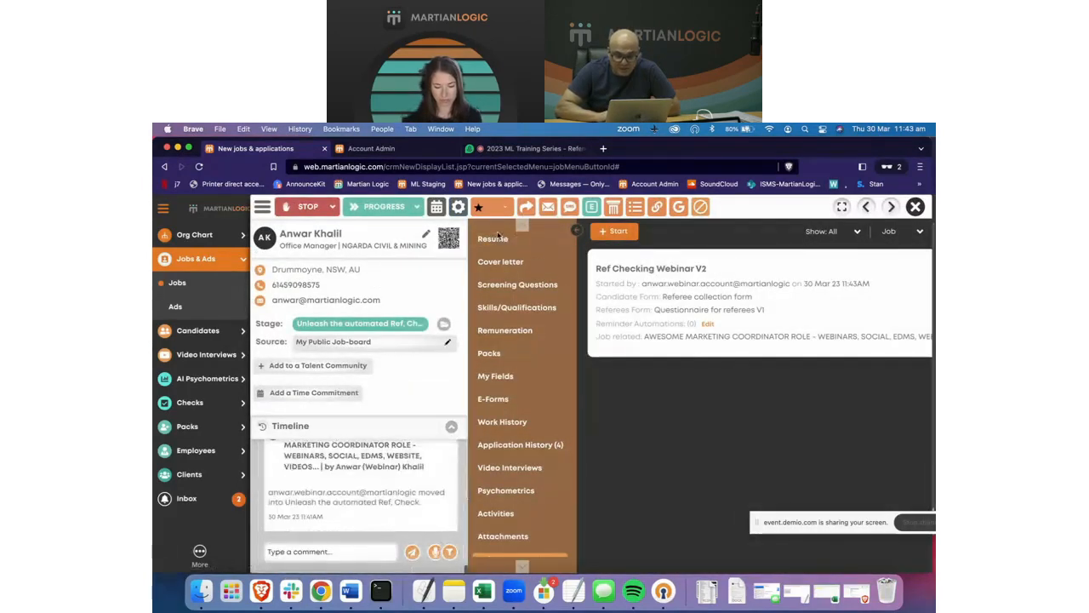
pyautogui.click(498, 238)
pyautogui.click(496, 272)
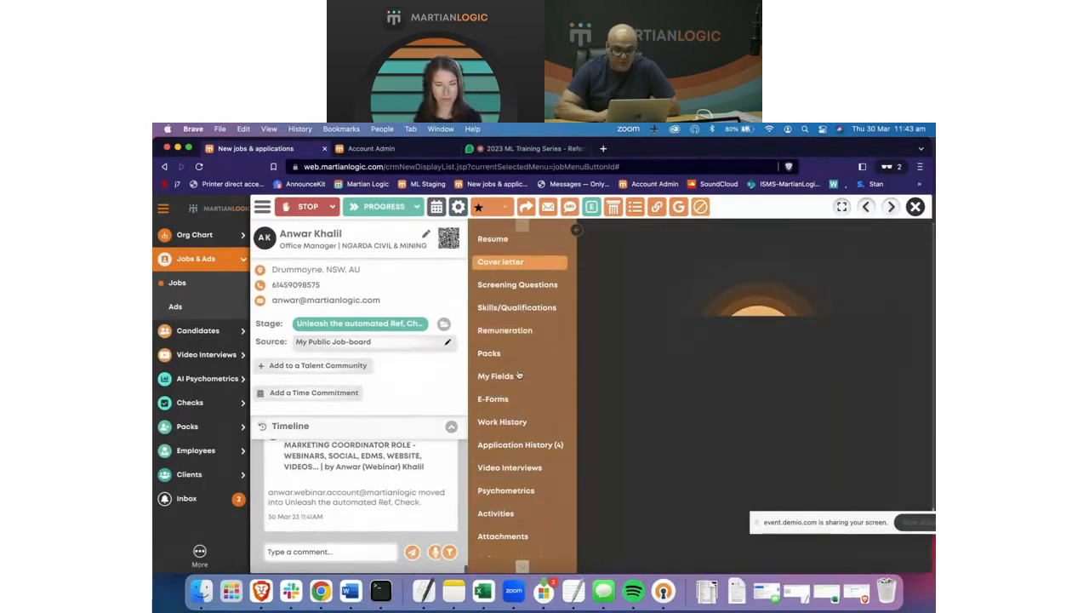
pyautogui.scroll(-2, 514, 506)
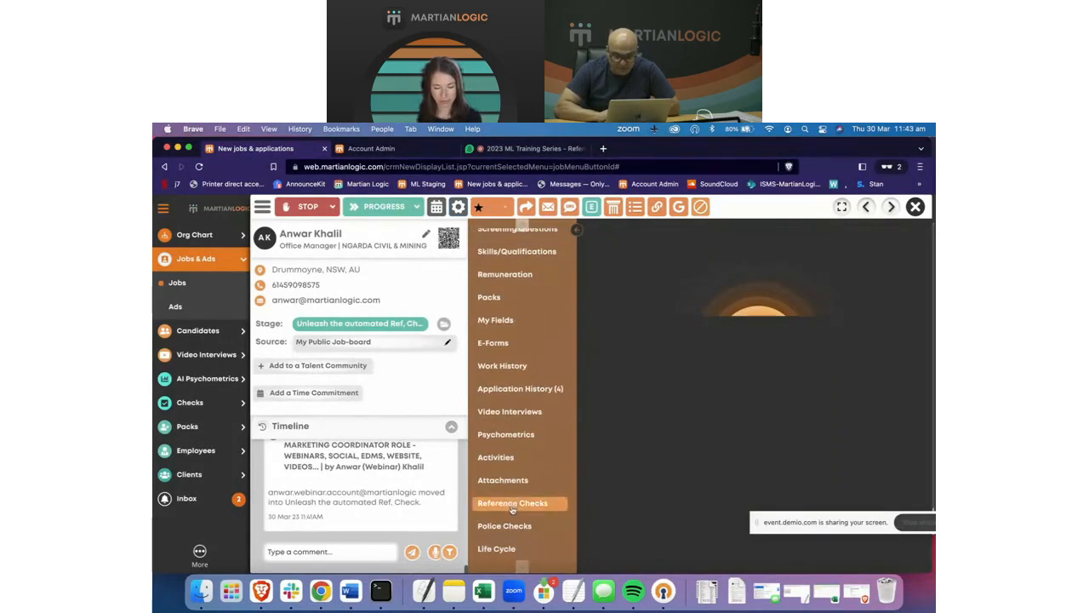
pyautogui.click(513, 505)
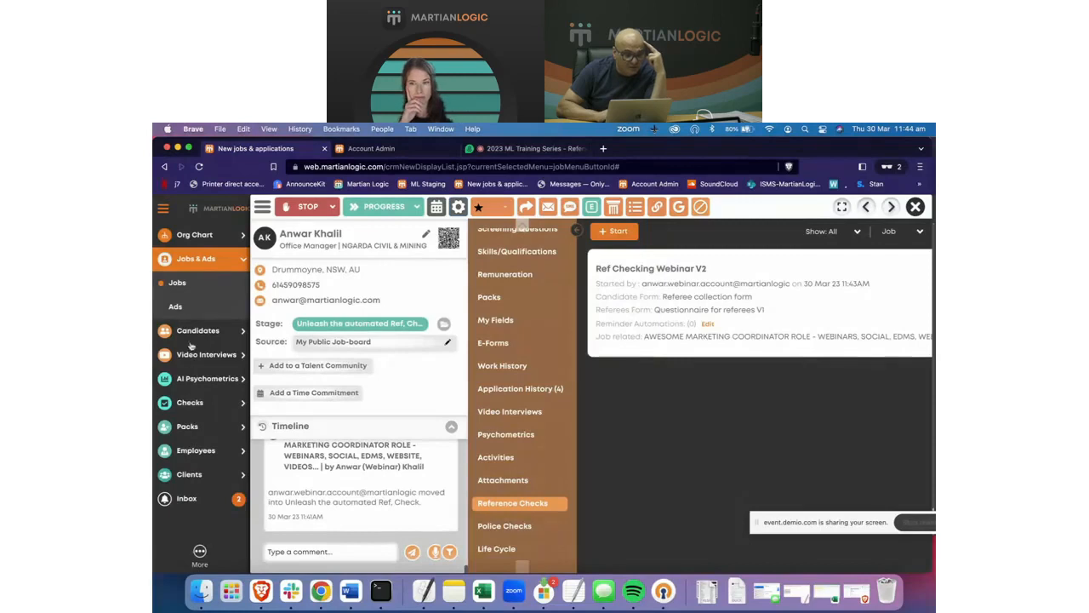
# Open the account-wide list of reference checks and look through the entries for all candidates
pyautogui.click(189, 403)
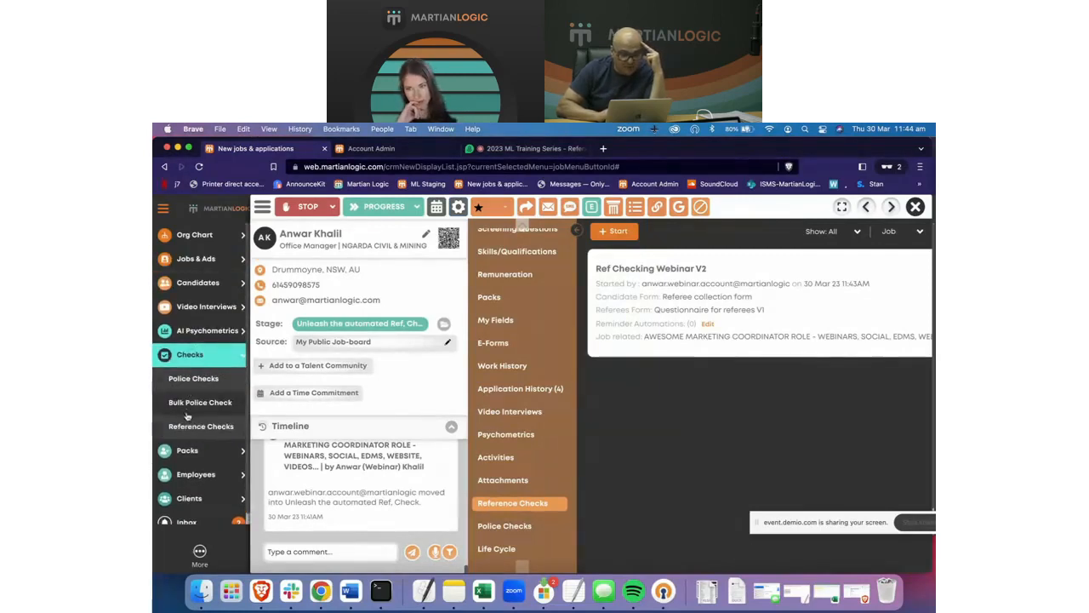
pyautogui.click(201, 426)
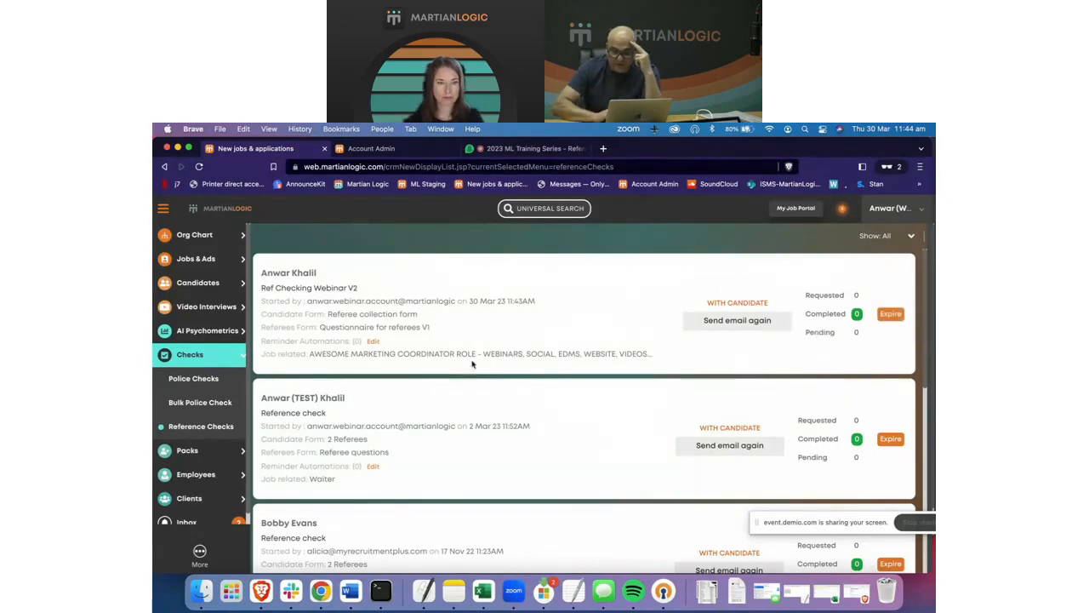
pyautogui.scroll(-5, 472, 365)
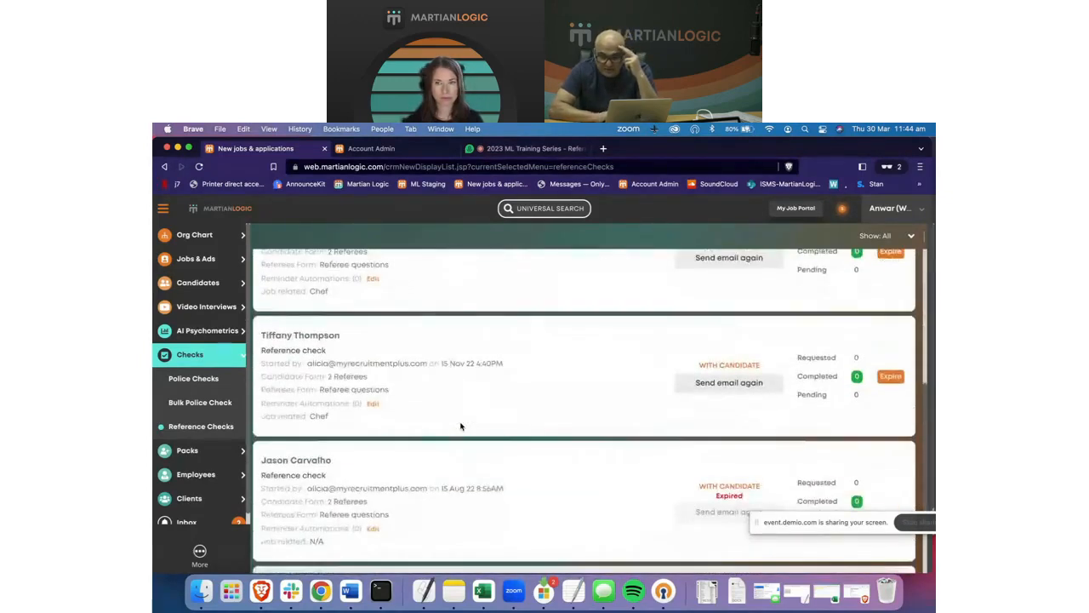
pyautogui.scroll(-2, 460, 425)
pyautogui.scroll(10, 462, 425)
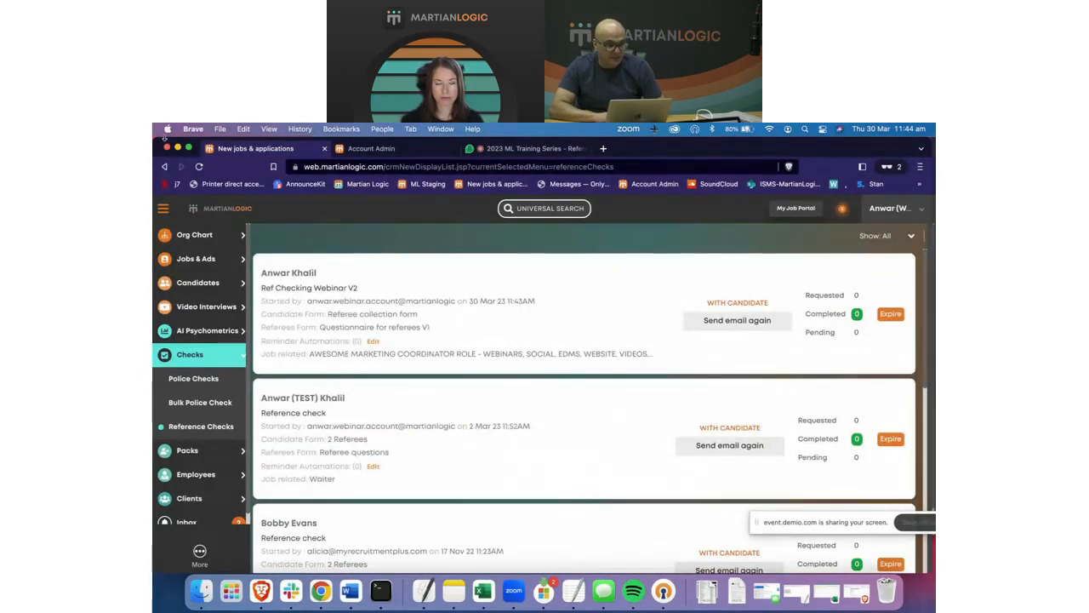
# Move the browser window aside, switch to the Demio webinar "2023 ML Training Series - Reference Checks" and stop sharing the screen
pyautogui.moveTo(154, 143); pyautogui.dragTo(266, 143)
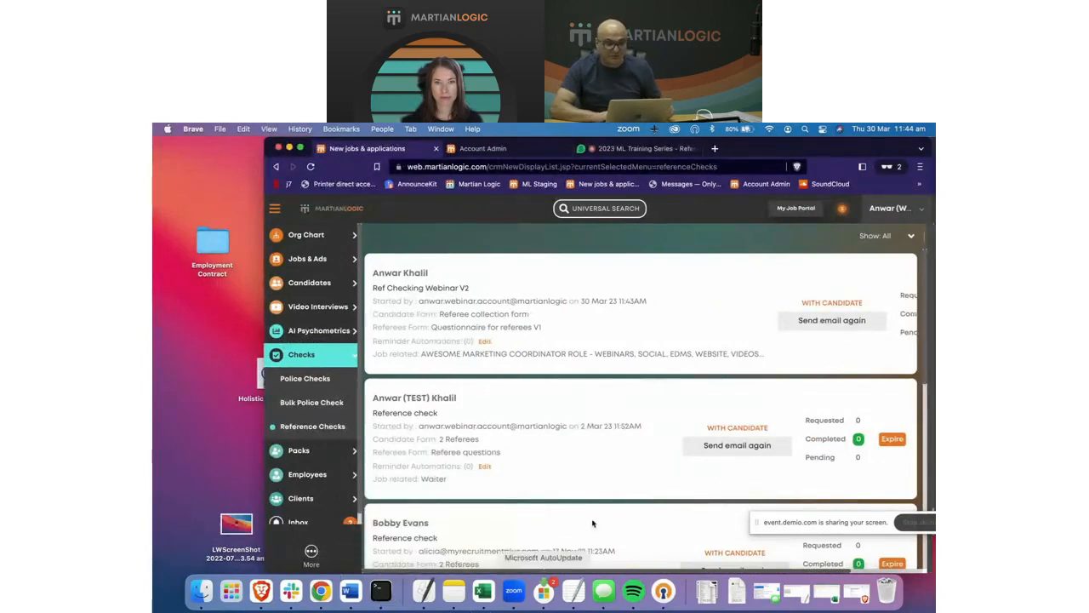
pyautogui.click(634, 148)
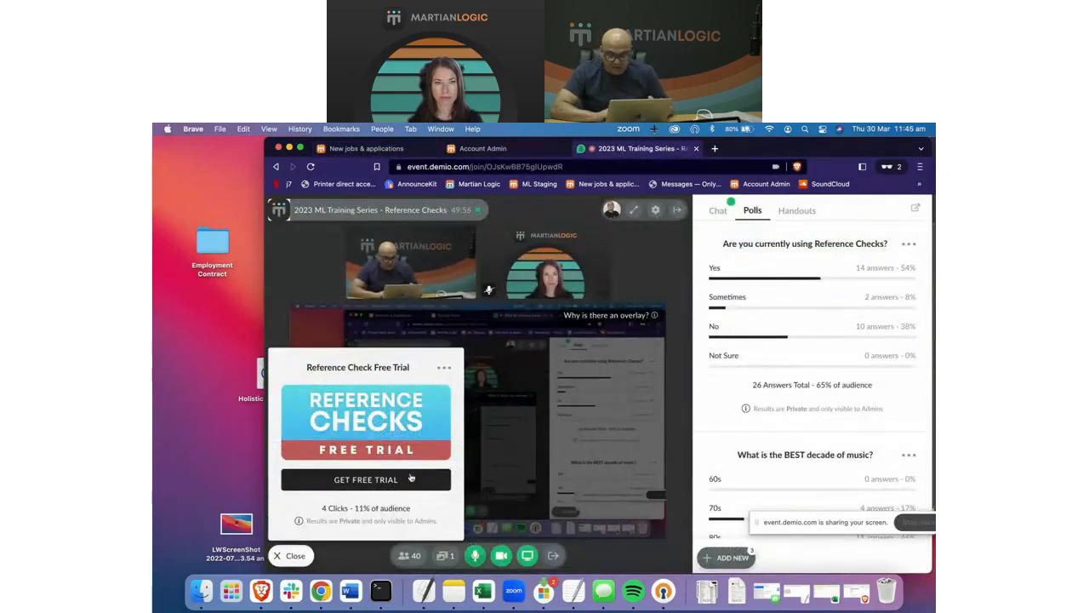
pyautogui.click(528, 556)
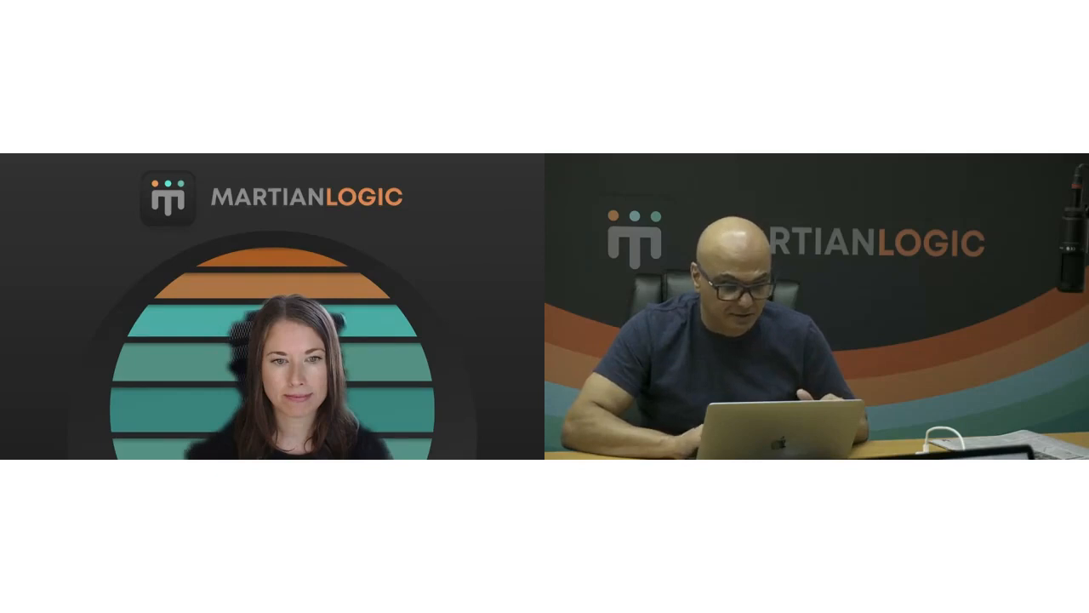